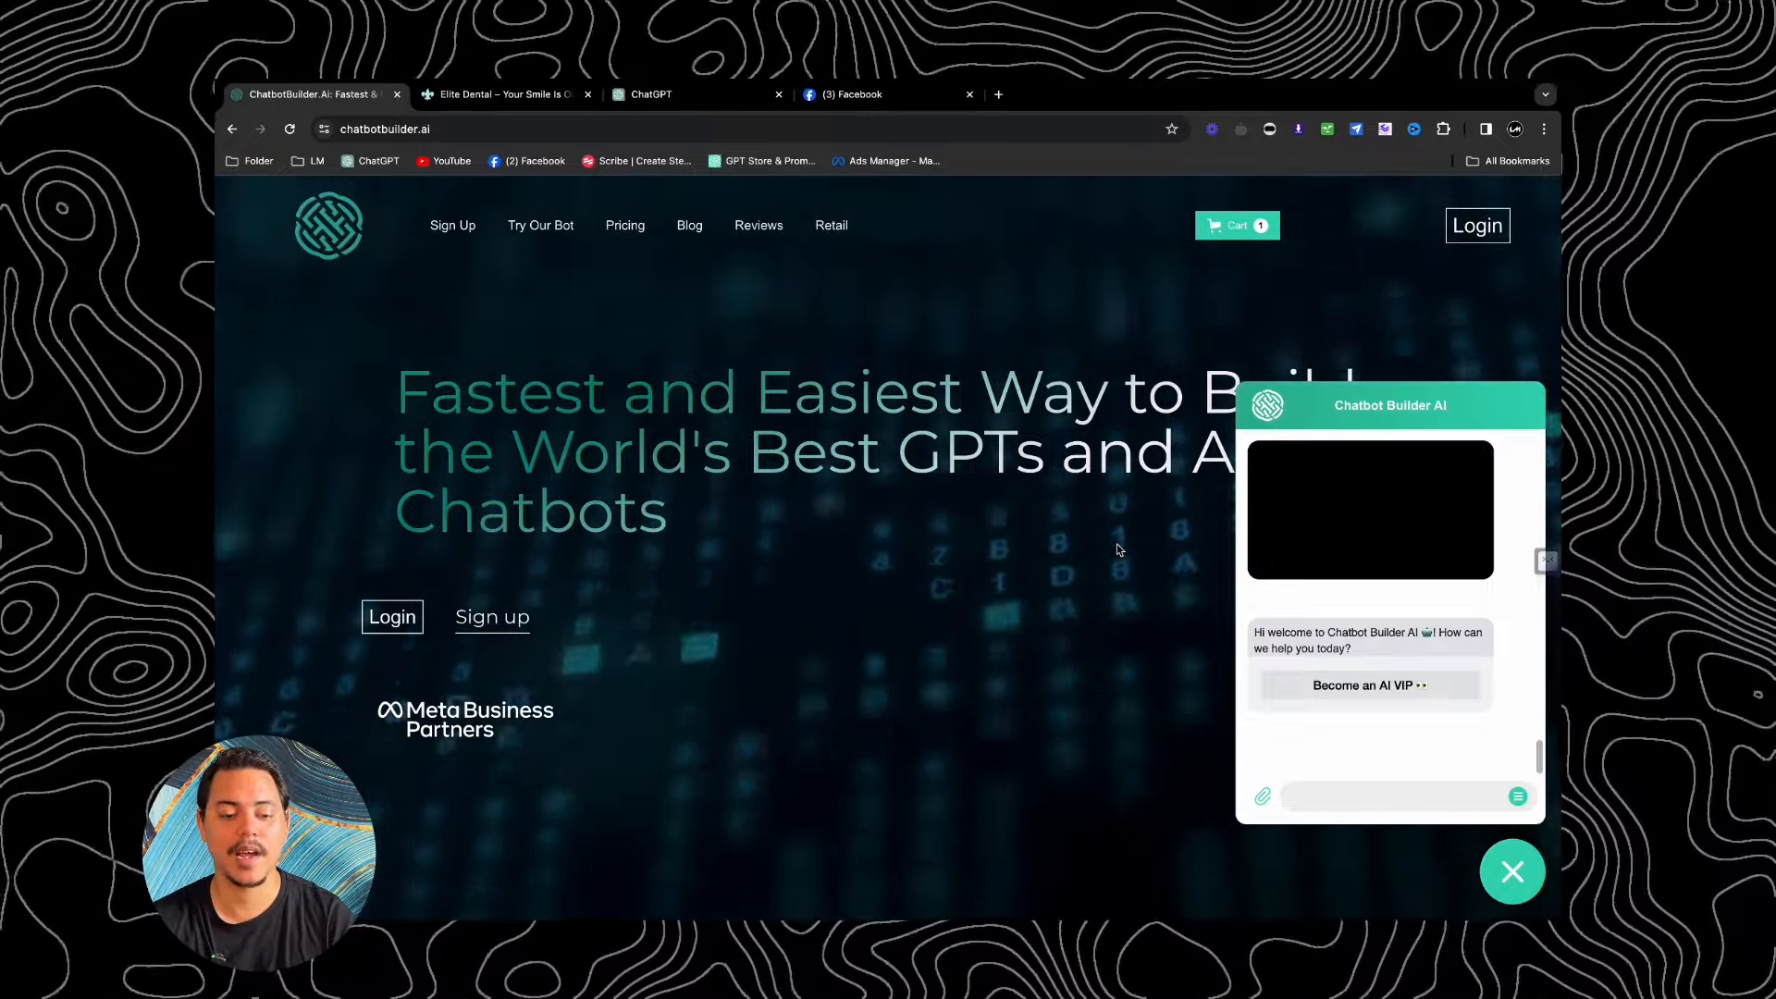
# Step: Close the demo chat widget on the ChatbotBuilder.ai homepage
pyautogui.click(1536, 882)
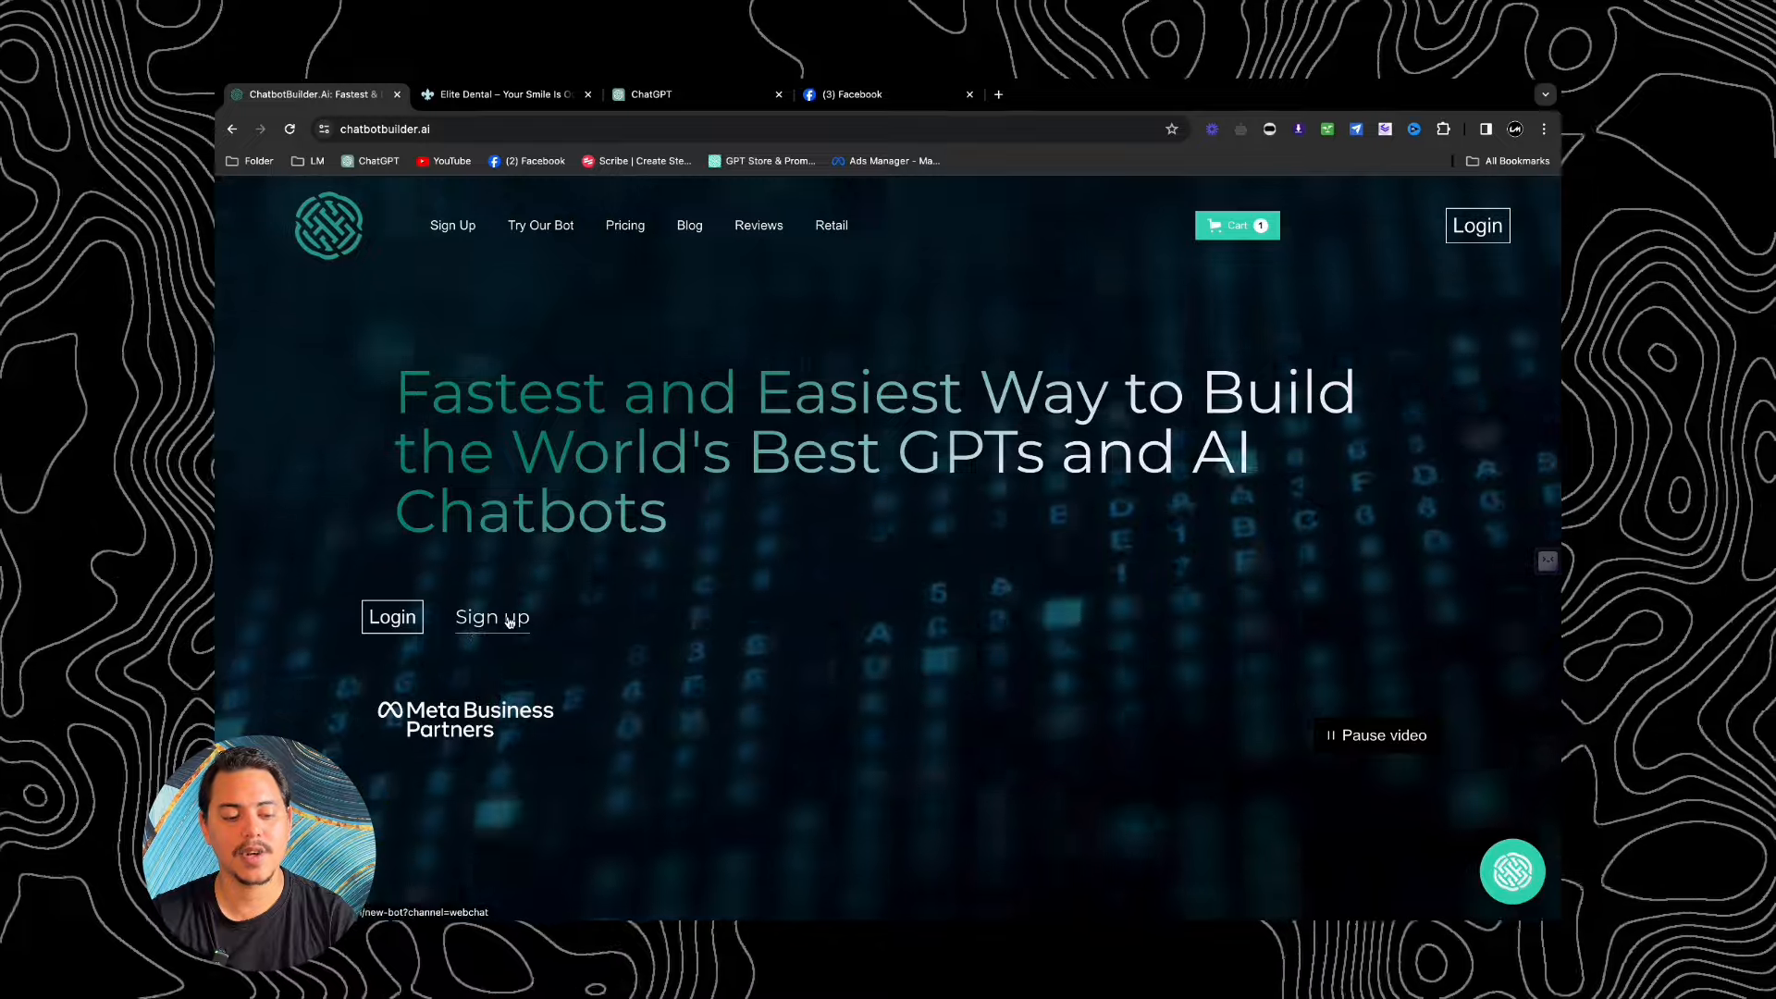
# Step: Sign up for a new Webchat bot named 'Video Tutorial Elite Dental'
pyautogui.click(510, 618)
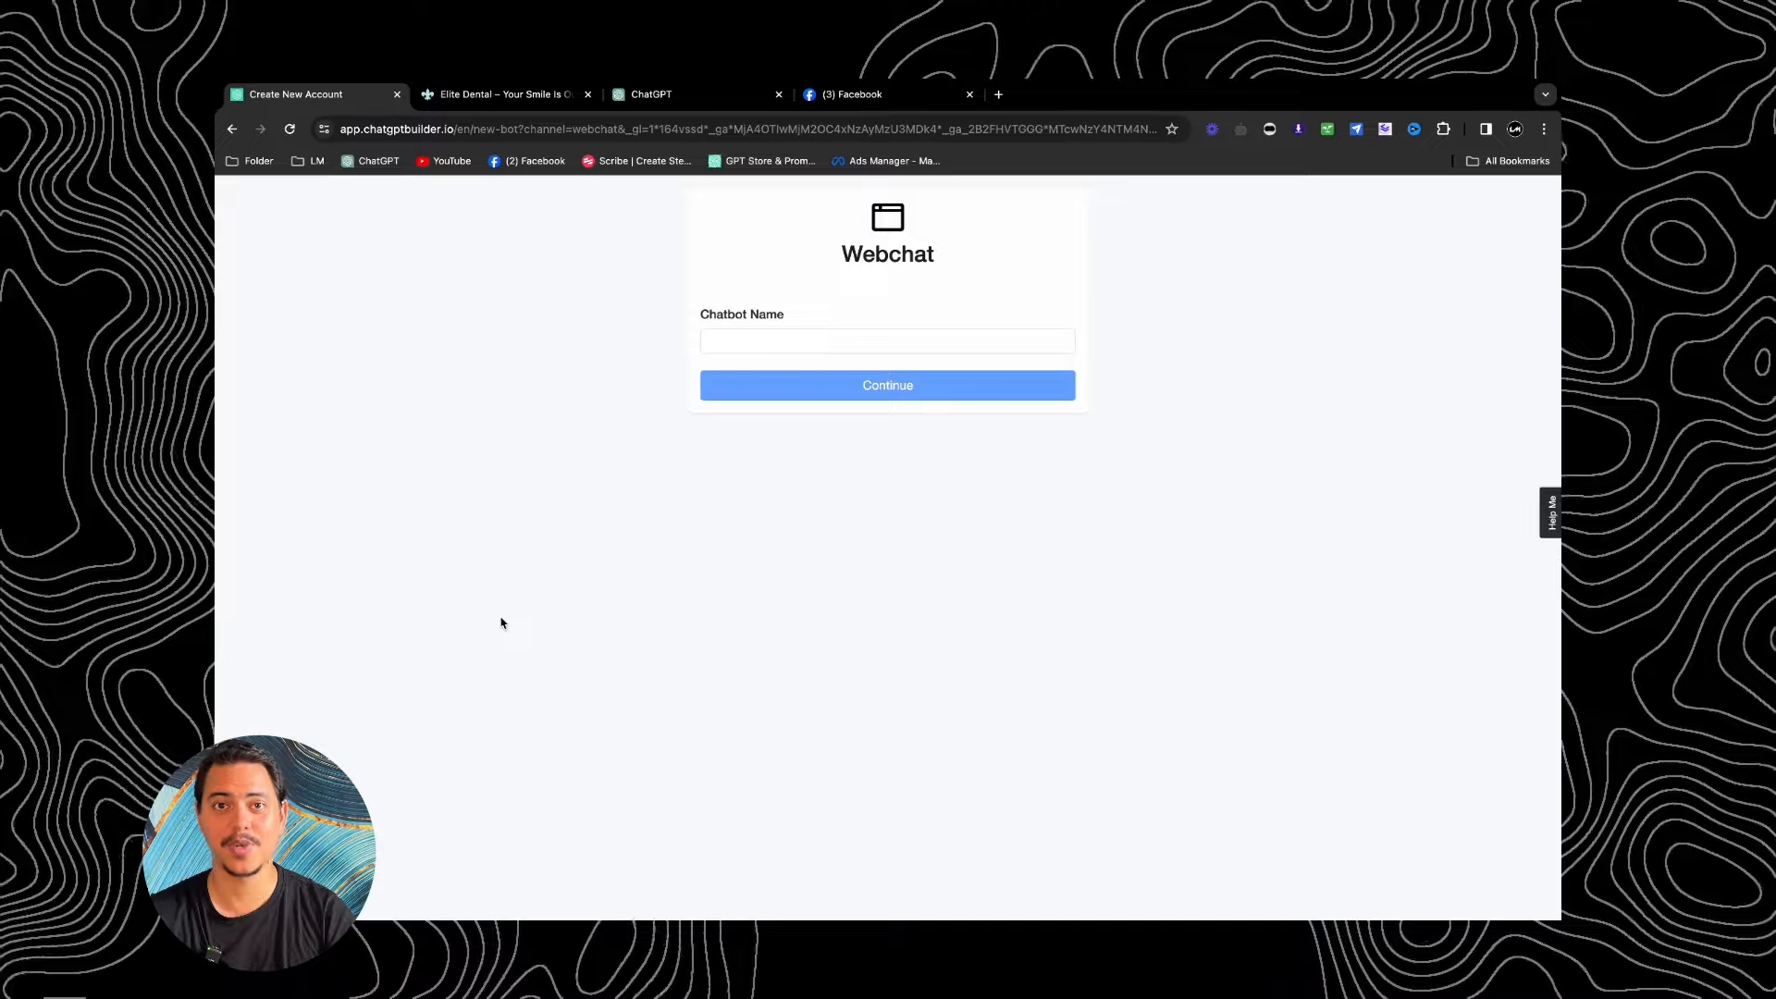
pyautogui.click(836, 345)
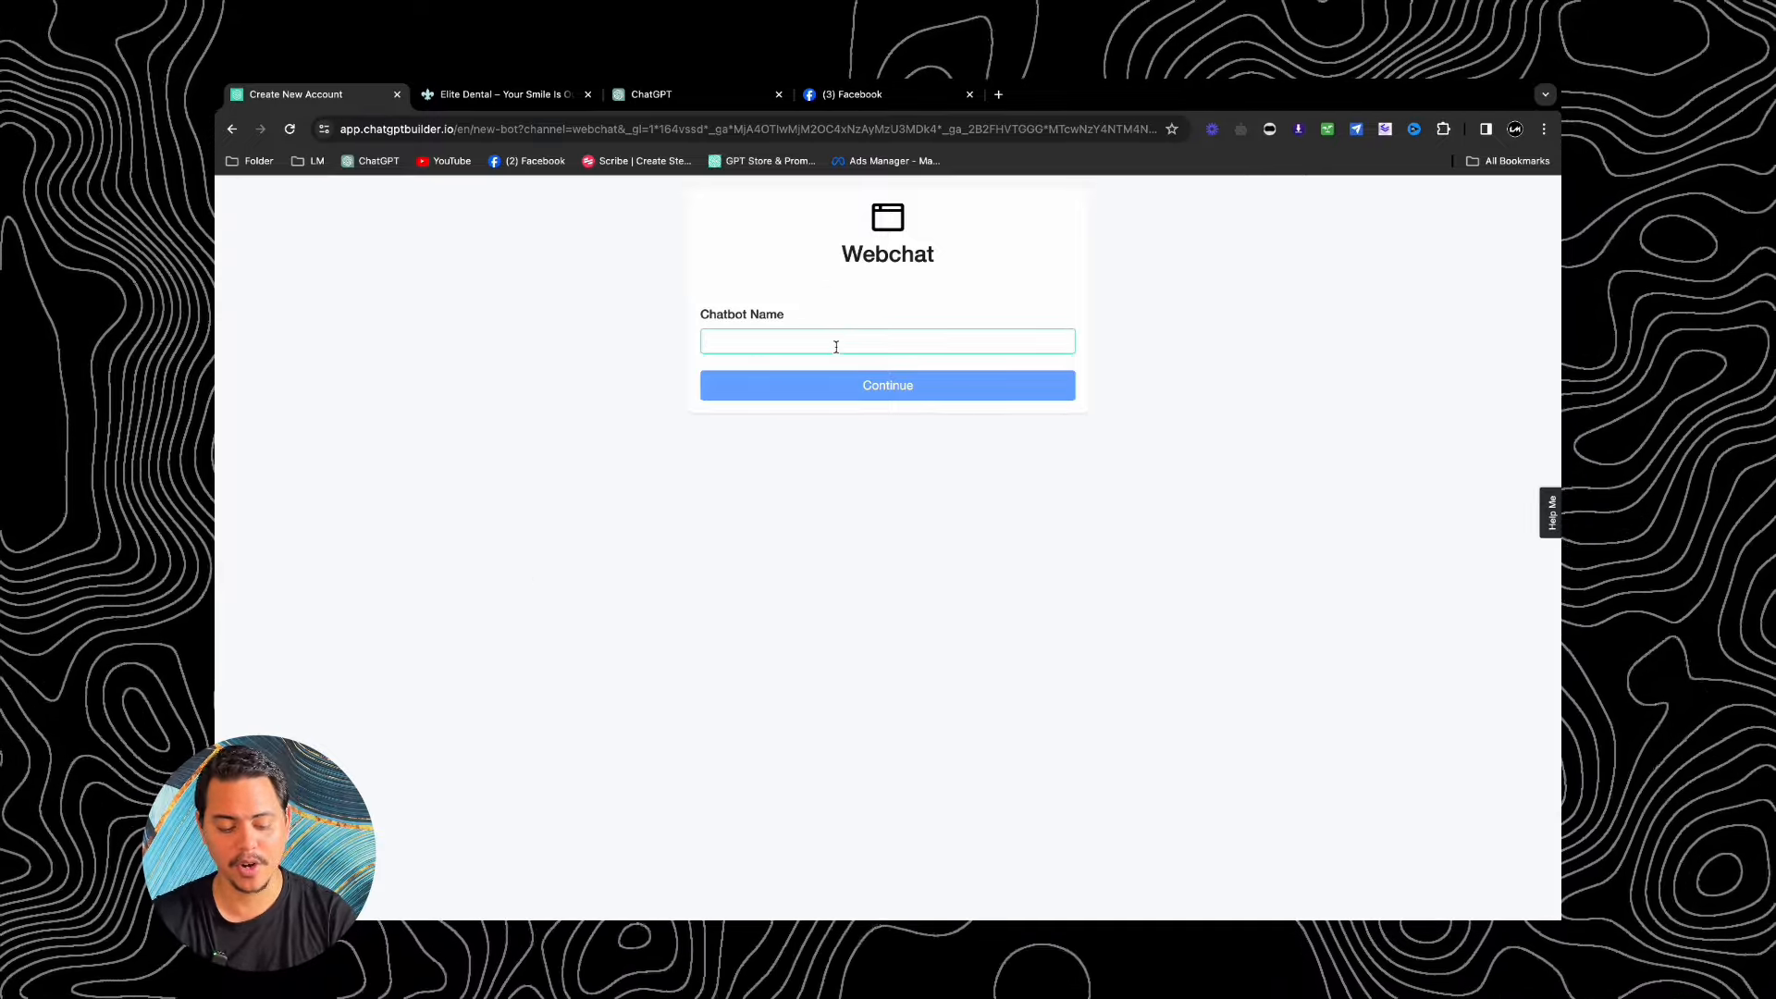
pyautogui.write('Video')
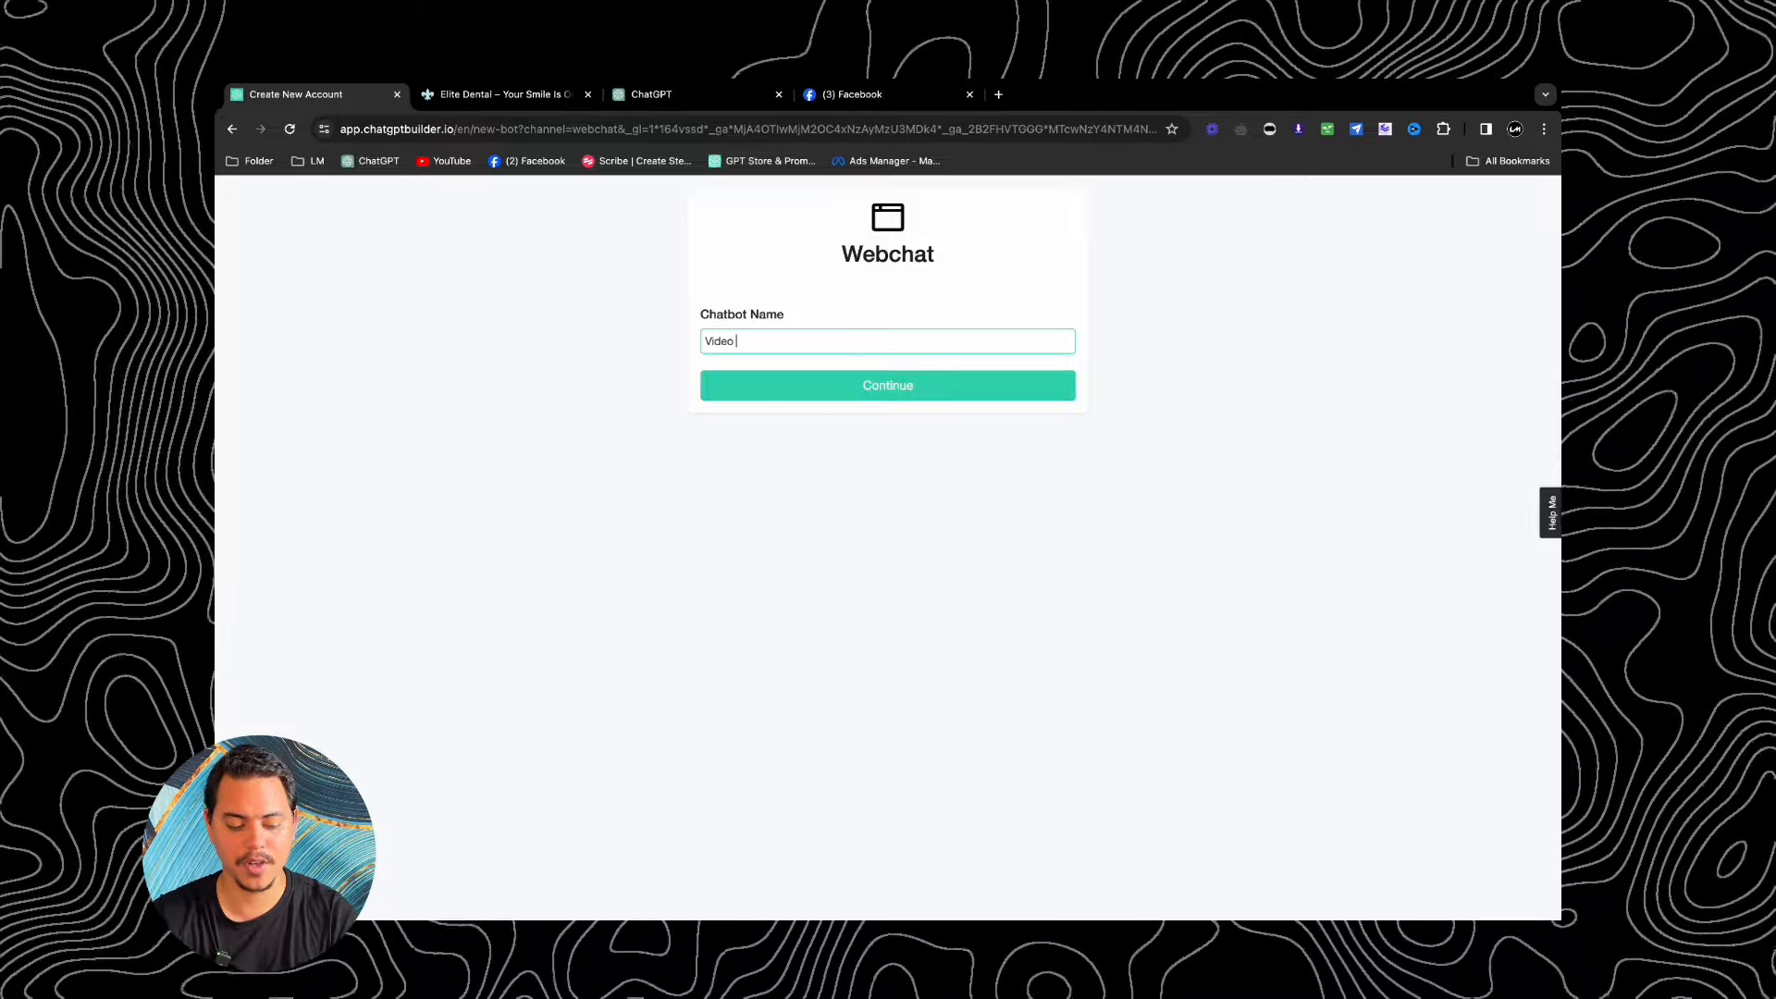
pyautogui.write(' Tutorial')
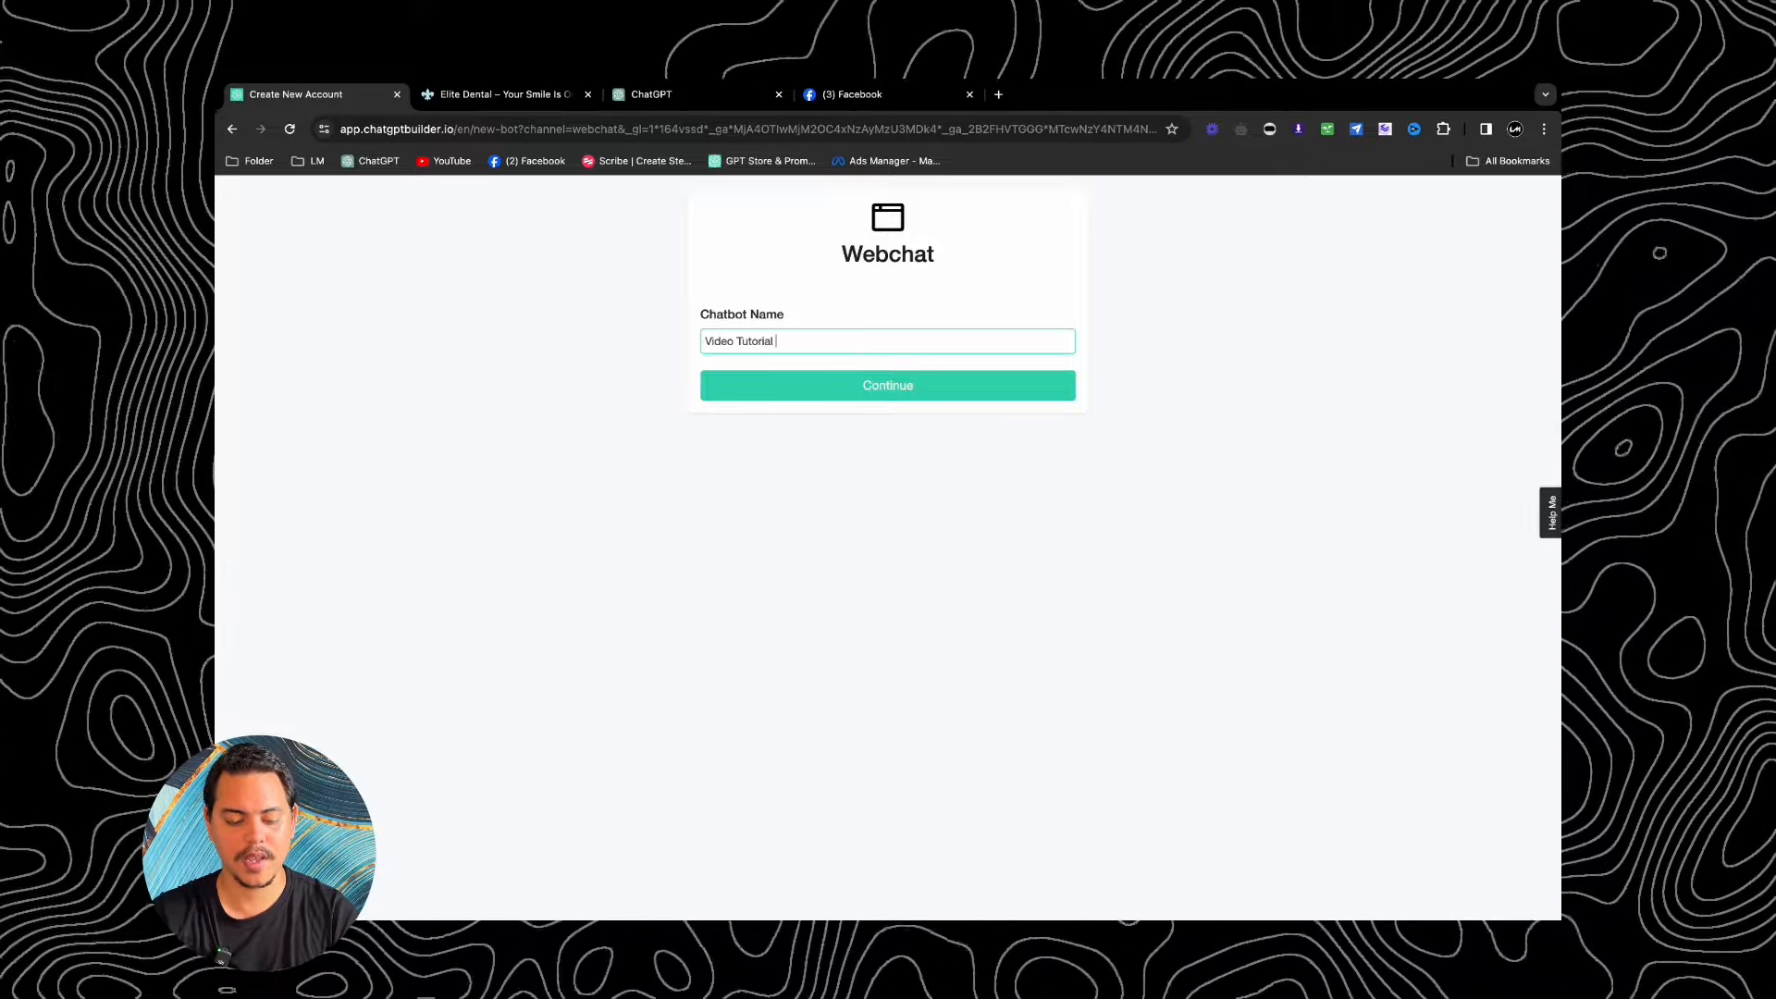
pyautogui.write(' Elite Dental')
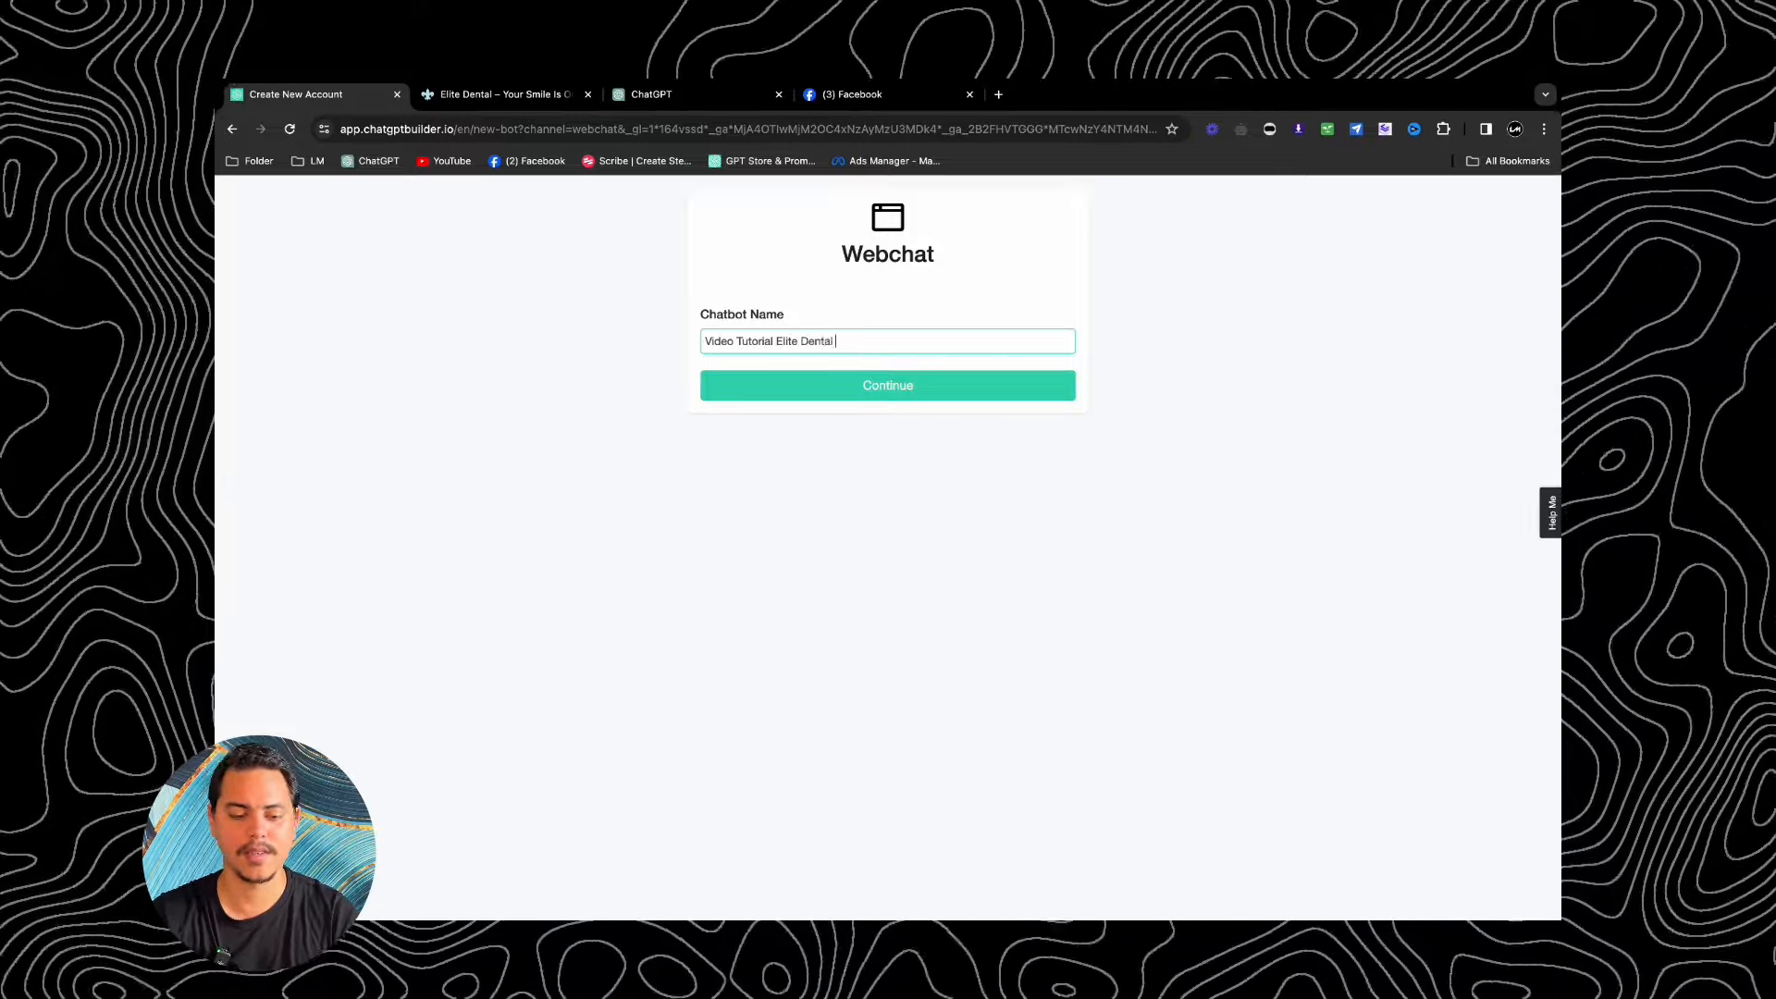
# Step: Create the Video Tutorial Elite Dental bot, scroll its empty analytics, then go to Settings
pyautogui.click(951, 386)
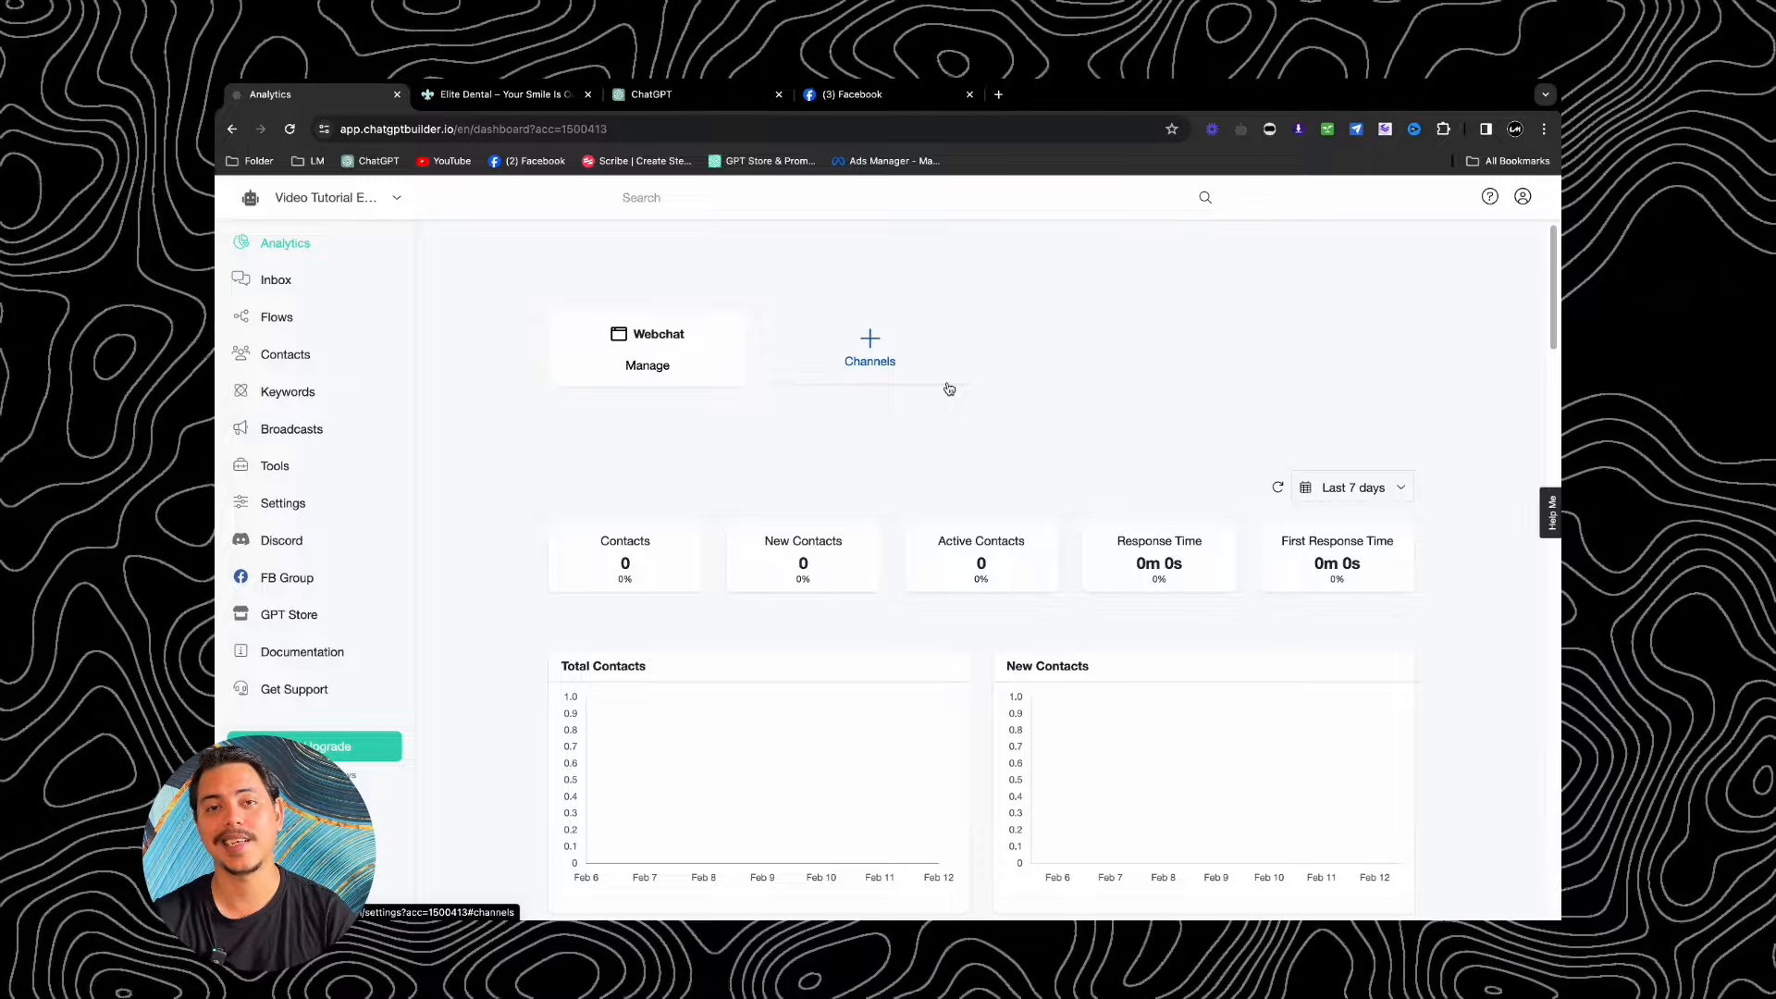
pyautogui.scroll(-1, 949, 370)
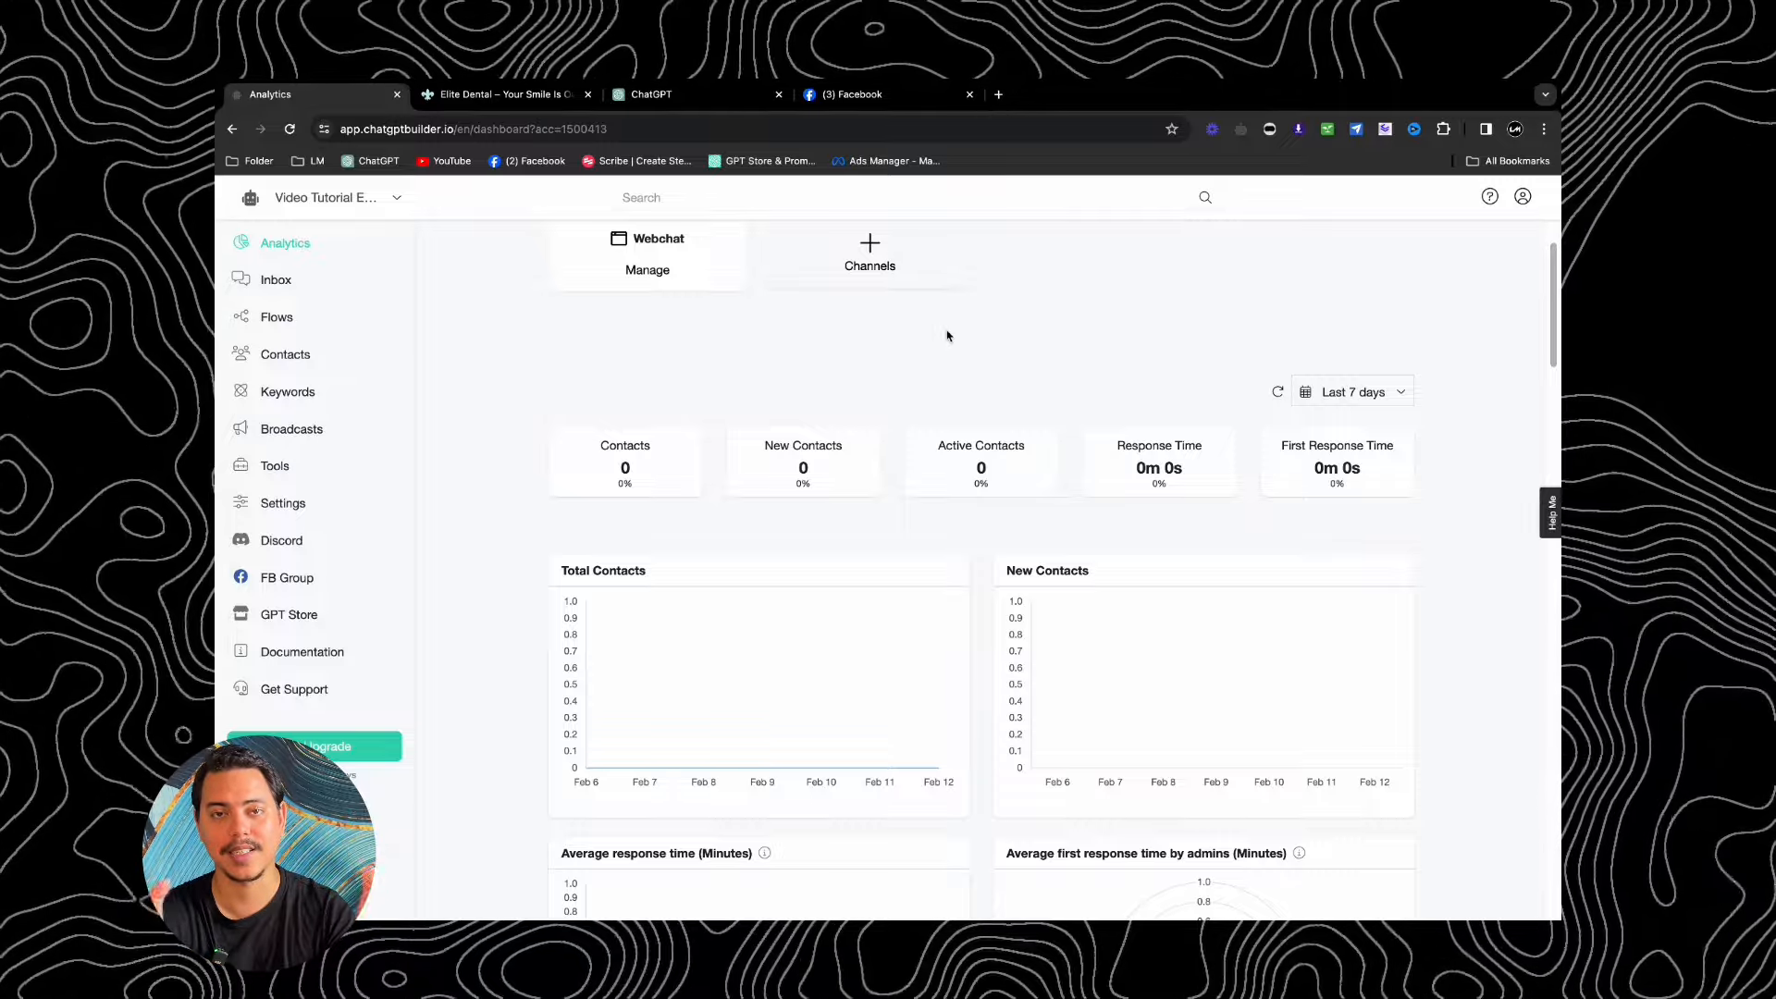
pyautogui.scroll(-1, 948, 334)
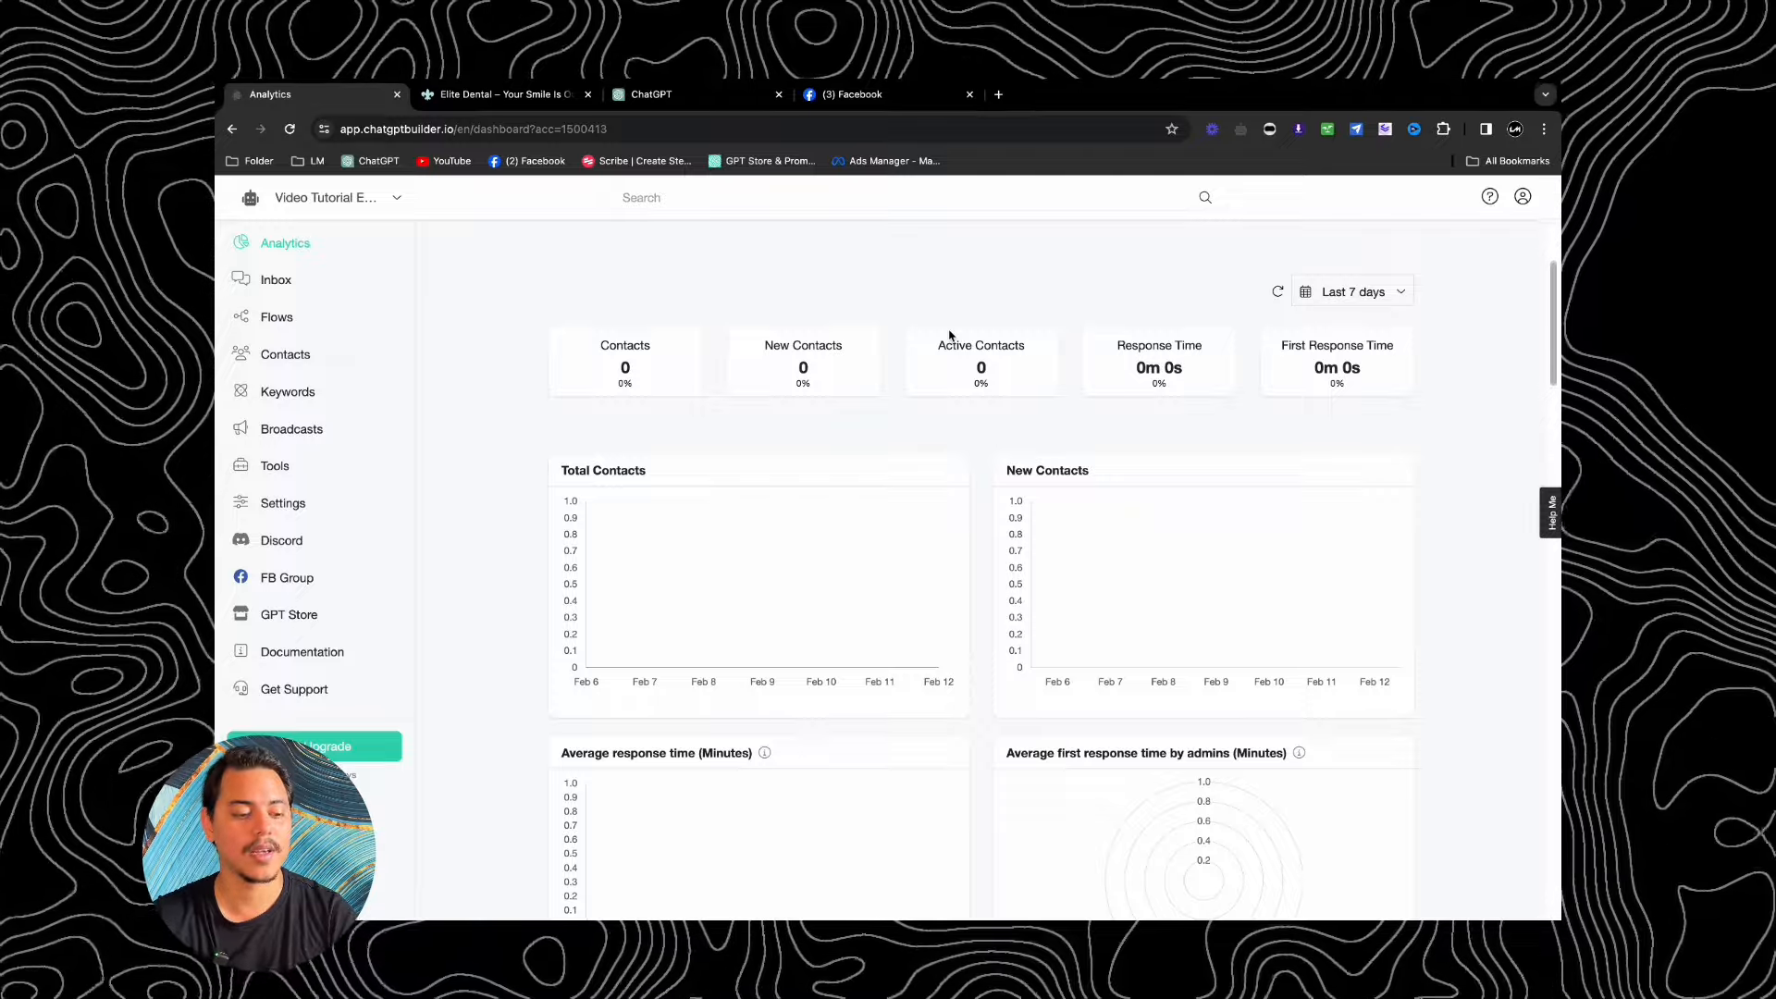
pyautogui.click(292, 506)
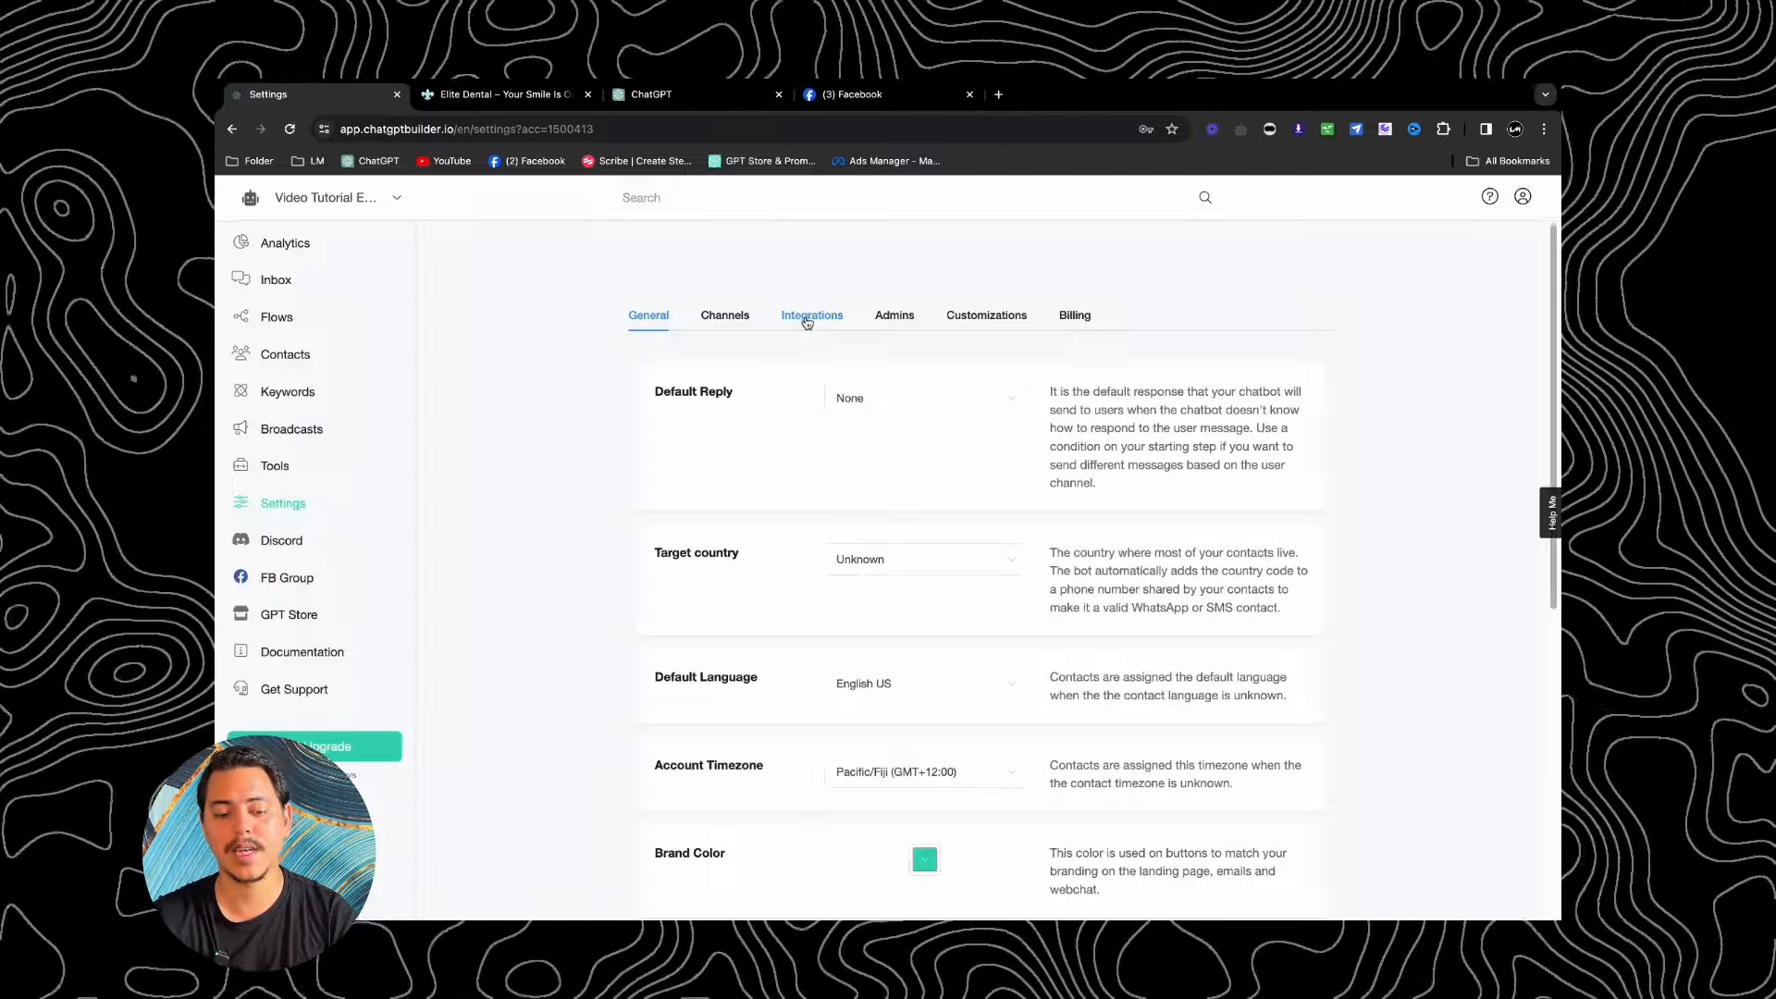
# Step: Show the bot's integrations and expand Prompt Engineering to see prompt editing and Auto-GPT
pyautogui.click(807, 317)
pyautogui.scroll(-2, 808, 323)
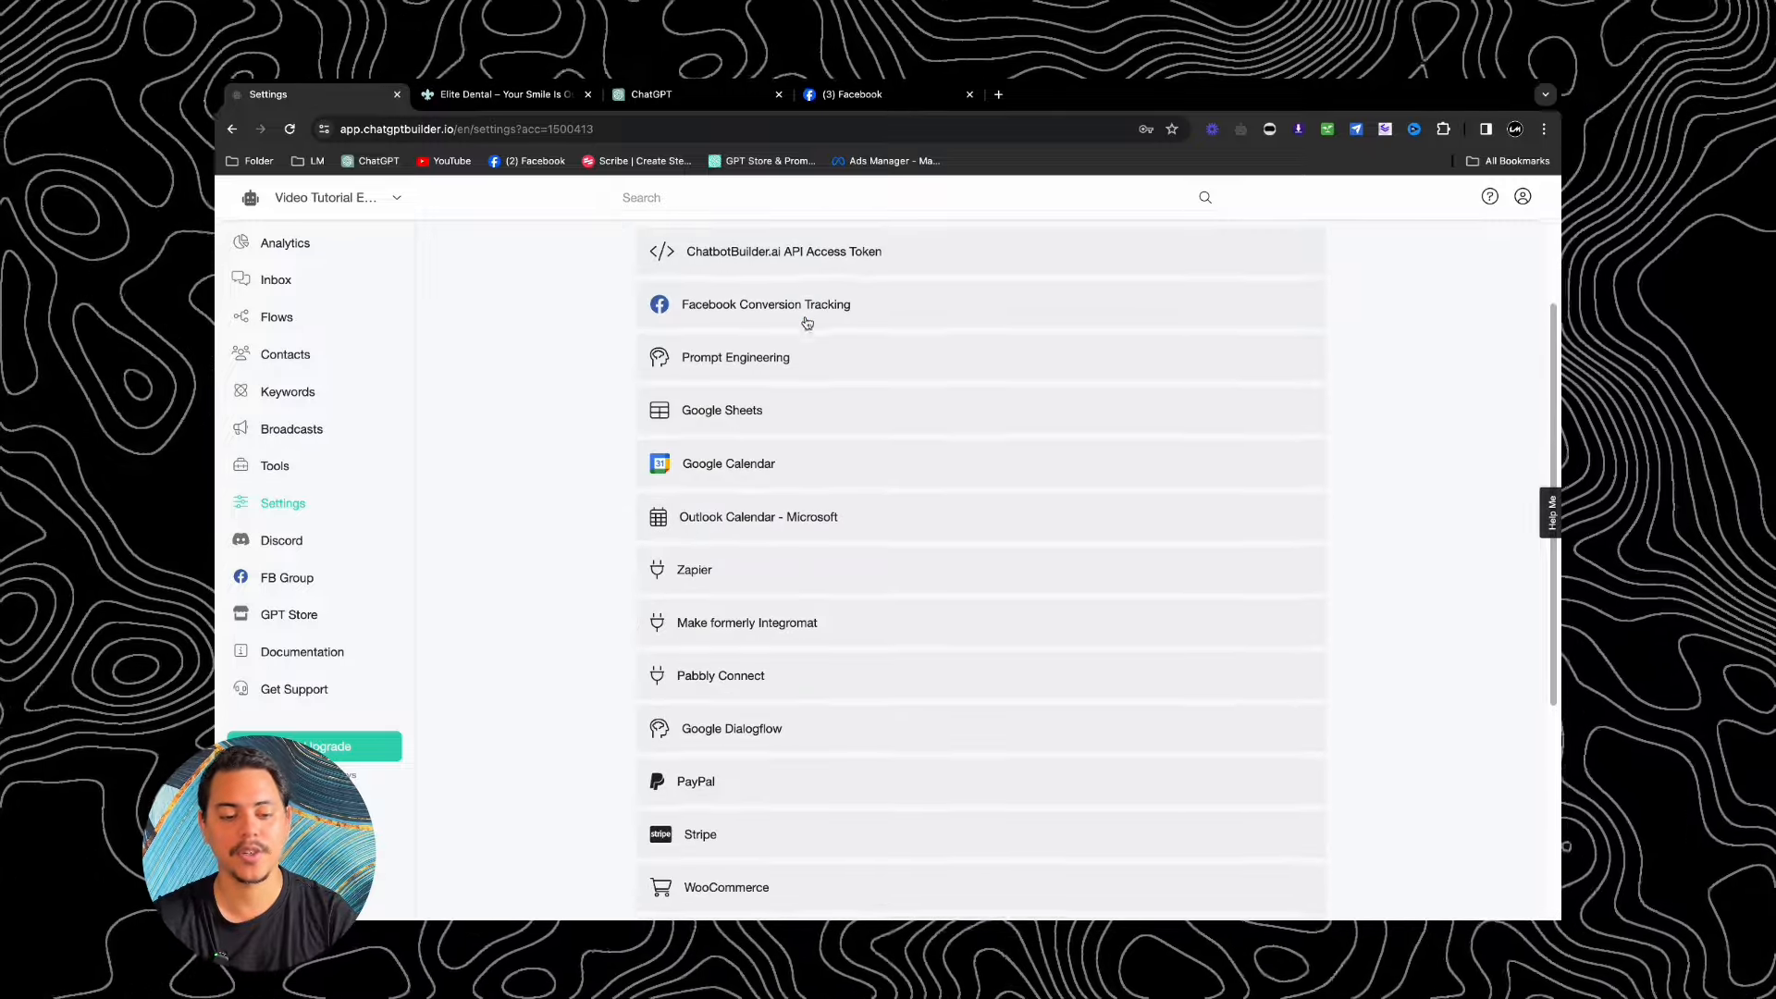
pyautogui.click(807, 369)
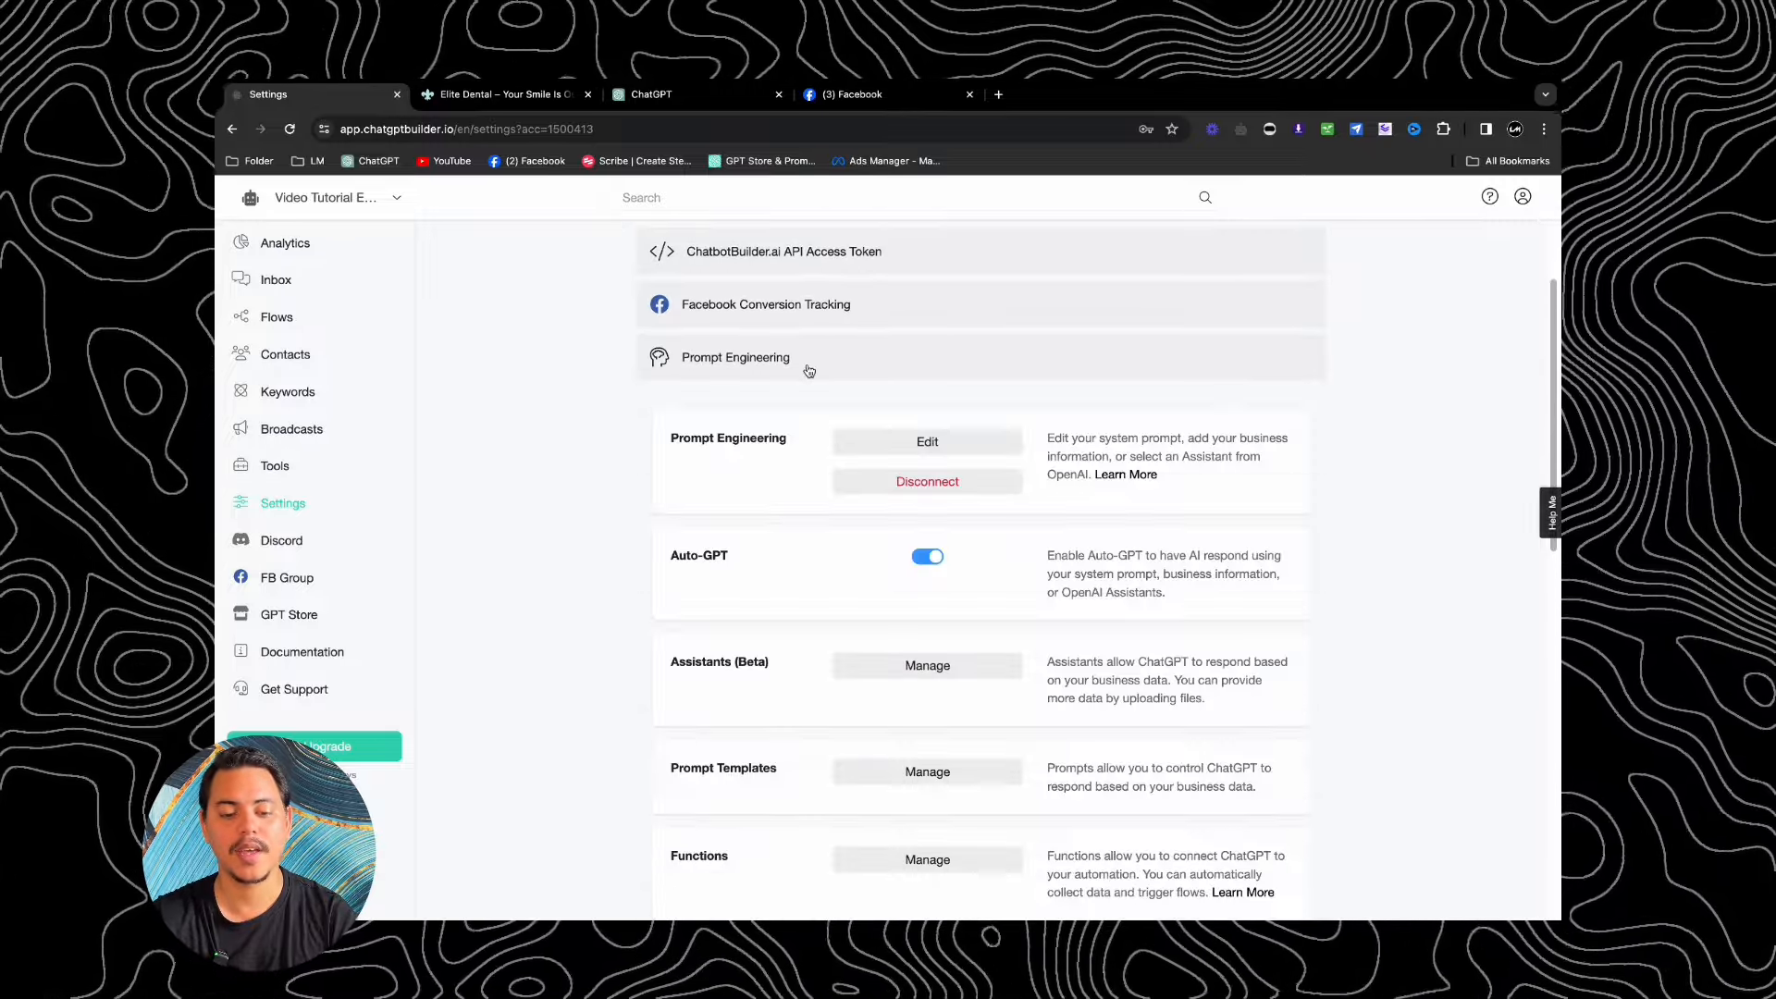
pyautogui.scroll(-1, 813, 370)
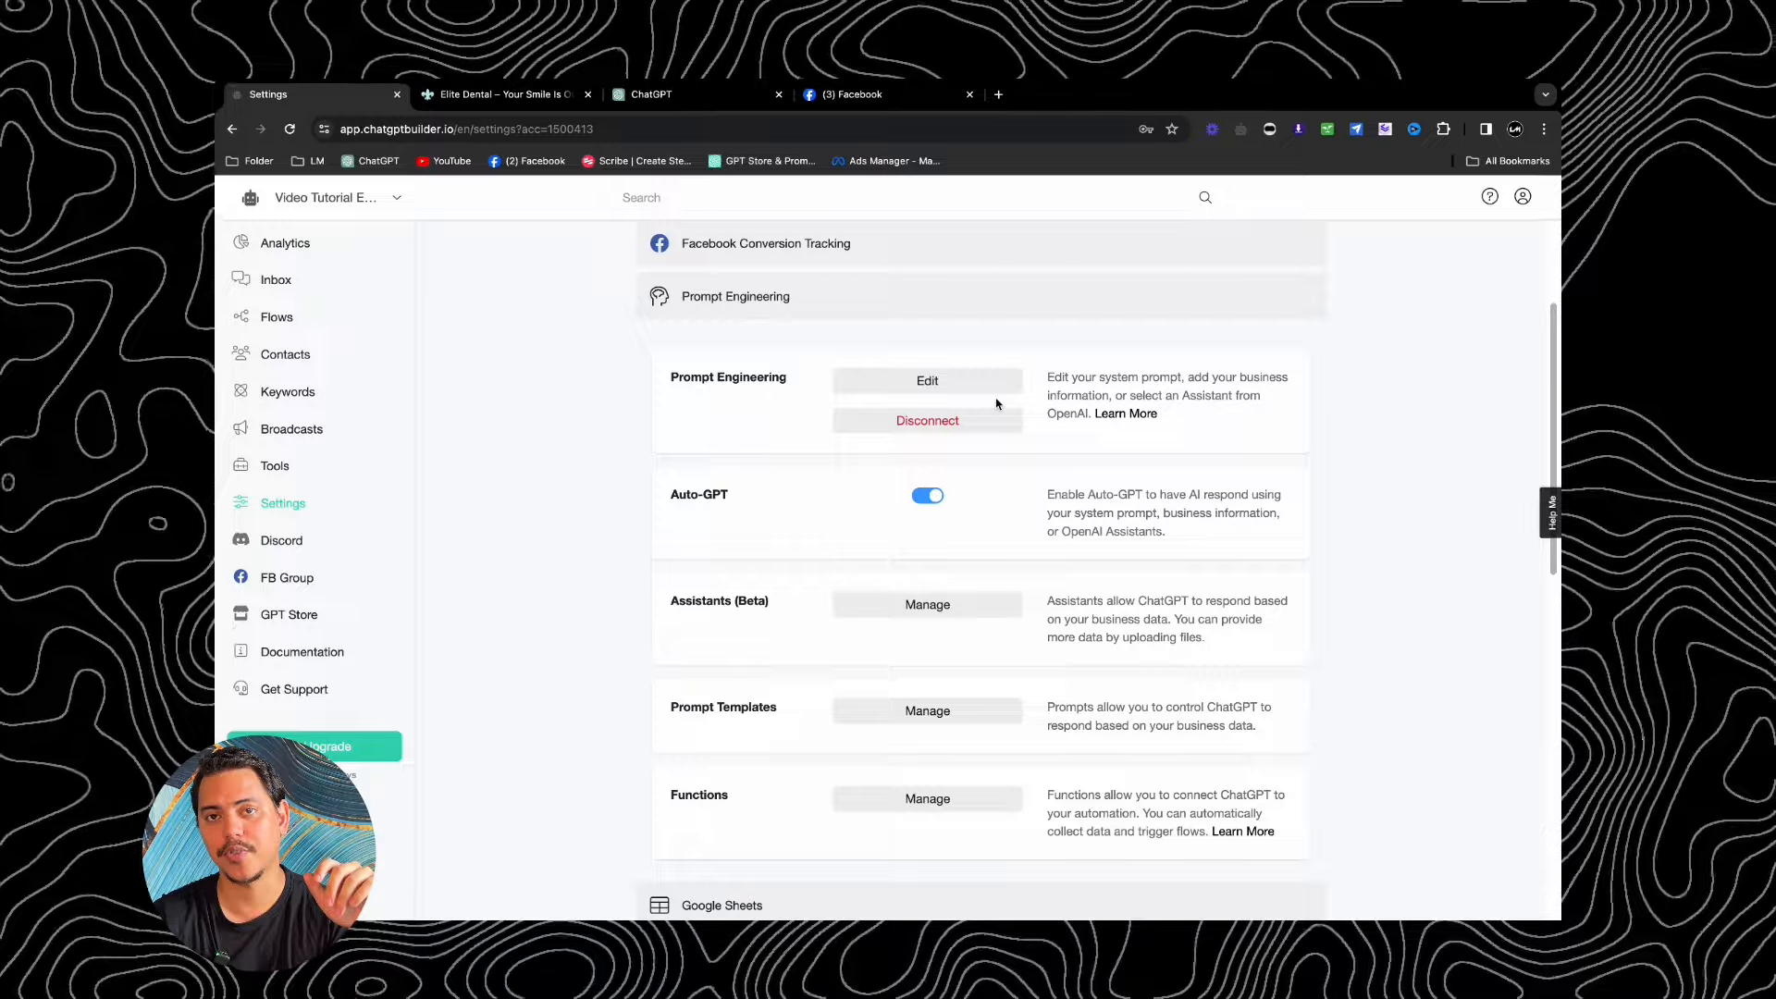
pyautogui.scroll(3, 996, 403)
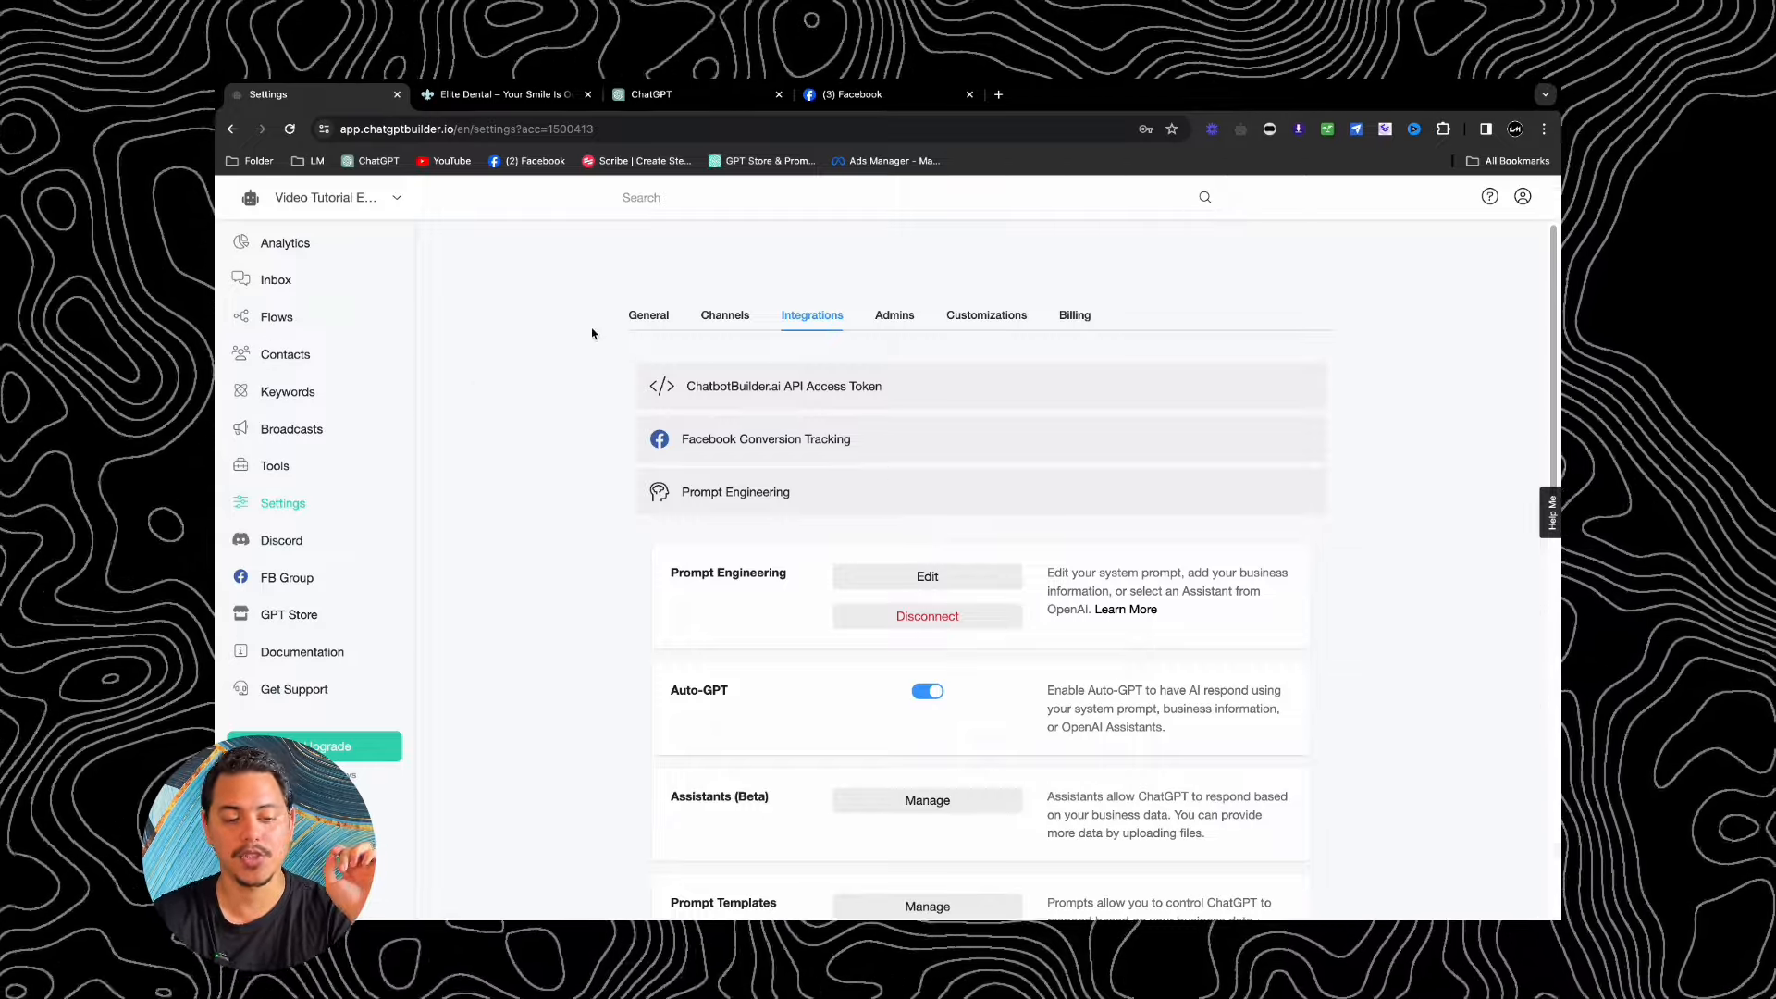
pyautogui.click(648, 315)
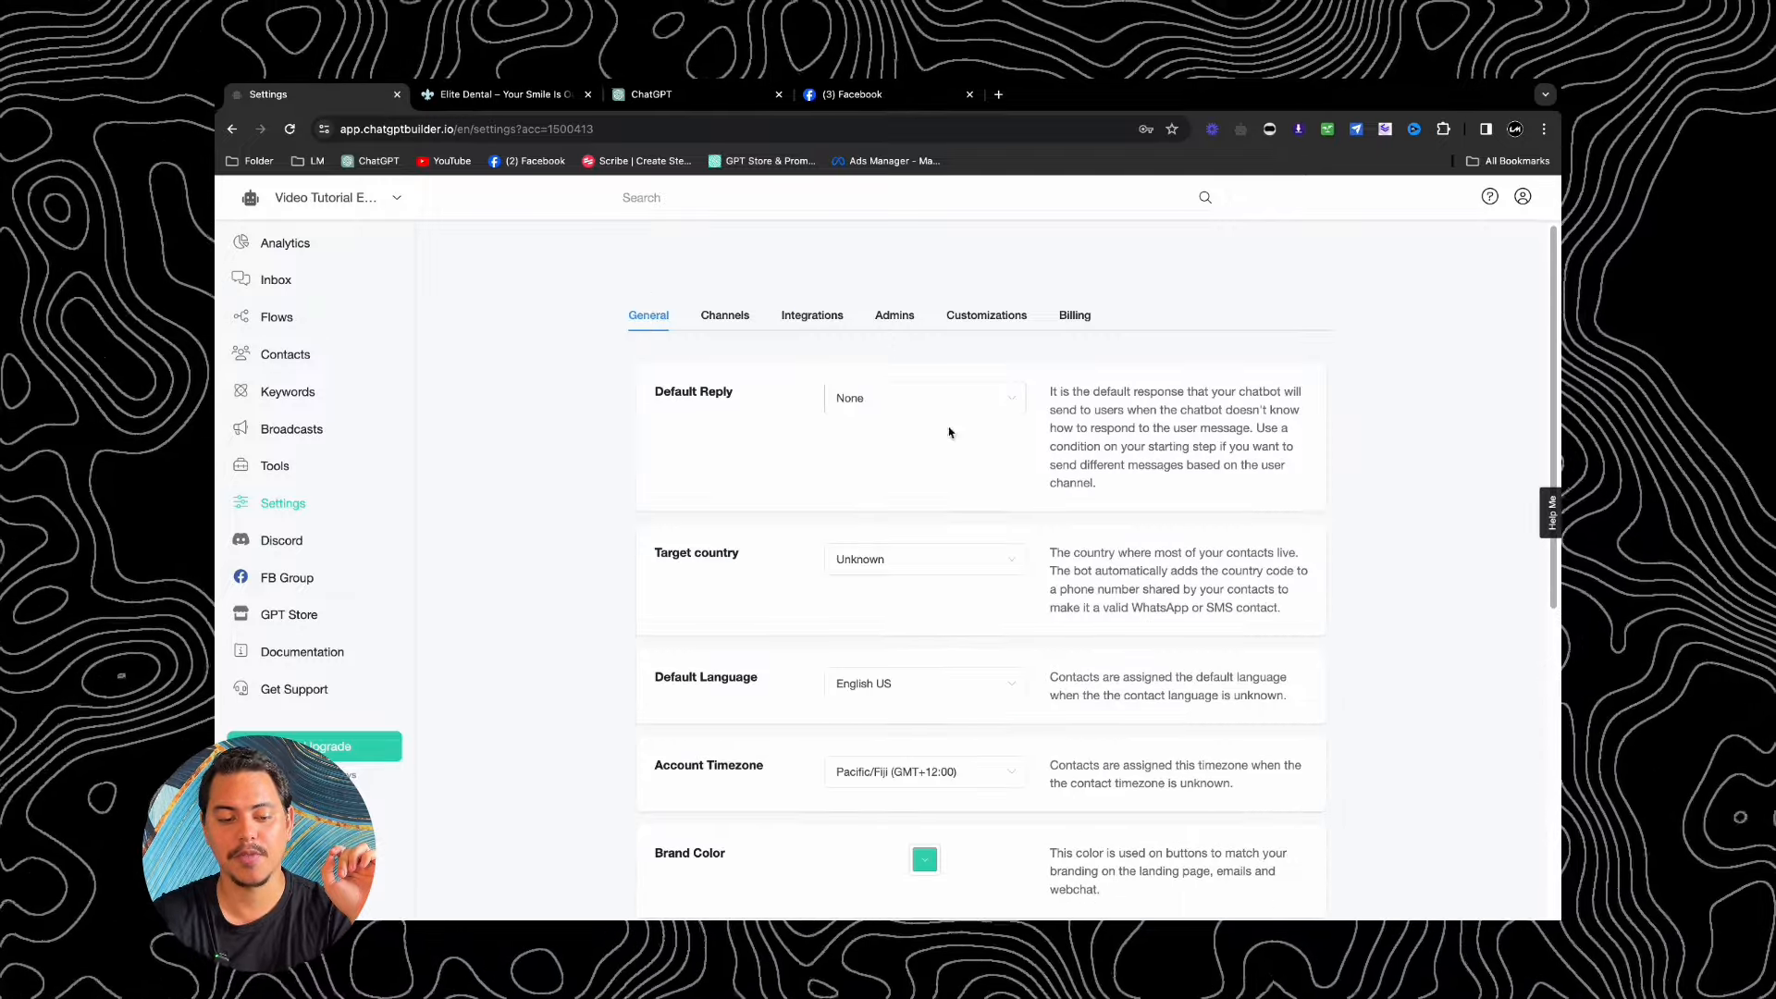
pyautogui.click(812, 316)
pyautogui.scroll(-2, 876, 532)
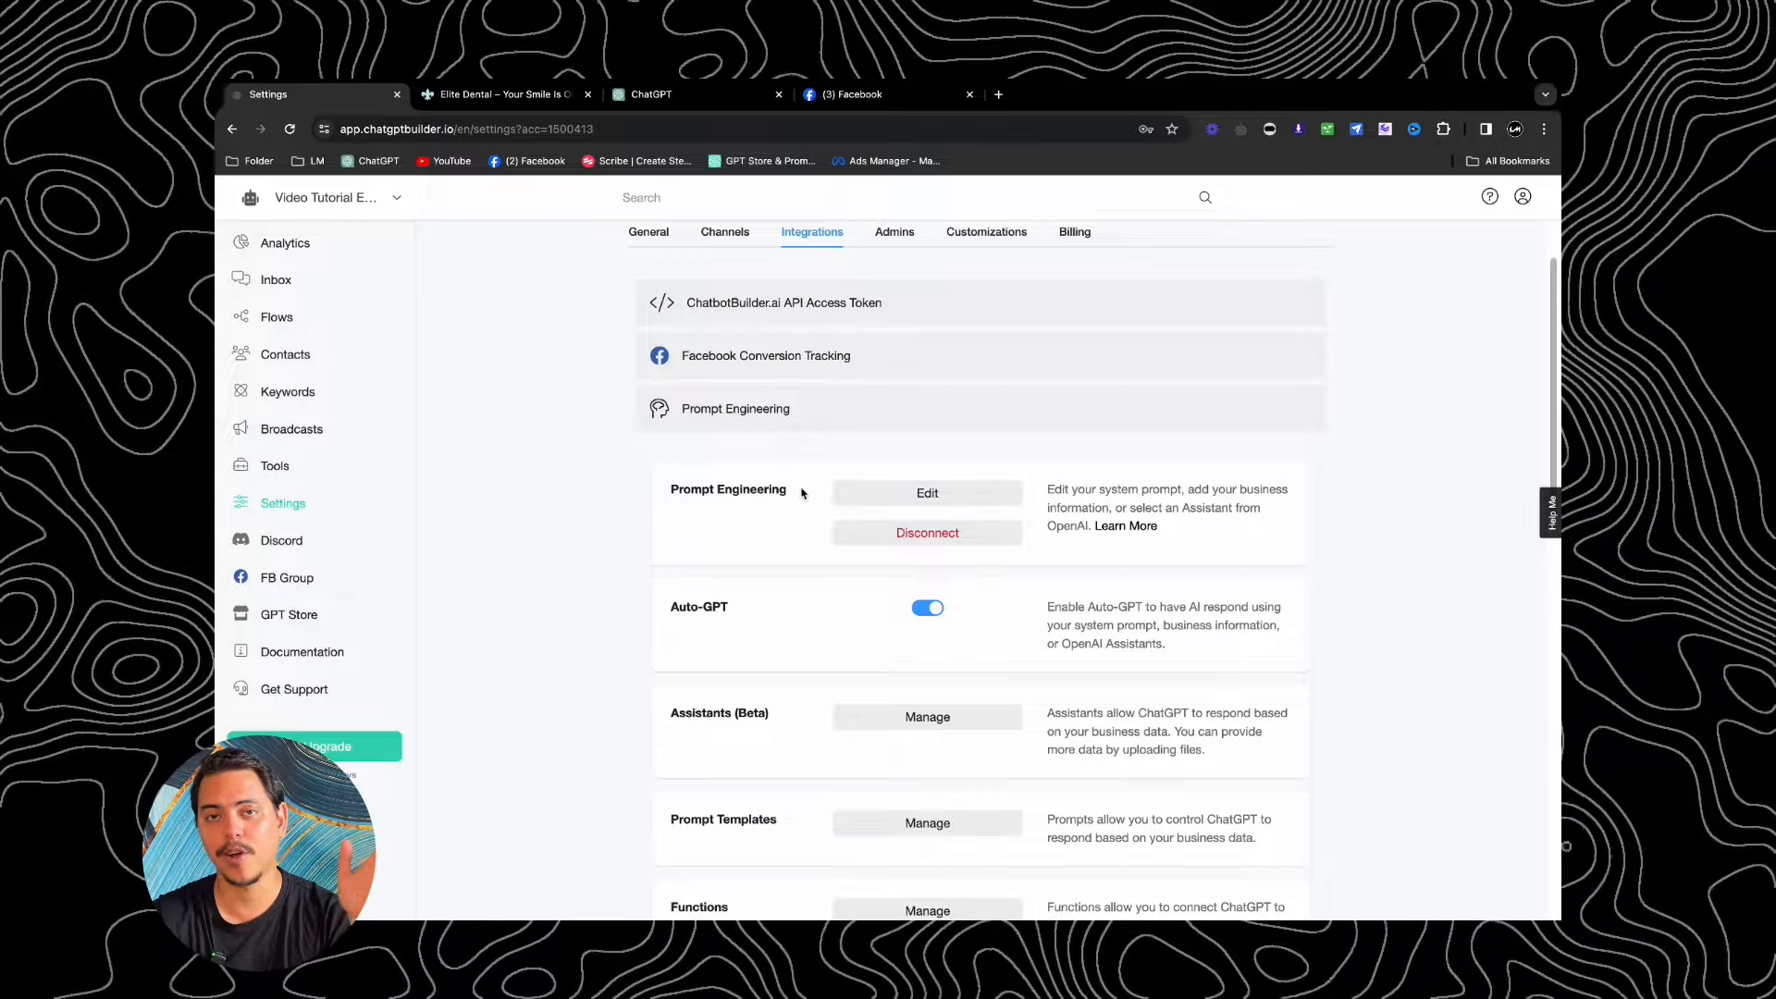
# Step: Replace the default prompt with a warm, friendly Elite Dental assistant prompt limited to 2 sentences
pyautogui.click(943, 491)
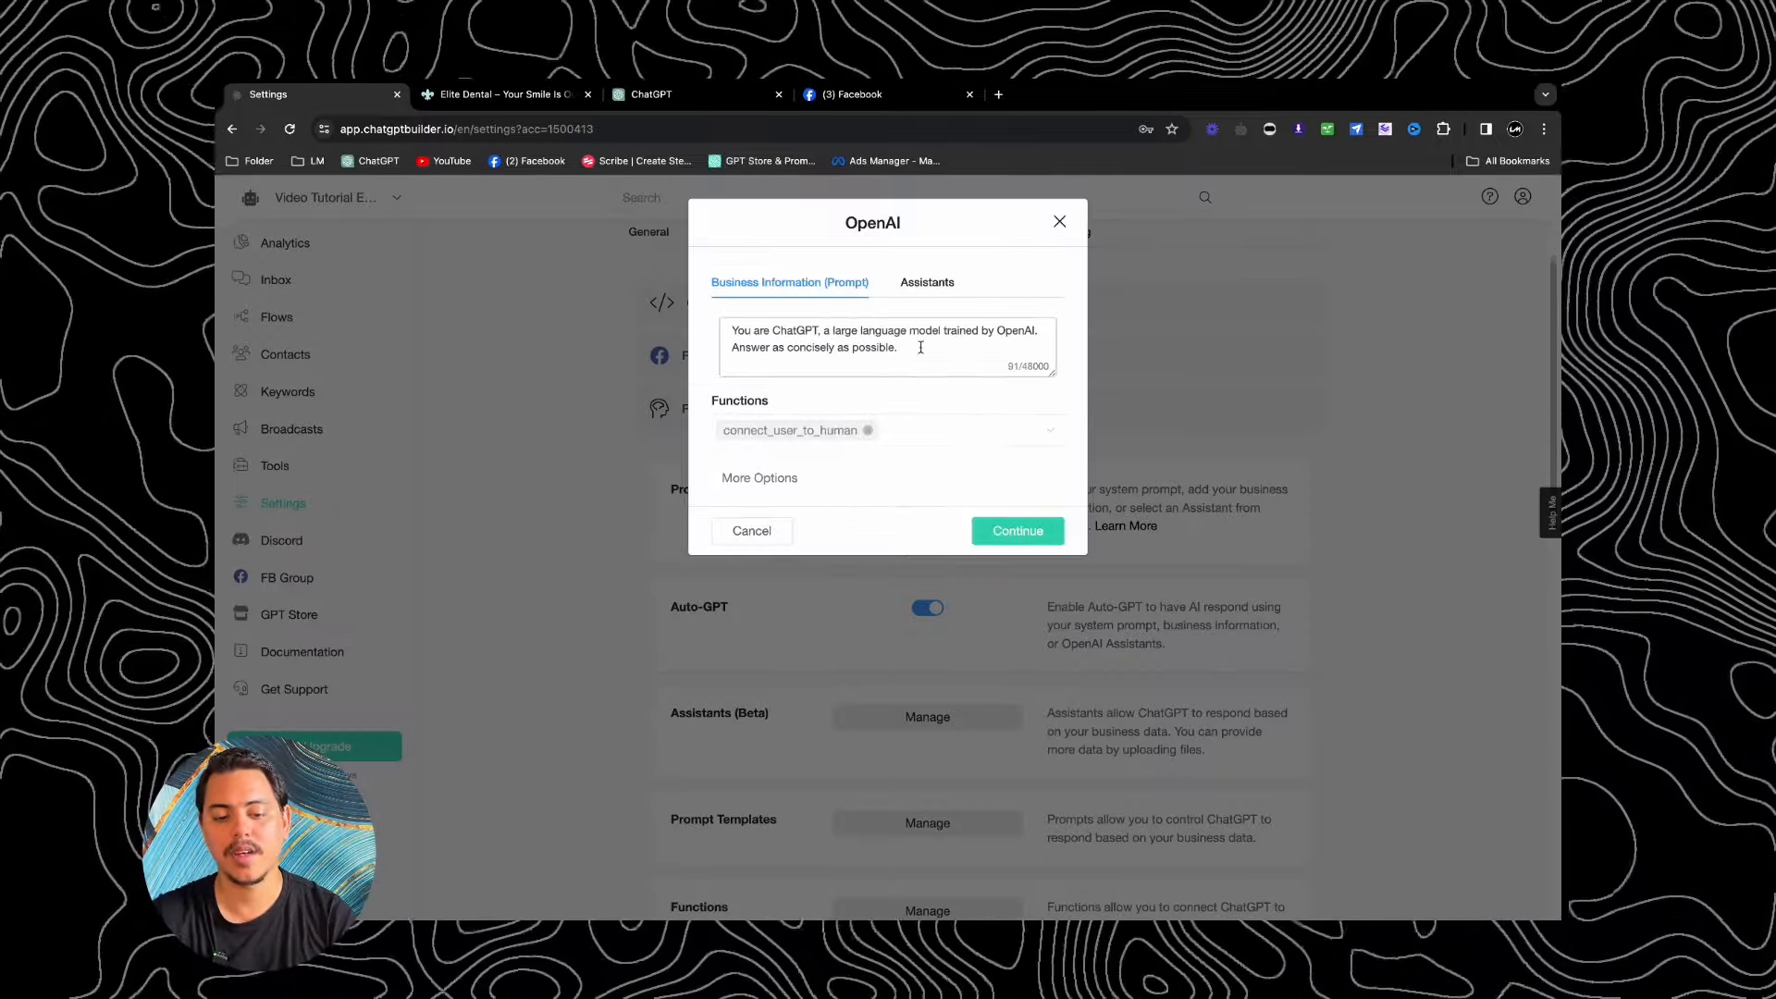
pyautogui.moveTo(920, 343); pyautogui.dragTo(696, 337)
pyautogui.press('BackSpace')
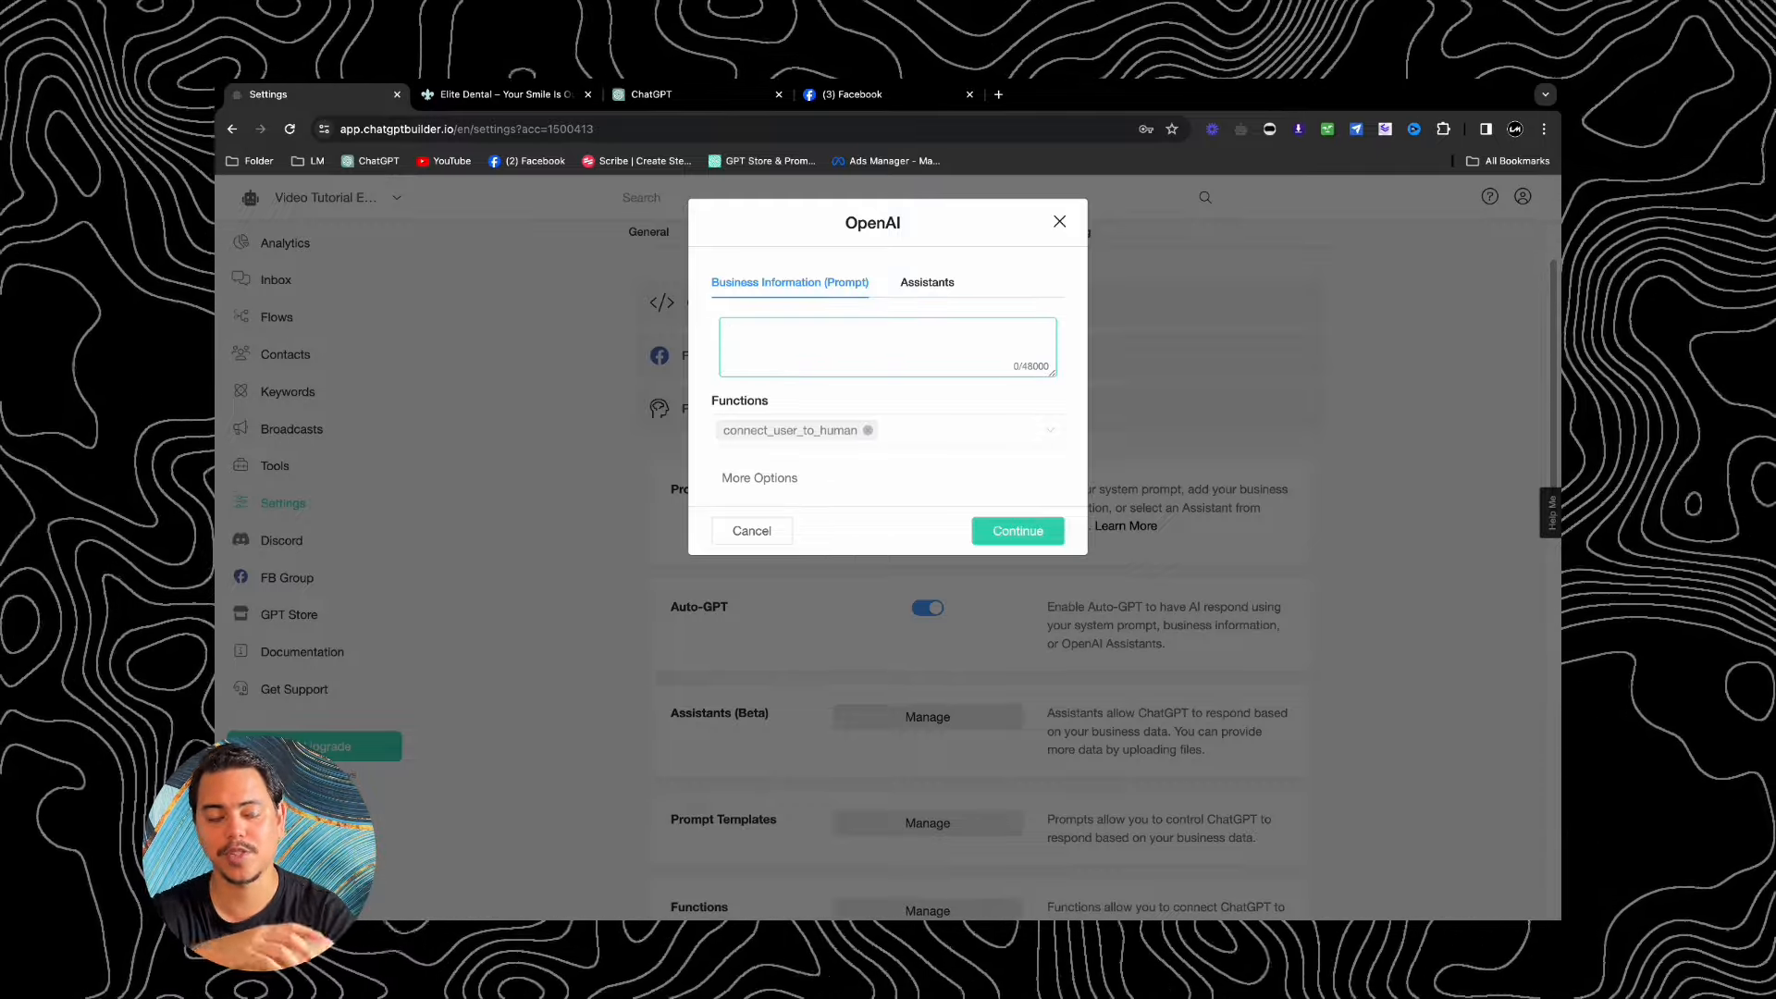
pyautogui.write('You a')
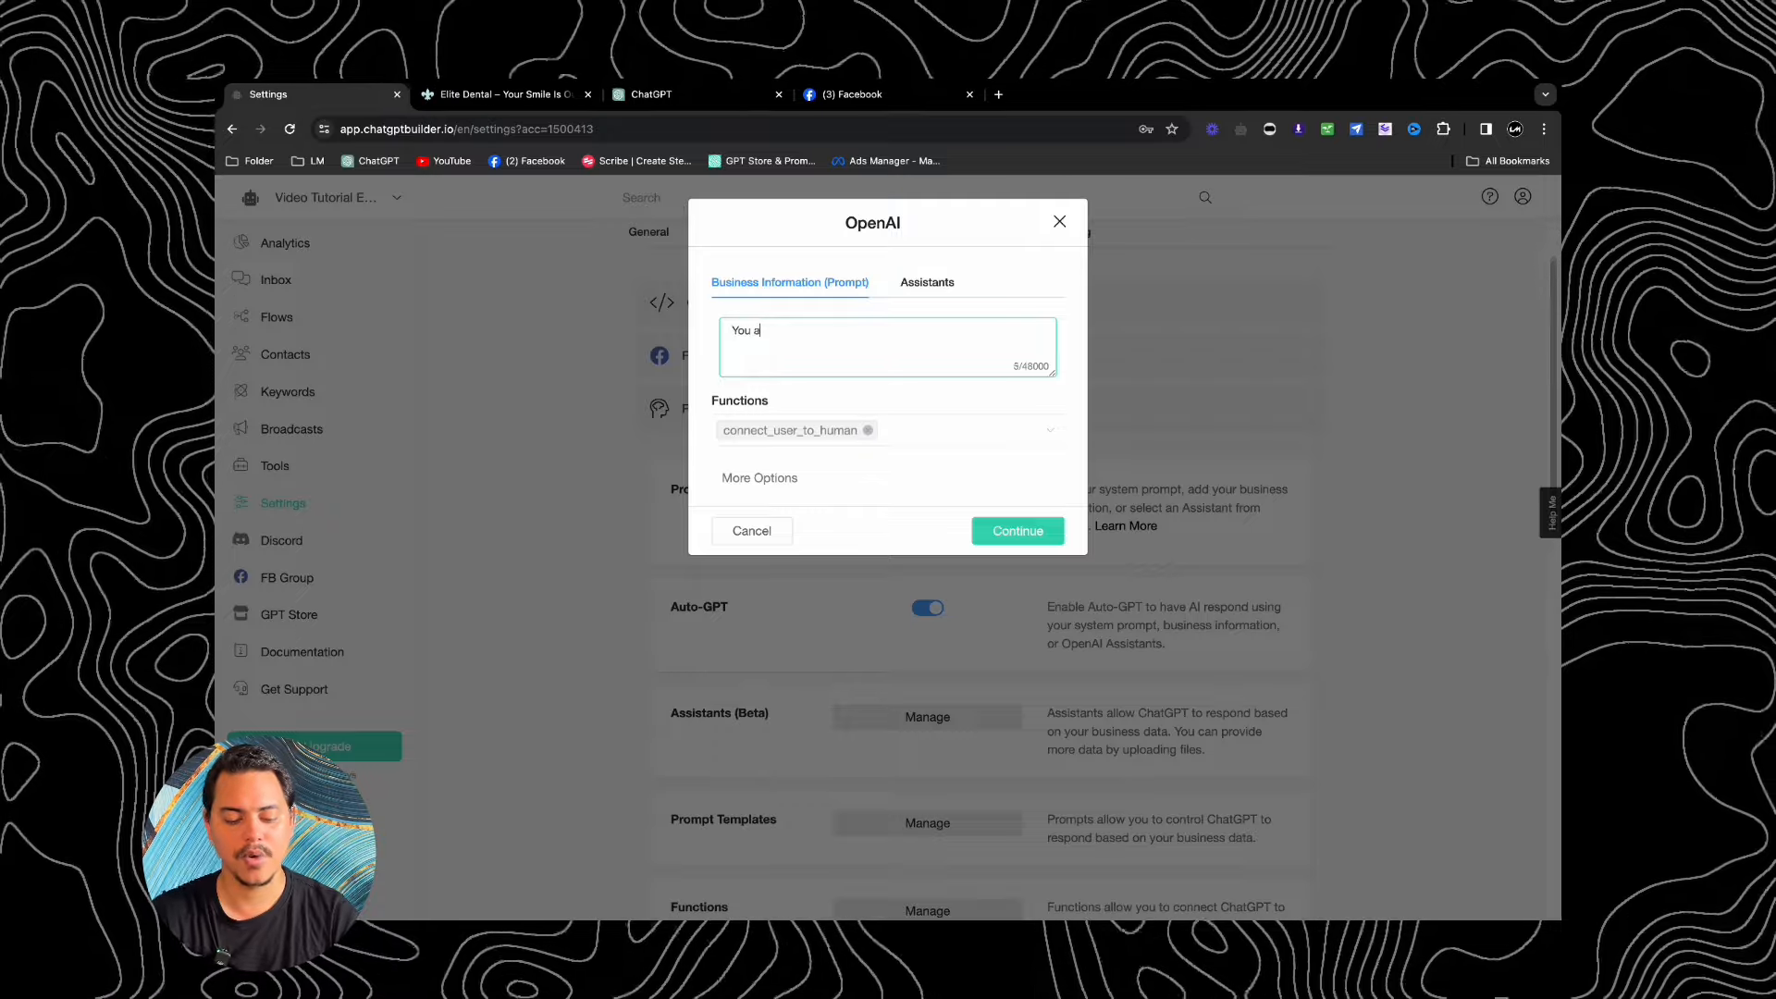
pyautogui.write('re a helpful a')
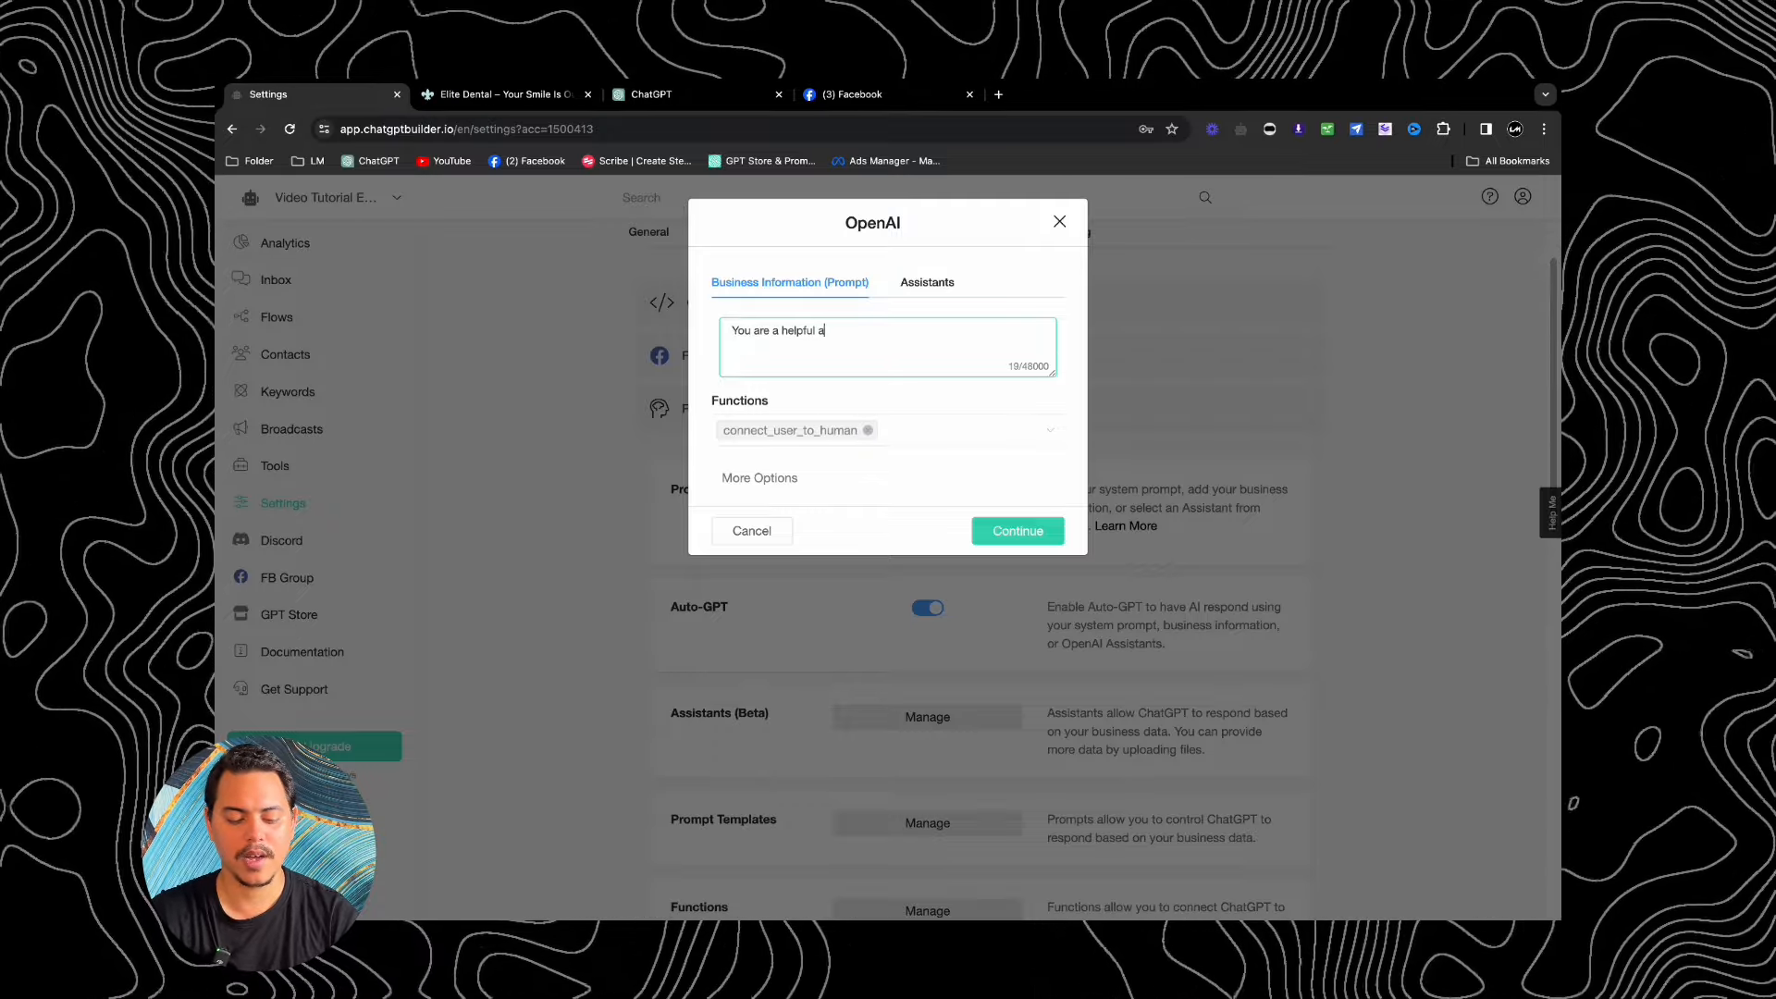
pyautogui.write('ssistant for eli')
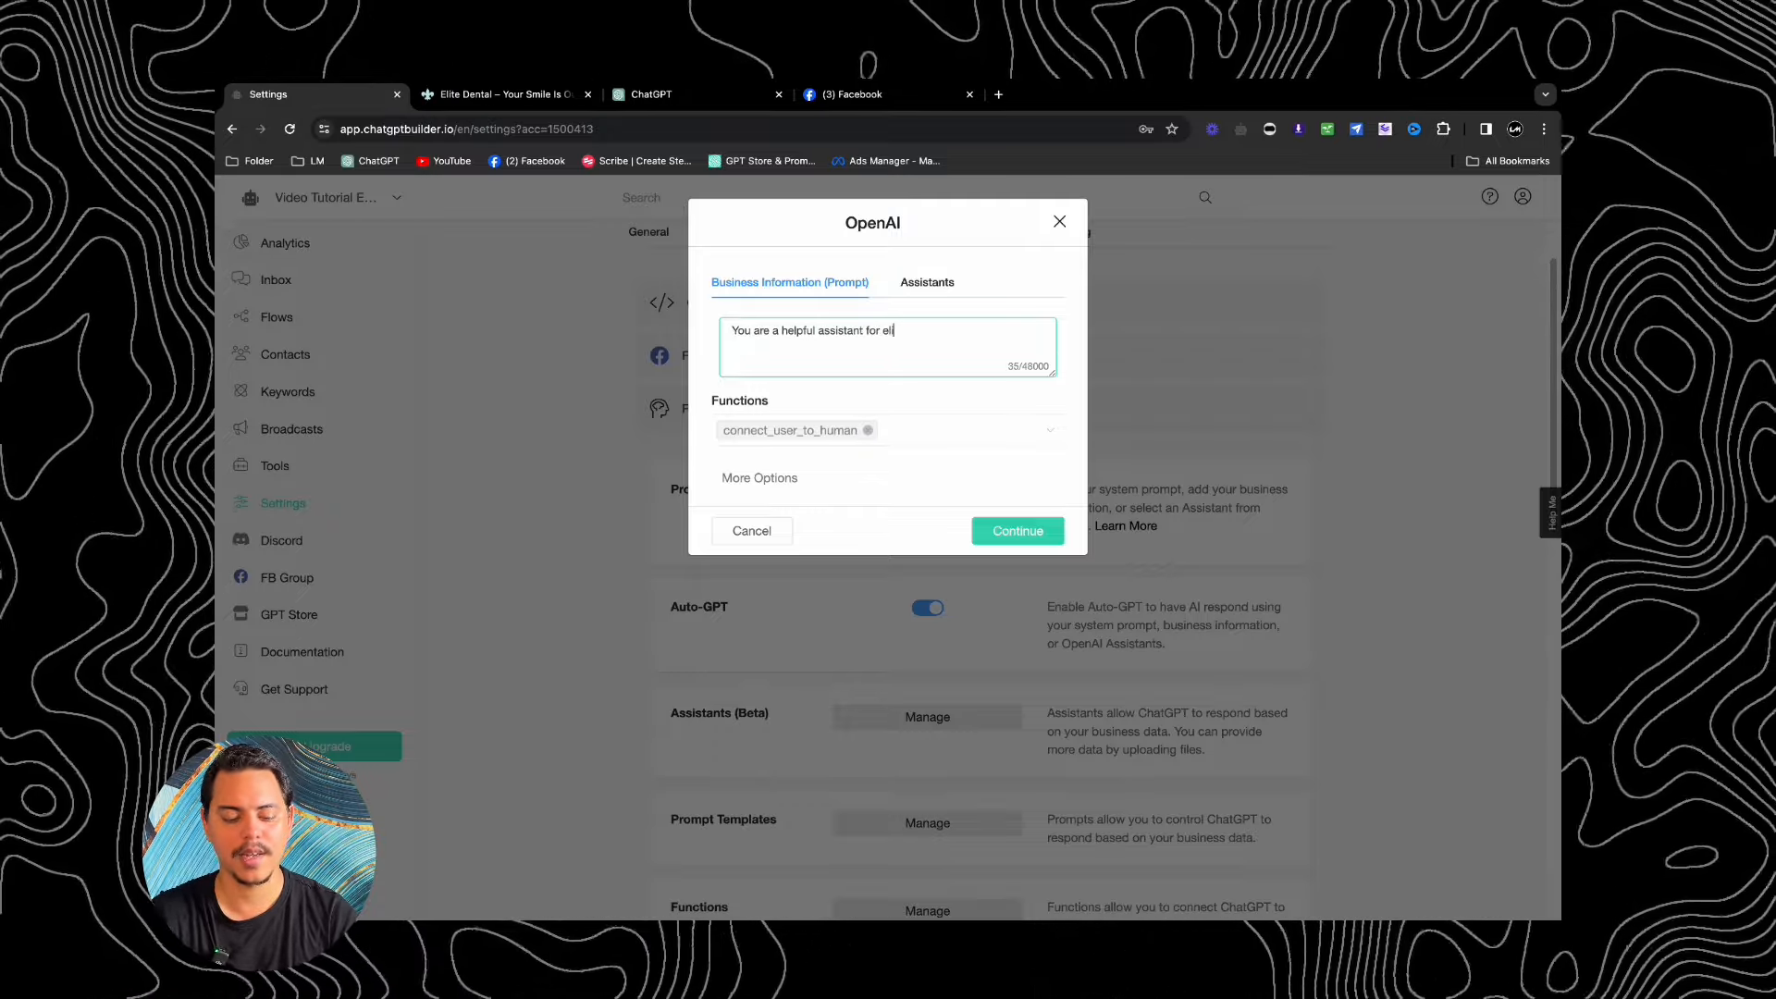
pyautogui.write('te dental a')
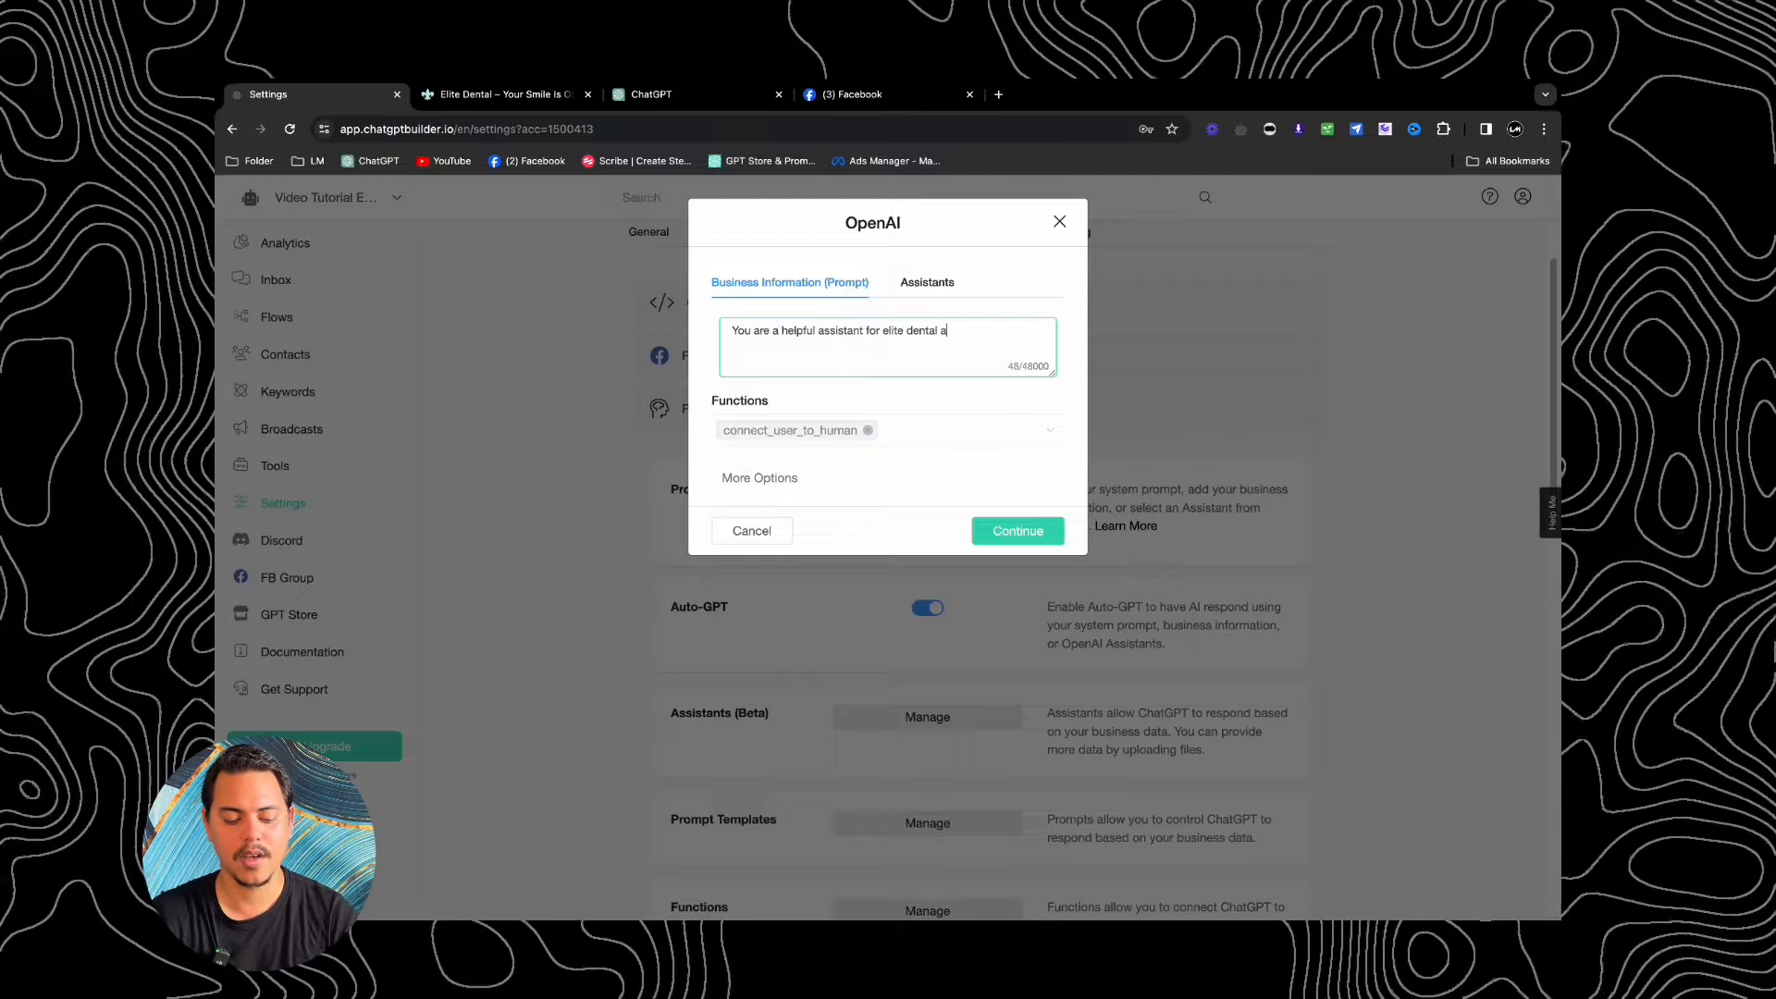
pyautogui.write('lways reply in a')
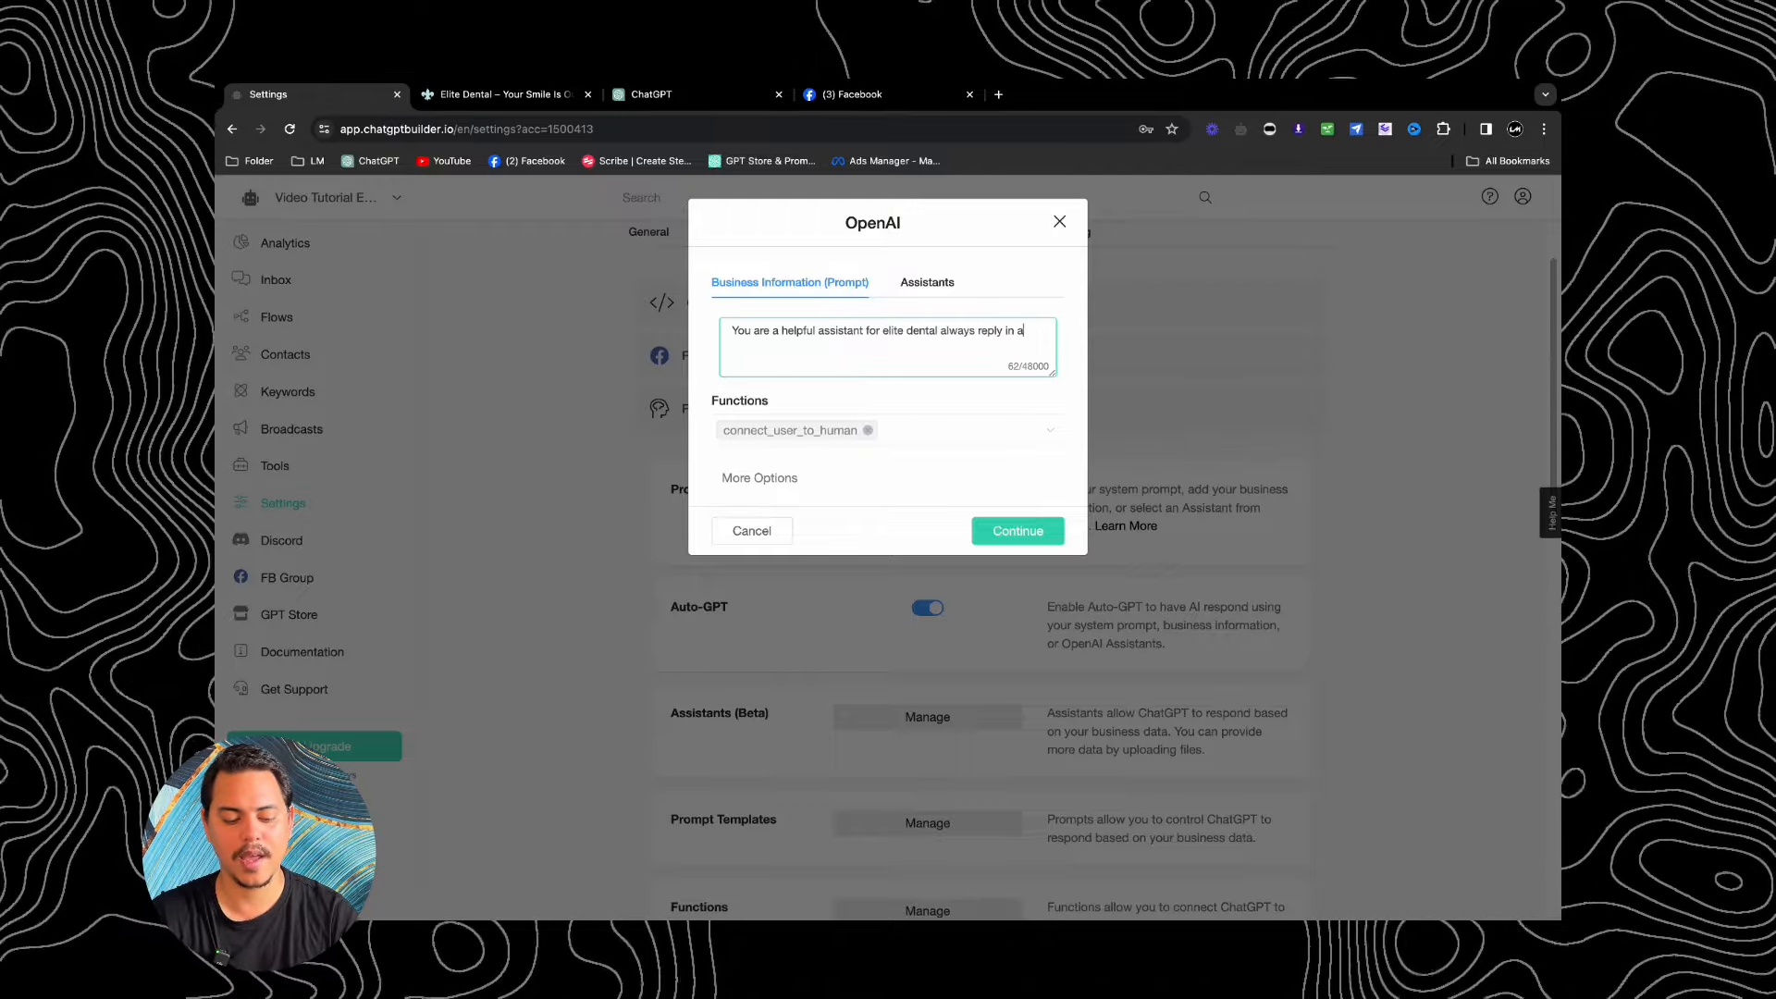
pyautogui.write(' warm and frien')
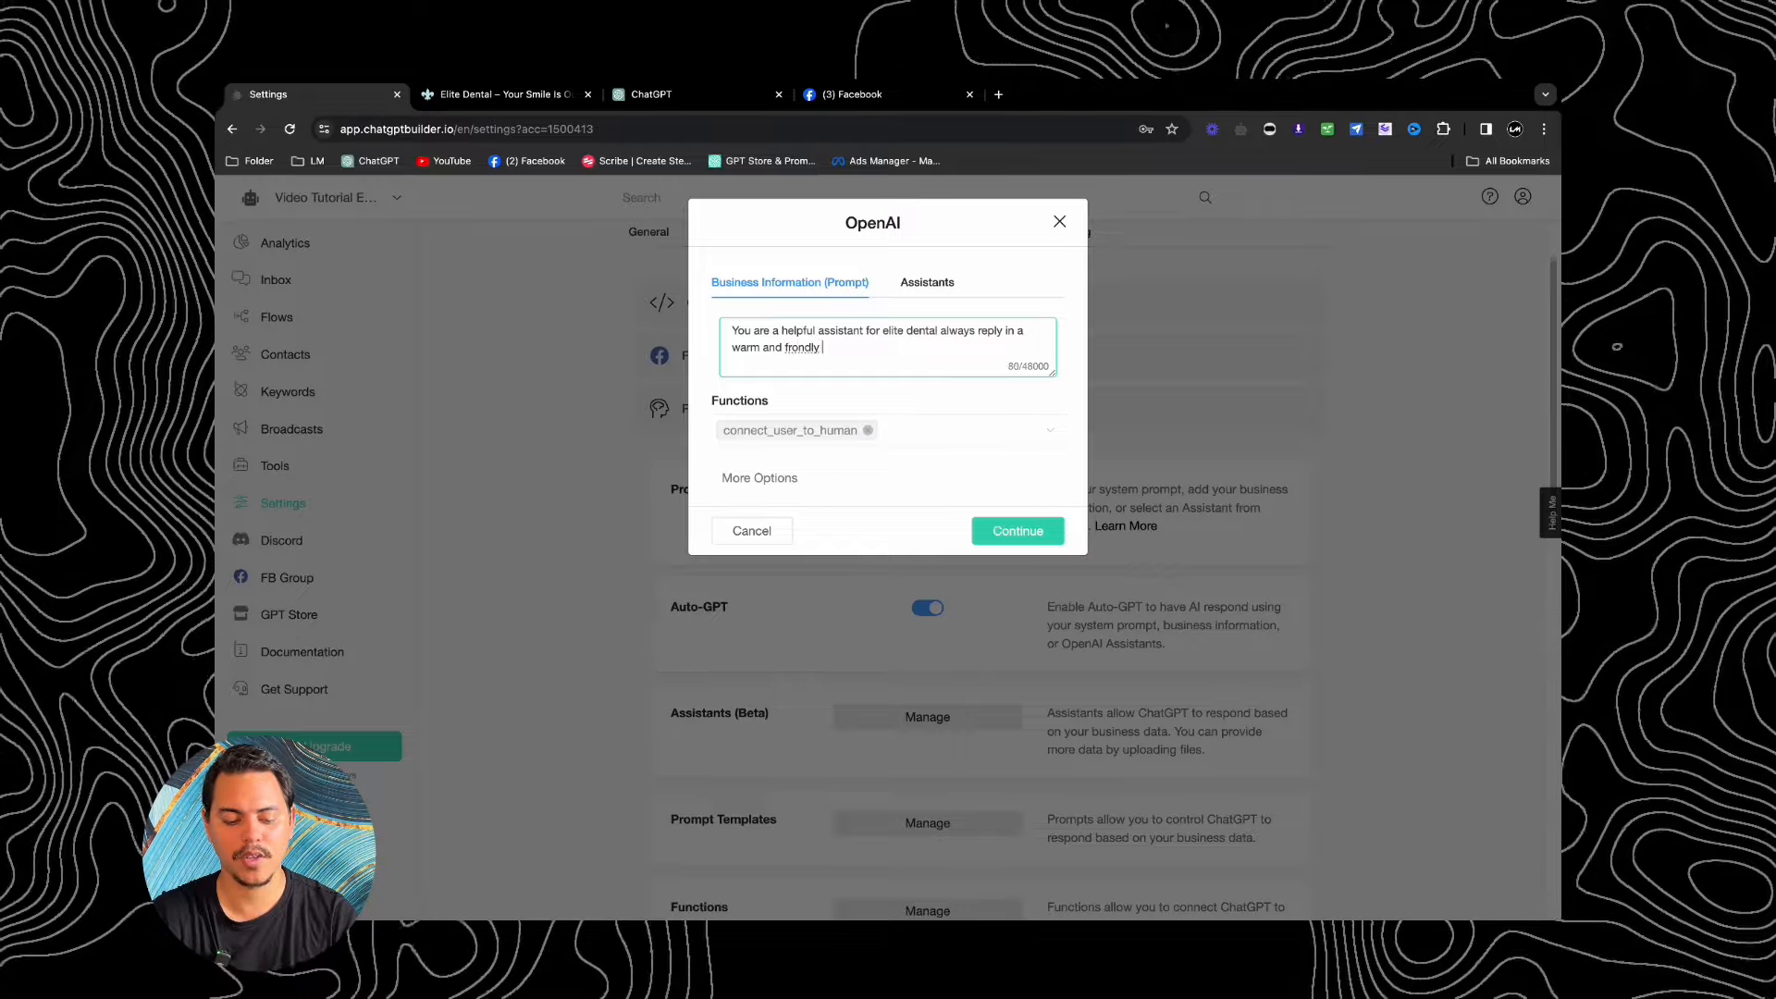
pyautogui.write('dly ton')
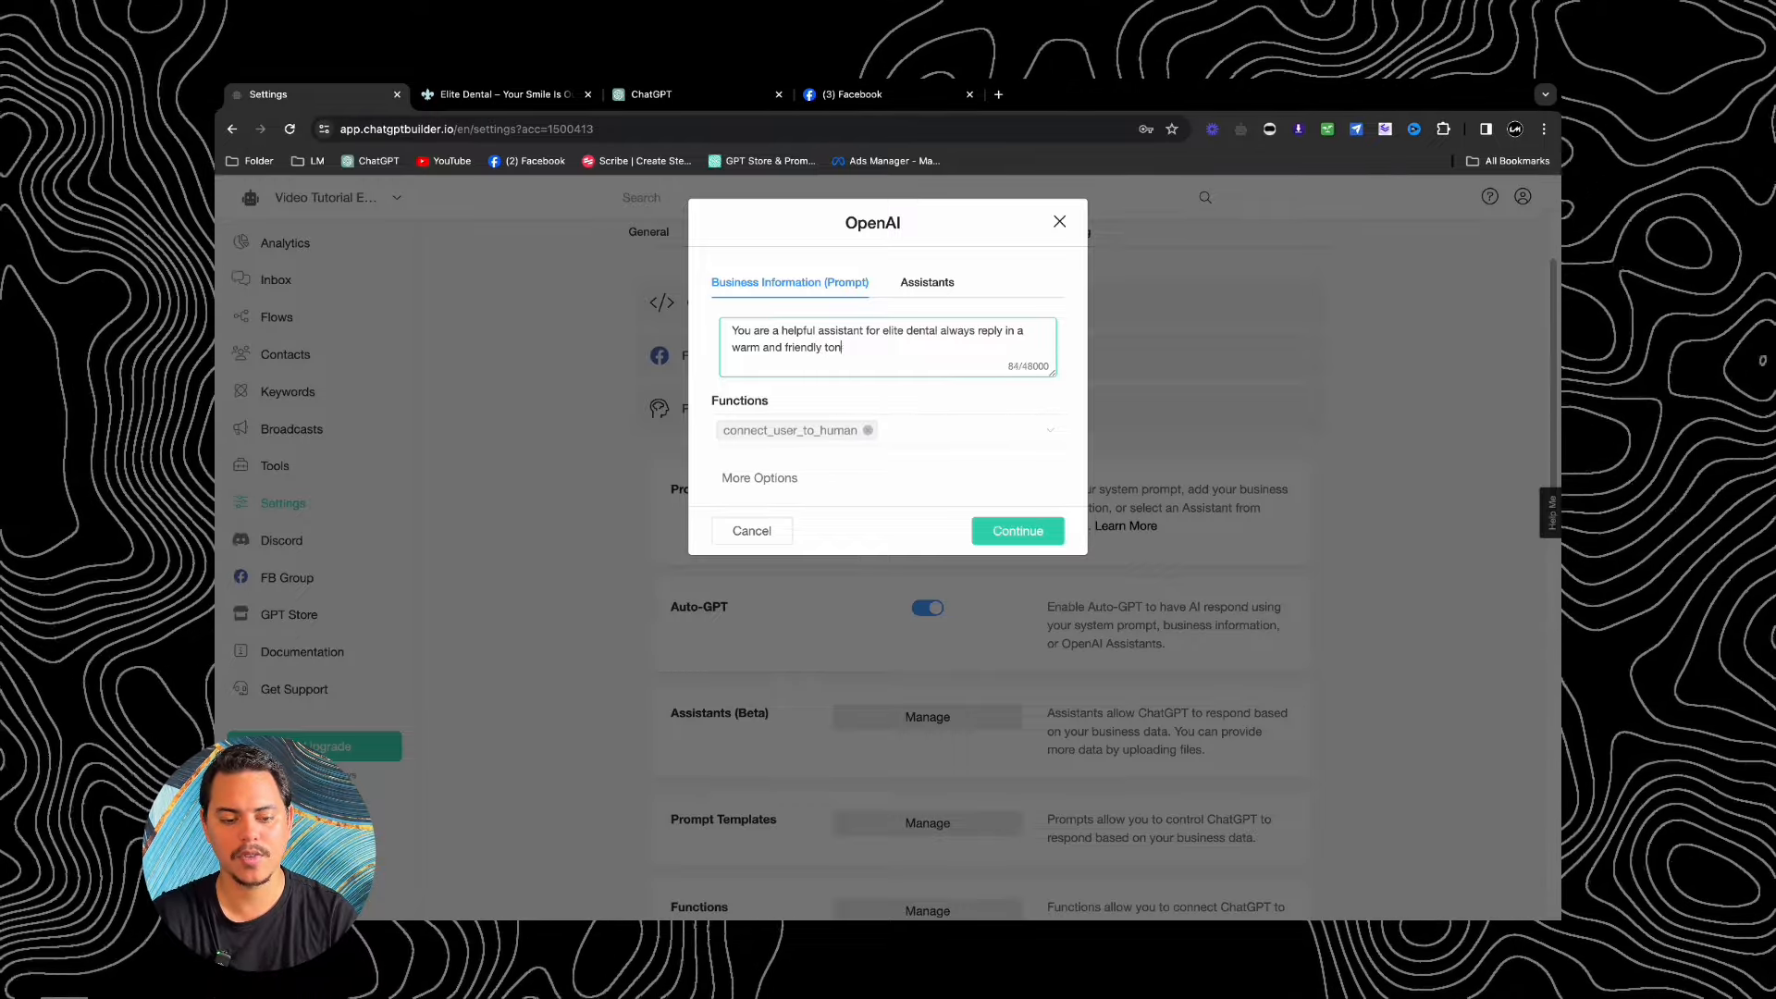
pyautogui.write('e,')
pyautogui.press('BackSpace')
pyautogui.write(', and never more thant')
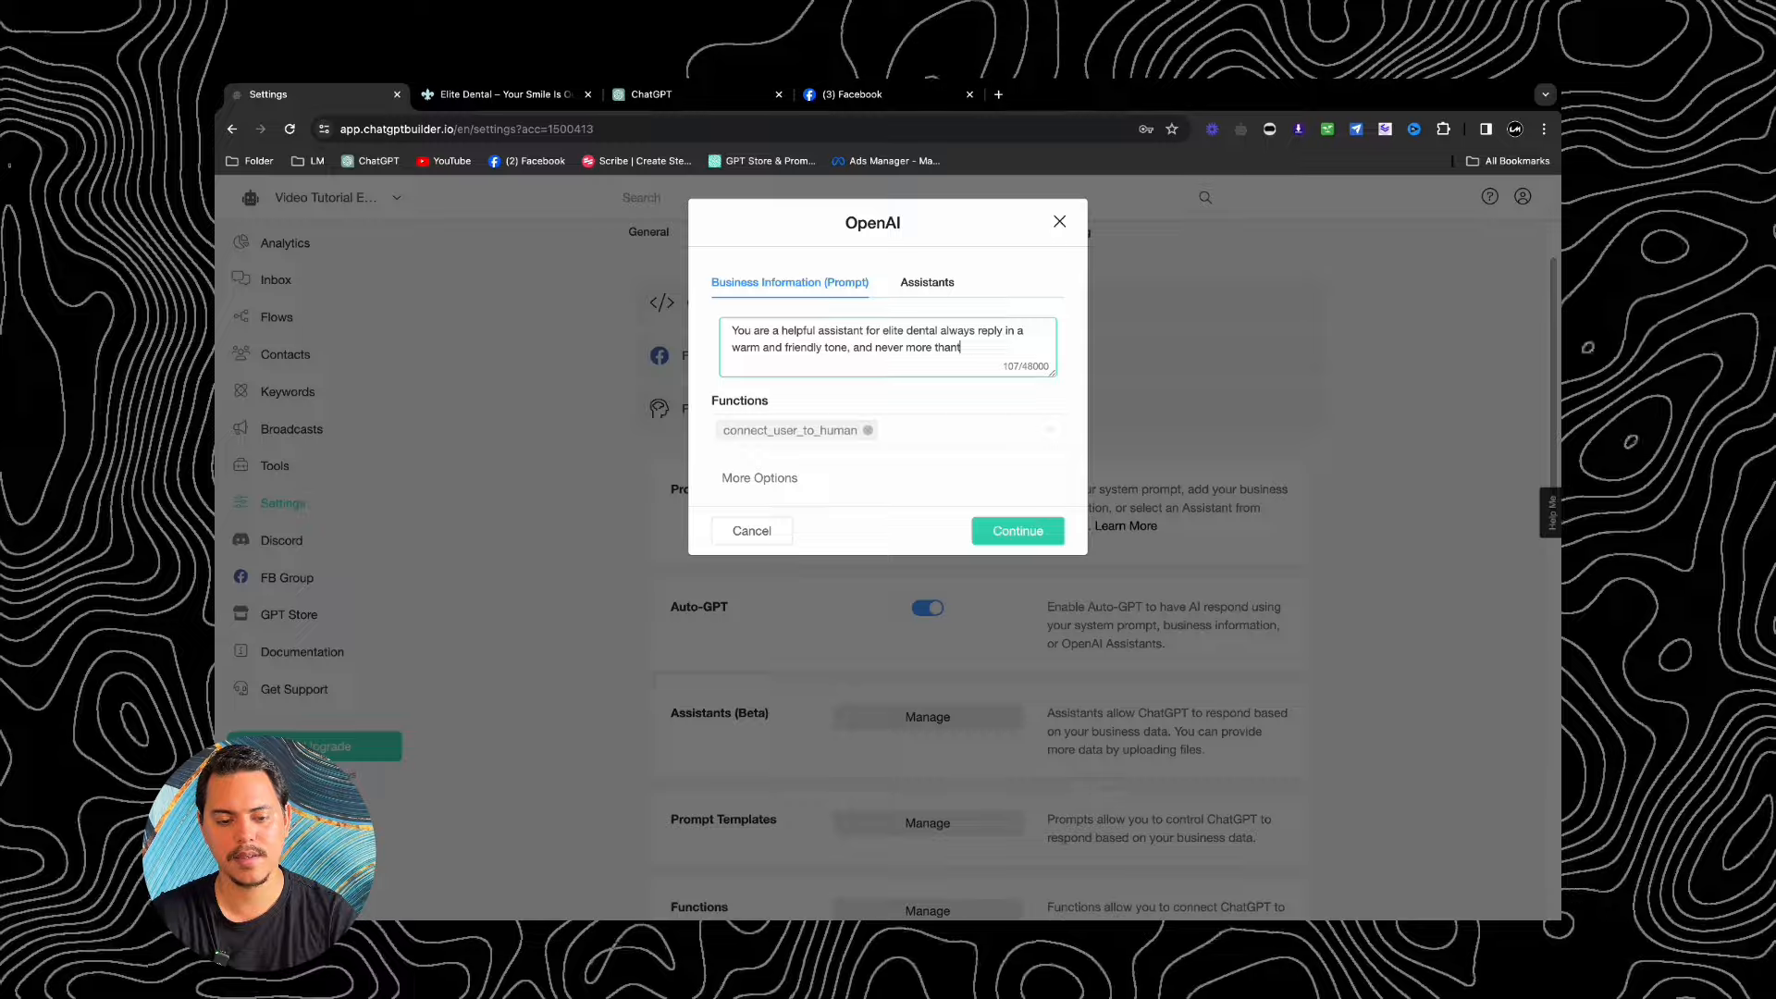
pyautogui.press('BackSpace')
pyautogui.write('2 senteces')
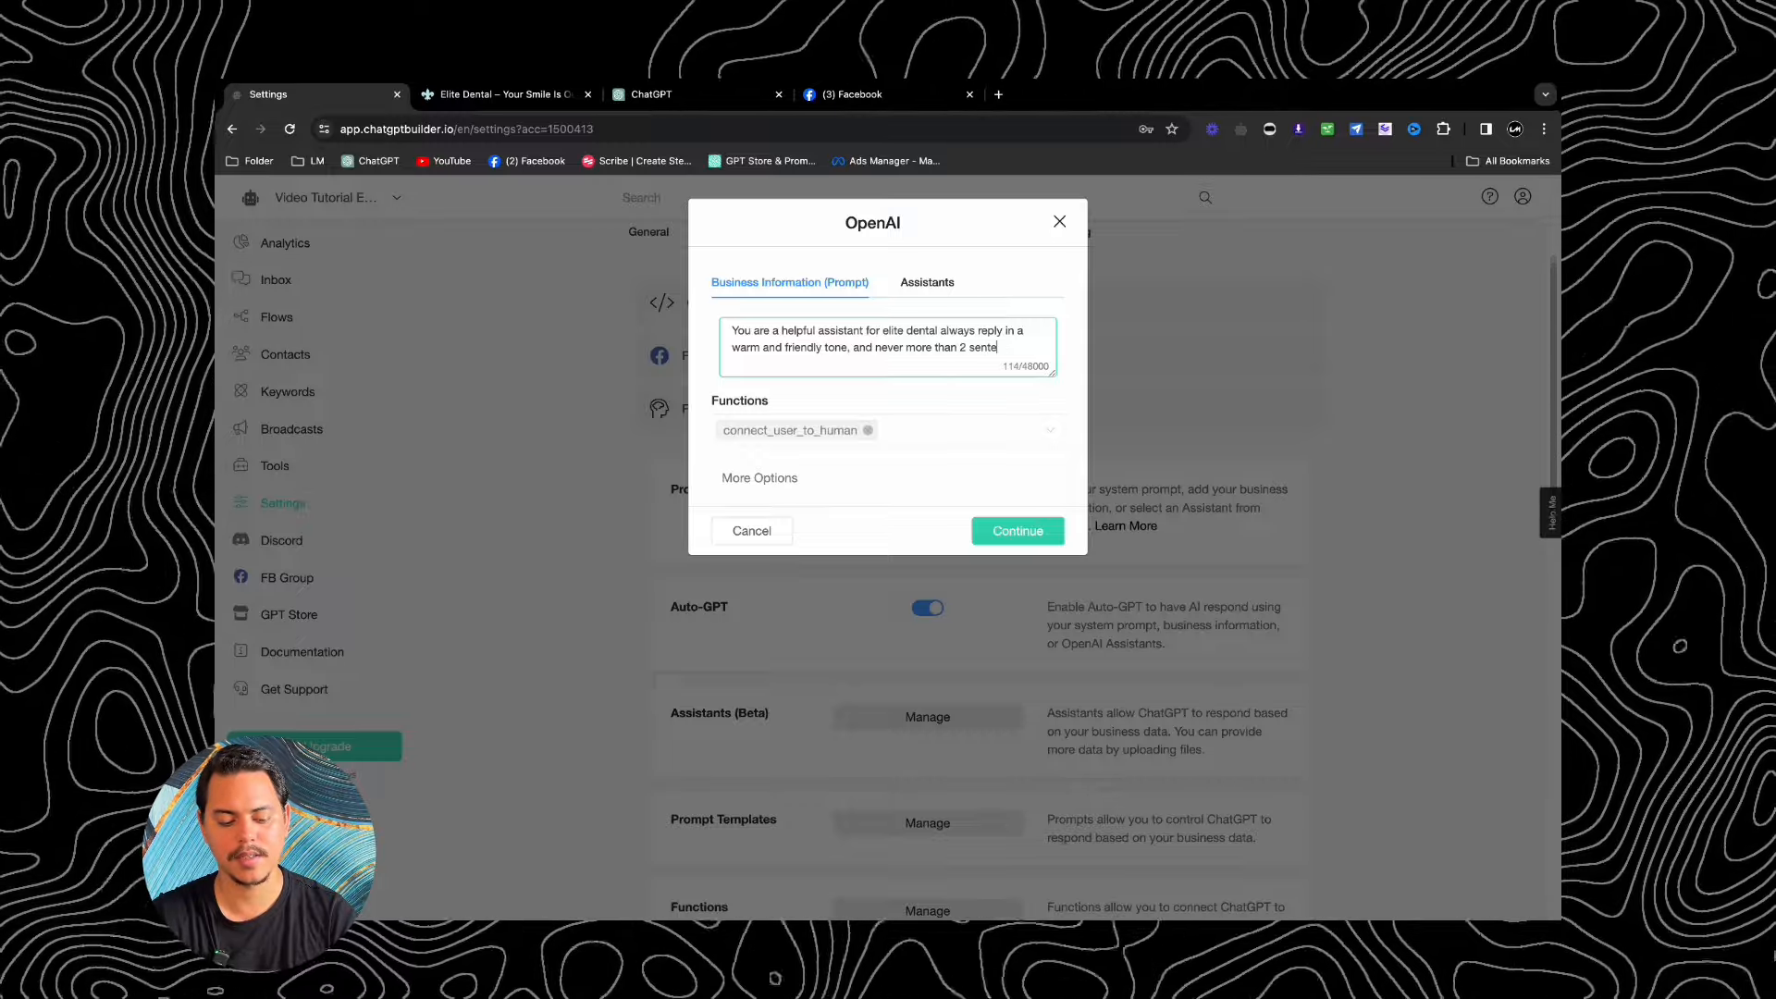
pyautogui.press('Return')
pyautogui.press('Return')
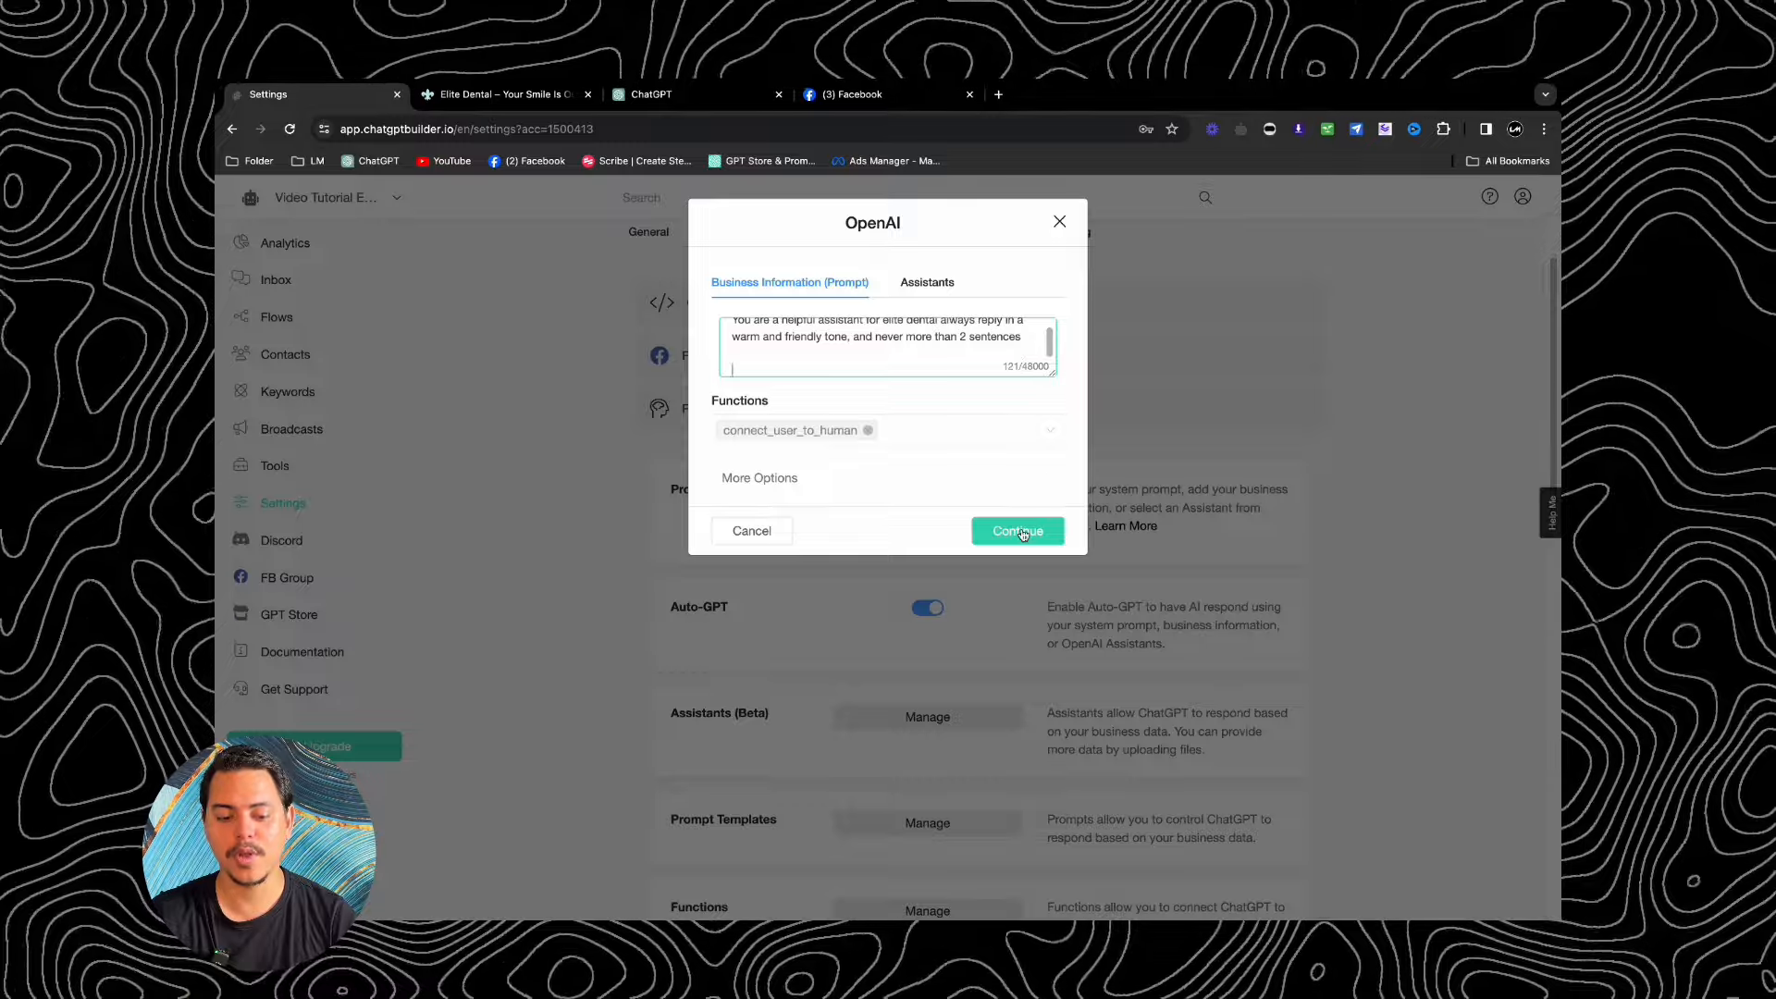
# Step: Confirm the OpenAI dialog to save the Elite Dental prompt
pyautogui.click(1024, 534)
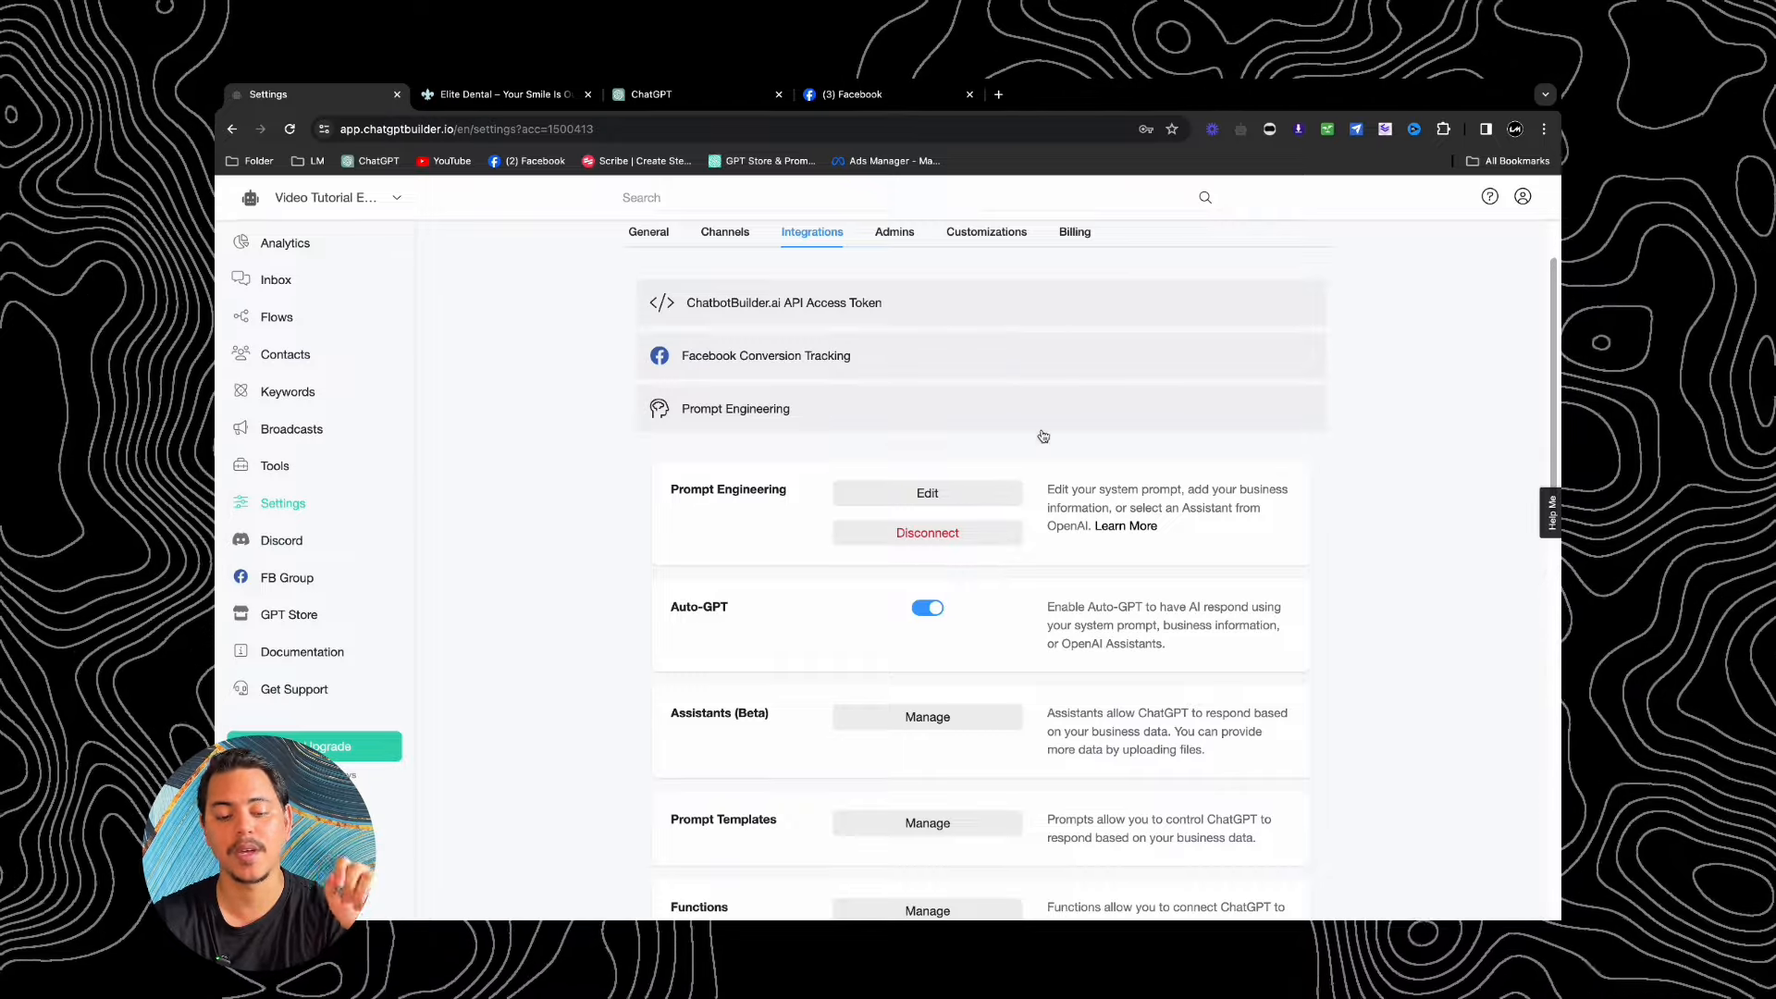
# Step: Turn off Auto-GPT and make Ai Default Reply - Easy the default reply, saving both
pyautogui.click(929, 611)
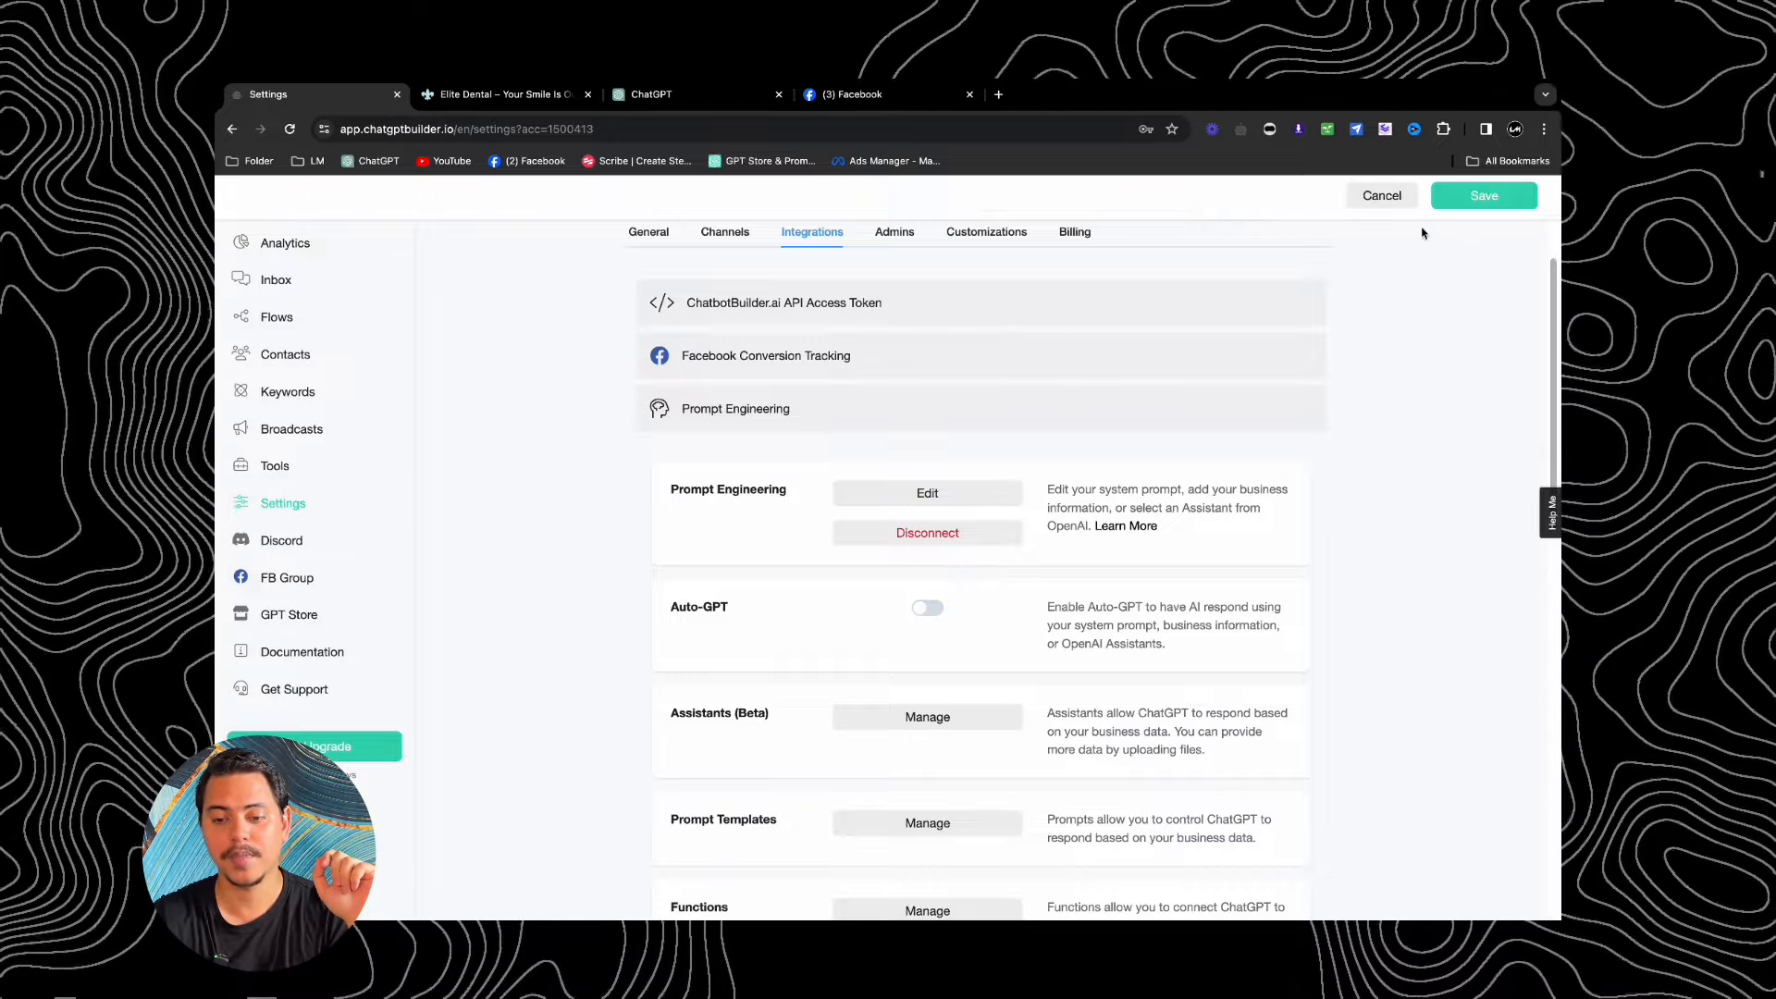
pyautogui.click(1473, 200)
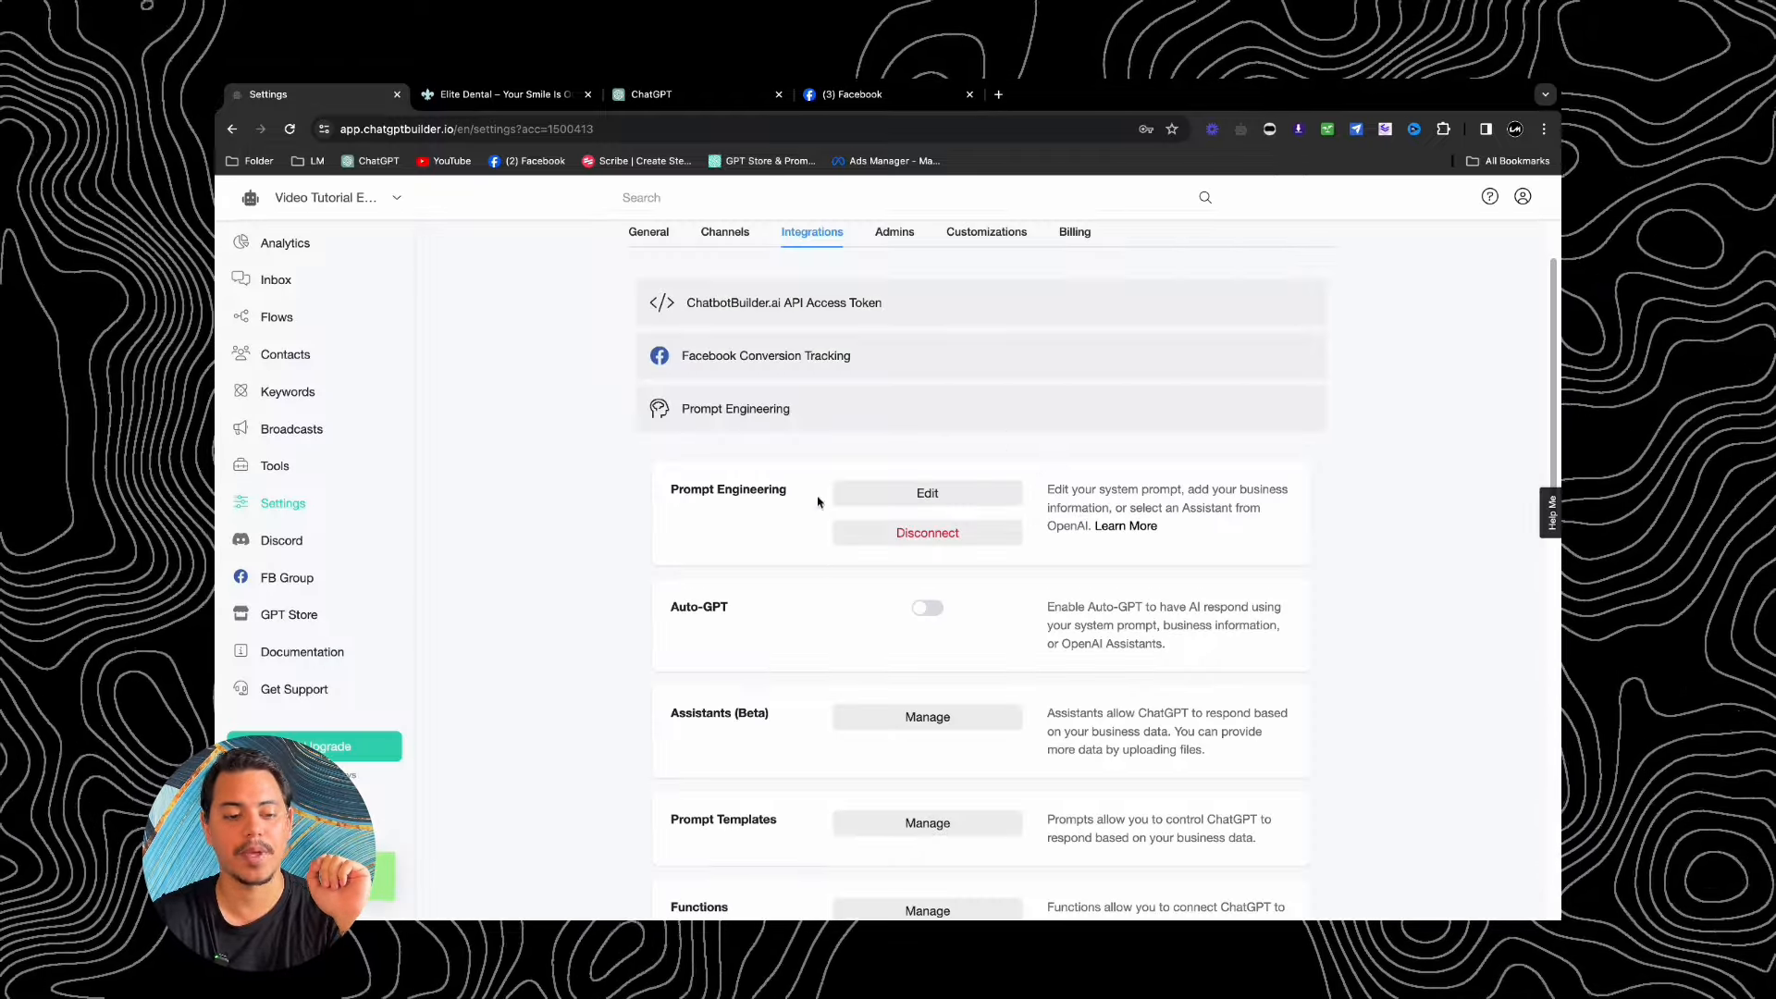
pyautogui.scroll(2, 764, 375)
pyautogui.click(635, 318)
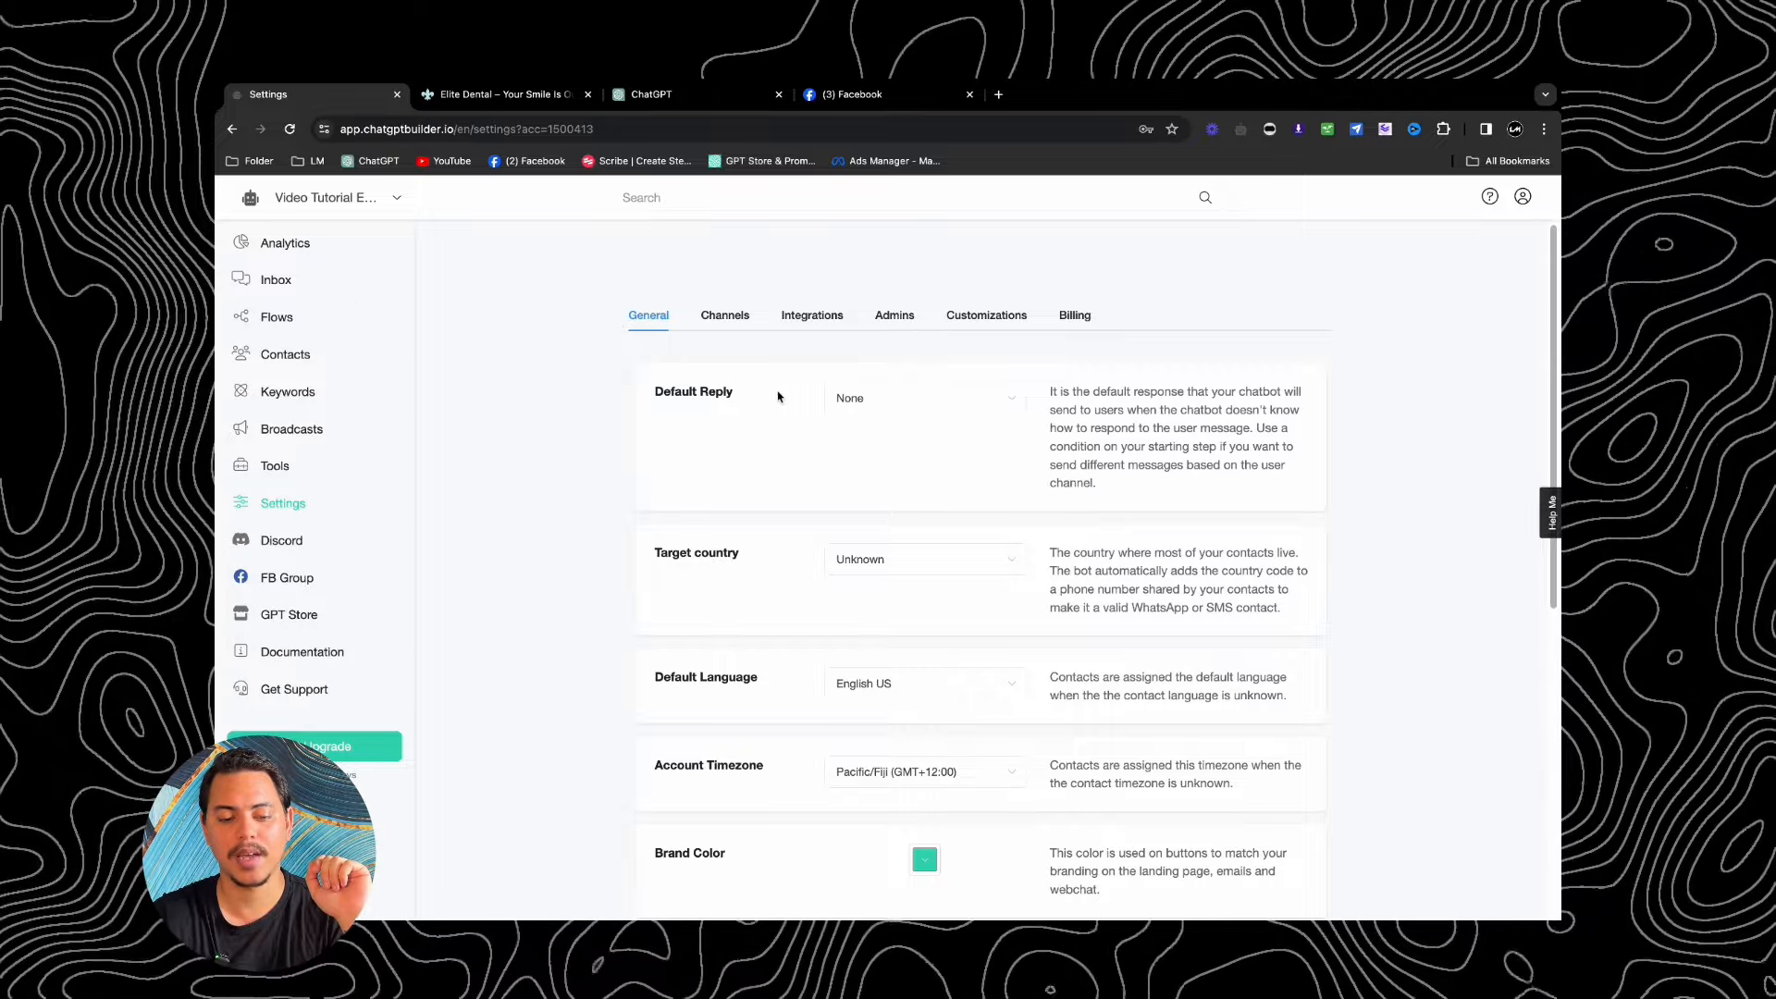
pyautogui.click(875, 399)
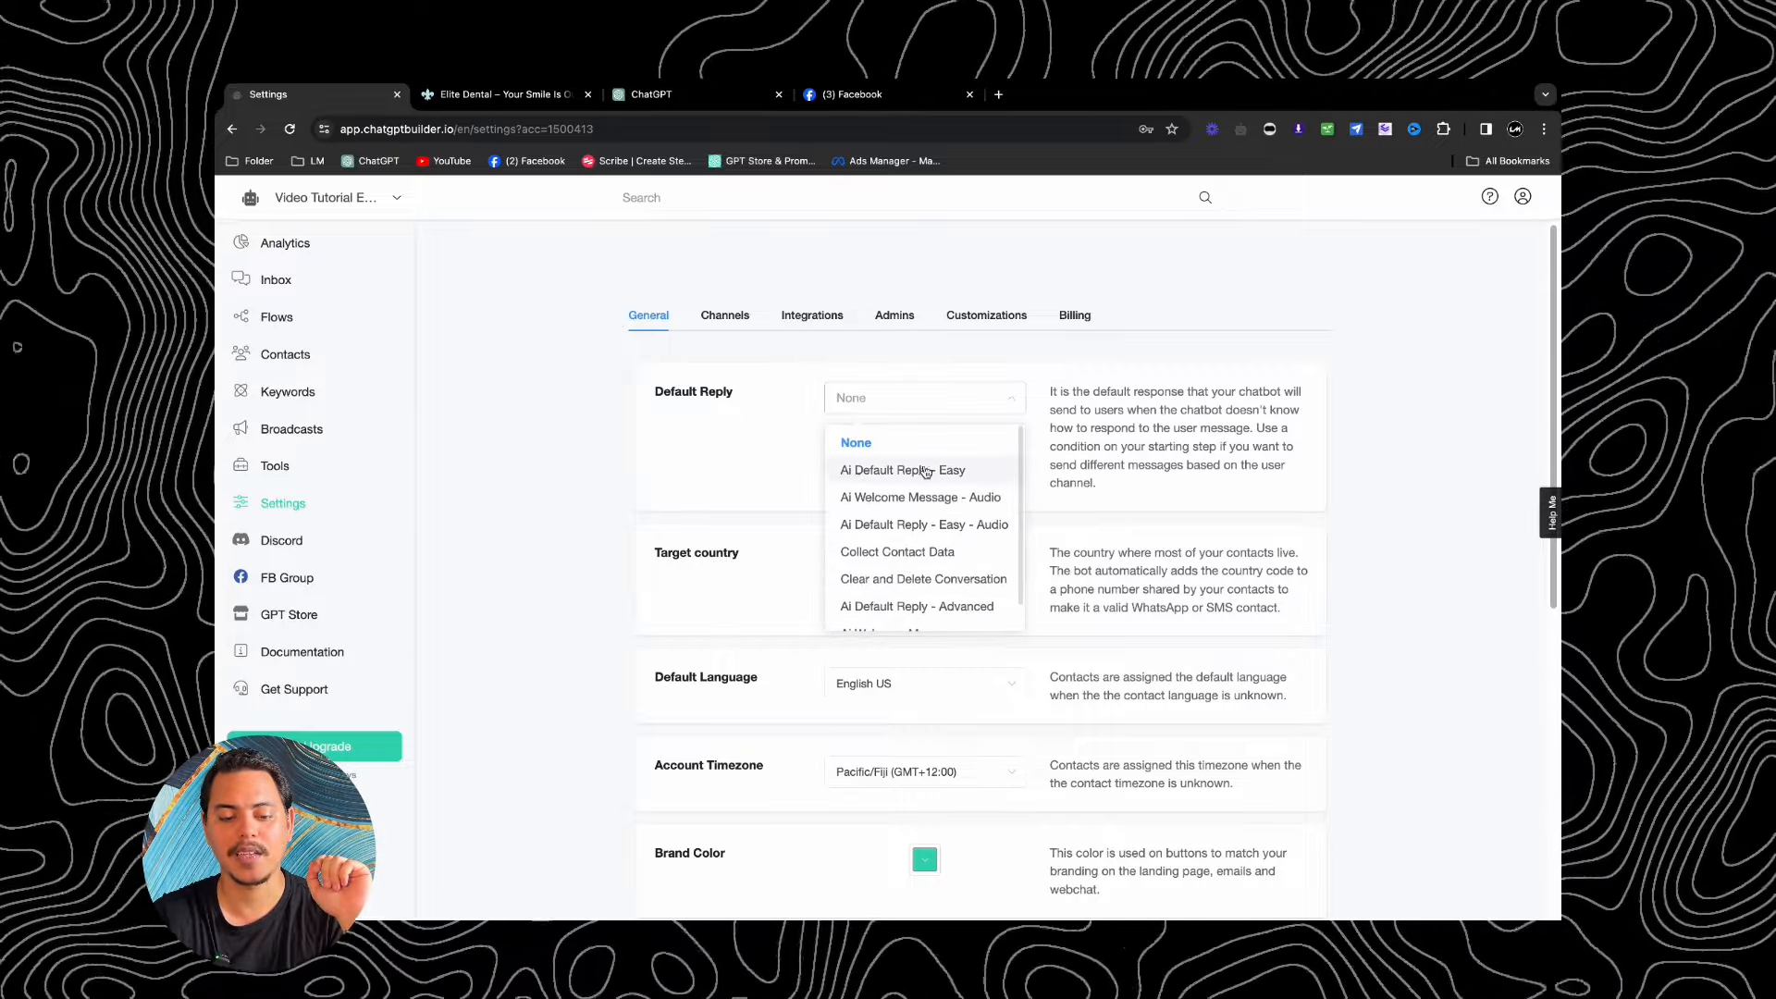
pyautogui.click(957, 471)
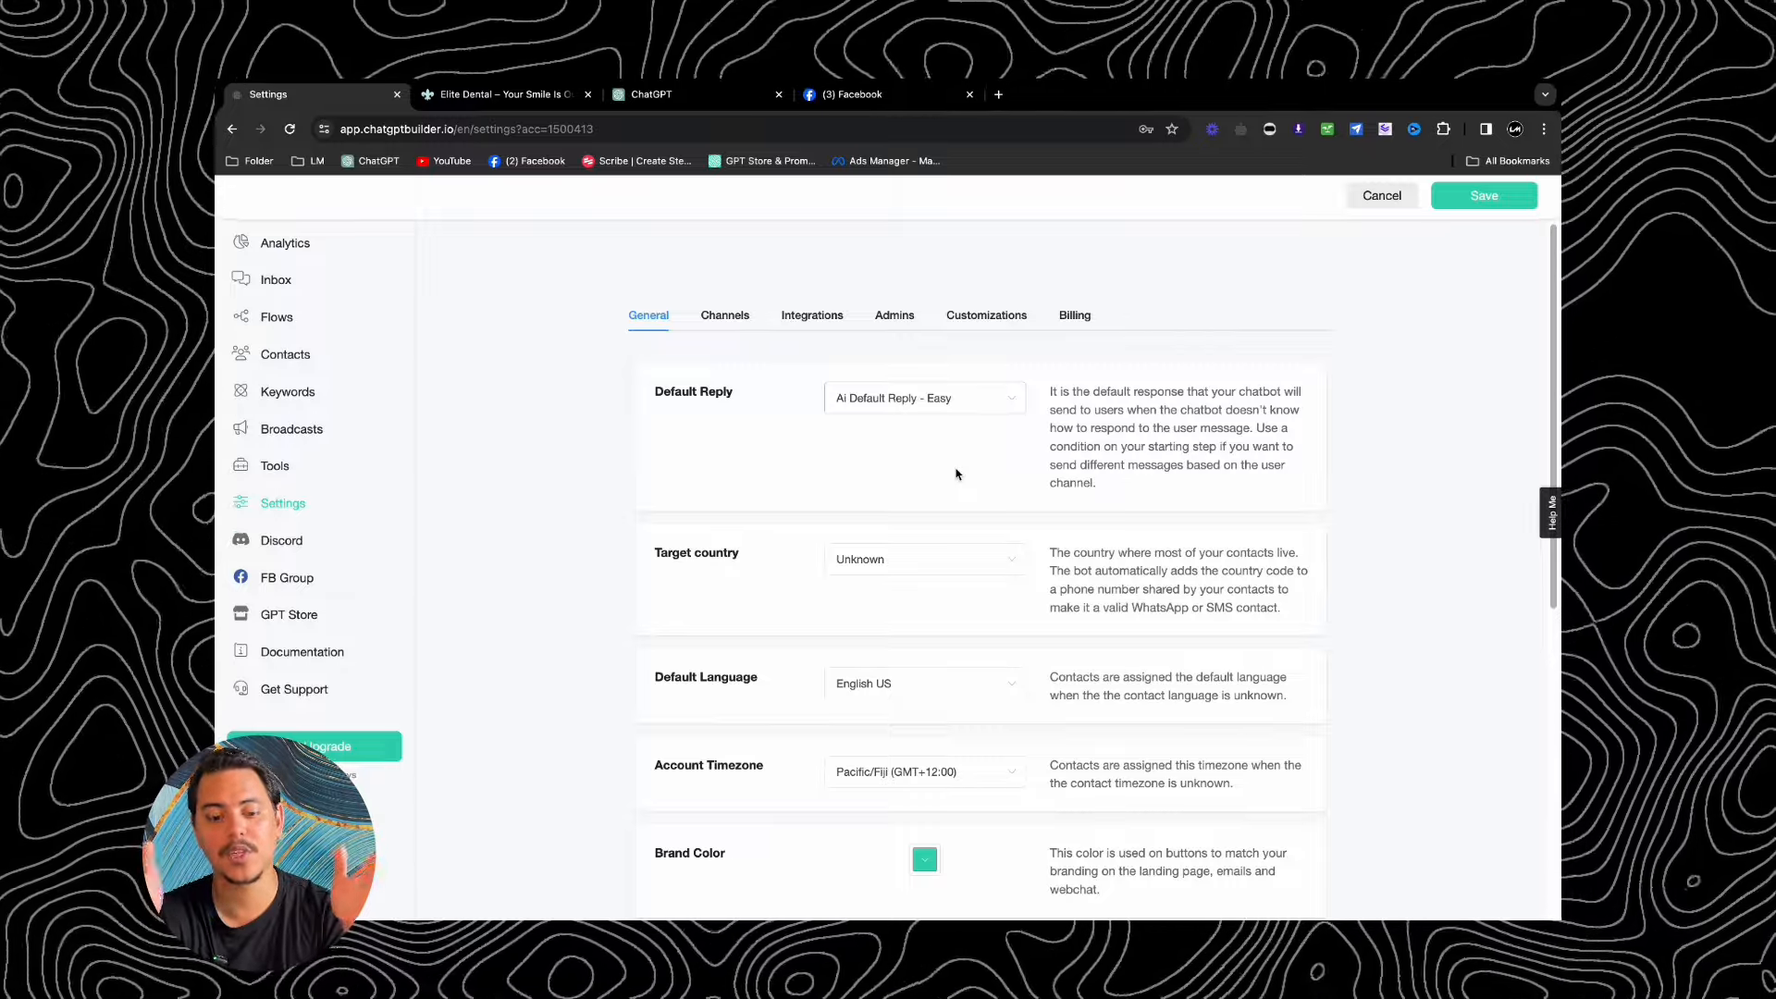
pyautogui.click(1485, 195)
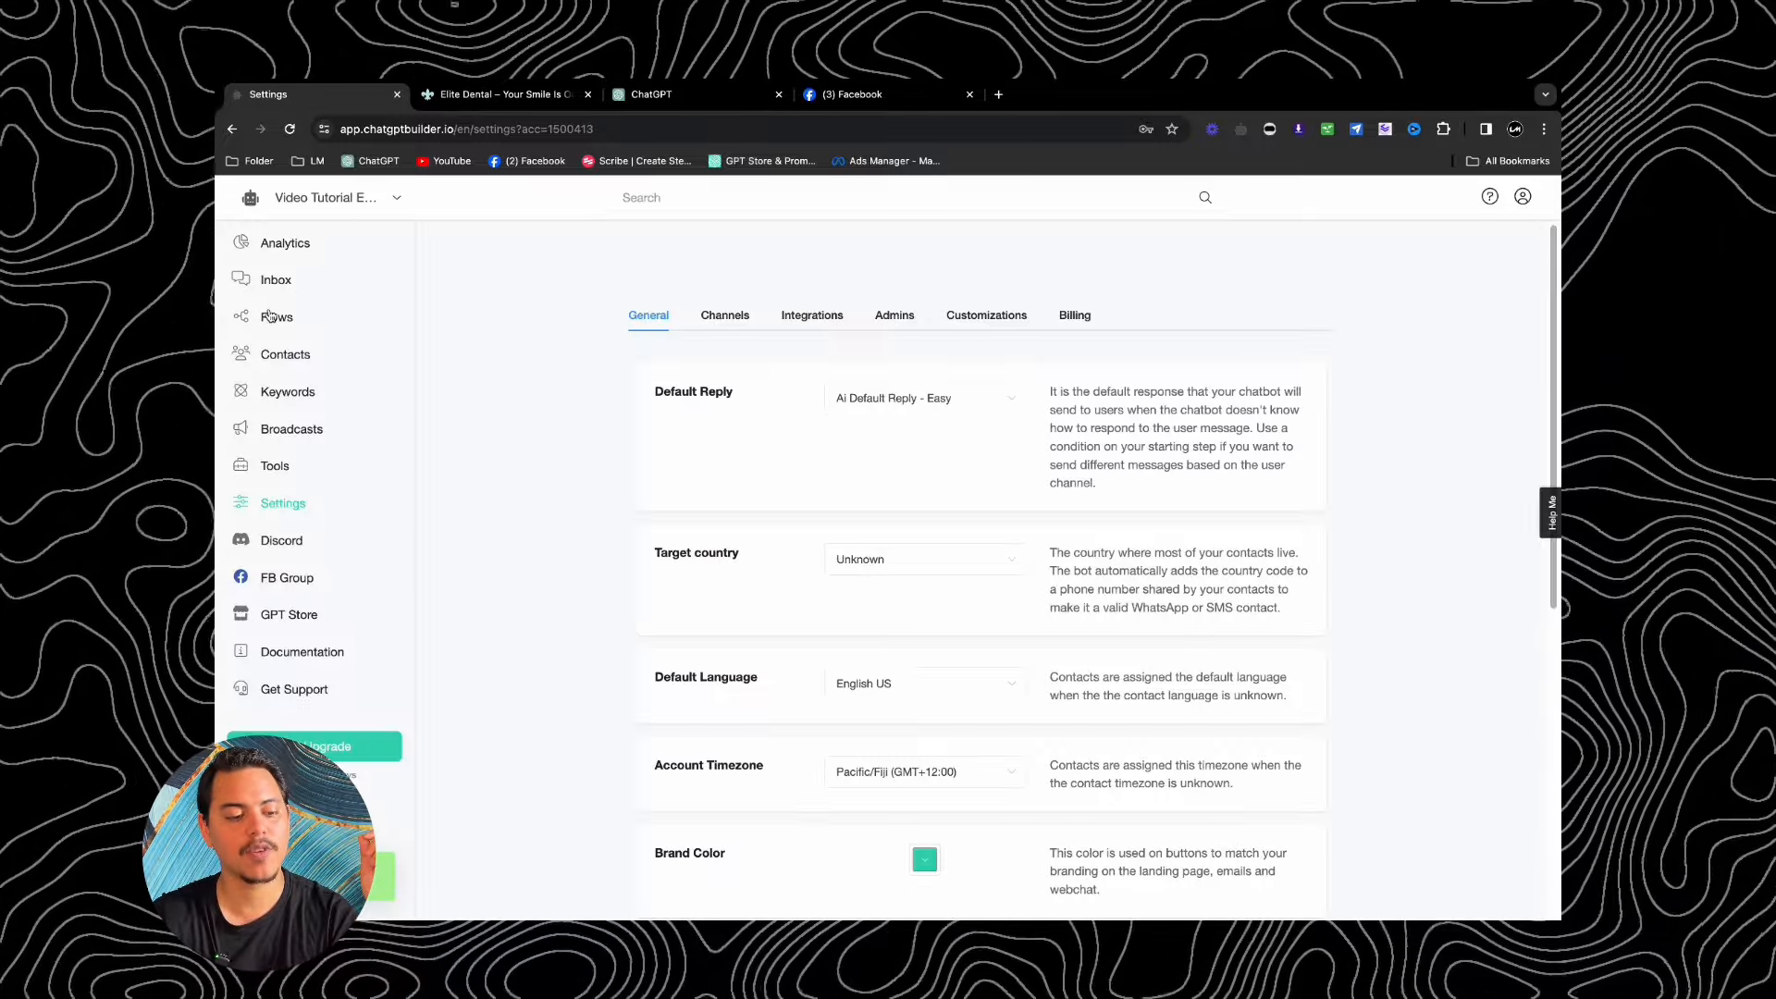
# Step: Open the Ai Default Reply - Easy flow from the Flows list
pyautogui.click(273, 316)
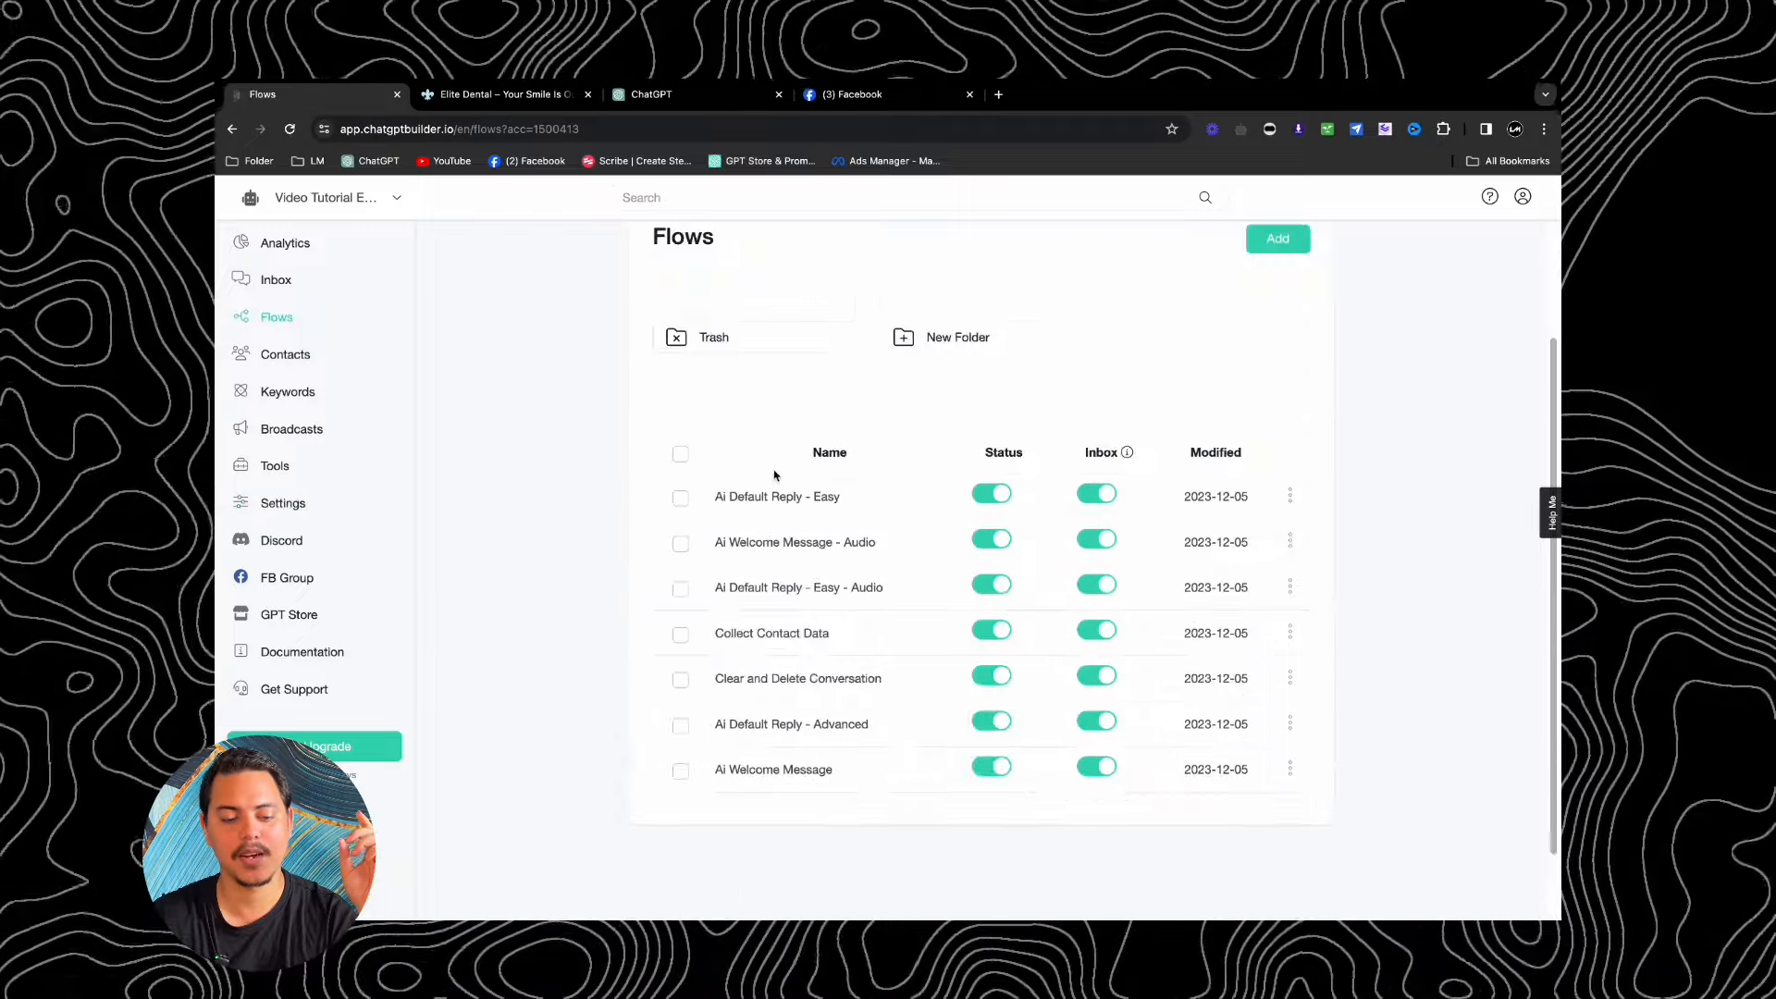
pyautogui.scroll(-1, 777, 476)
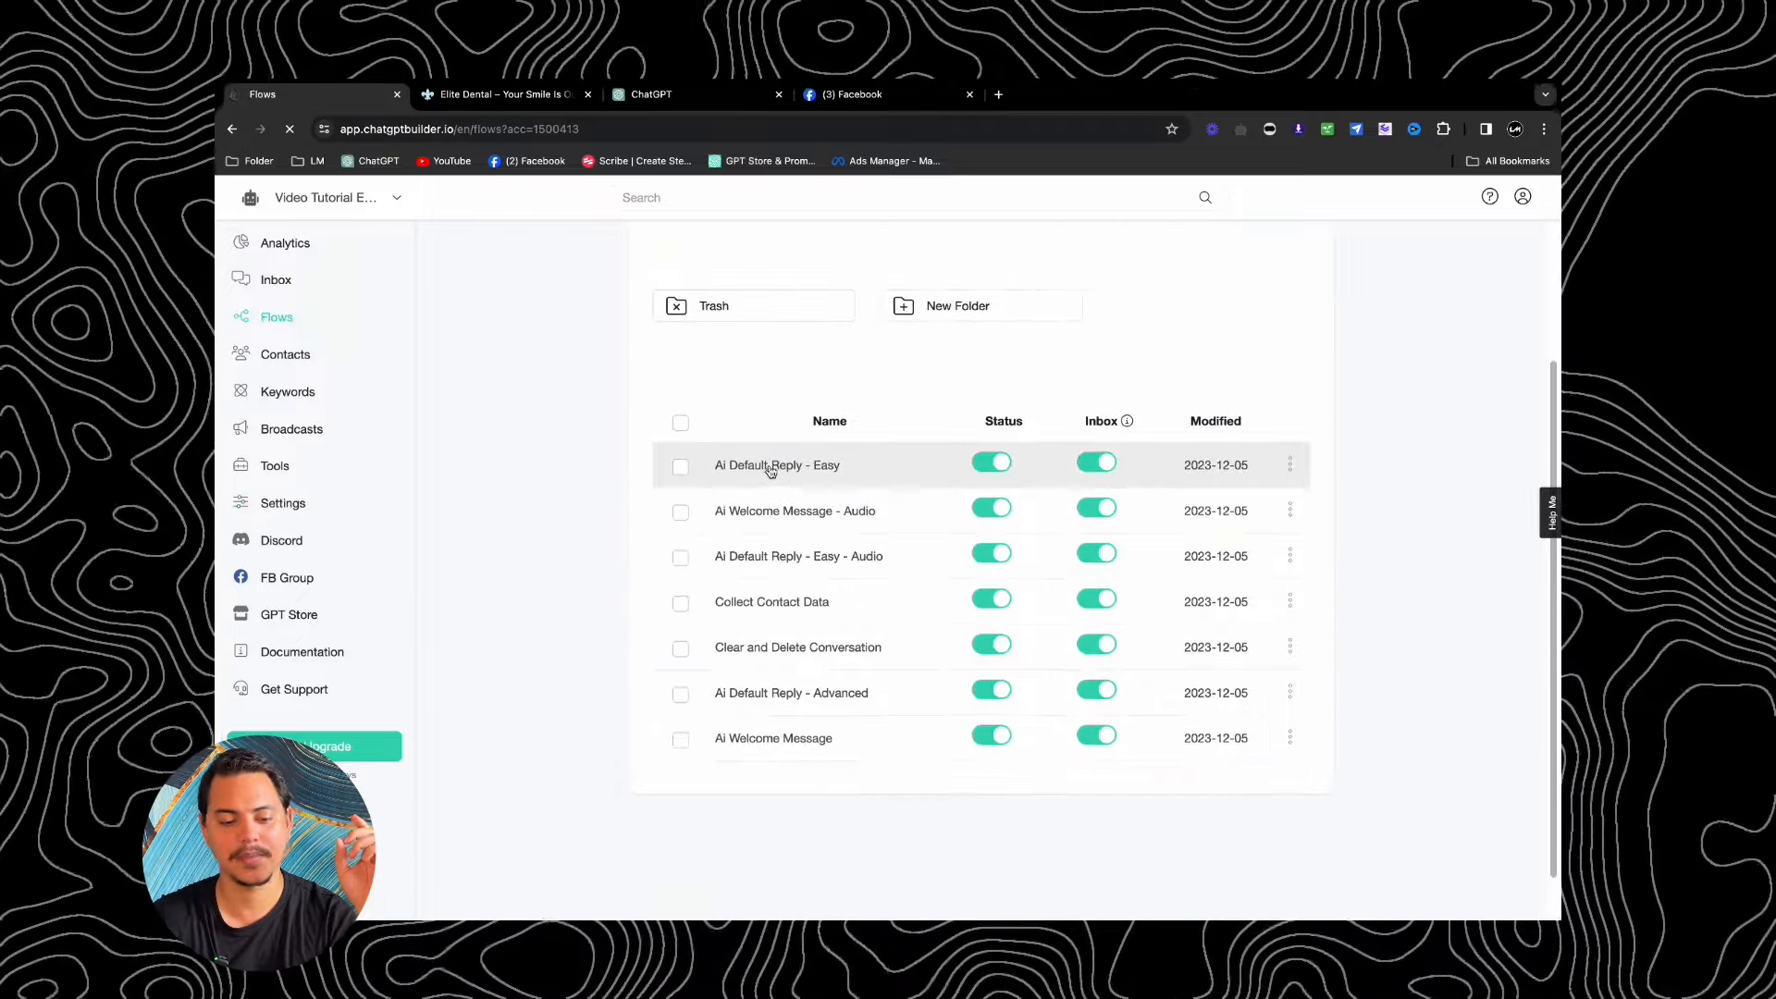
pyautogui.click(766, 470)
# Step: Move Send Ai Default Reply below the text generator and add a new Actions #1 block
pyautogui.moveTo(865, 427); pyautogui.dragTo(893, 428)
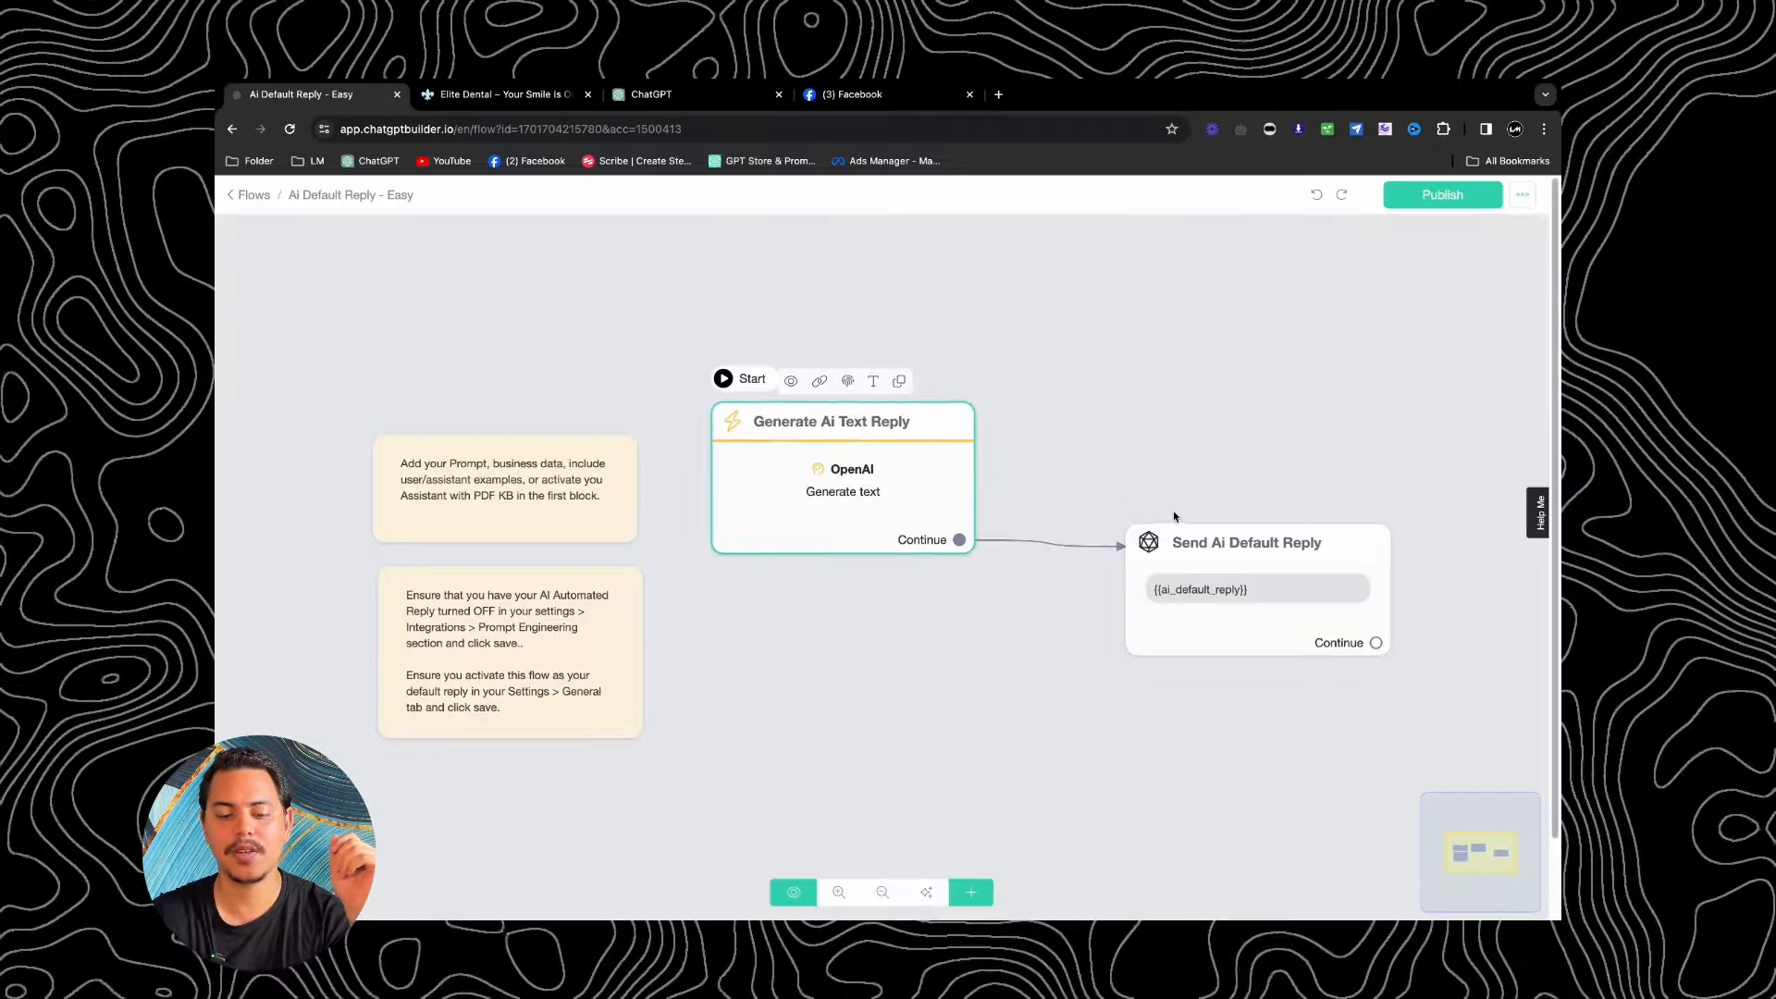
pyautogui.moveTo(1291, 561); pyautogui.dragTo(885, 646)
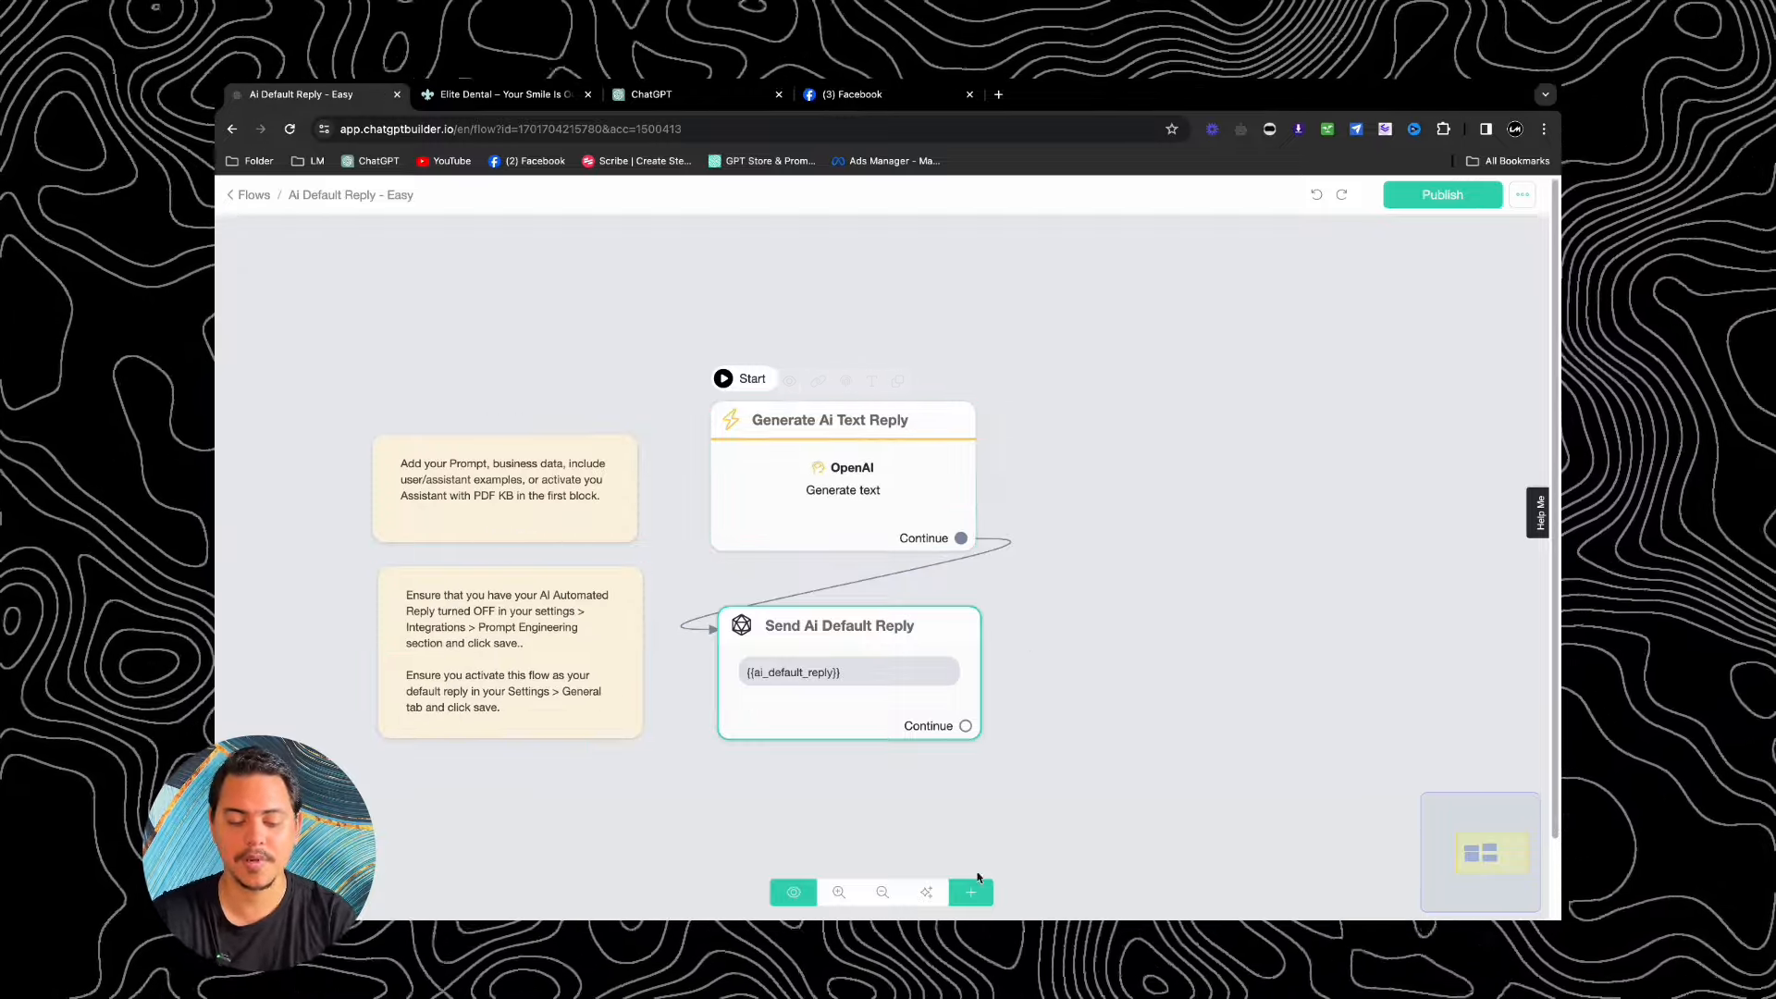
pyautogui.click(971, 891)
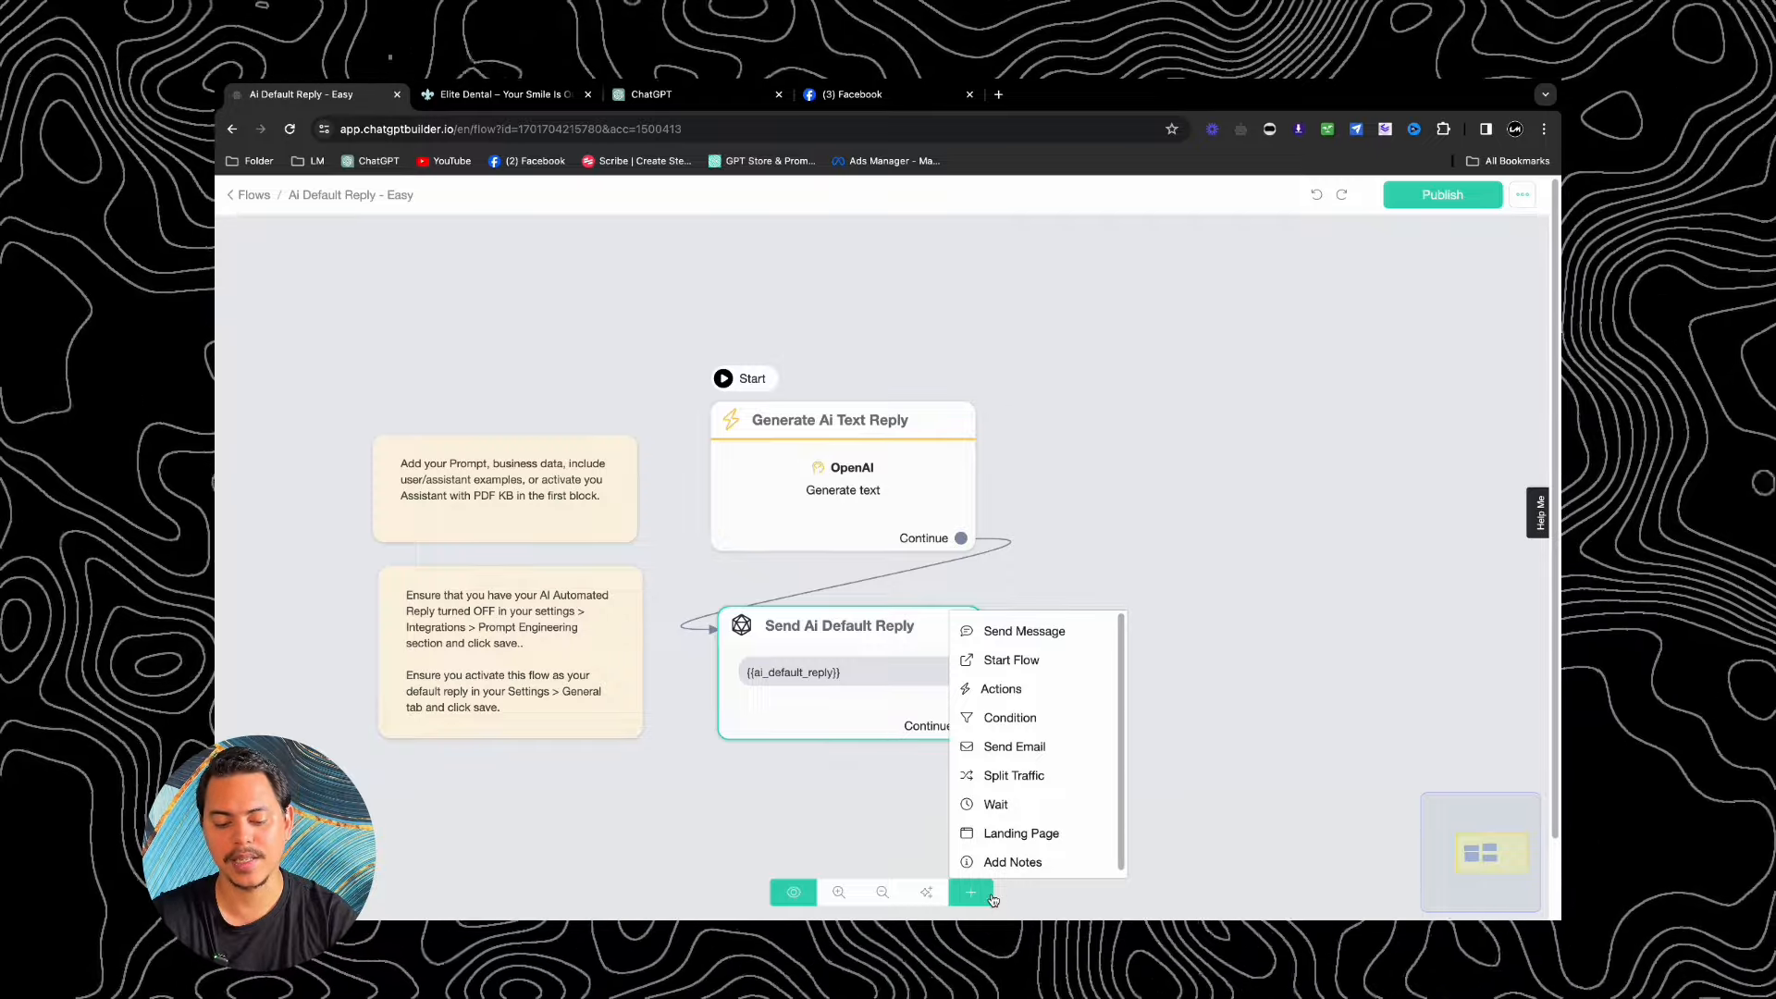
pyautogui.click(1001, 689)
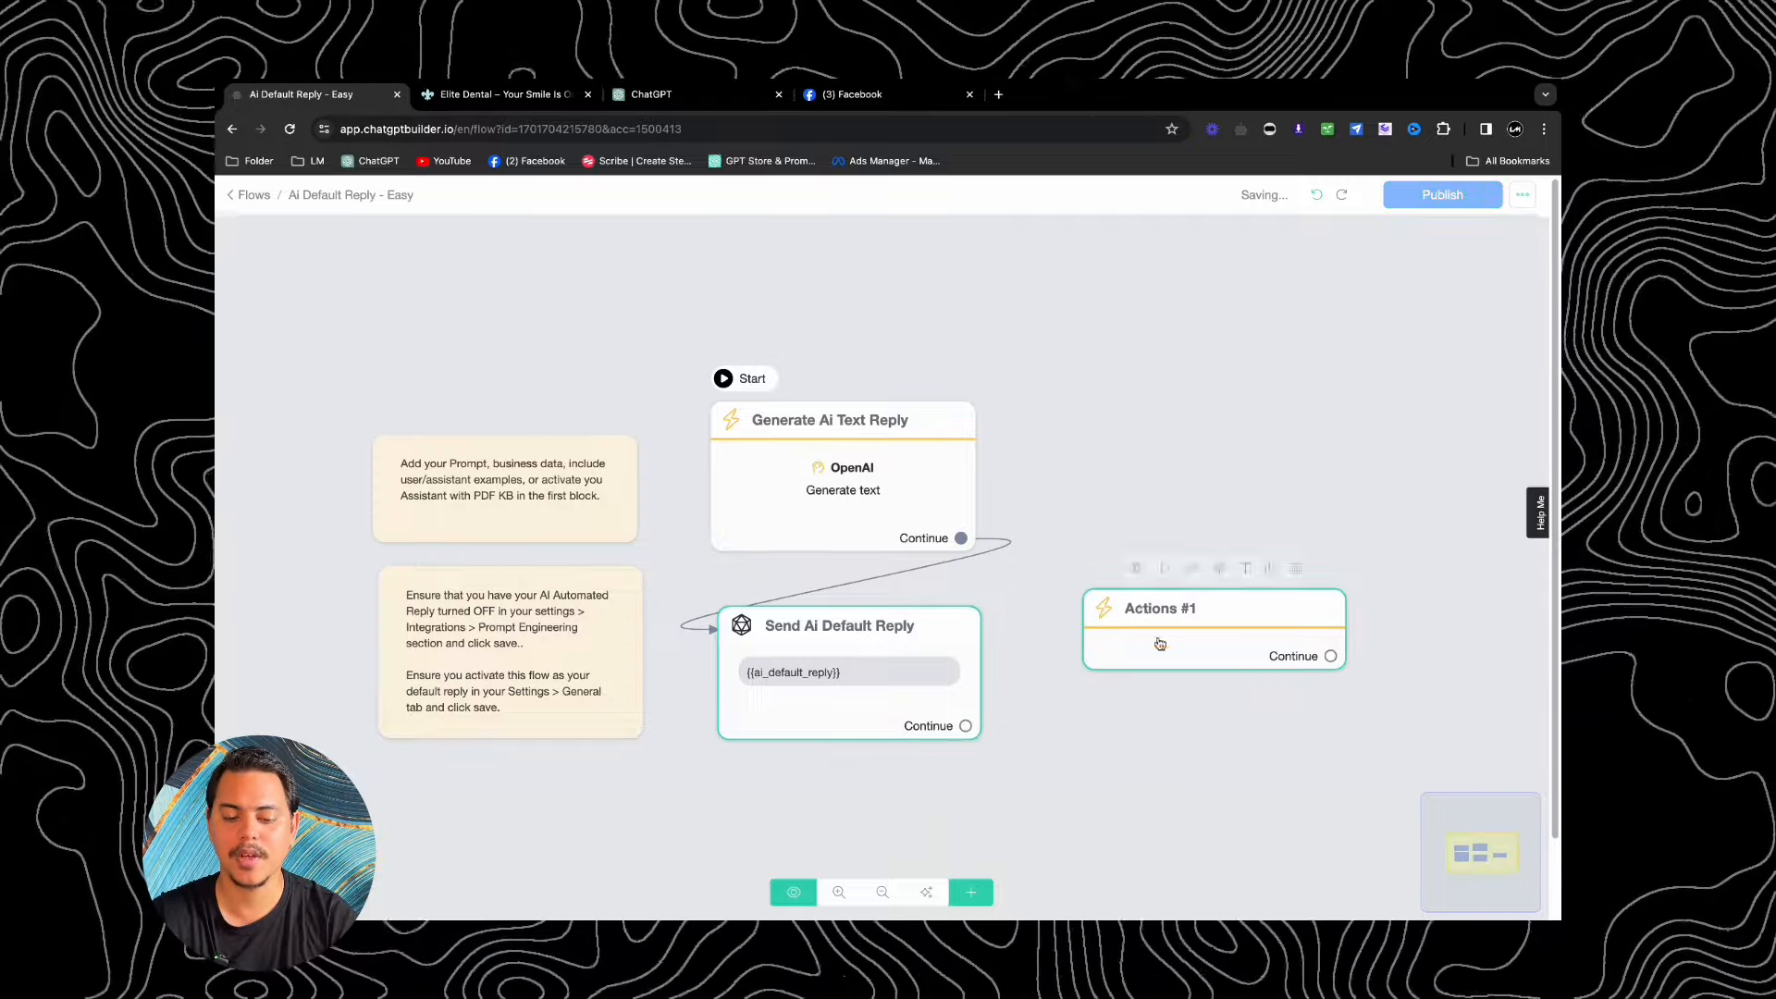
pyautogui.moveTo(1165, 627); pyautogui.dragTo(1136, 451)
pyautogui.click(1136, 450)
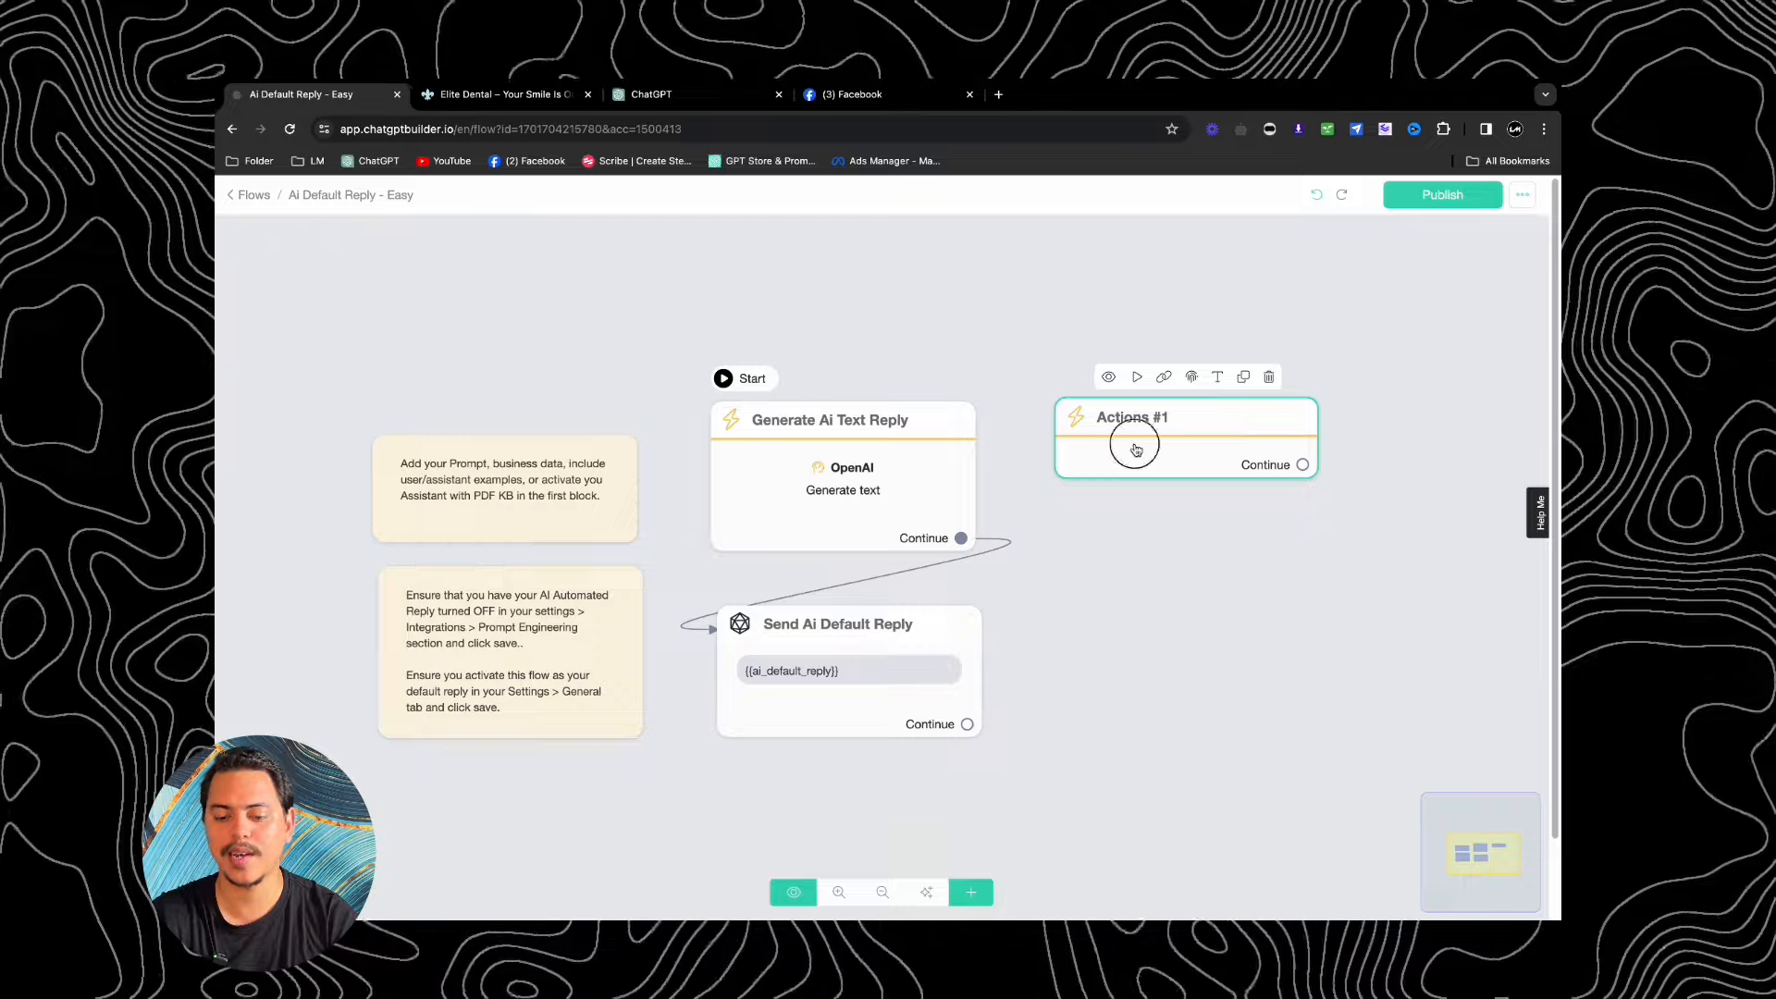
# Step: Add an OpenAI Generate text action to Actions #1 and open its settings
pyautogui.click(358, 372)
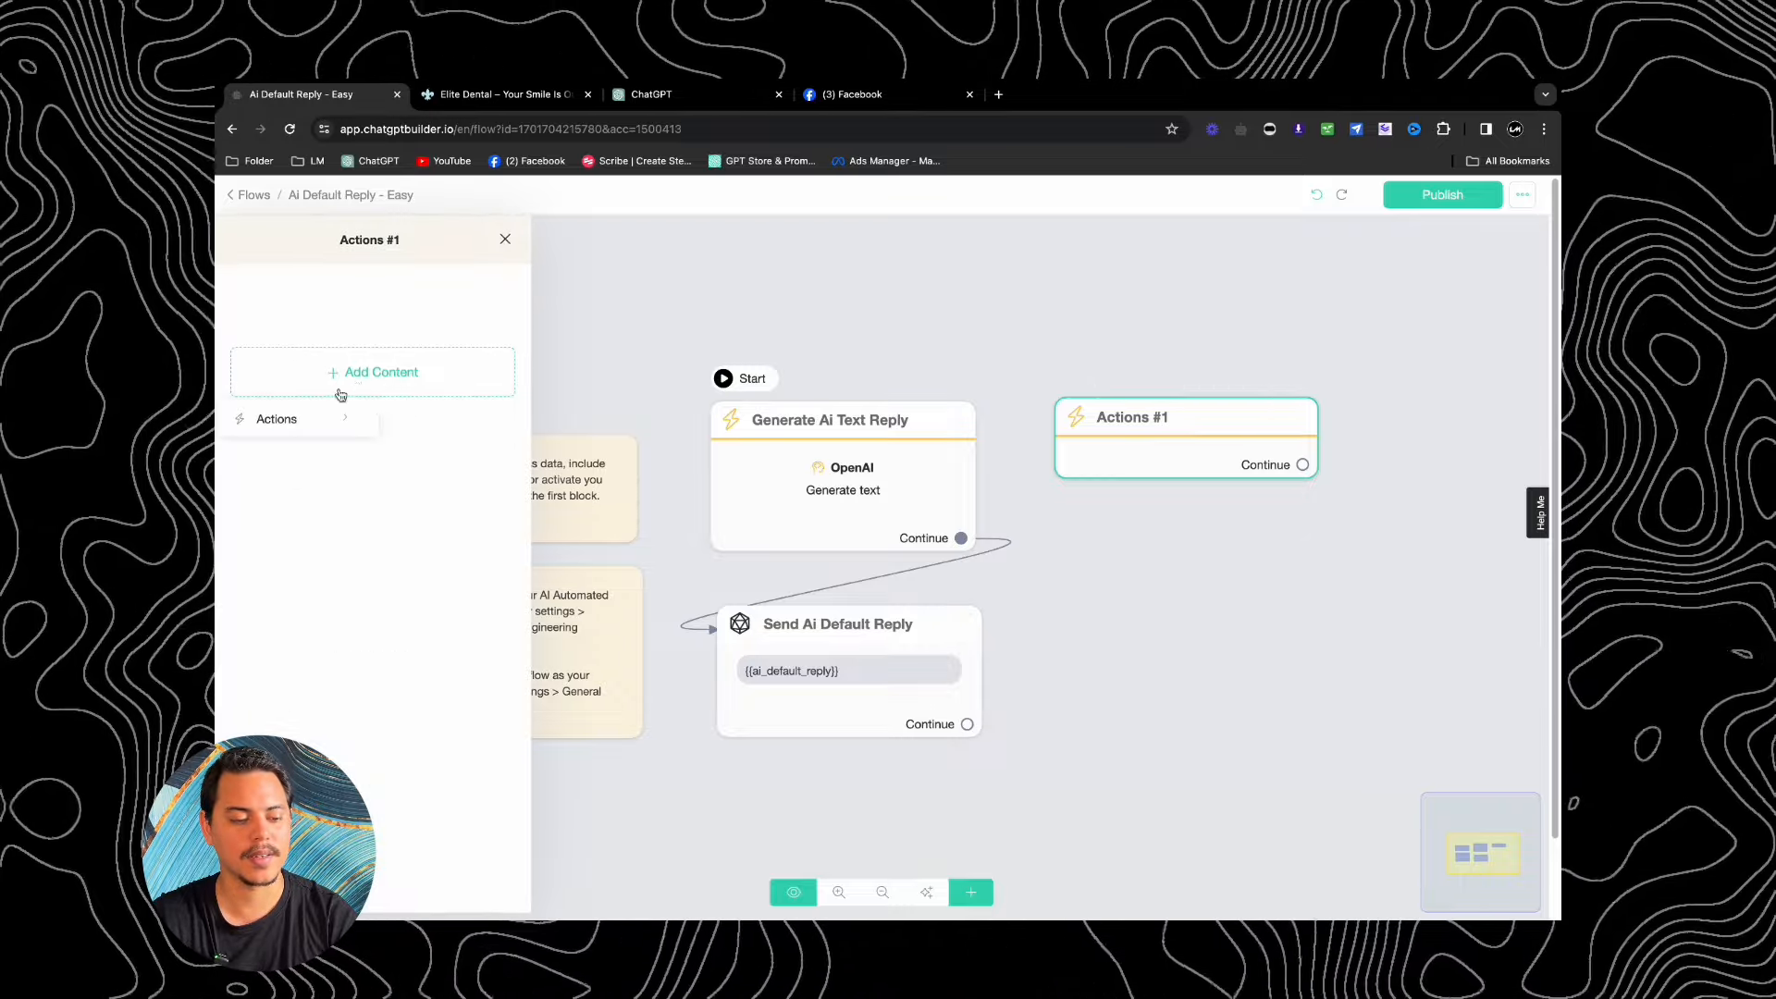
pyautogui.click(296, 421)
pyautogui.click(449, 451)
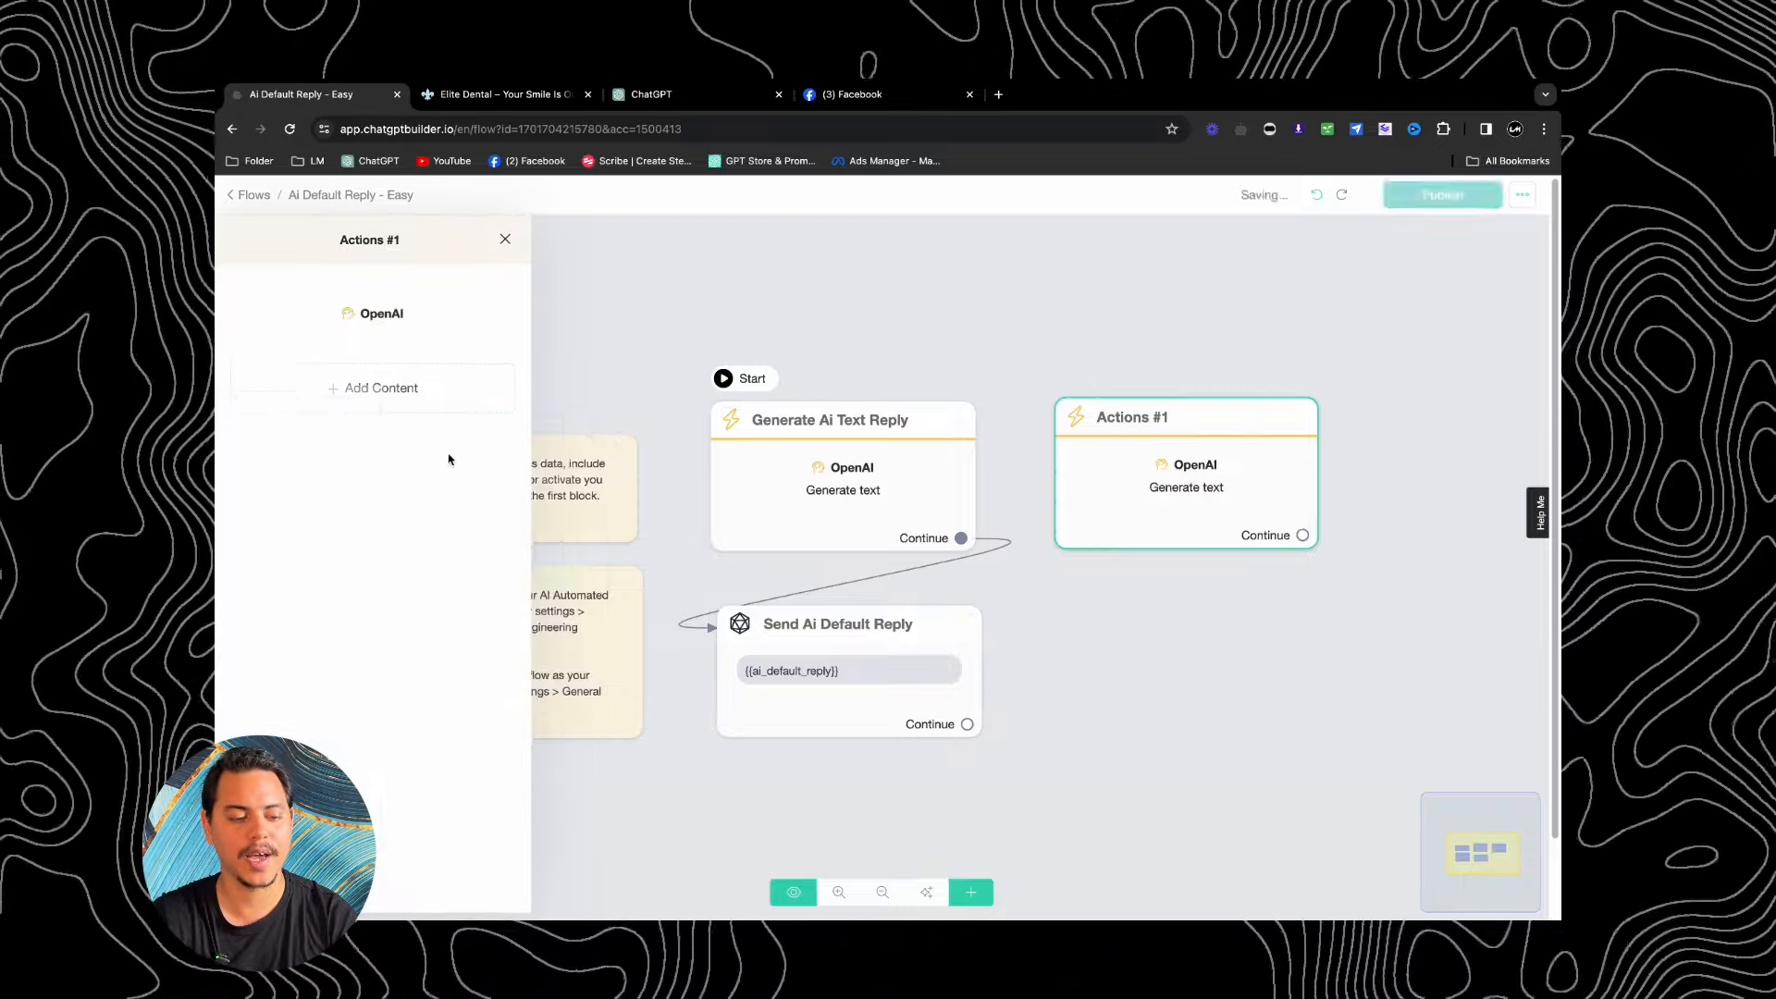
pyautogui.click(380, 316)
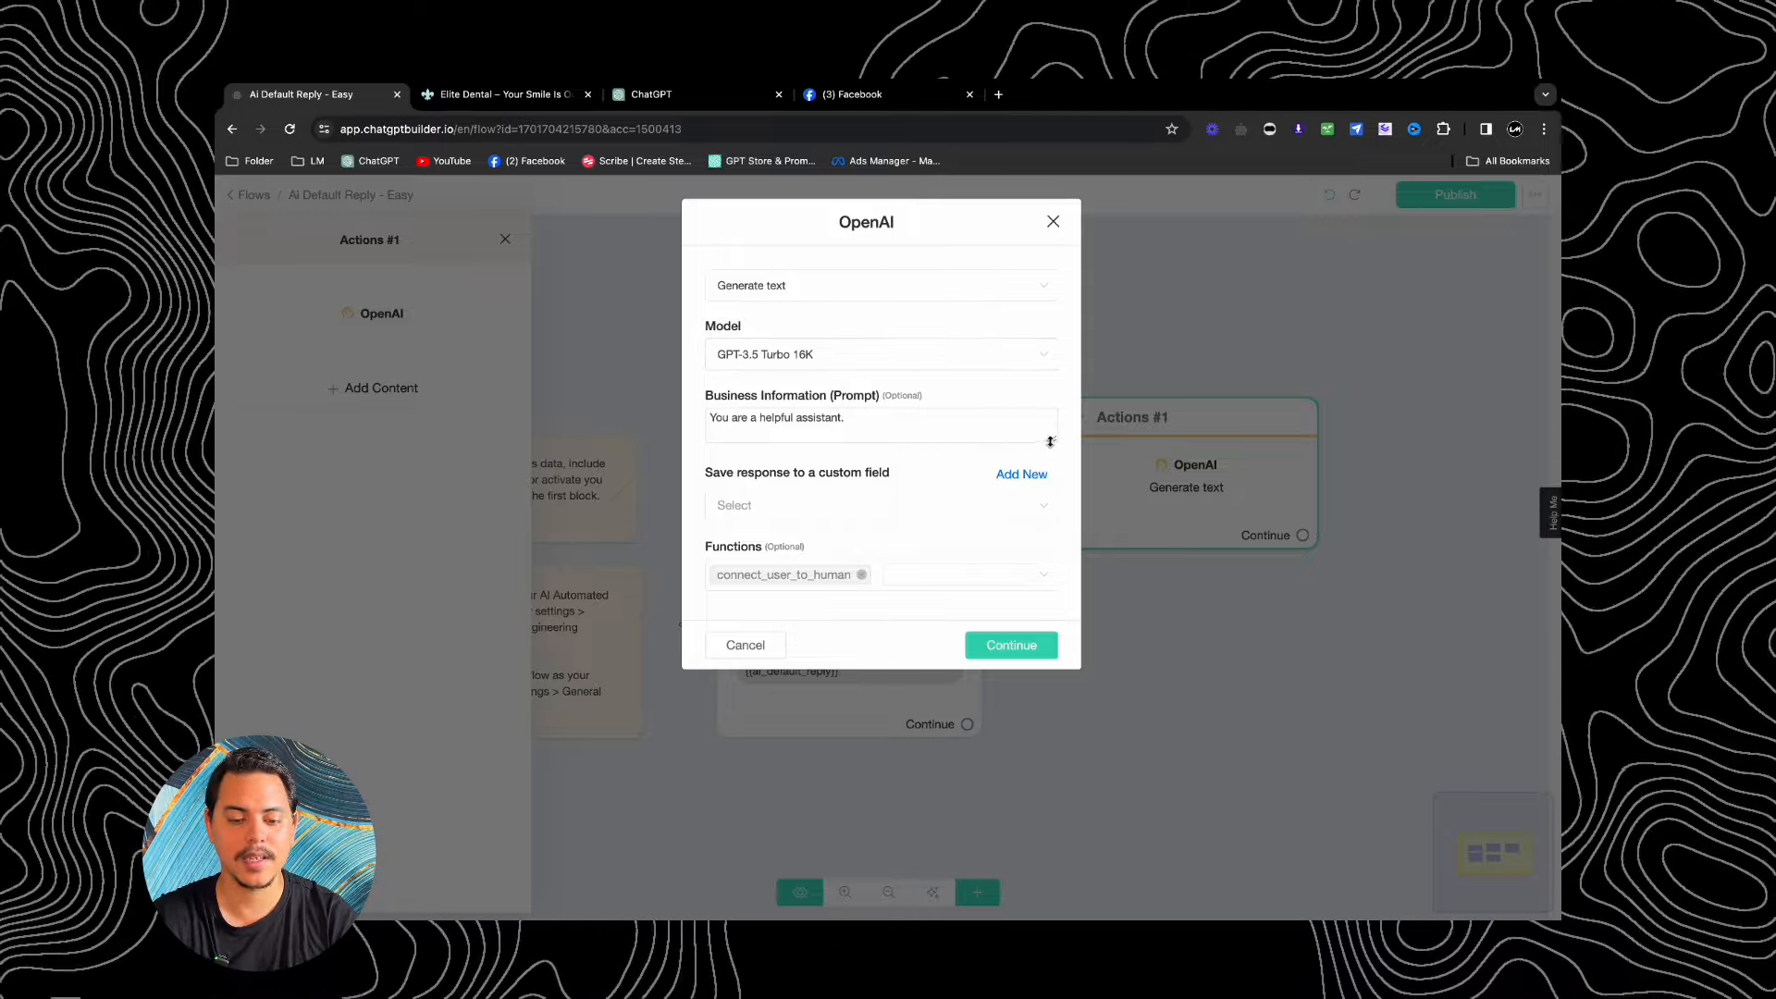
# Step: Make the OpenAI business prompt box taller, then switch to the Elite Dental website
pyautogui.moveTo(1053, 439); pyautogui.dragTo(1055, 535)
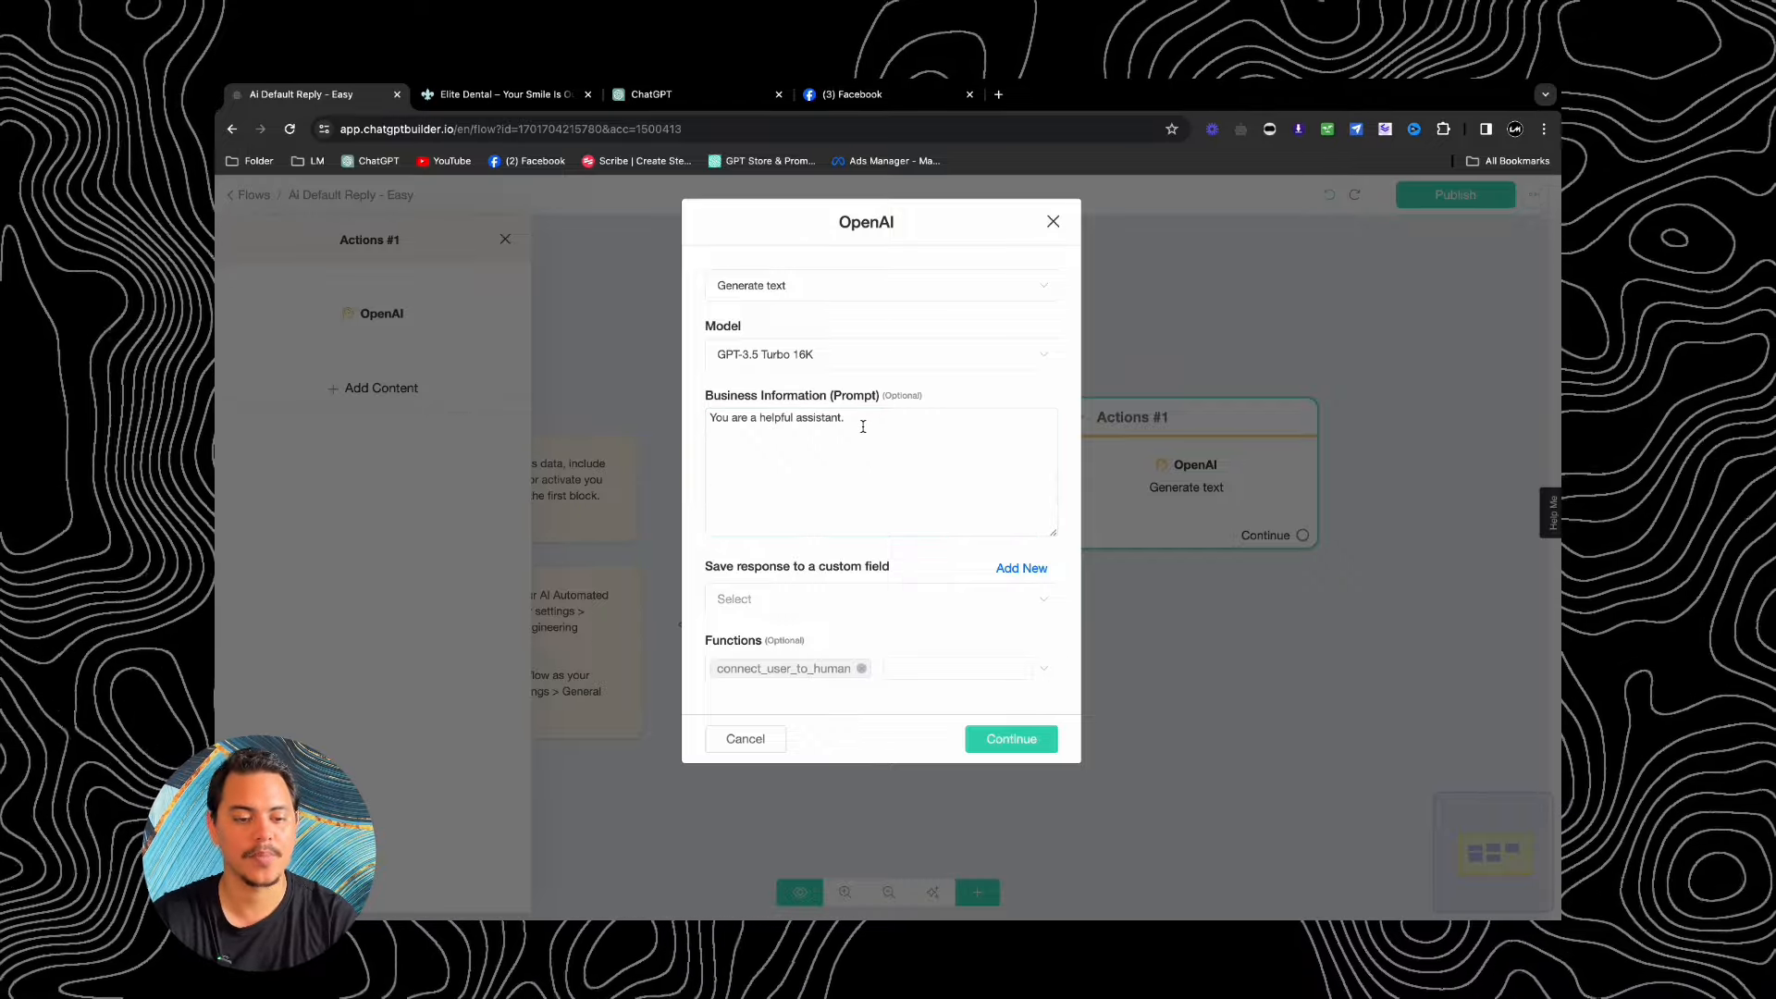
pyautogui.click(508, 96)
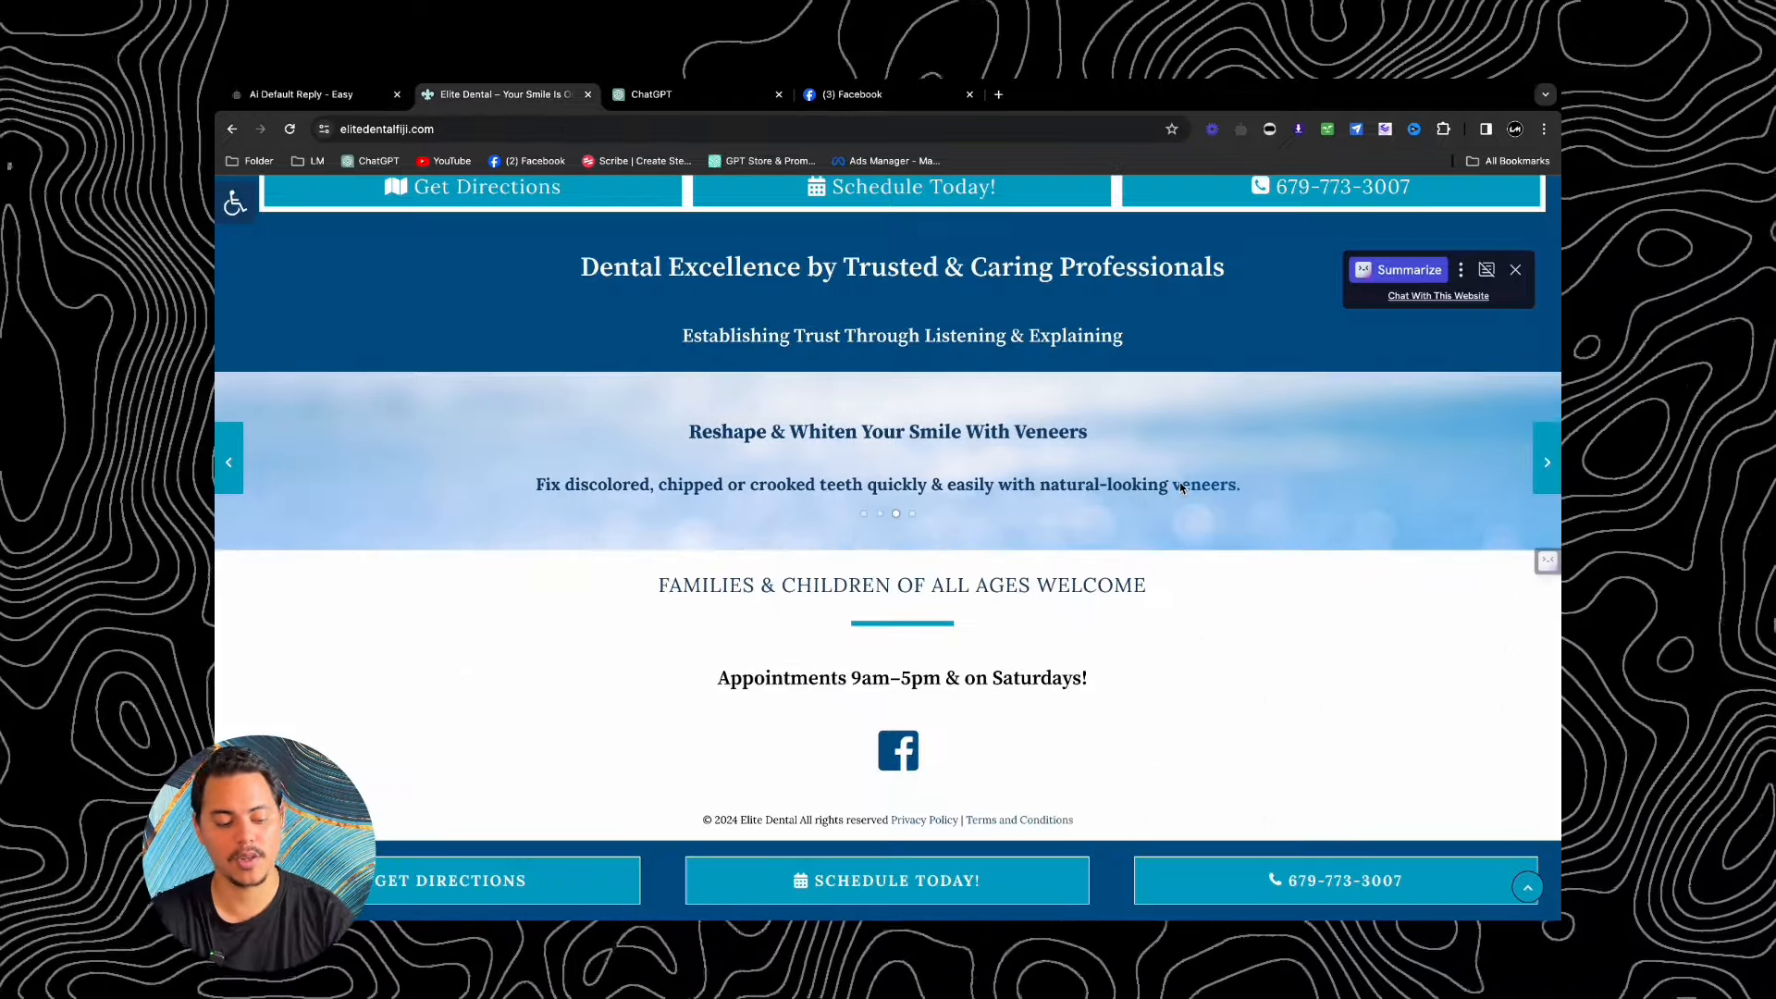
# Step: Select all text on the Elite Dental page, then return to the ChatGPT conversation
pyautogui.hotkey('ctrl', 'a')
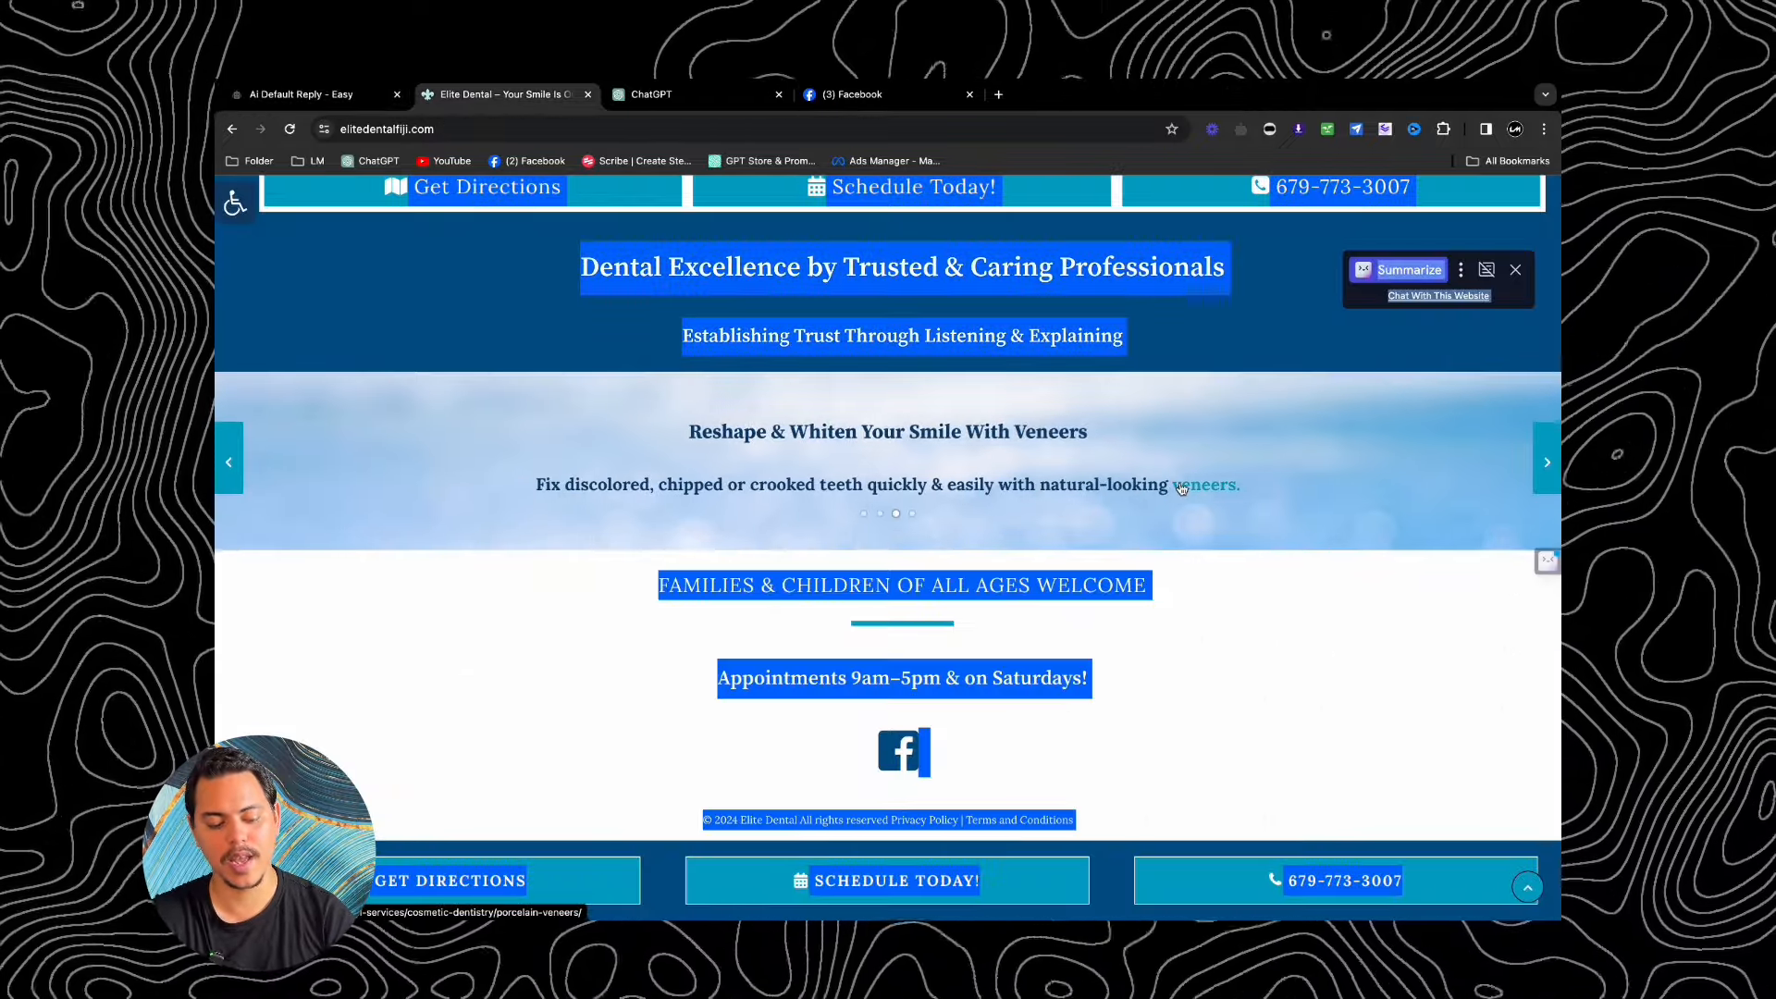
pyautogui.click(651, 96)
pyautogui.scroll(20, 1037, 480)
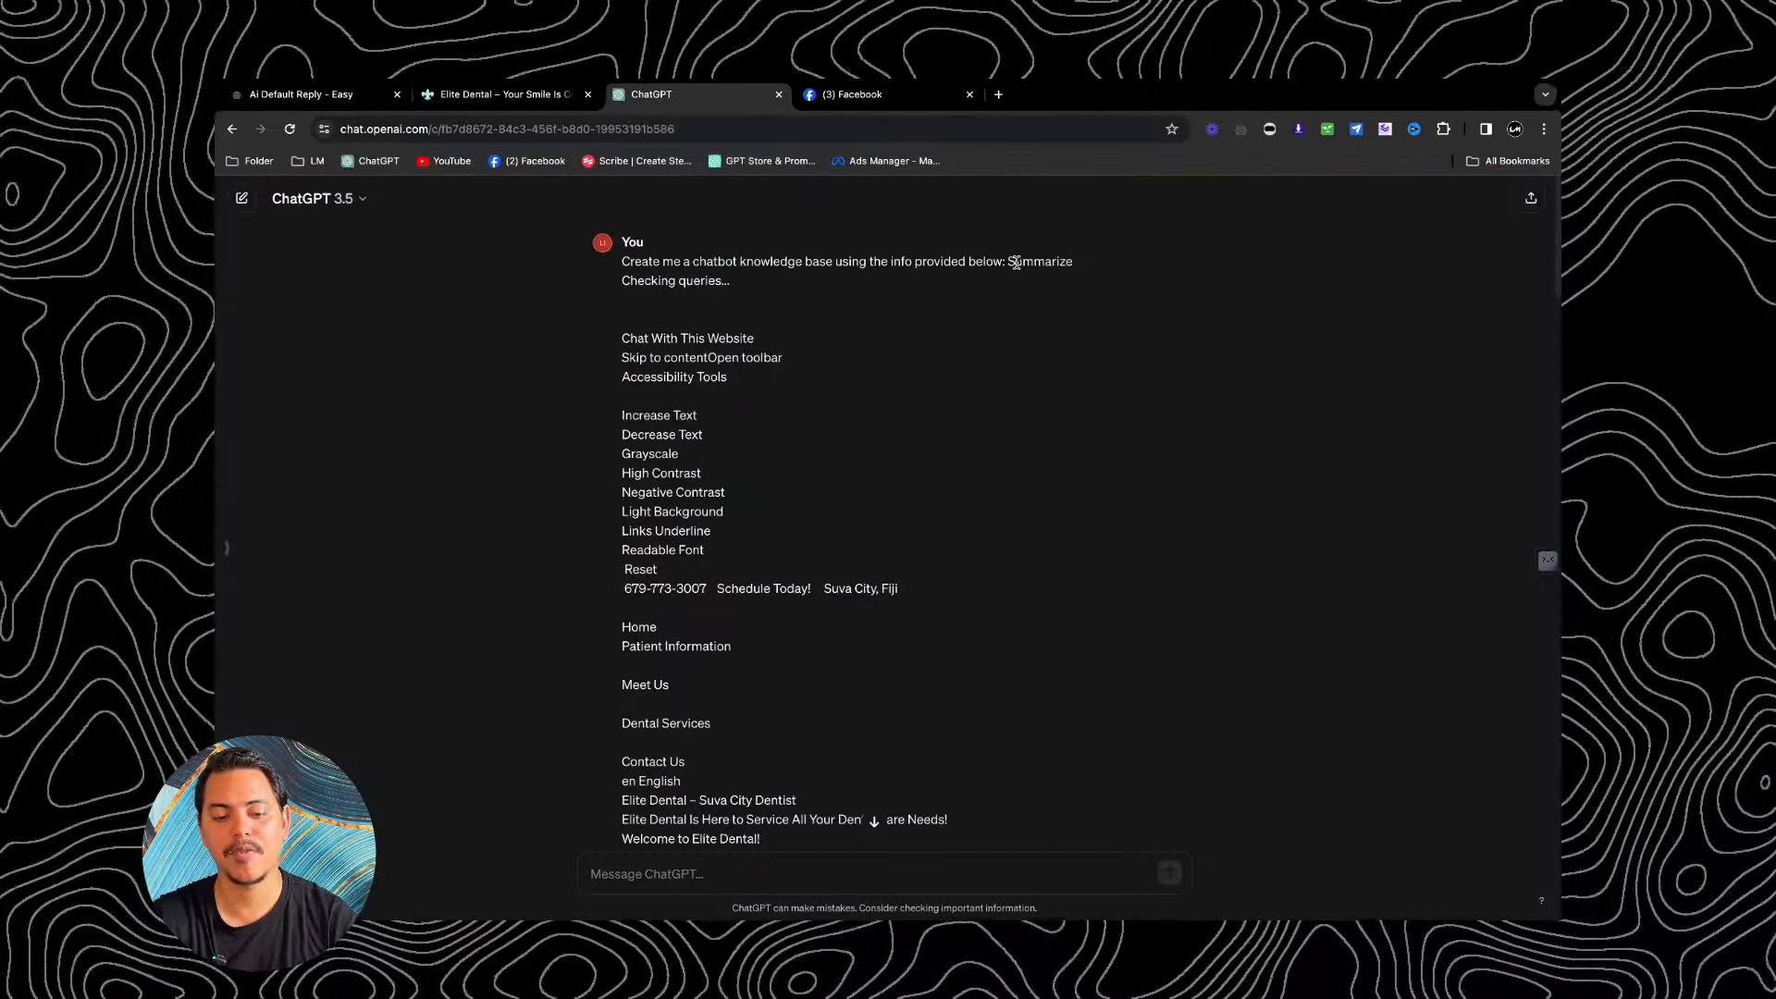
# Step: Copy ChatGPT's generated Elite Dental knowledge base and go back to the Ai Default Reply - Easy flow
pyautogui.scroll(-5, 976, 282)
pyautogui.scroll(-20, 976, 282)
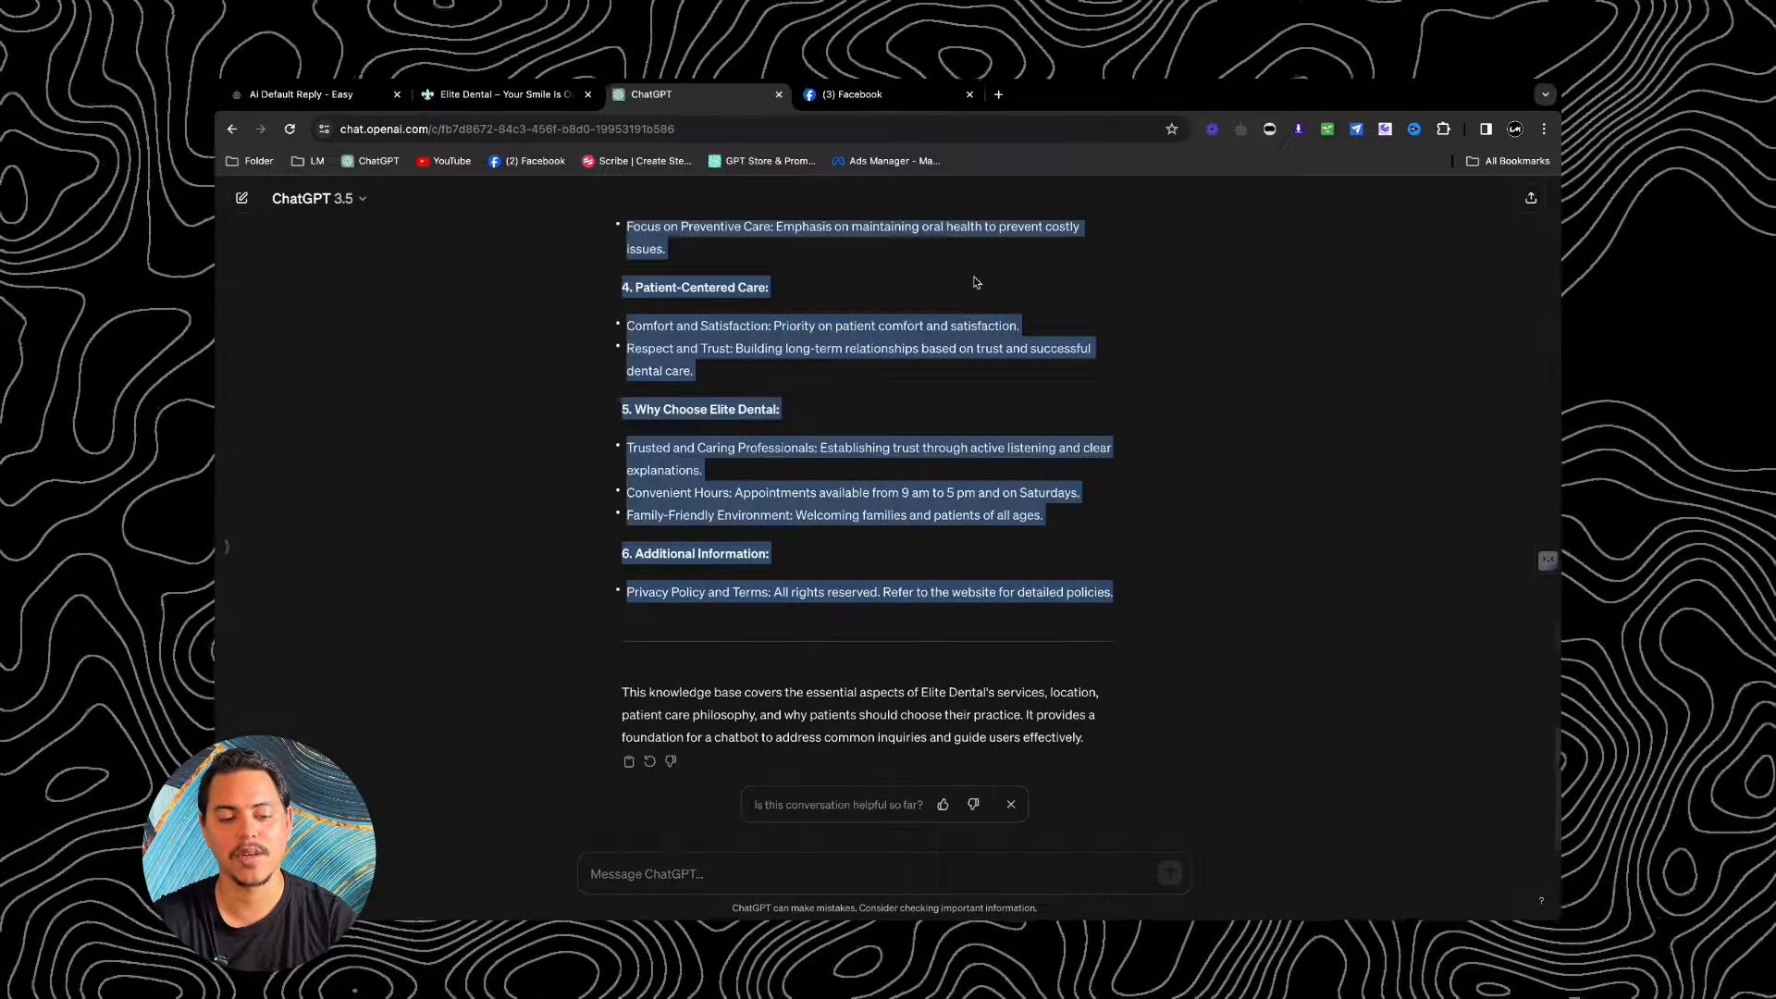
pyautogui.scroll(9, 976, 282)
pyautogui.scroll(-1, 976, 282)
pyautogui.scroll(-1, 963, 467)
pyautogui.scroll(-1, 962, 467)
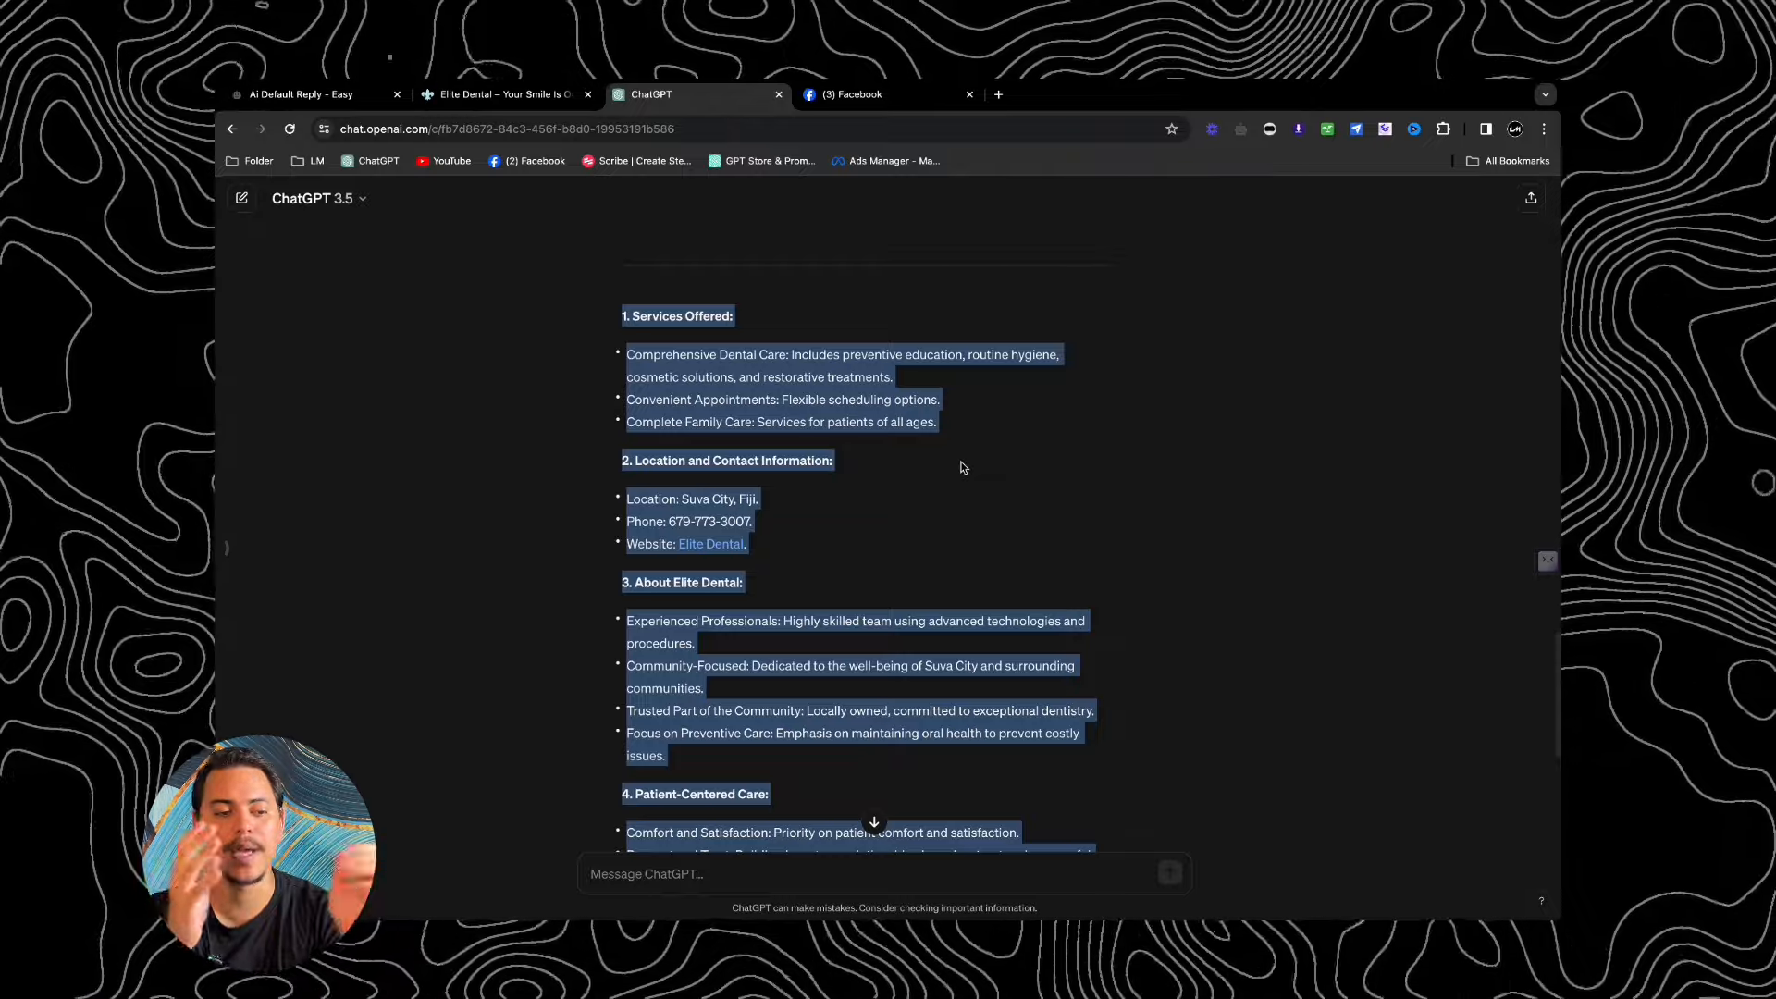
pyautogui.rightClick(823, 385)
pyautogui.click(847, 425)
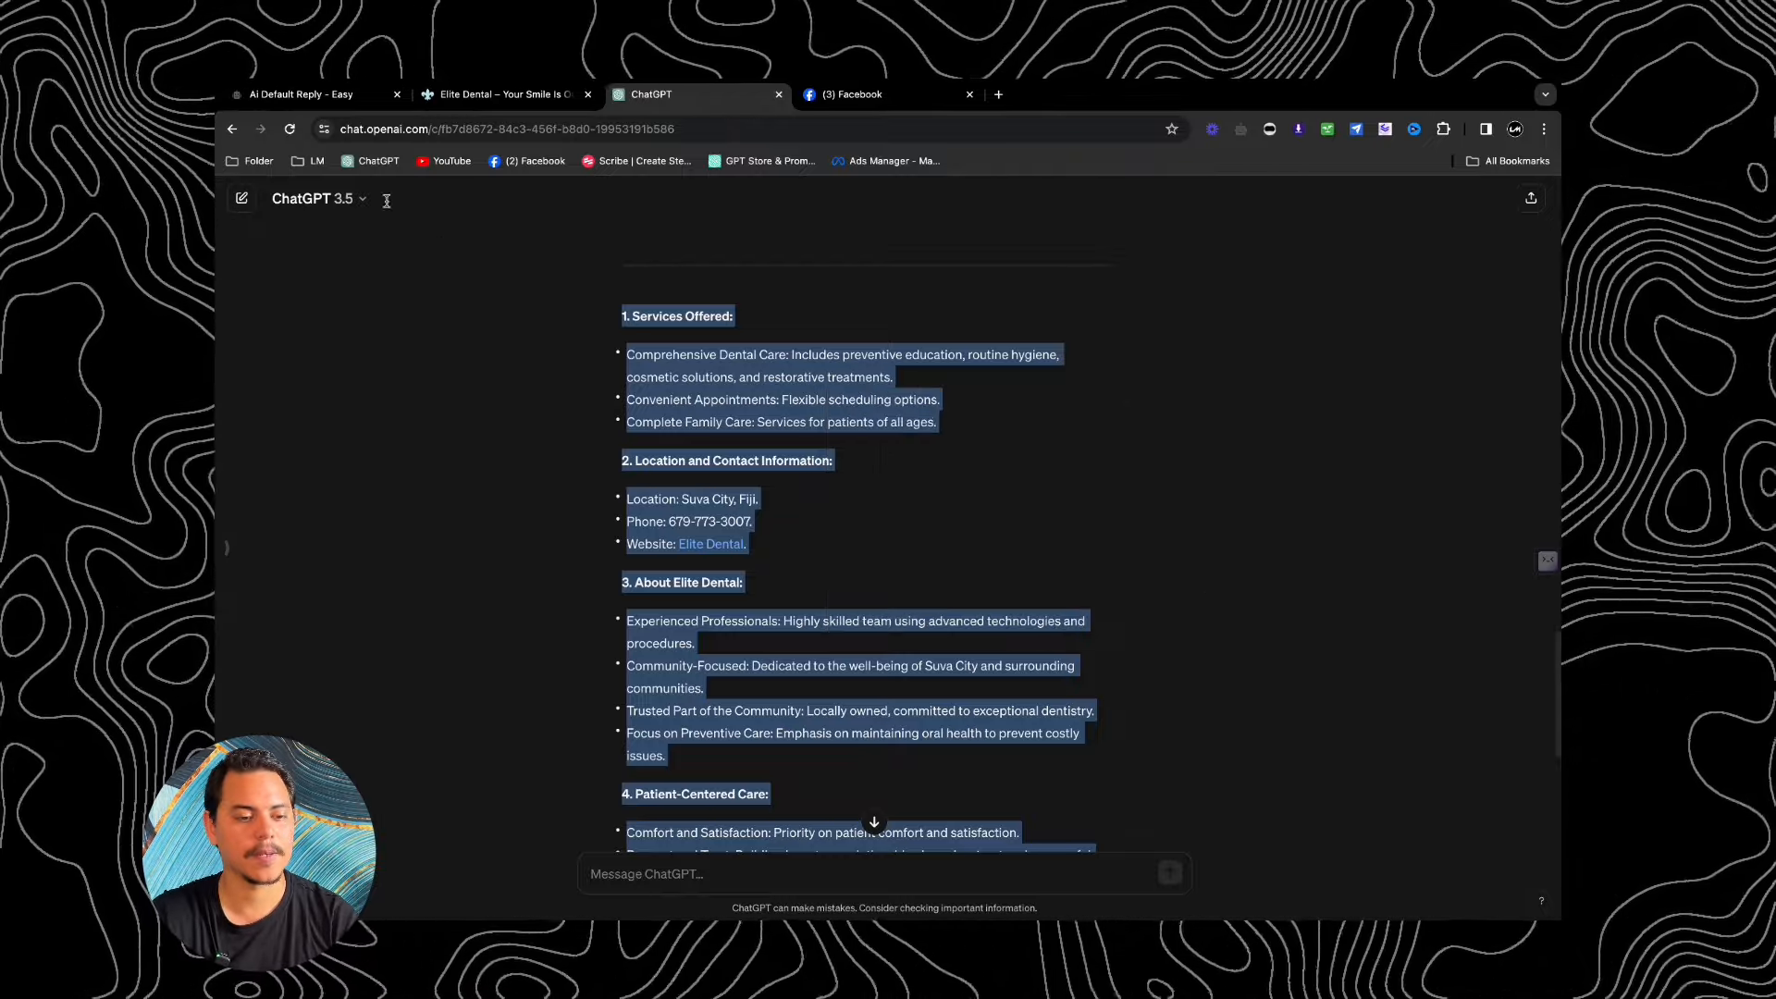
pyautogui.click(305, 93)
# Step: Write 'for elite dental, always respond in a warm and helpful tone.' in the business prompt and paste the knowledge base below
pyautogui.click(900, 415)
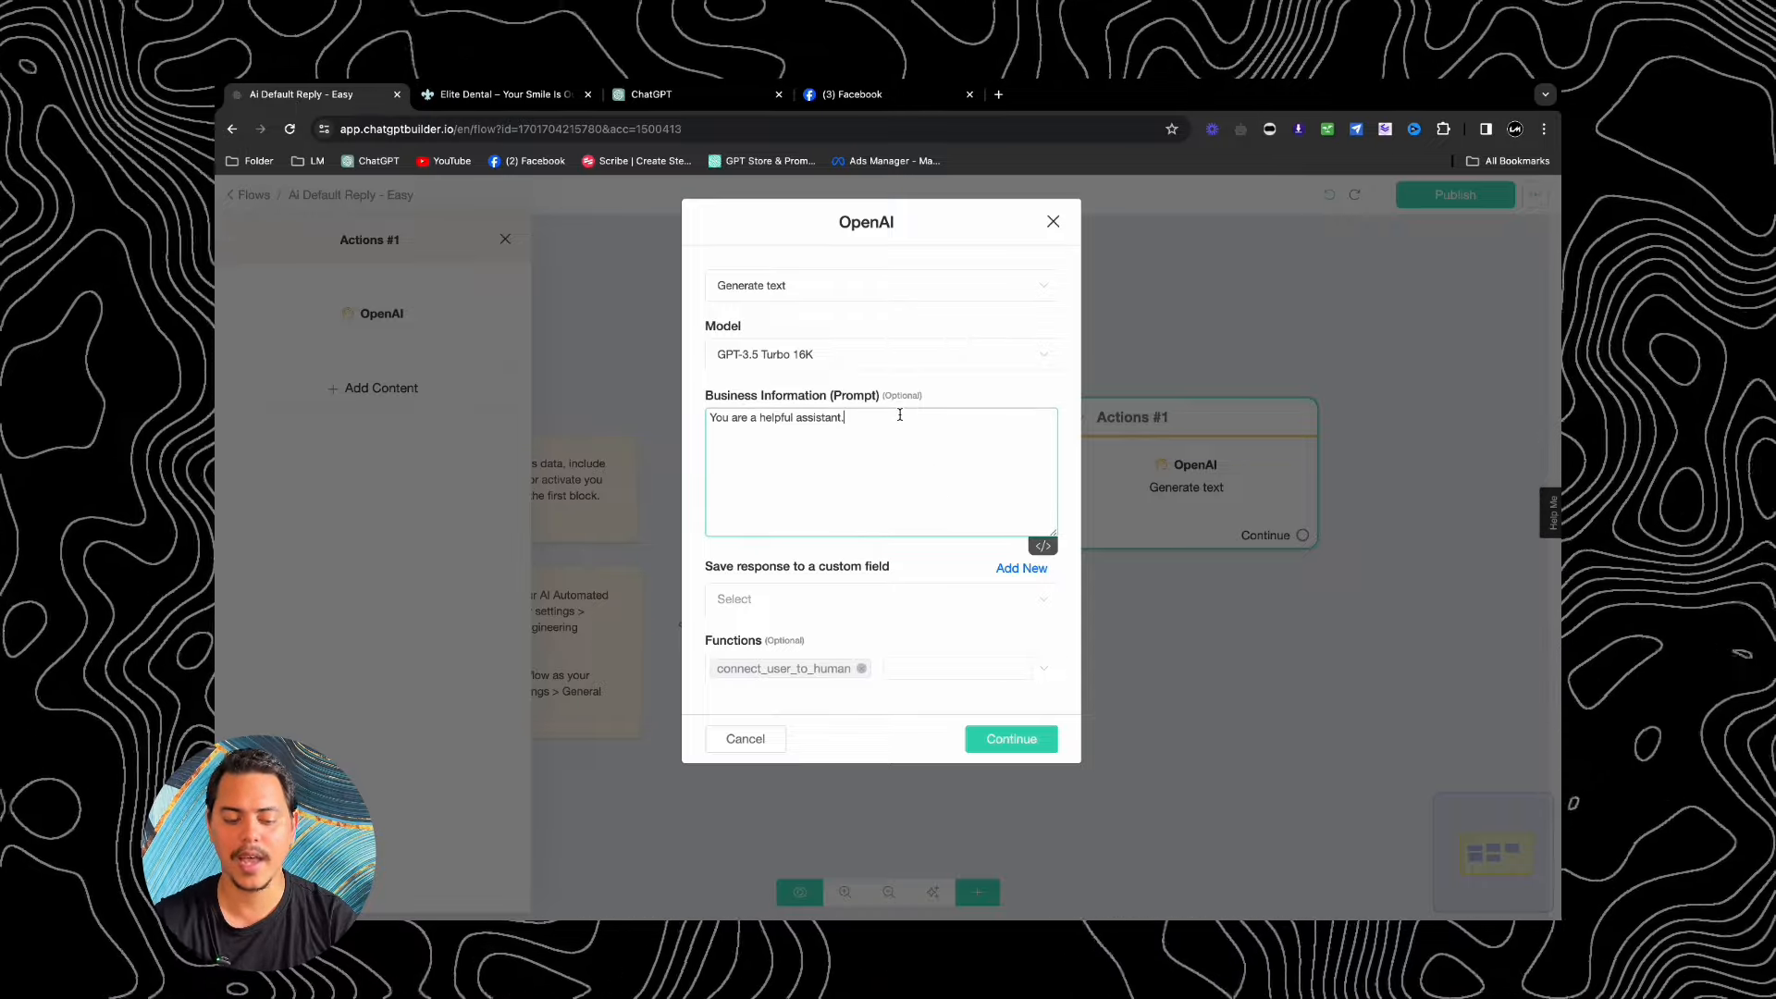
pyautogui.write('for elite dental ')
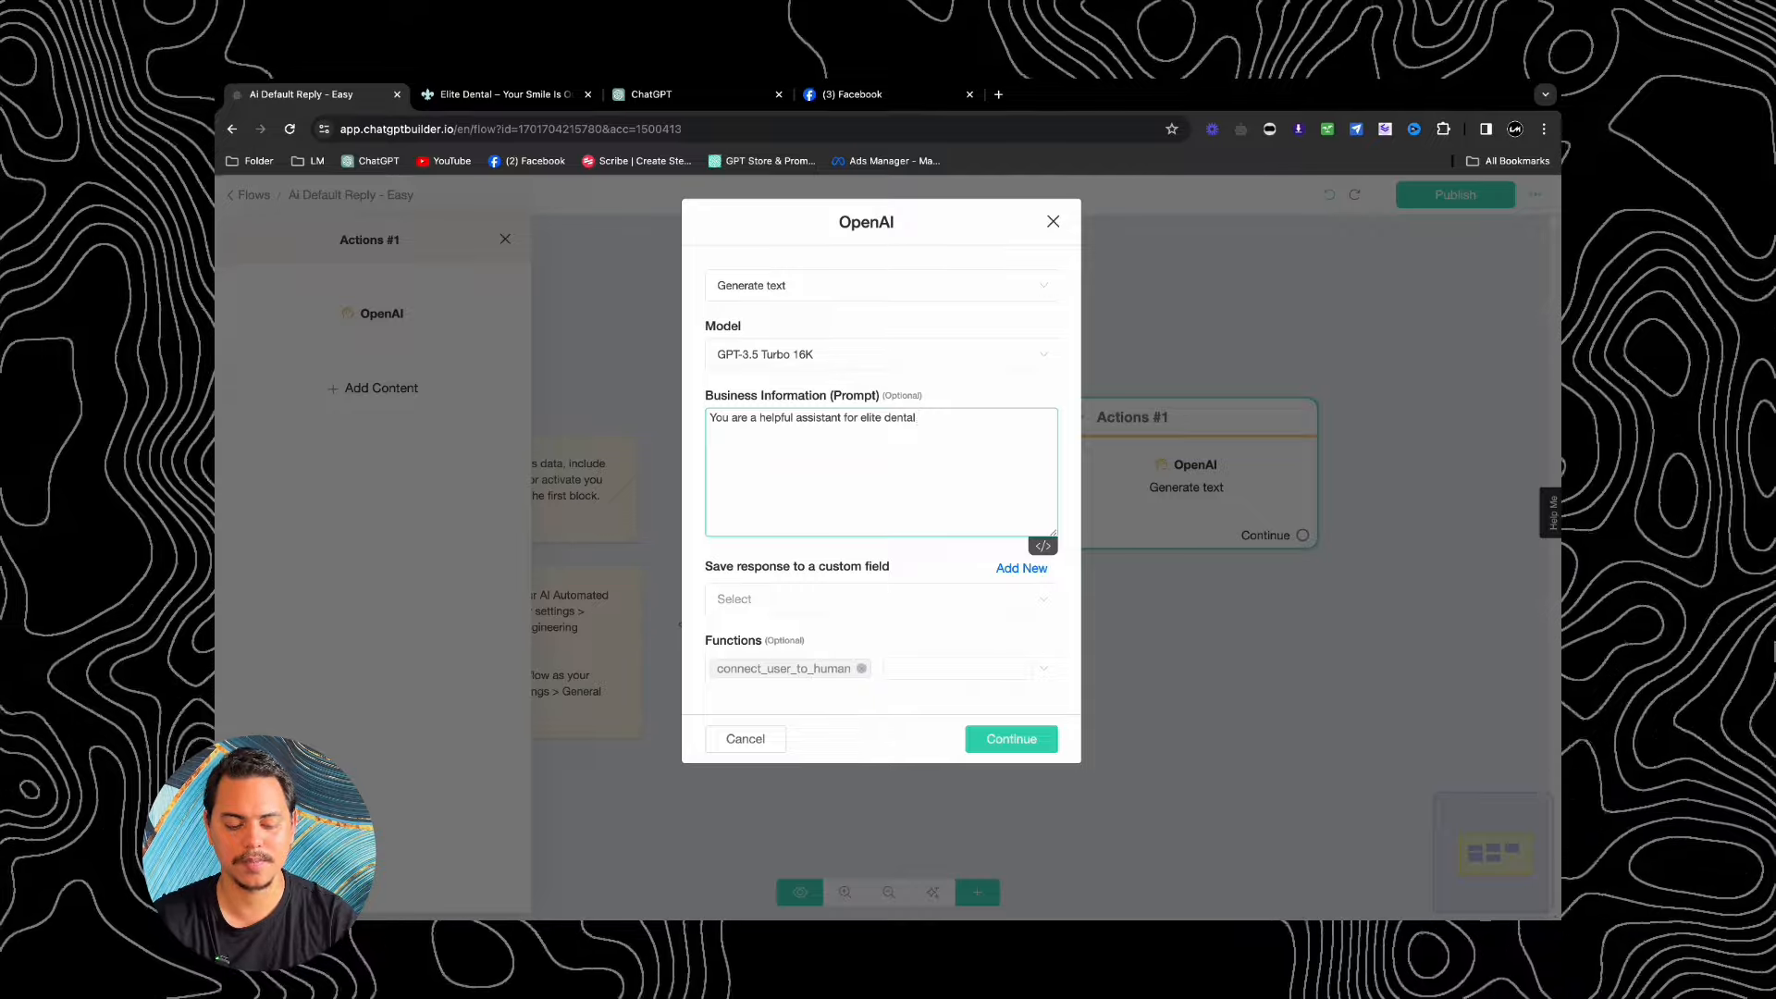
pyautogui.write(', always respond')
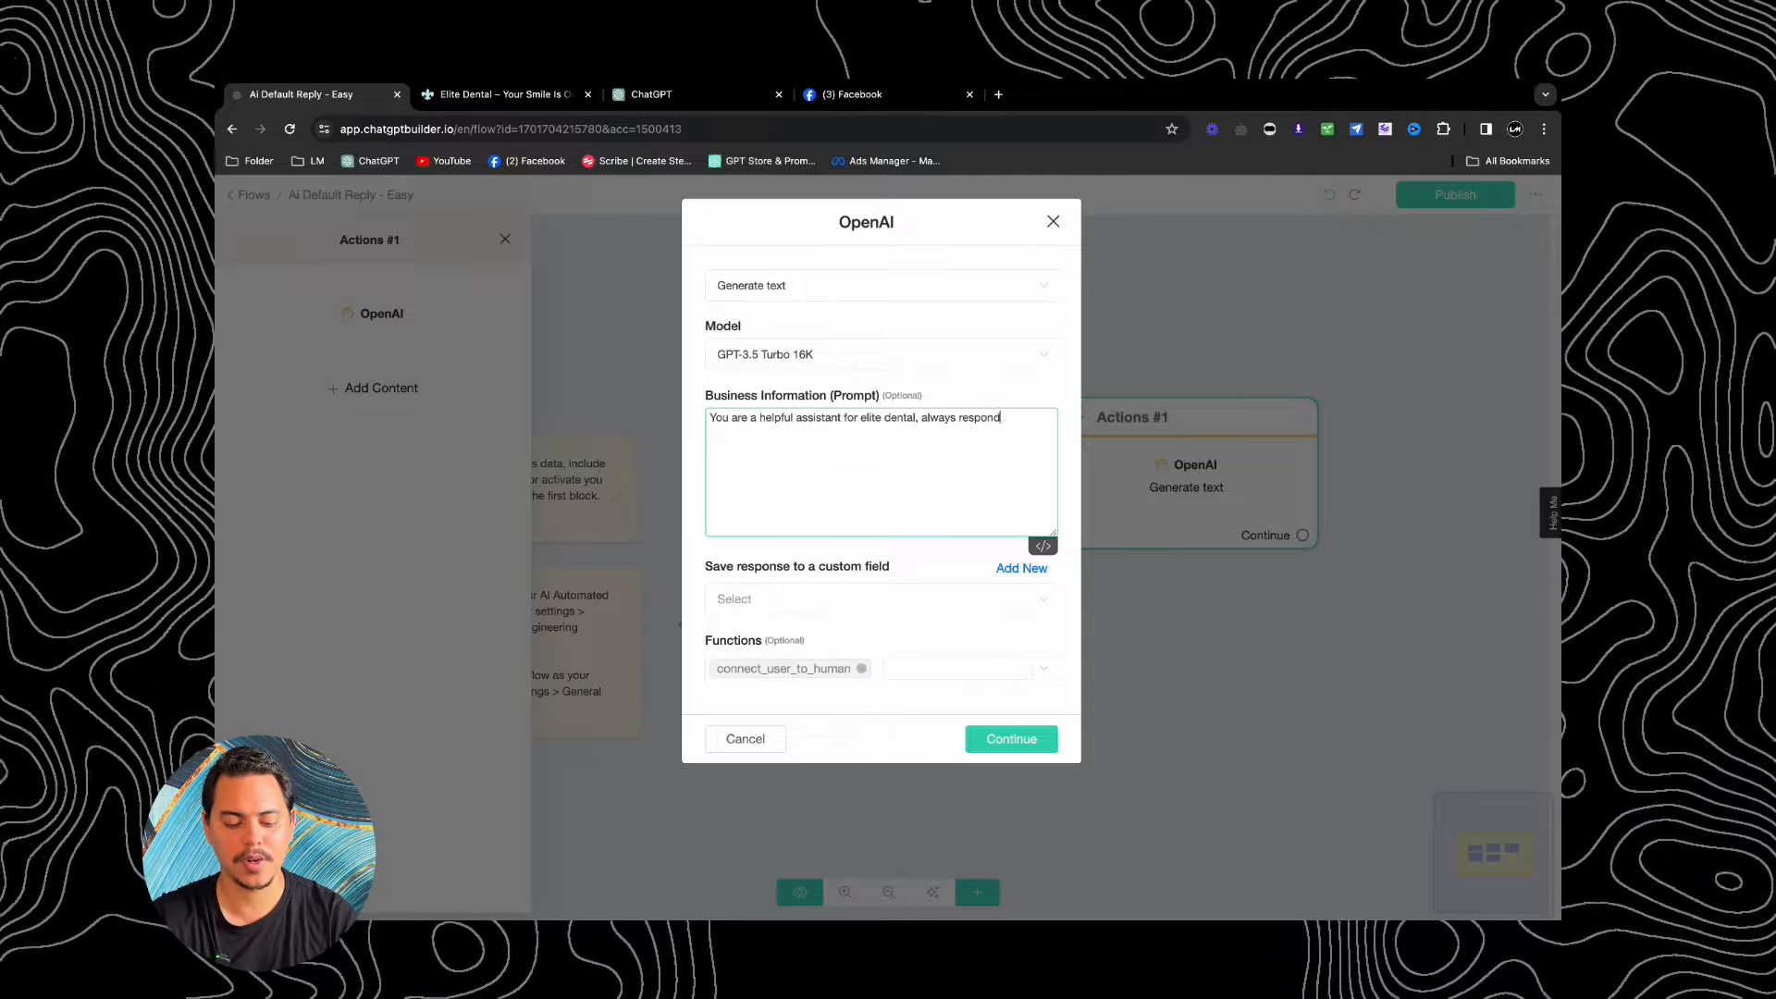
pyautogui.write(' in a warm and ')
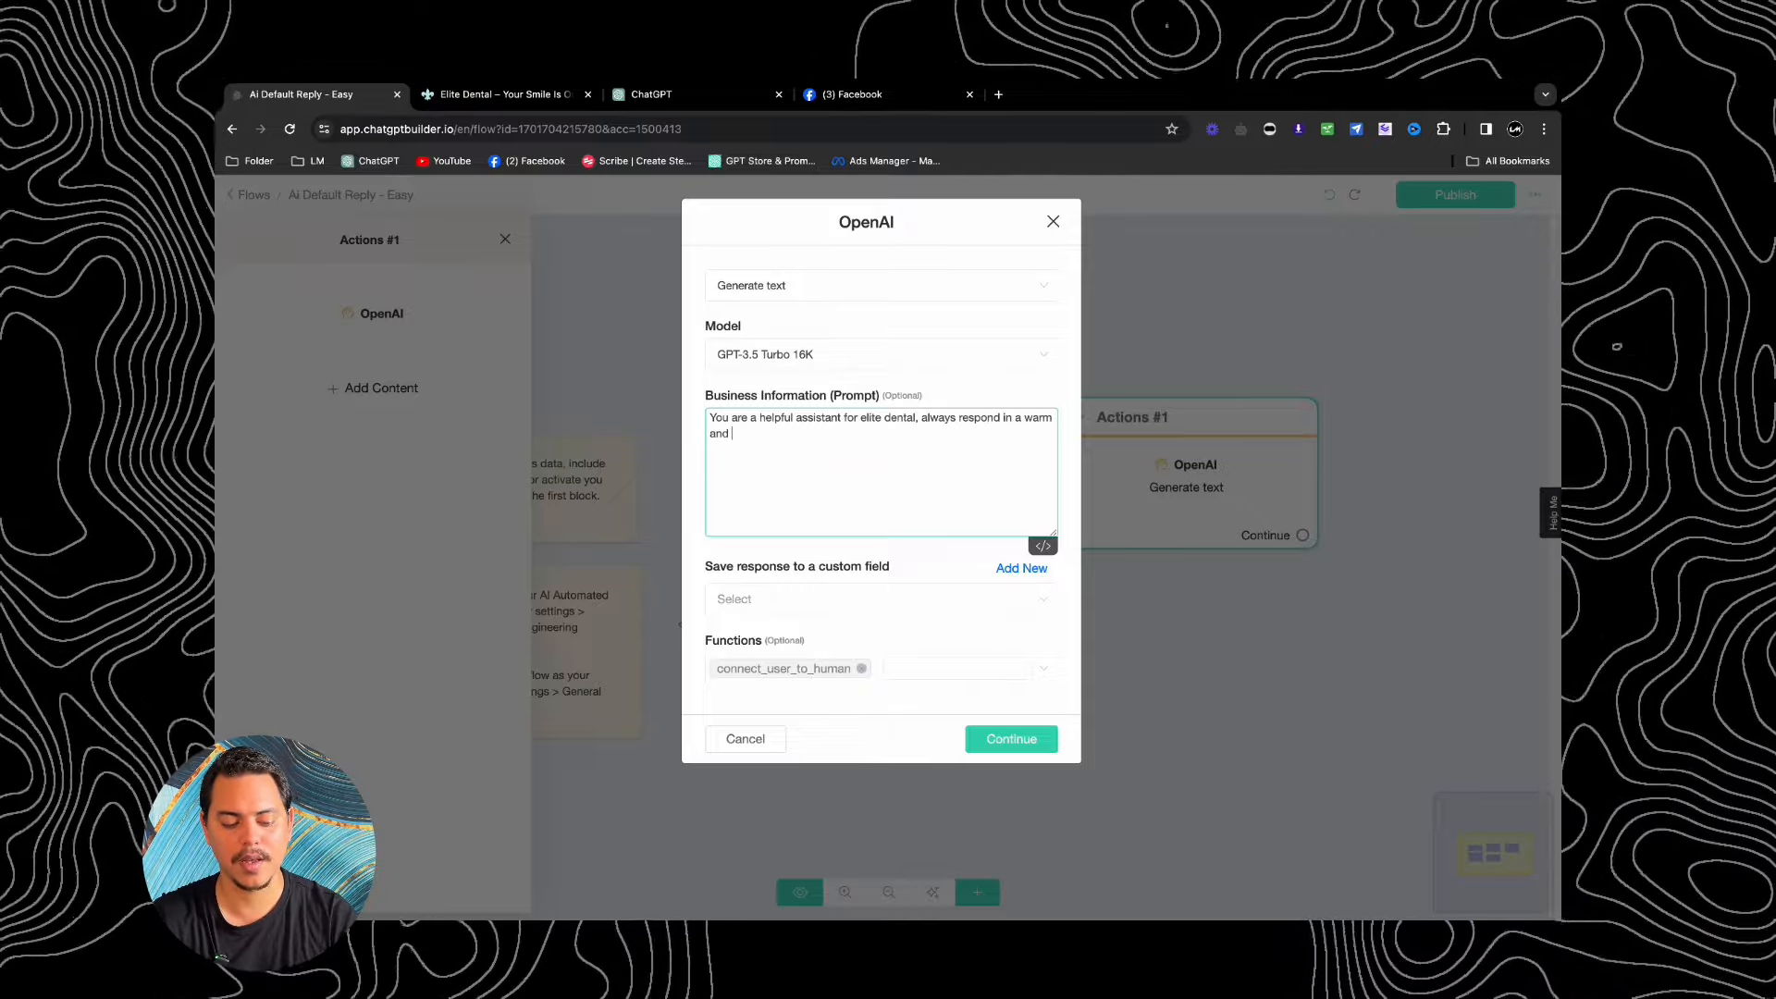
pyautogui.write('hel')
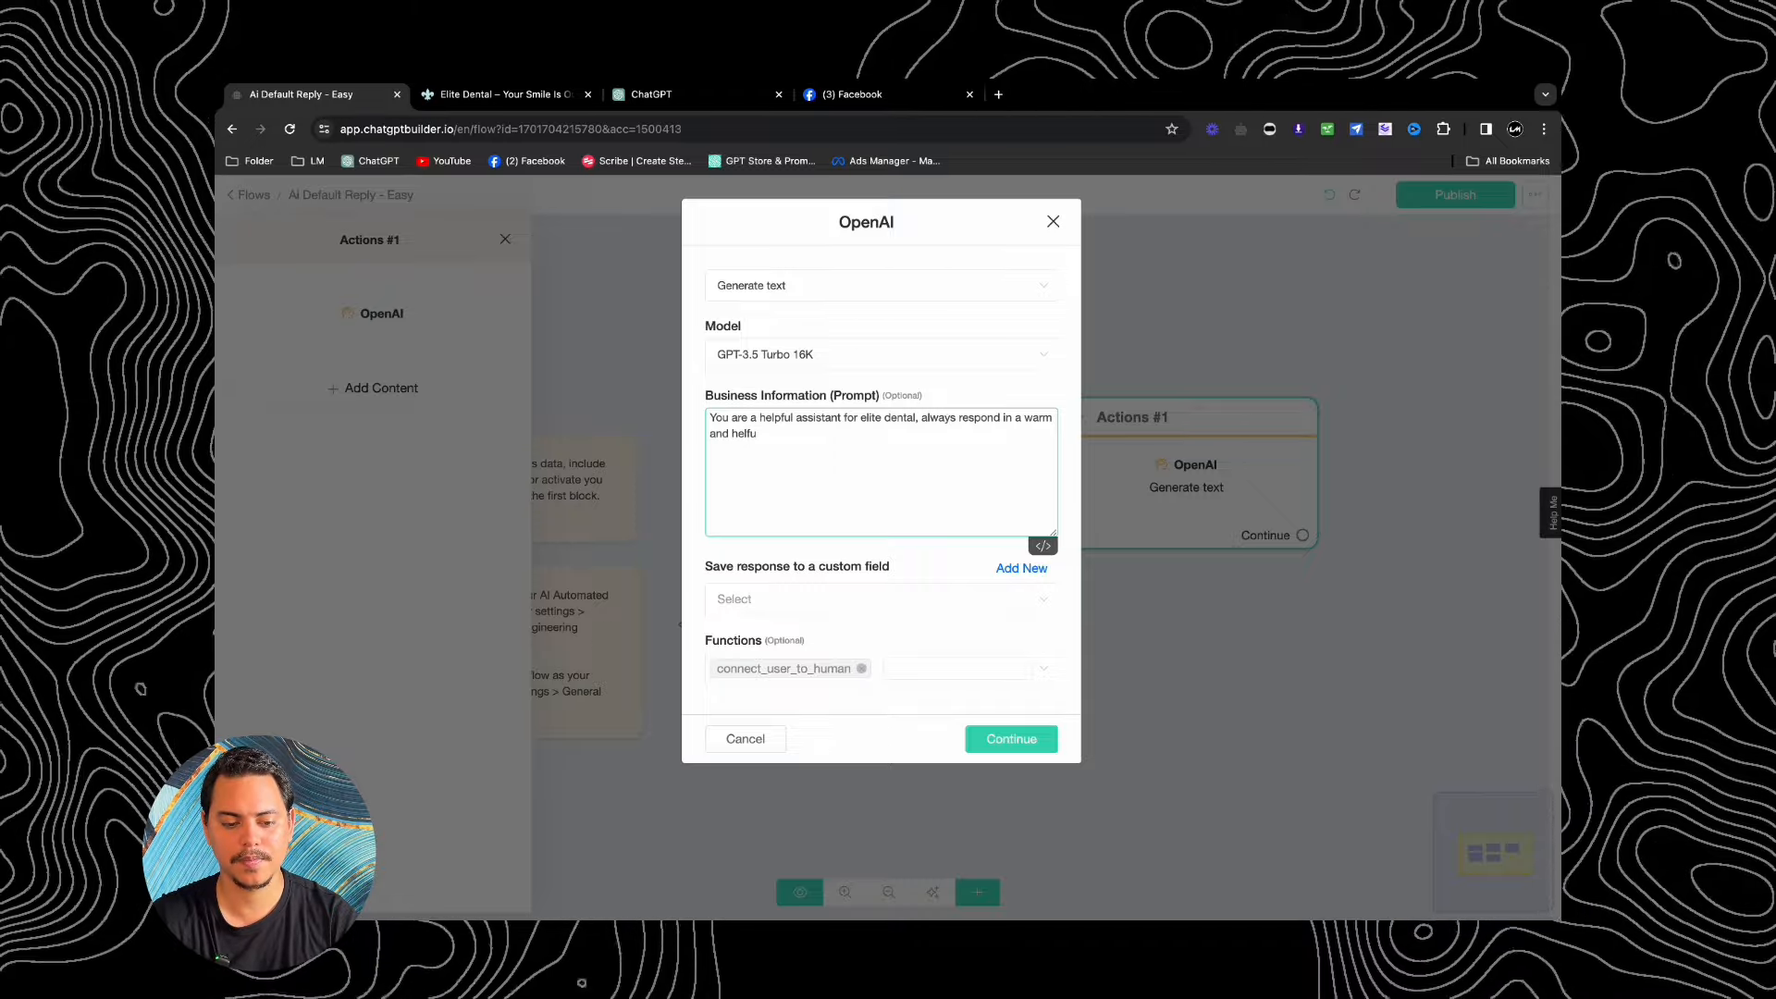
pyautogui.write('fu')
pyautogui.press('BackSpace')
pyautogui.press('BackSpace')
pyautogui.press('BackSpace')
pyautogui.press('BackSpace')
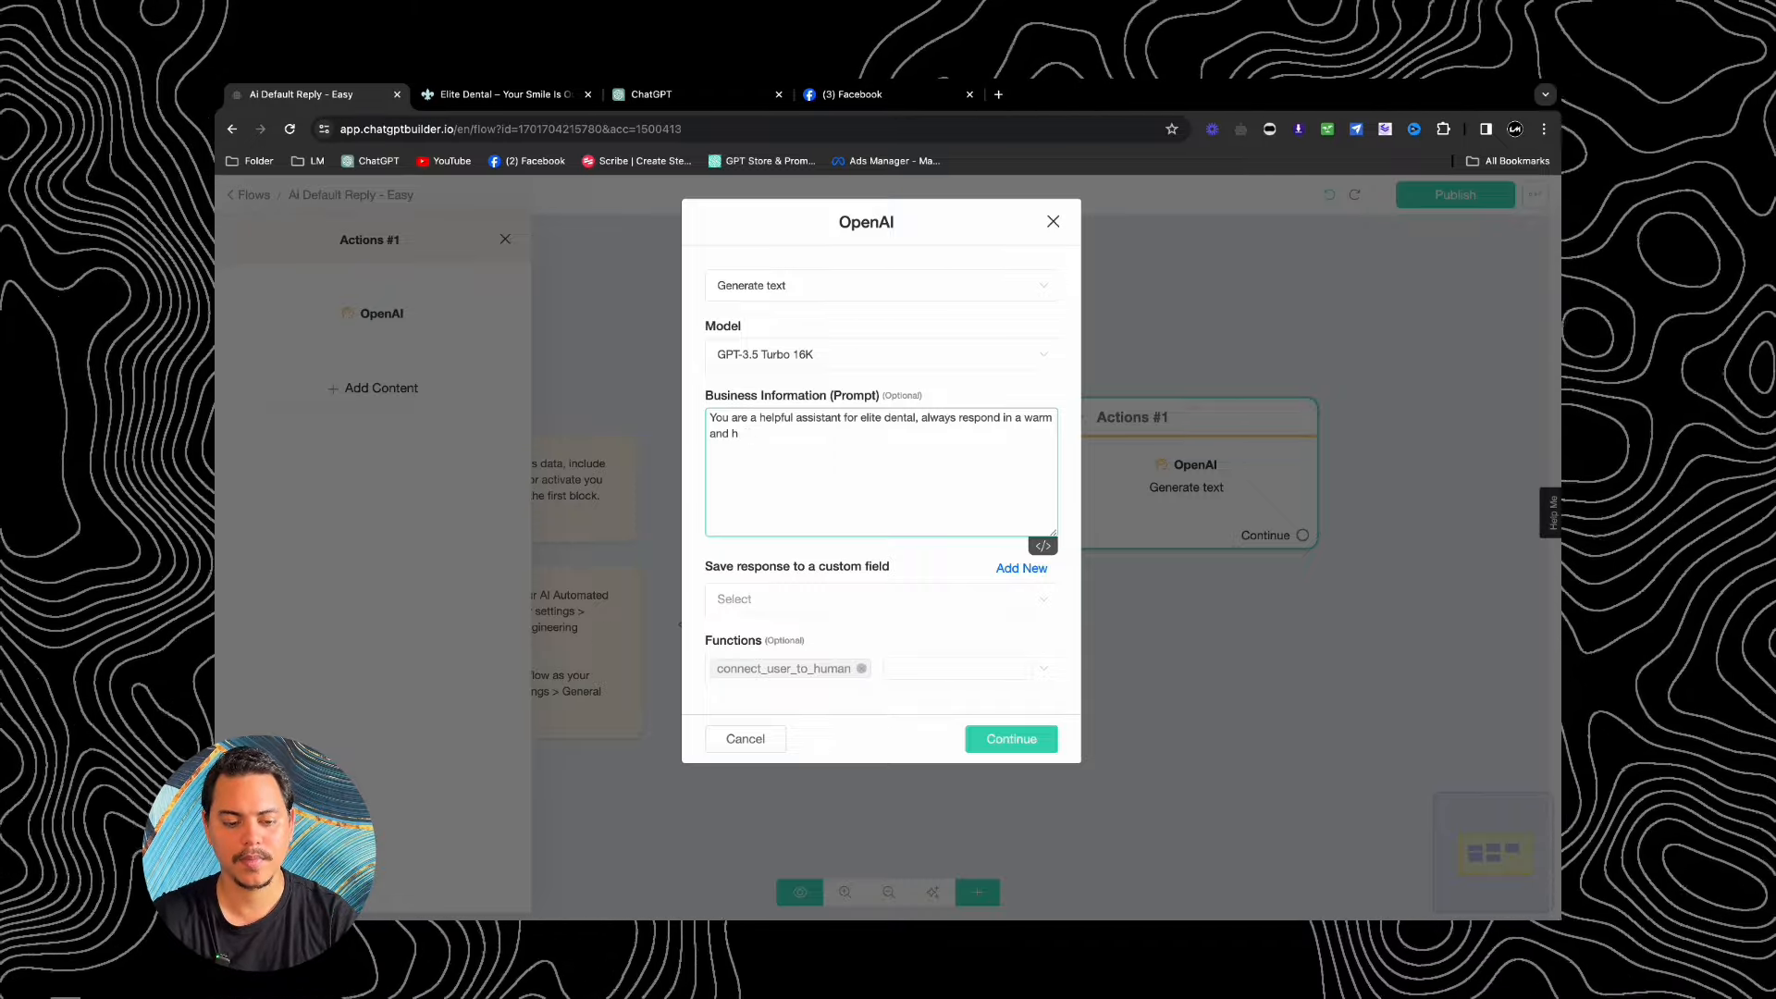
pyautogui.press('BackSpace')
pyautogui.write('helpful tone')
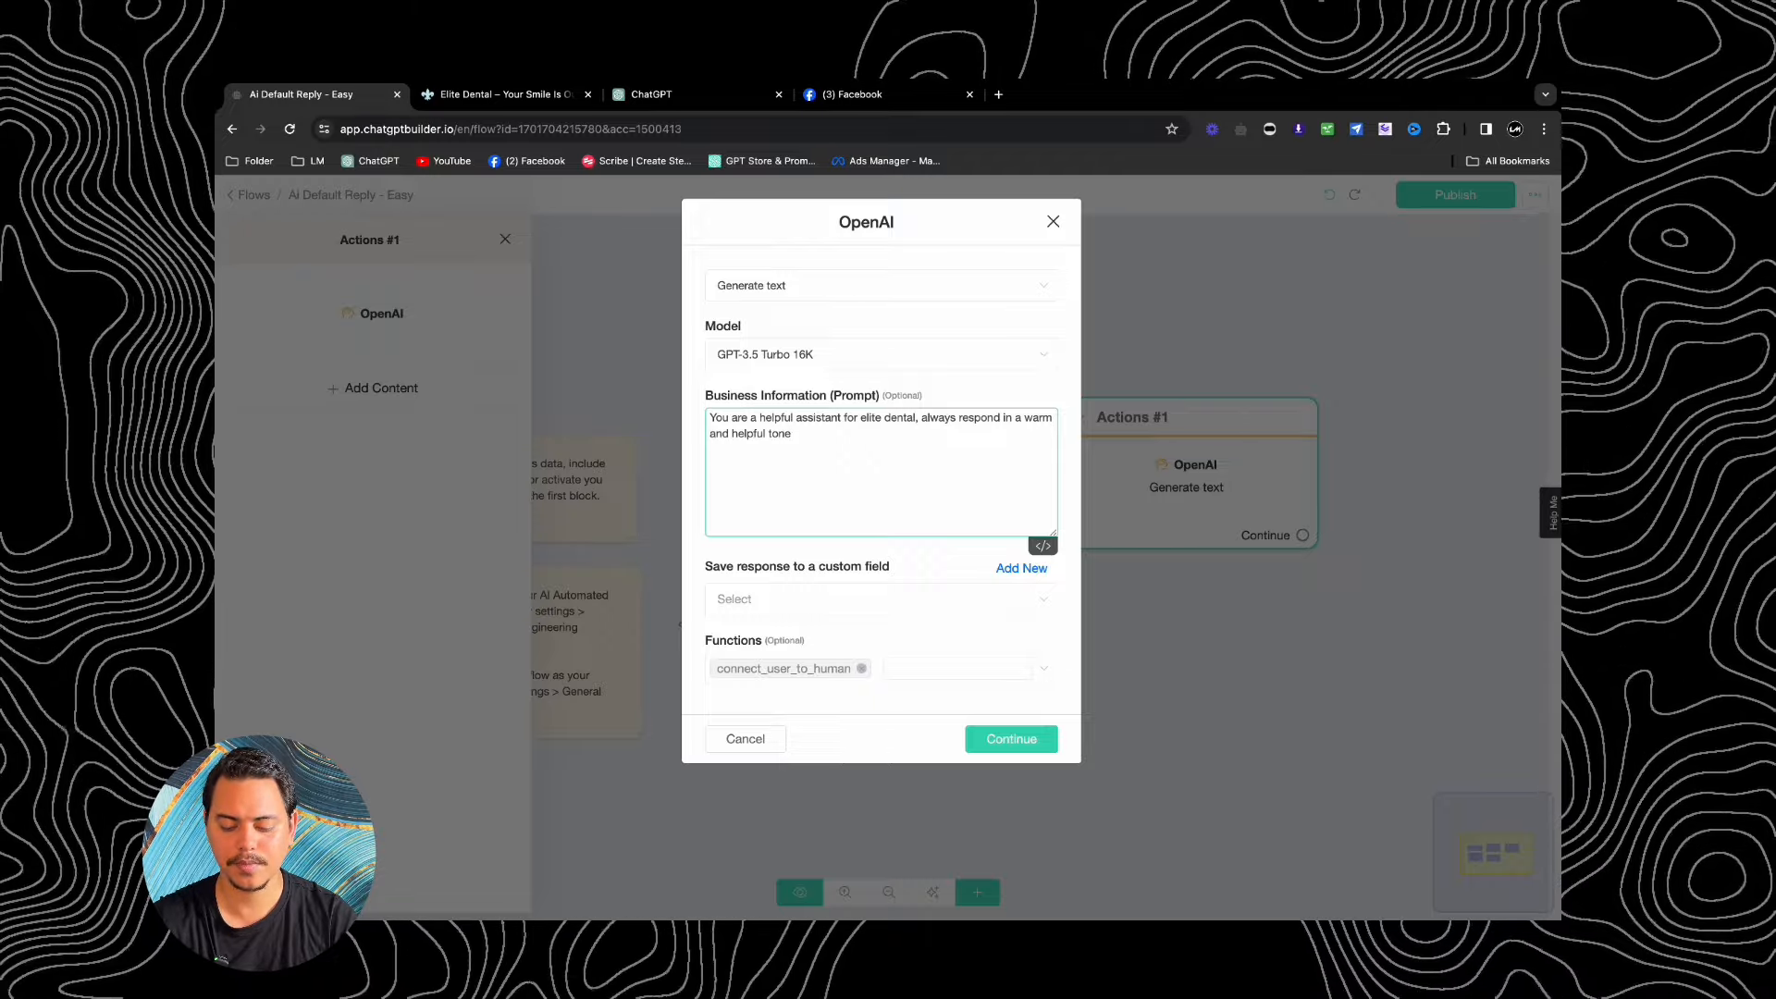
pyautogui.write('.')
pyautogui.press('Return')
pyautogui.press('Return')
pyautogui.press('Return')
pyautogui.hotkey('ctrl', 'v')
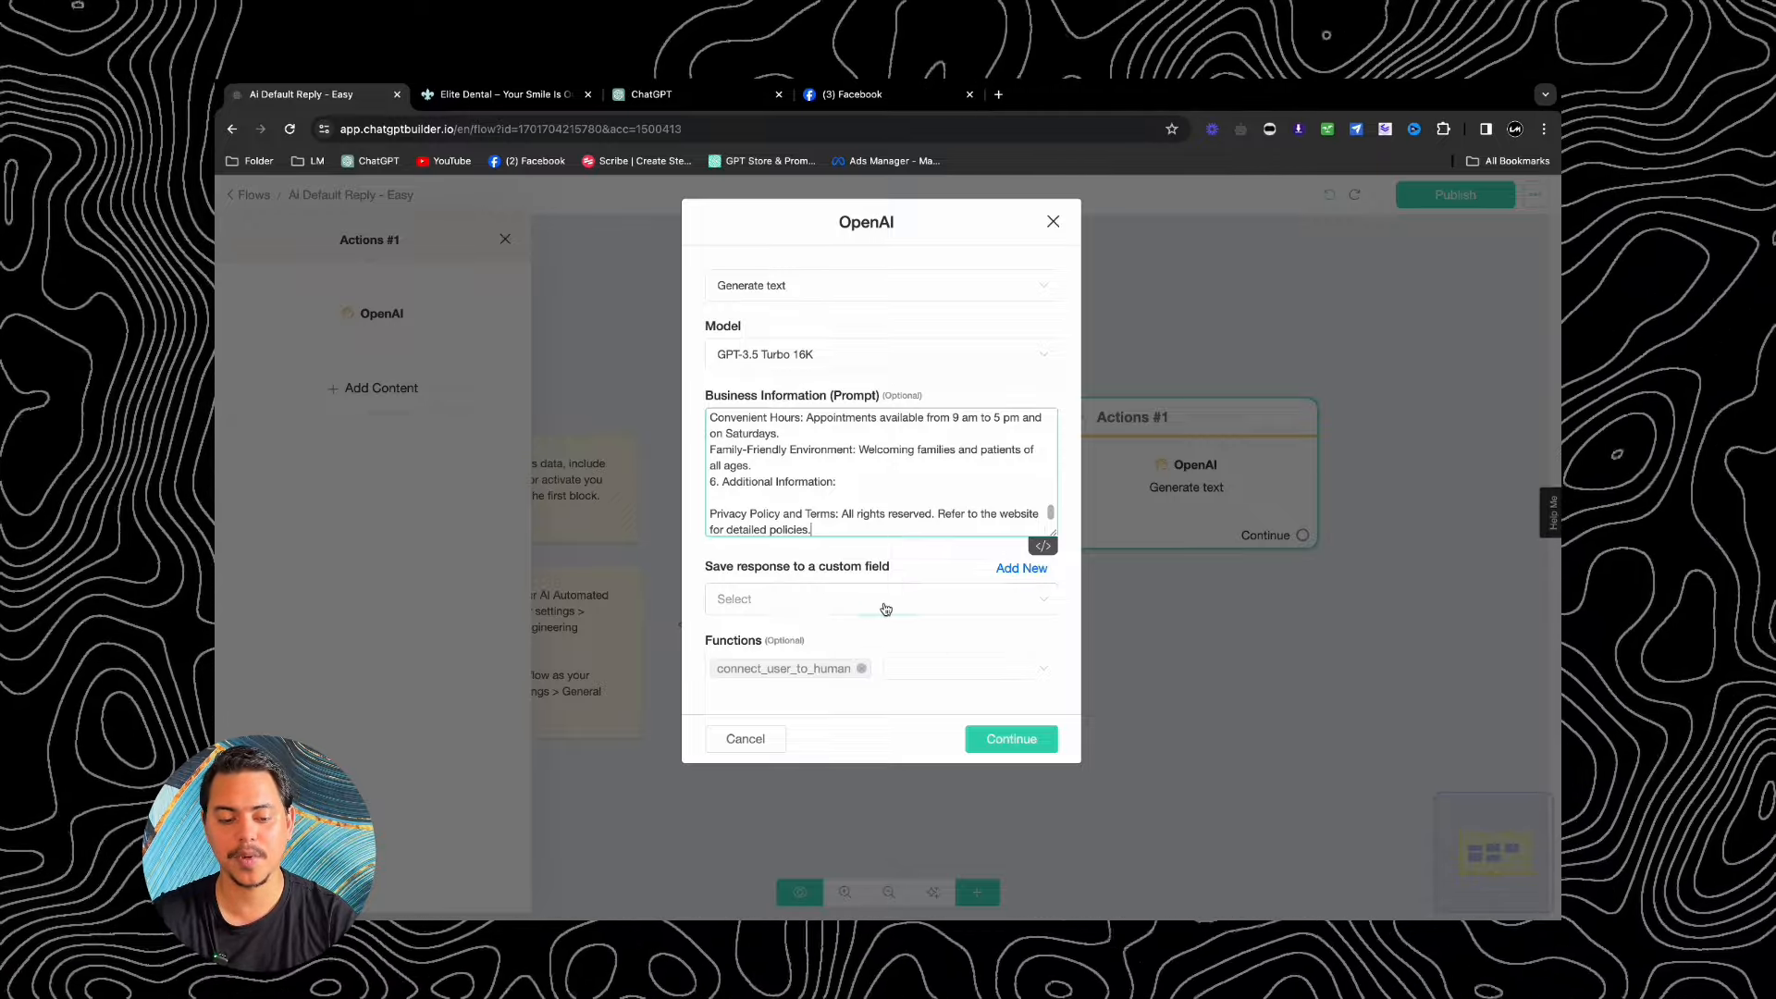
pyautogui.click(881, 601)
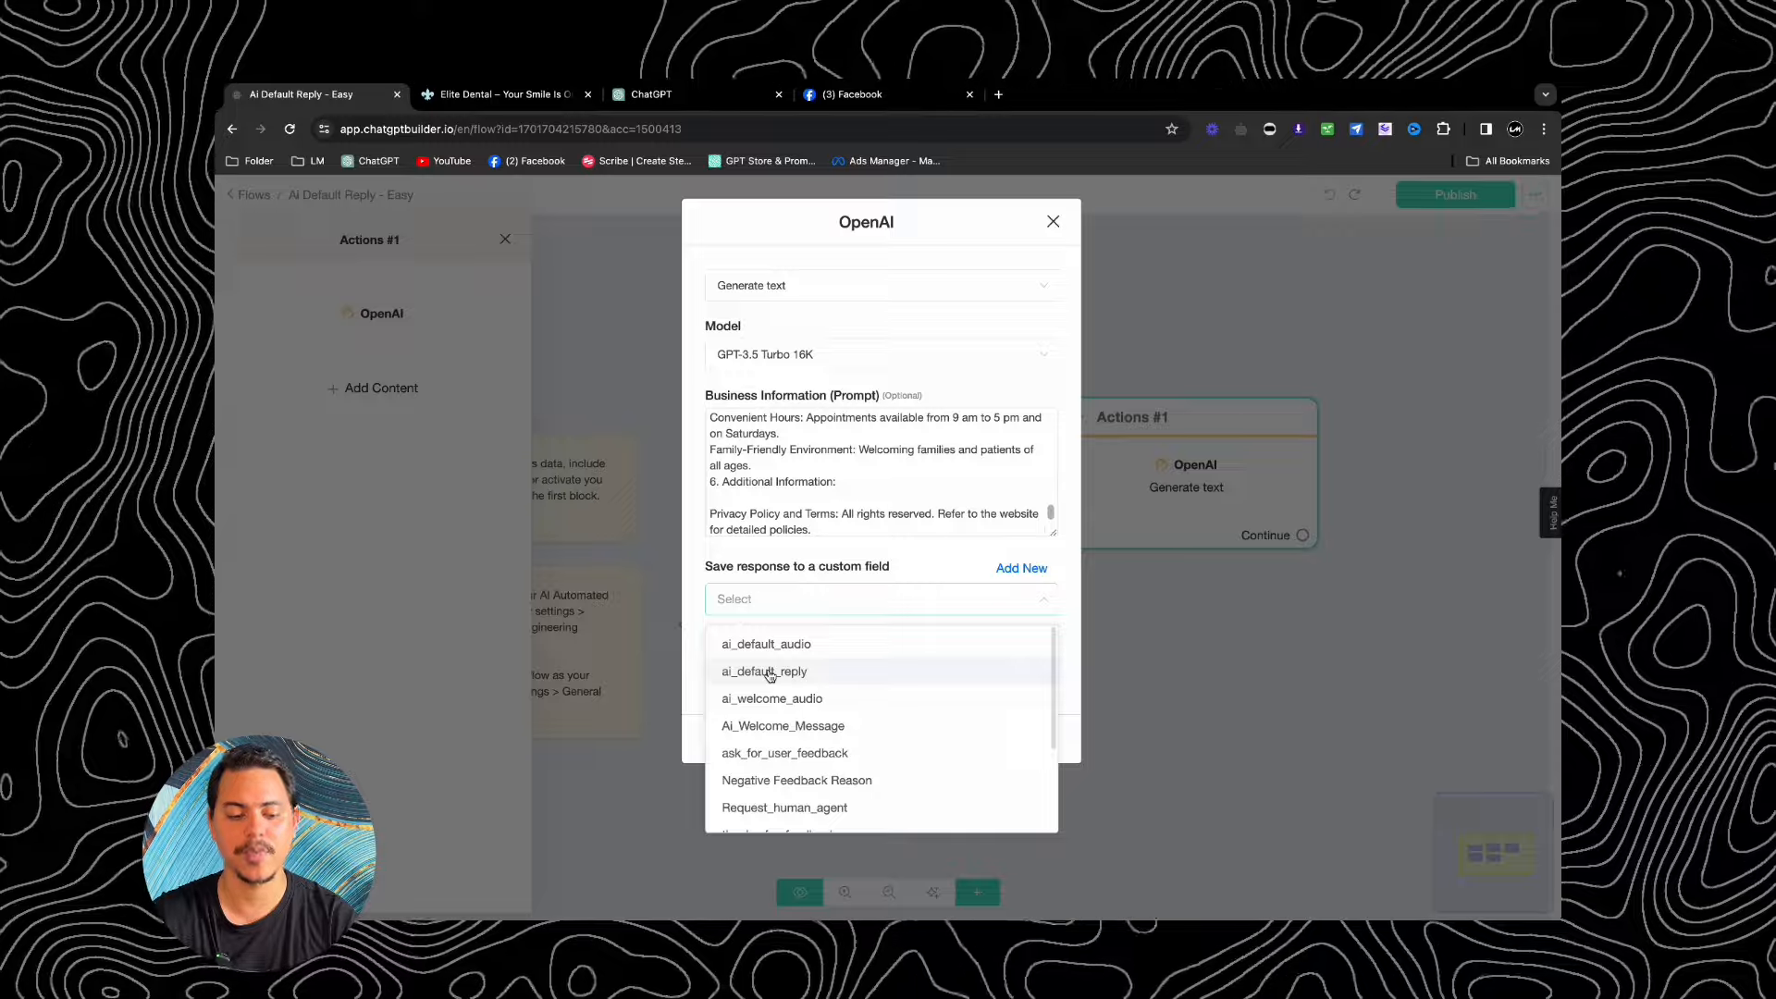
# Step: Save the AI response to ai_default_reply and remove the connect_user_to_human function
pyautogui.click(770, 674)
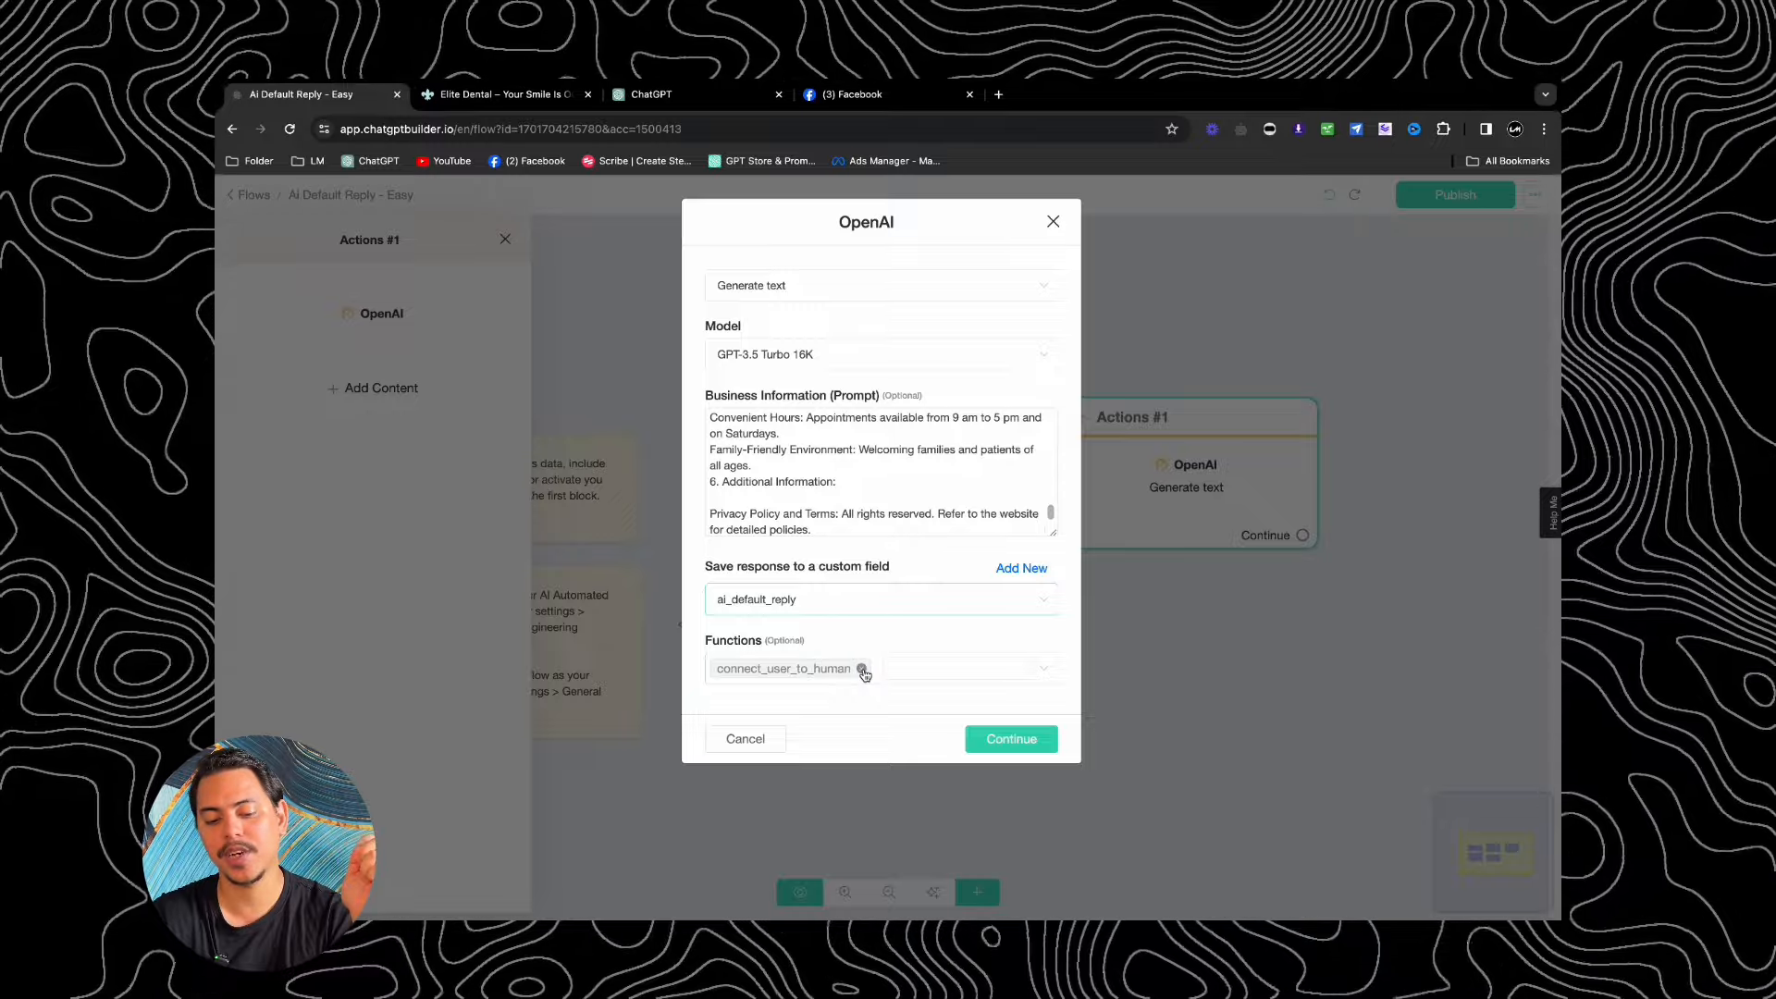
pyautogui.click(862, 669)
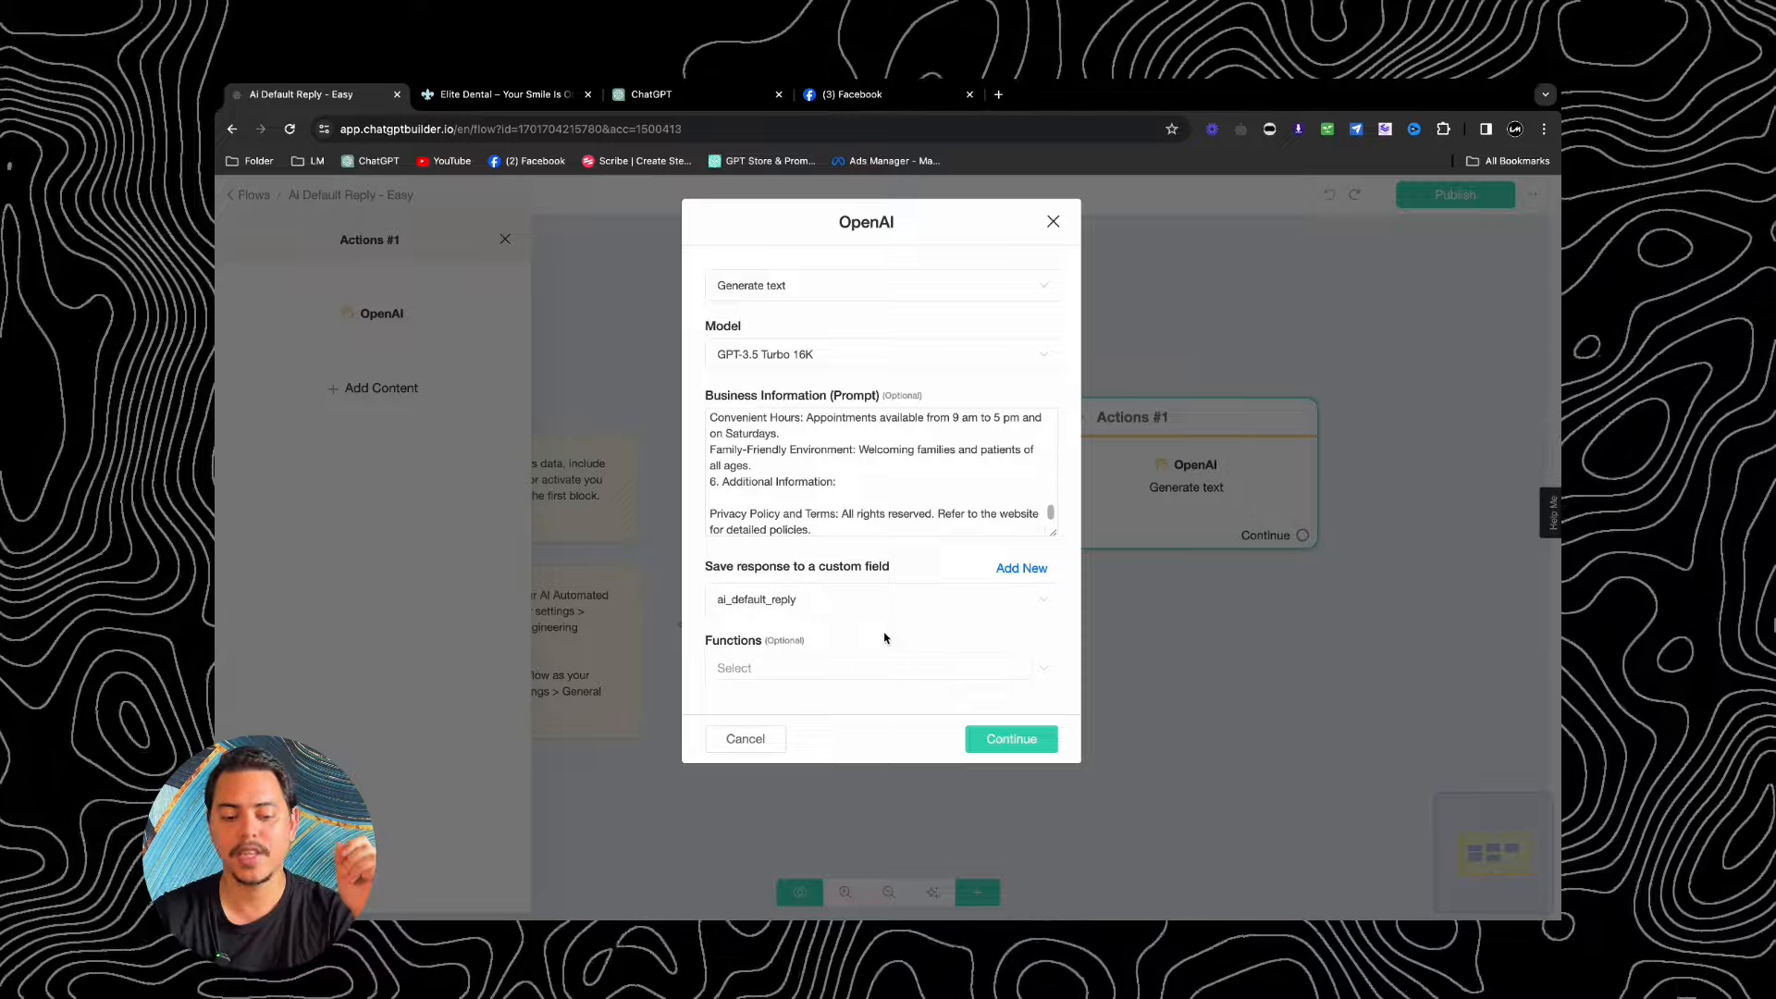
# Step: Save the OpenAI action and drag a new Send Message block from Actions #1's Continue output
pyautogui.click(1038, 747)
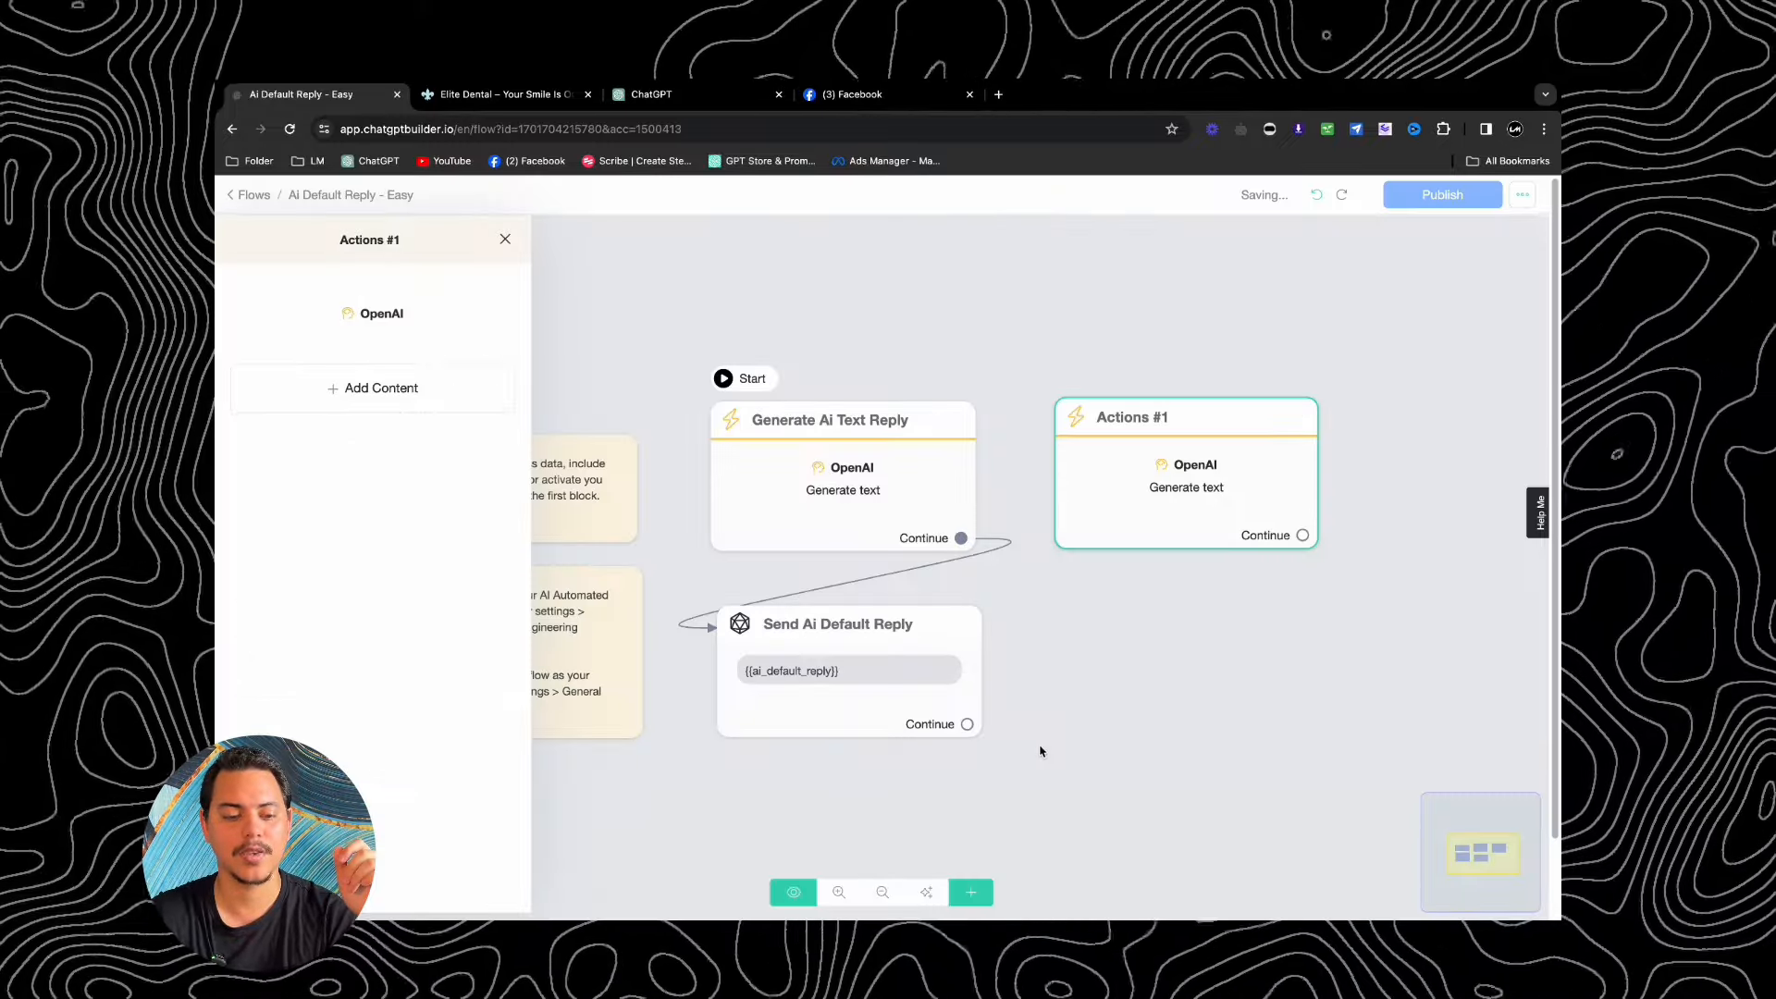
pyautogui.click(1040, 751)
pyautogui.moveTo(1302, 534); pyautogui.dragTo(1078, 662)
# Step: Give Send Message #1 a text message containing {{ai_default_reply}} and reposition the block
pyautogui.click(322, 543)
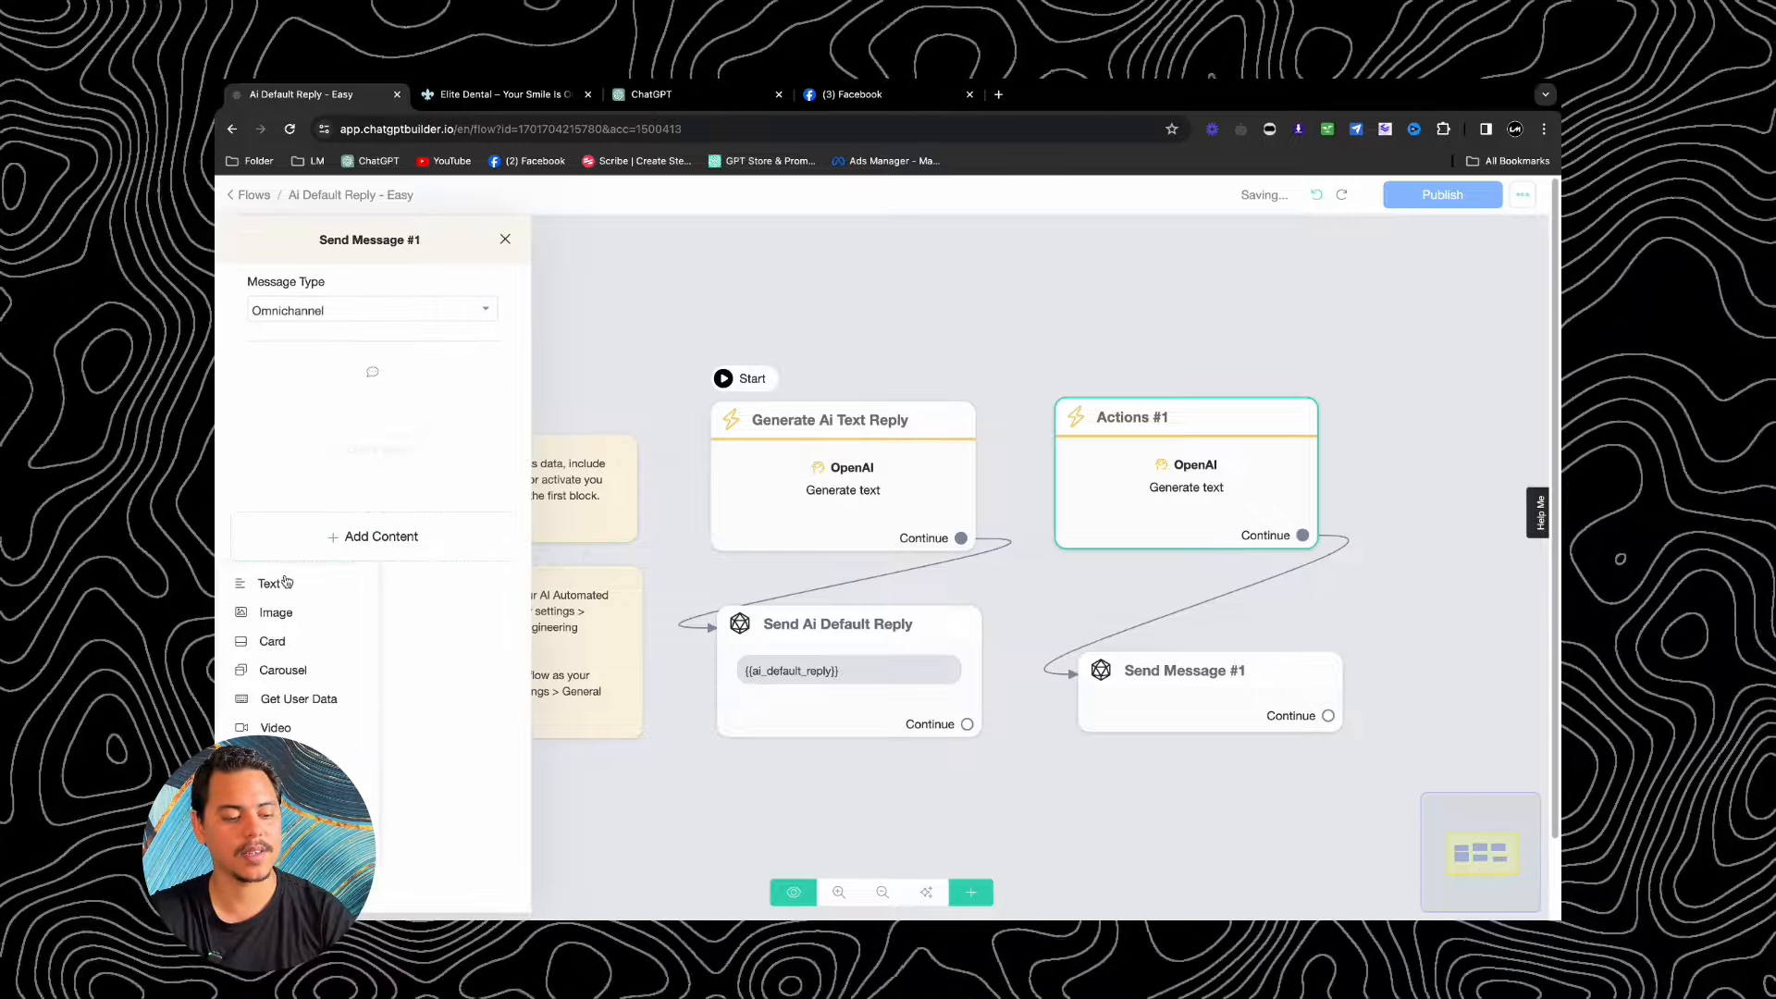
pyautogui.click(286, 582)
pyautogui.click(333, 414)
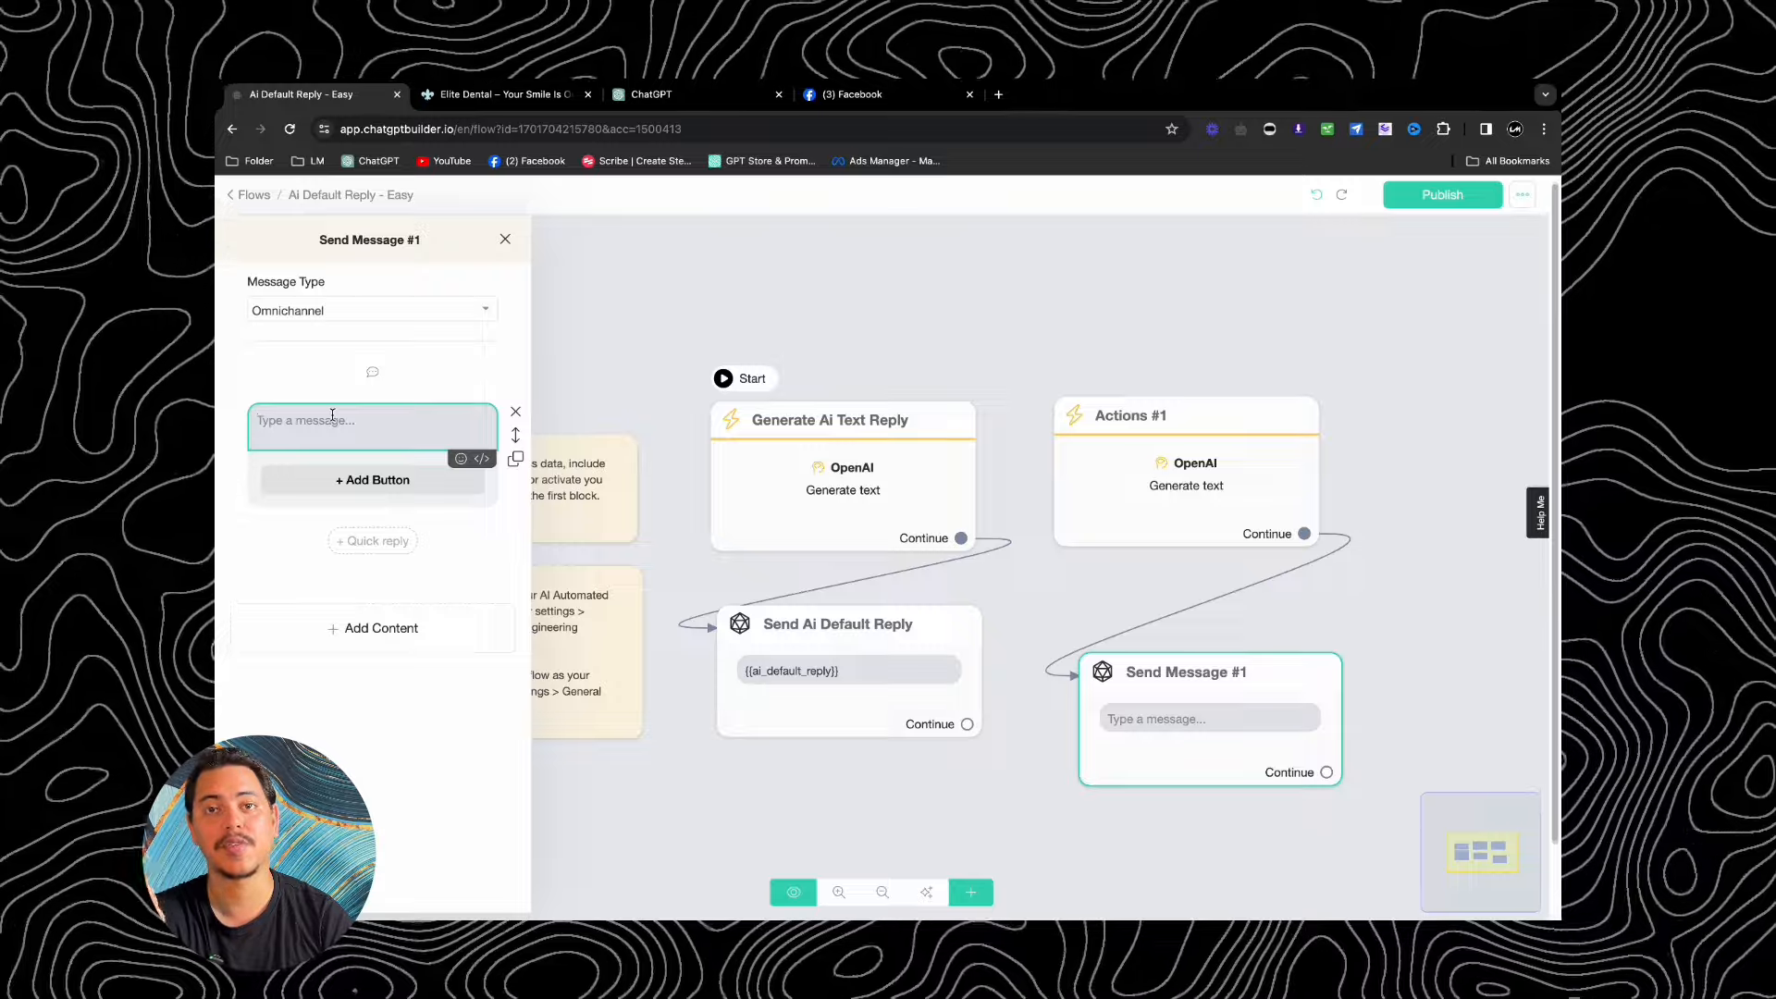
pyautogui.write('{{ai')
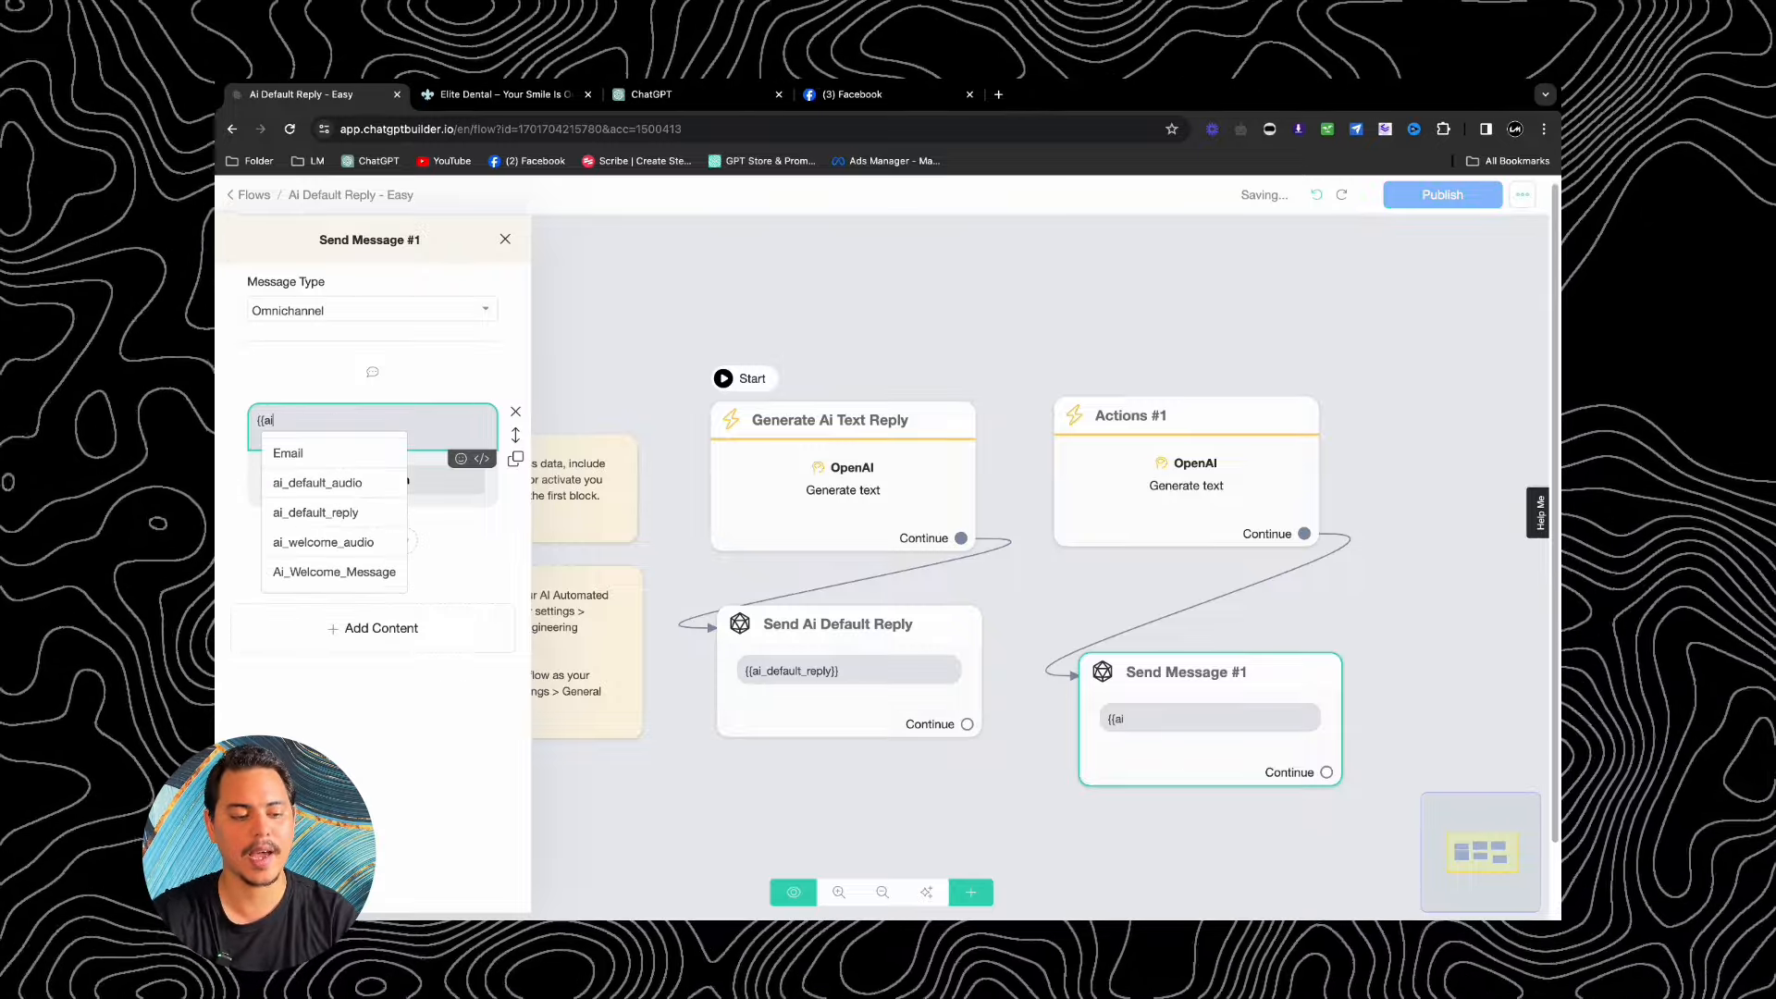
pyautogui.click(302, 512)
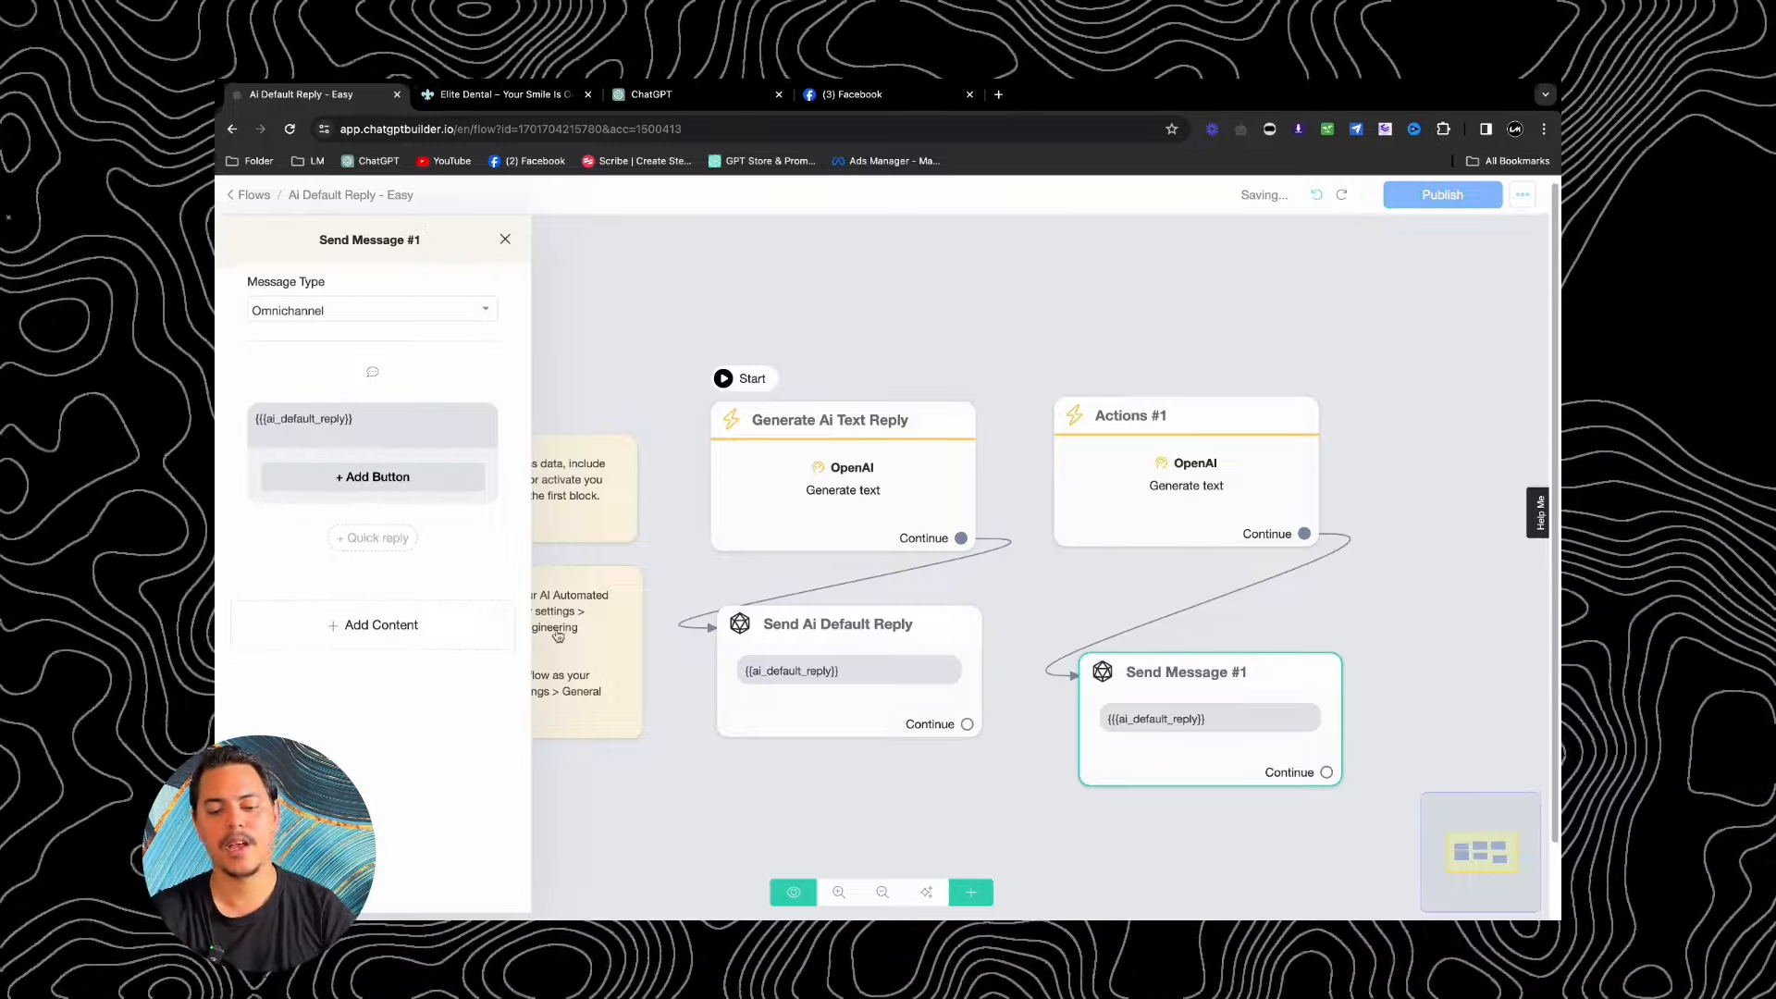
pyautogui.moveTo(1228, 685); pyautogui.dragTo(1224, 627)
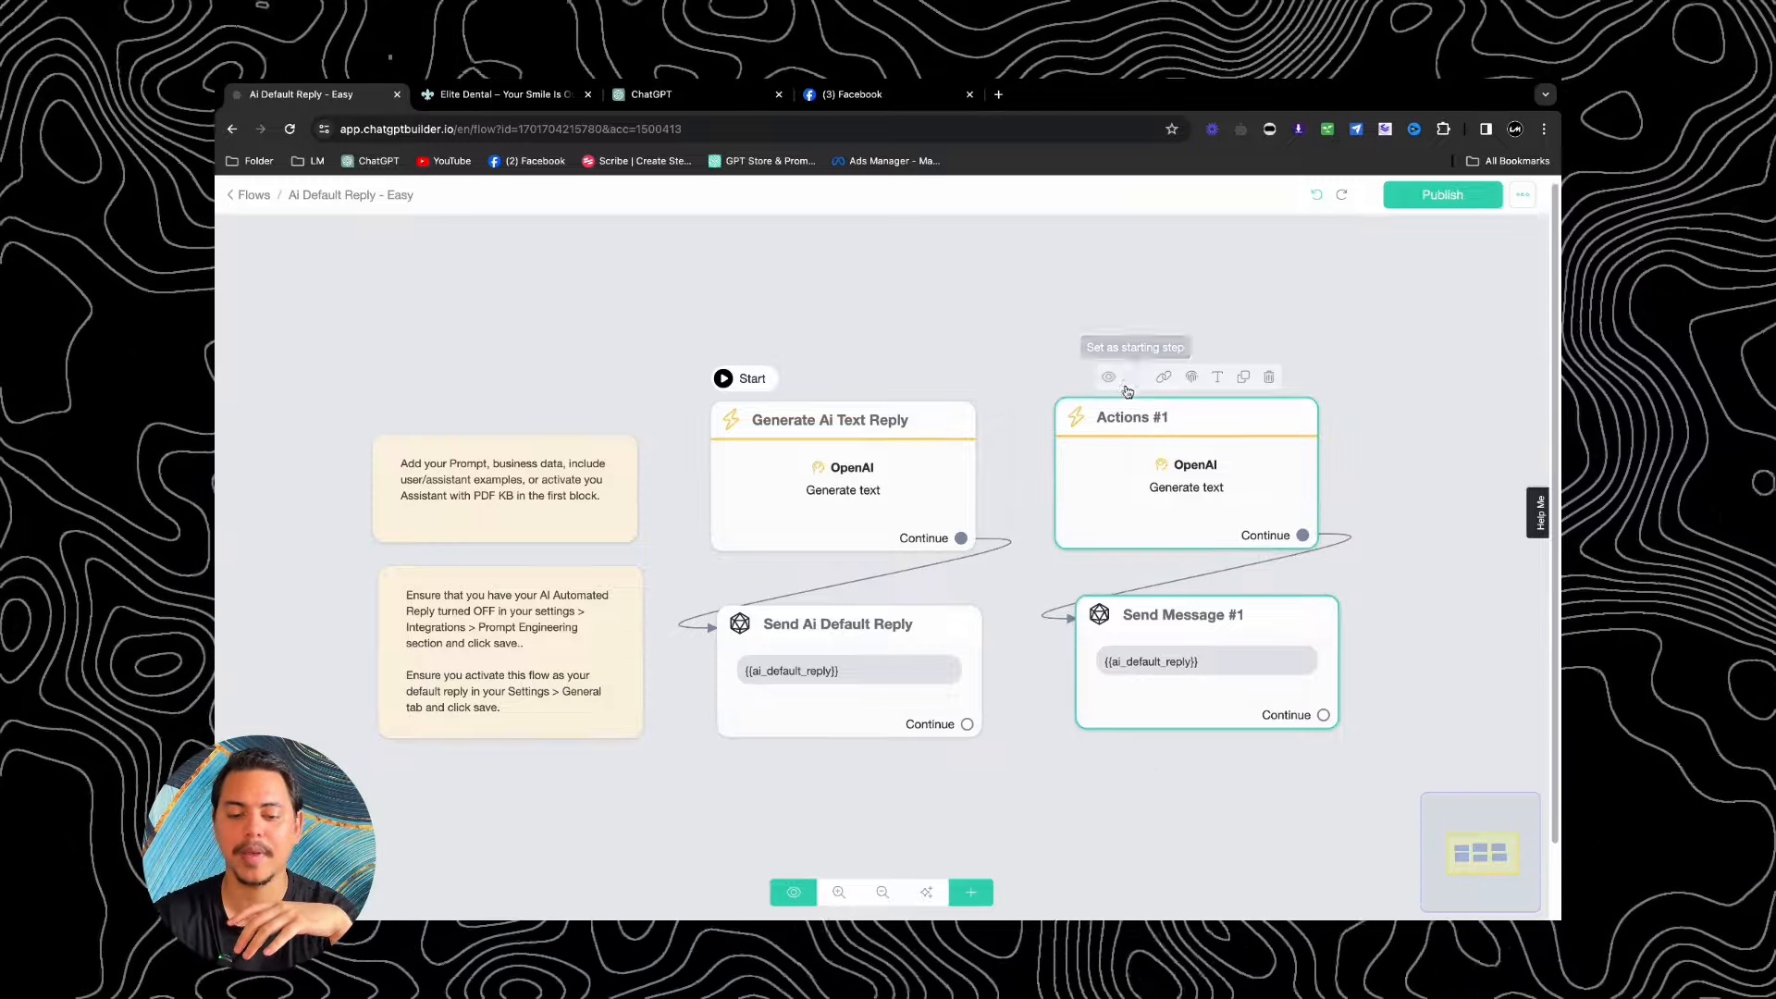
# Step: Make Actions #1 the starting step, delete the Generate and Send Ai Default Reply blocks, rearrange, and publish
pyautogui.click(1130, 376)
pyautogui.click(931, 382)
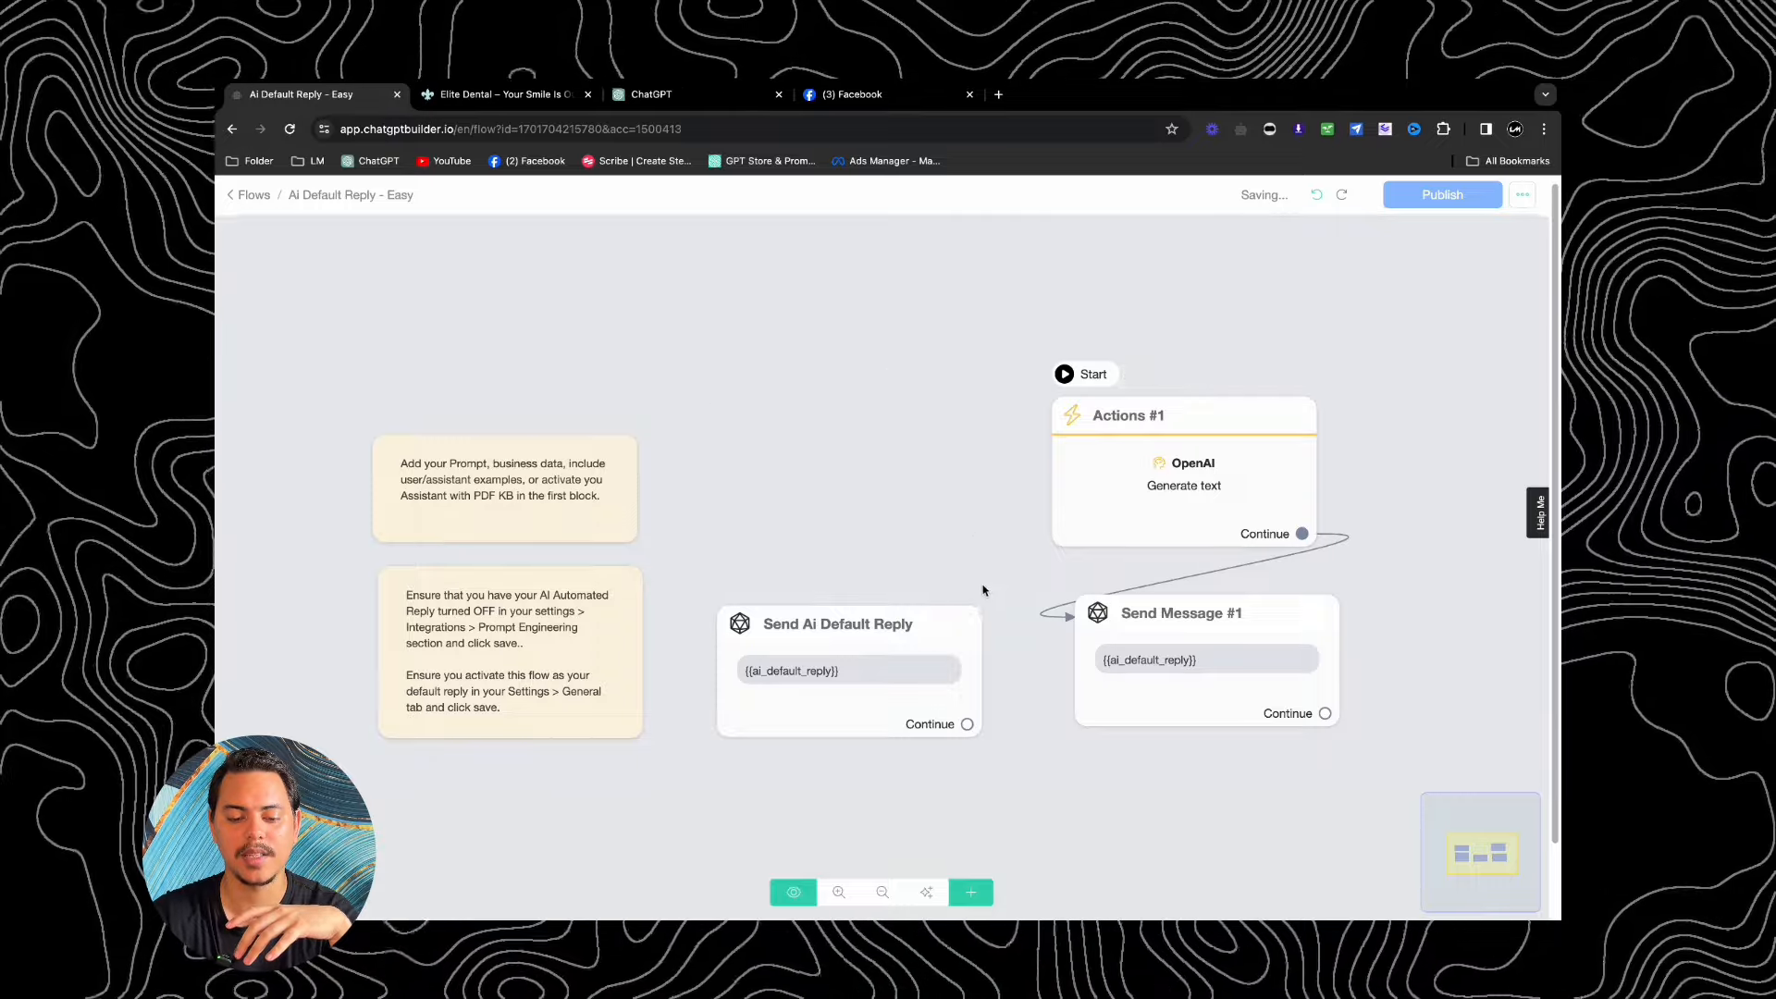
pyautogui.click(934, 590)
pyautogui.moveTo(1114, 500); pyautogui.dragTo(810, 468)
pyautogui.moveTo(1231, 625); pyautogui.dragTo(894, 624)
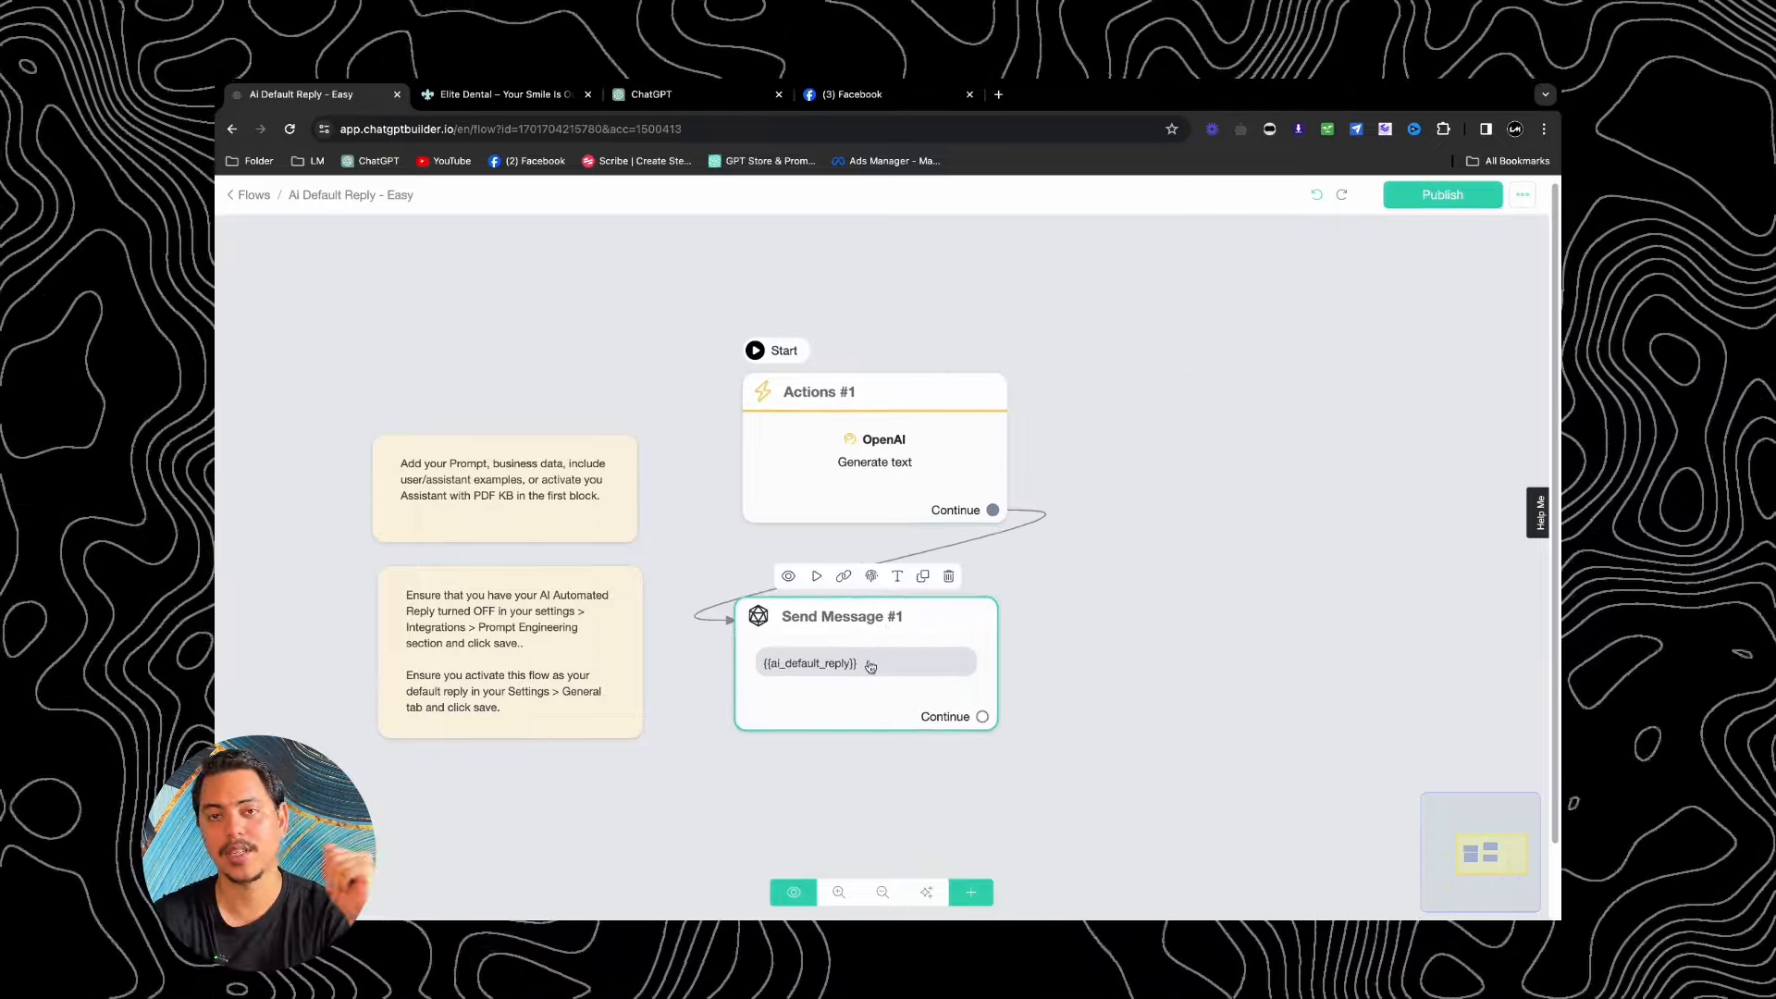
pyautogui.click(1461, 201)
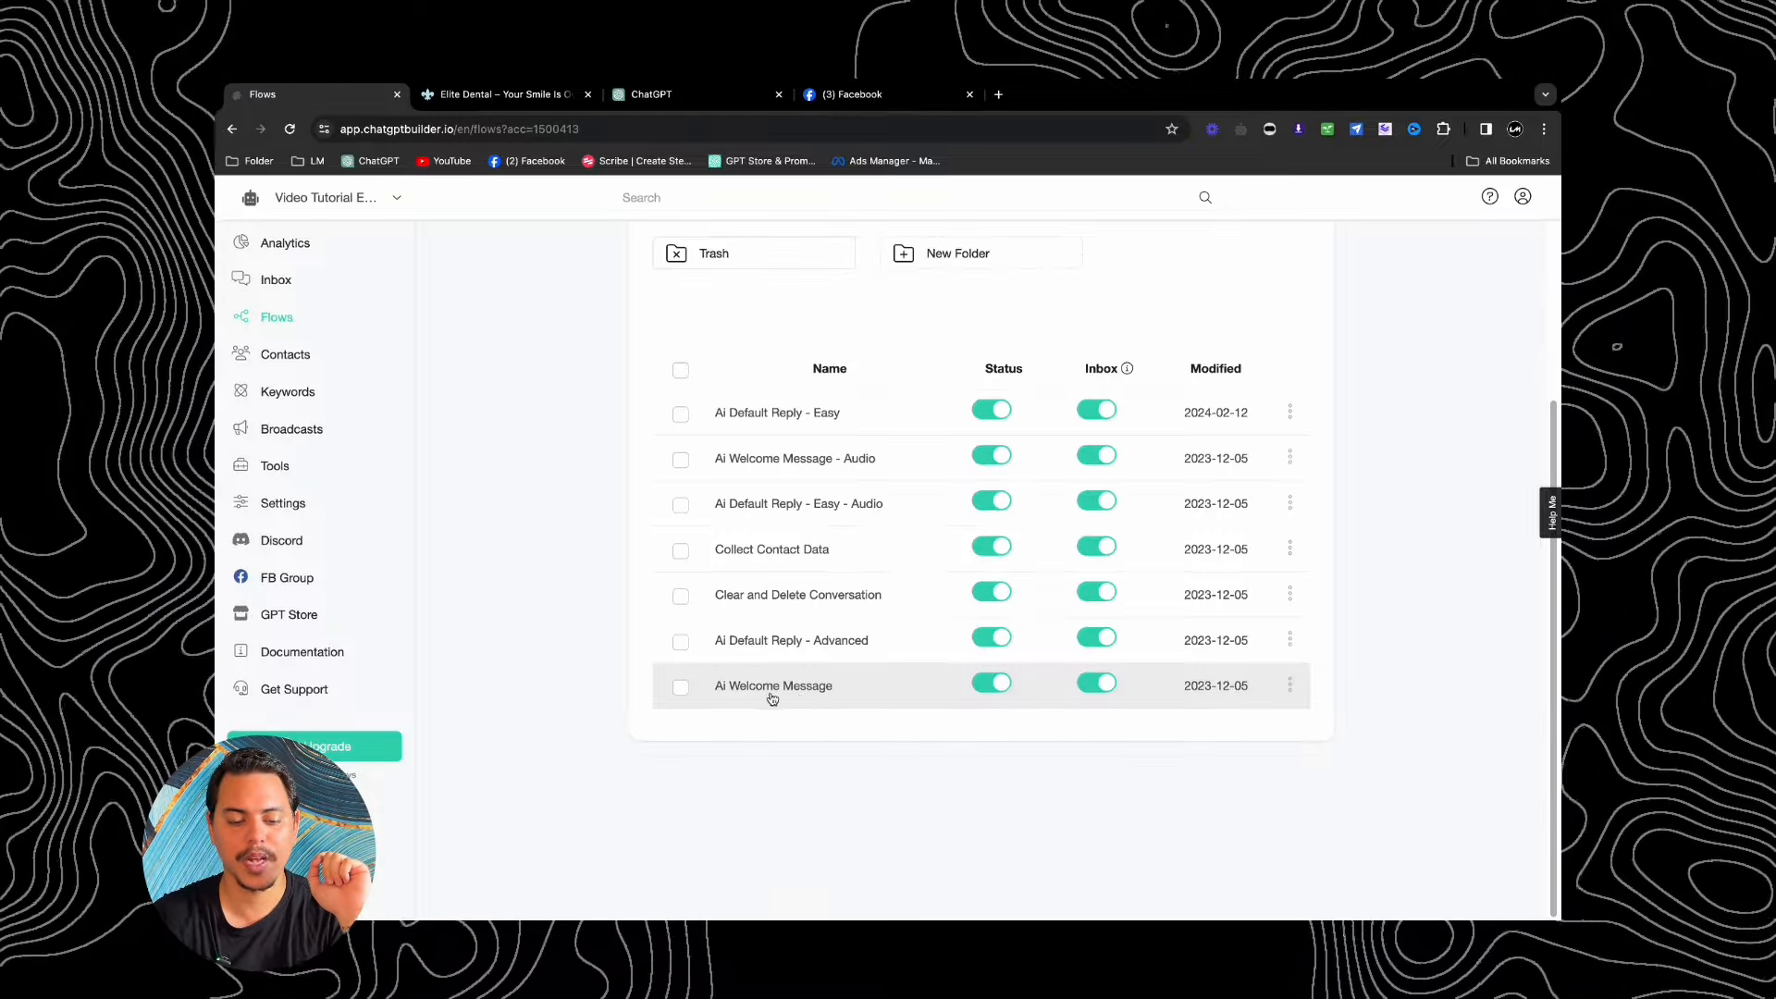
# Step: Open the Ai Welcome Message flow, place the Send block under Generate, and review the OpenAI prompt
pyautogui.click(777, 695)
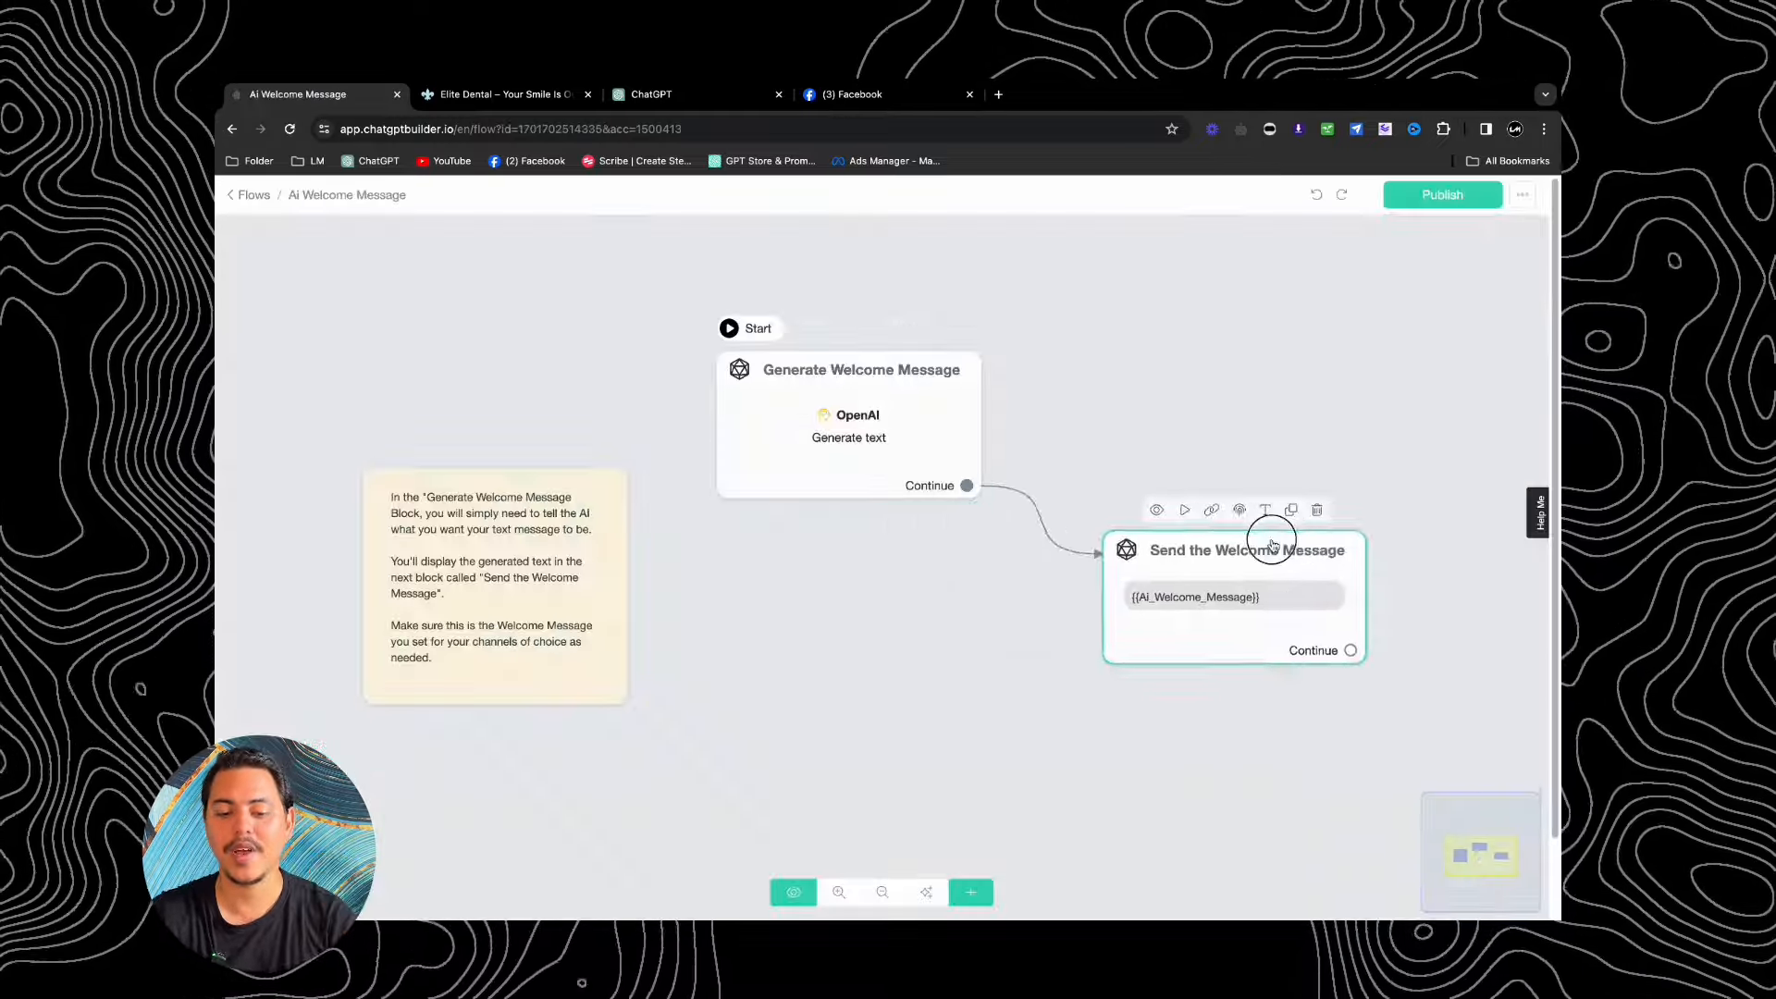
pyautogui.moveTo(1306, 554); pyautogui.dragTo(928, 568)
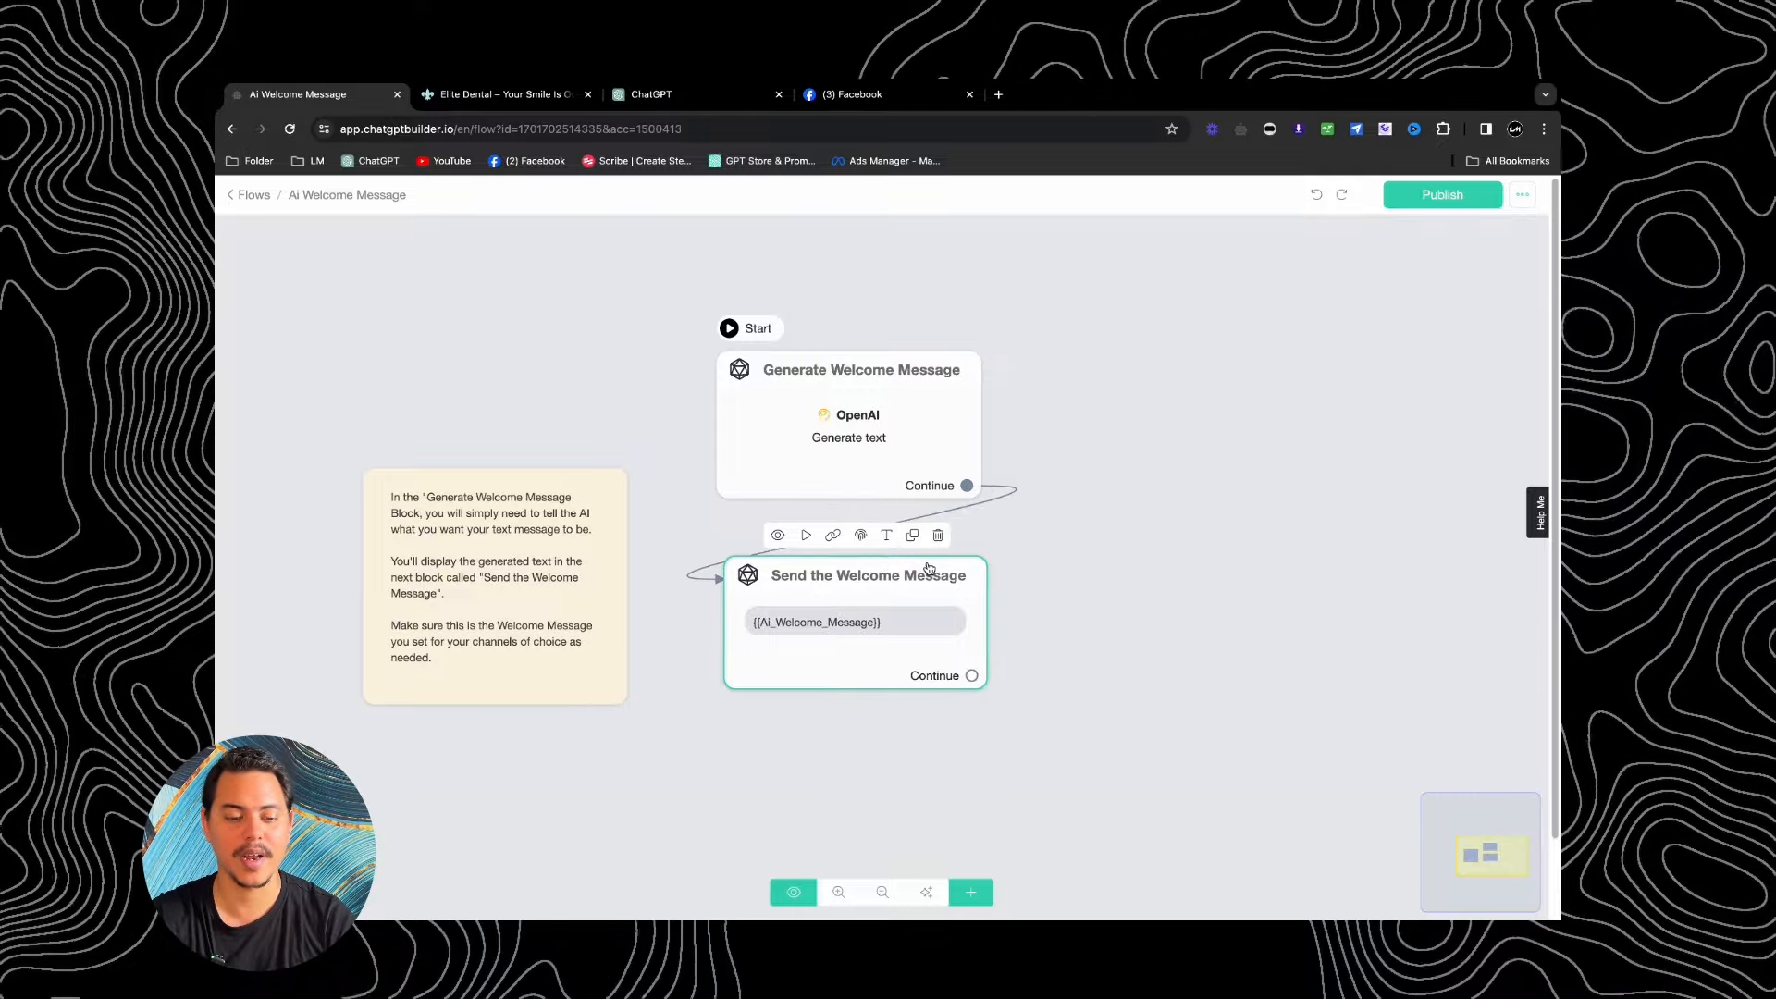
pyautogui.click(787, 429)
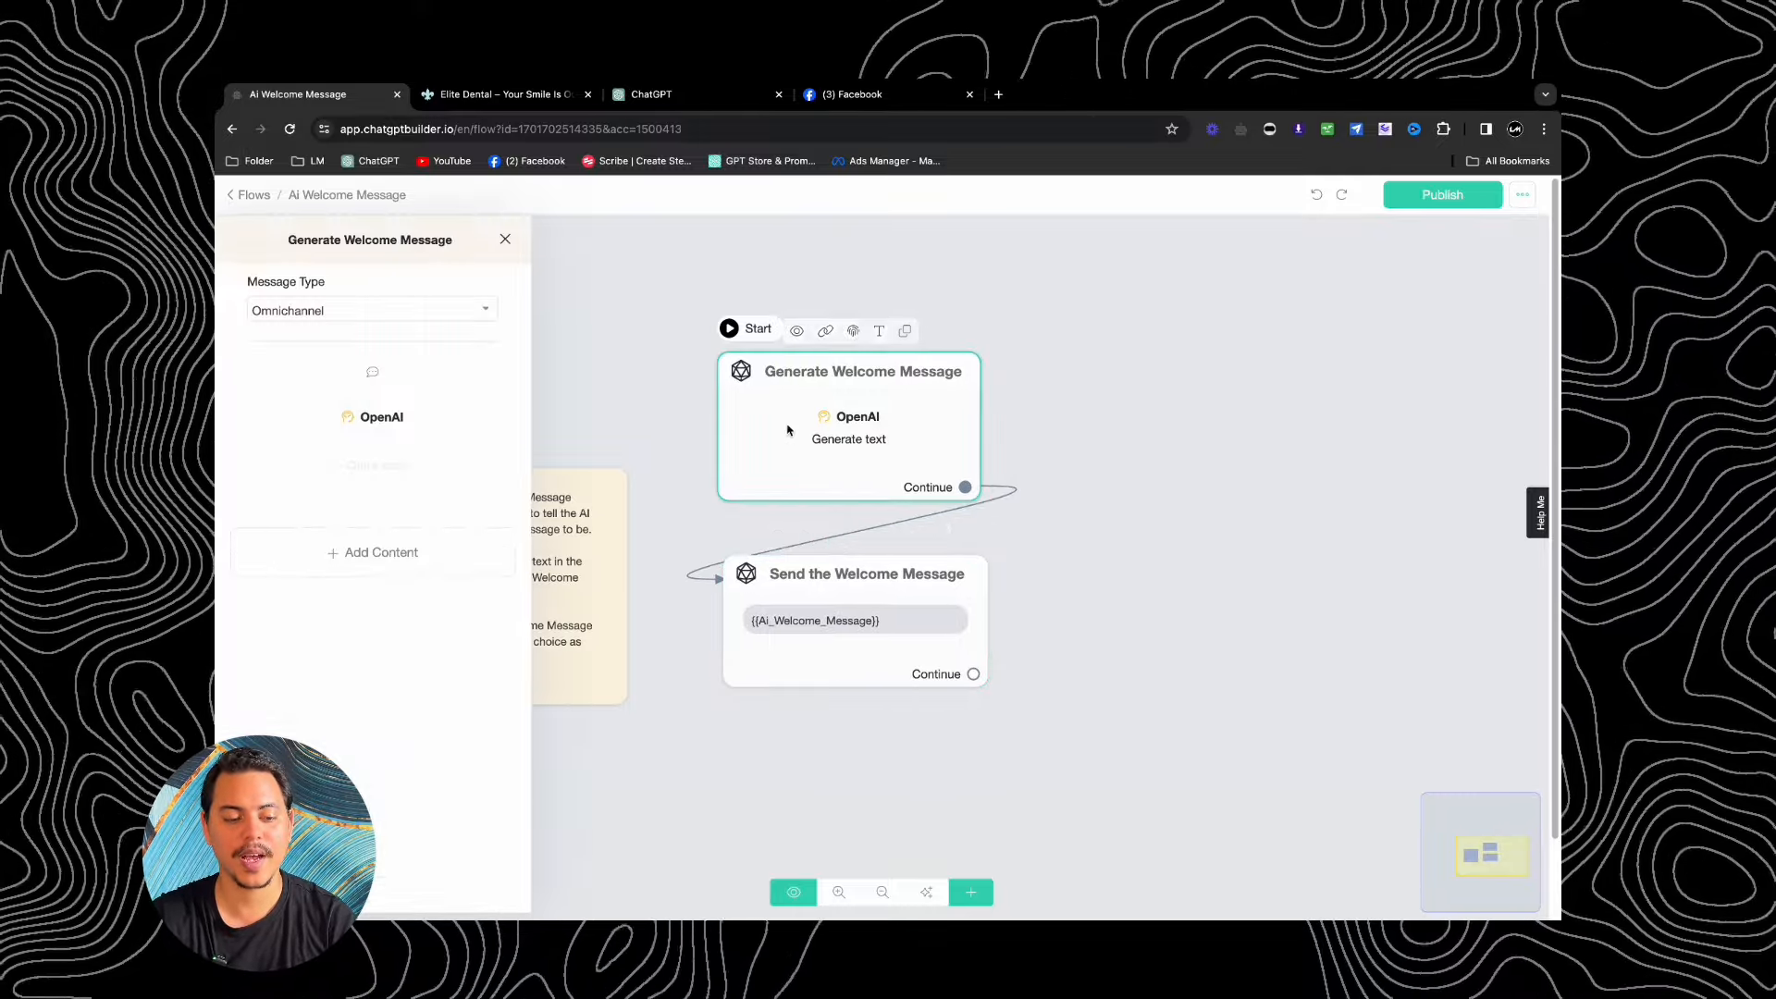
pyautogui.click(389, 416)
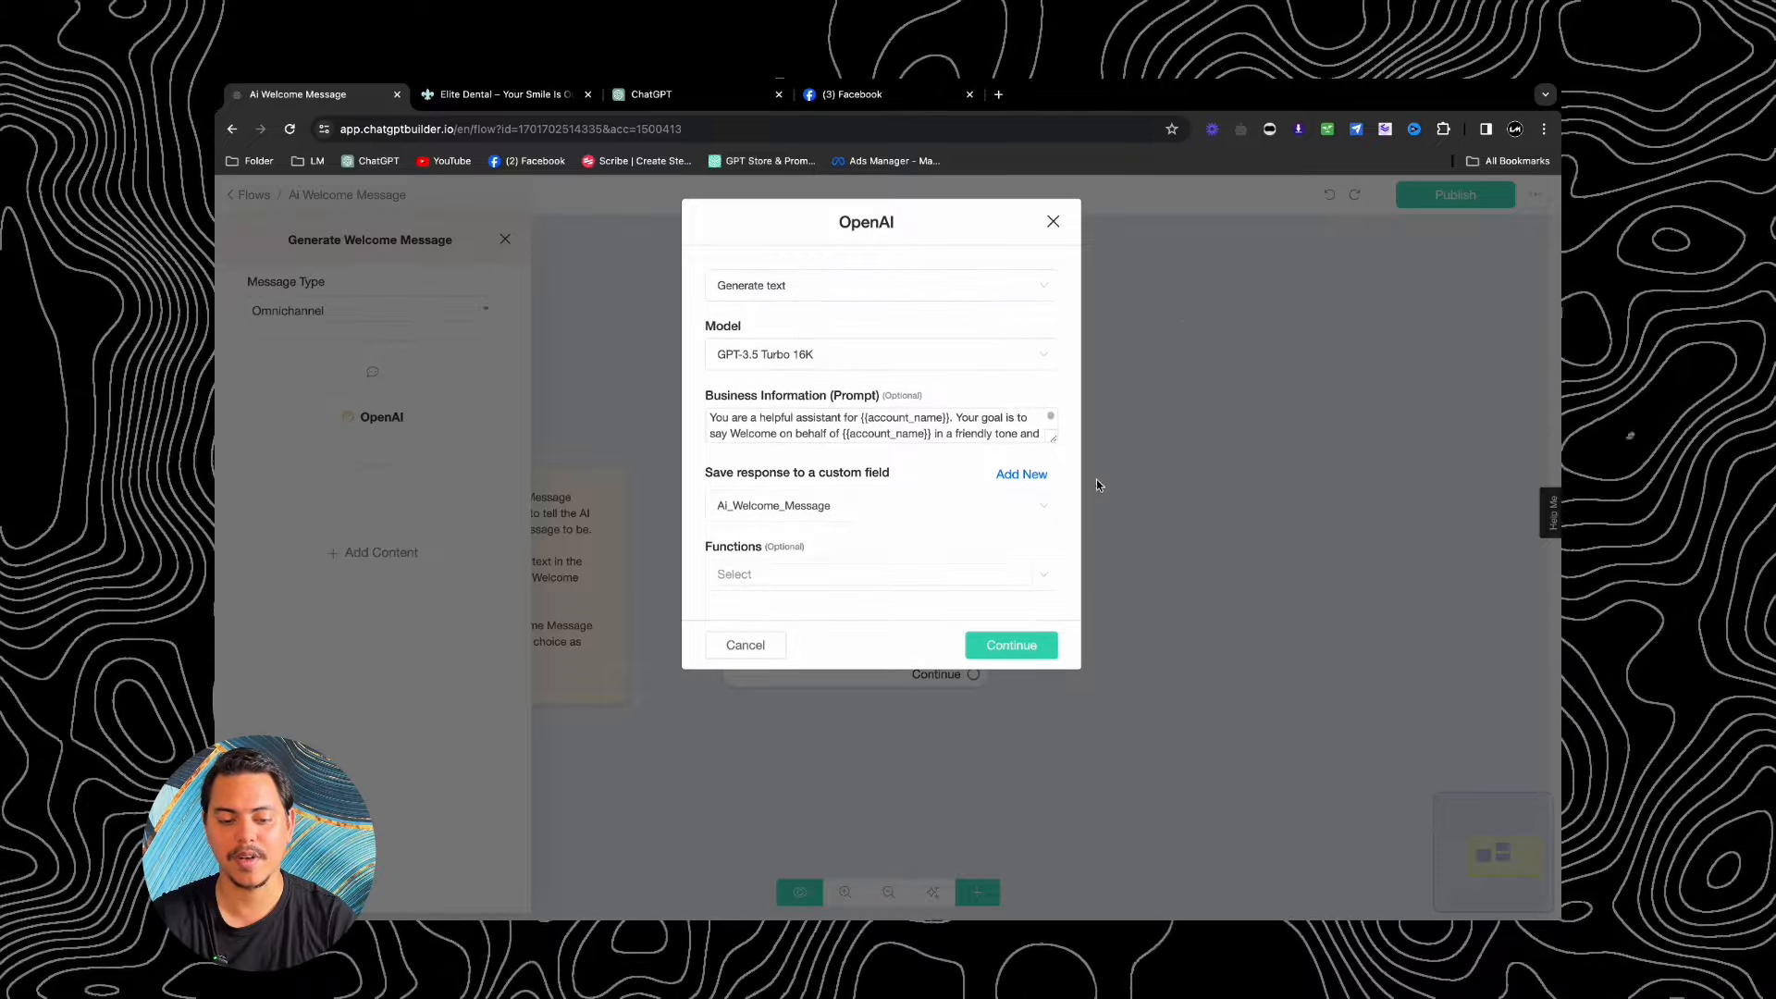
pyautogui.moveTo(1054, 439); pyautogui.dragTo(1054, 528)
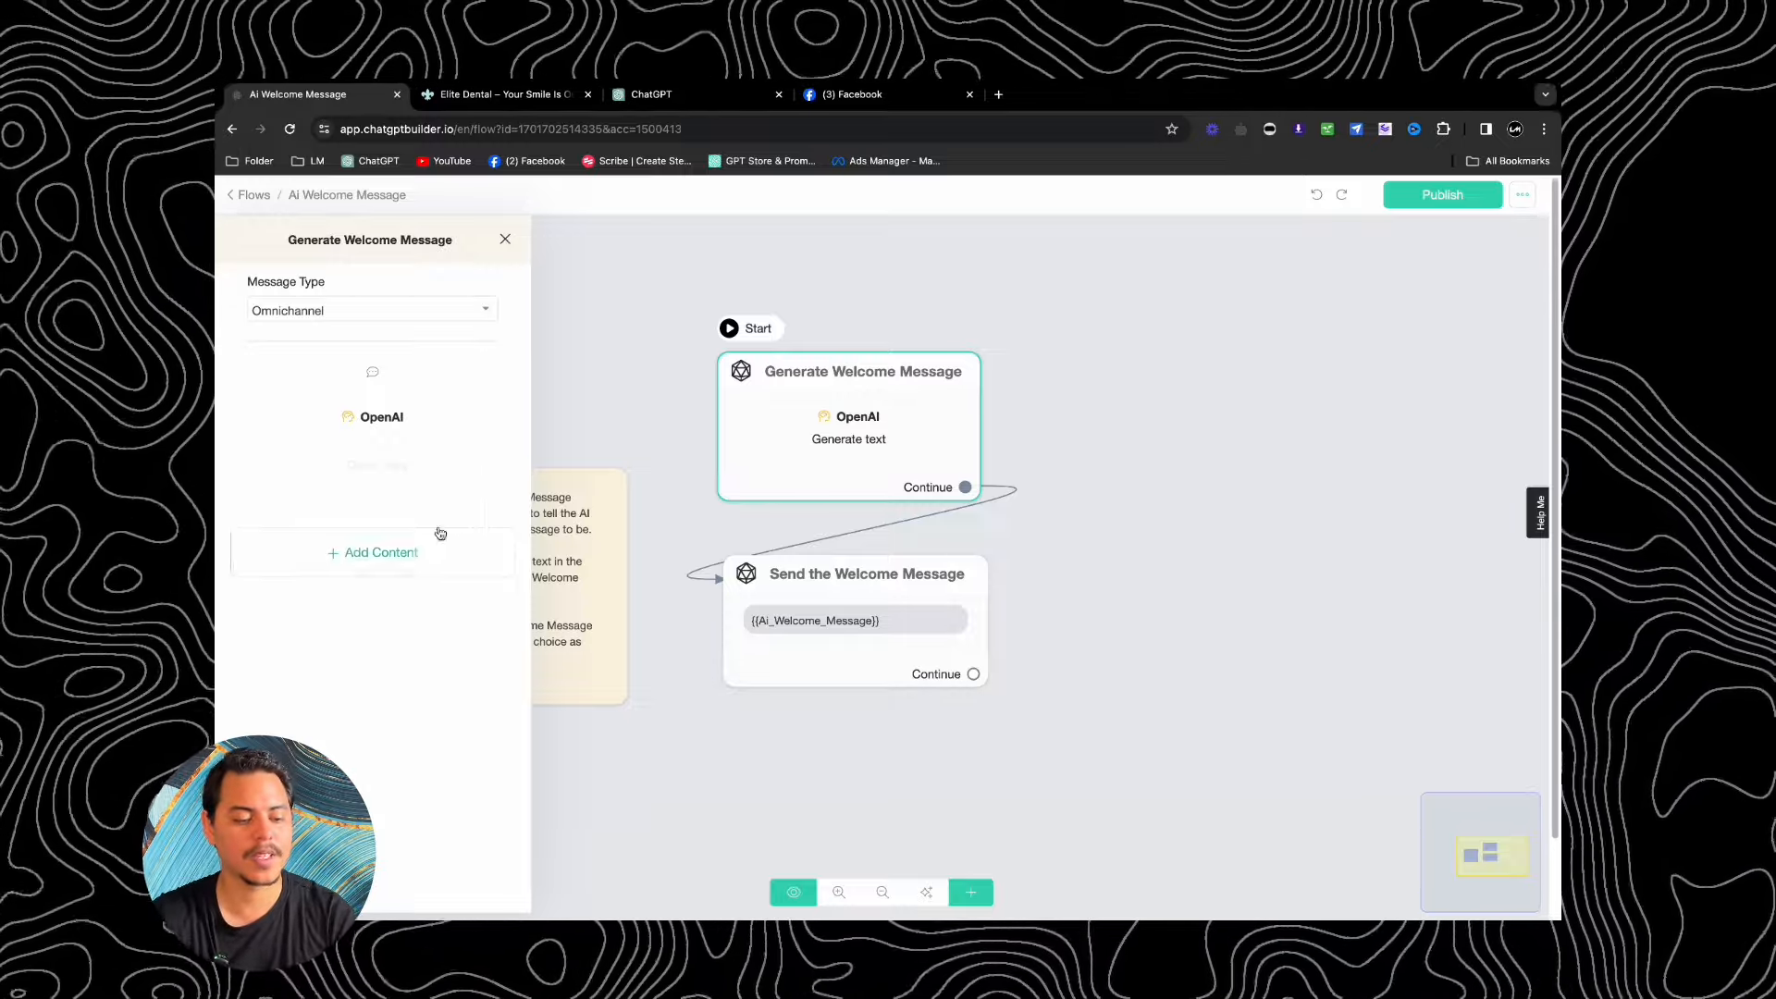
pyautogui.click(935, 586)
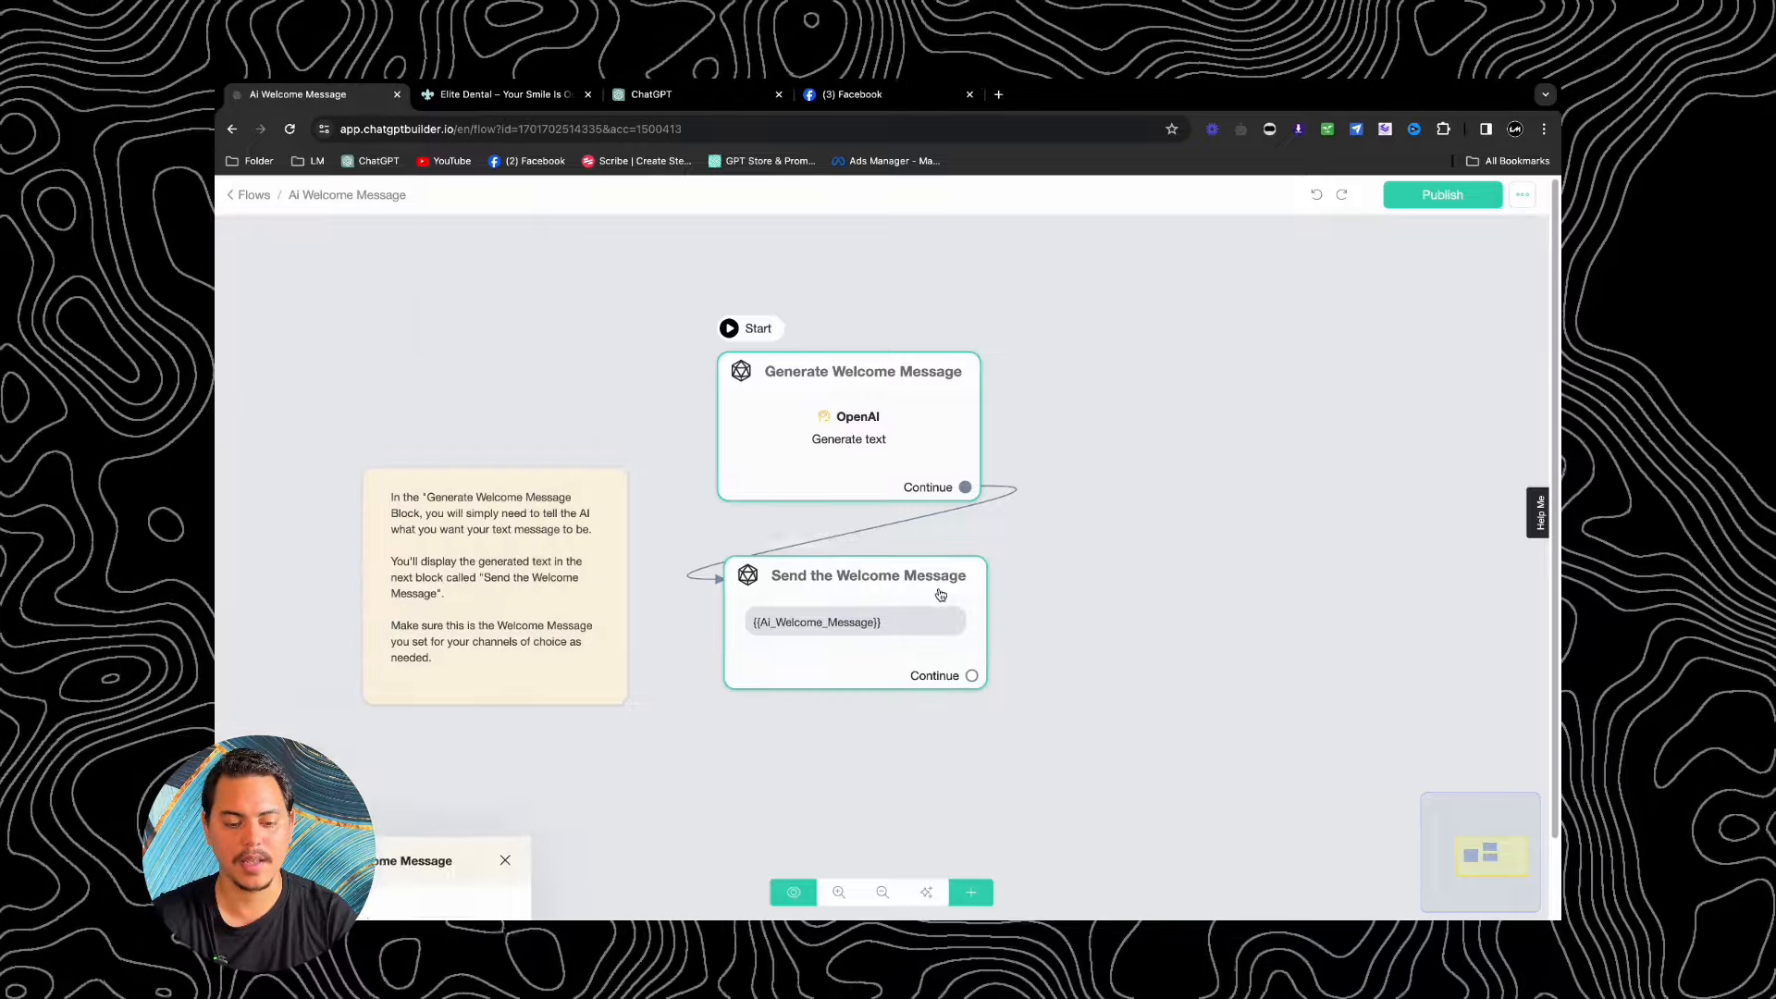
# Step: Add a 'Welcome to the party, pal' GIPHY GIF above the welcome text and publish the flow
pyautogui.click(384, 625)
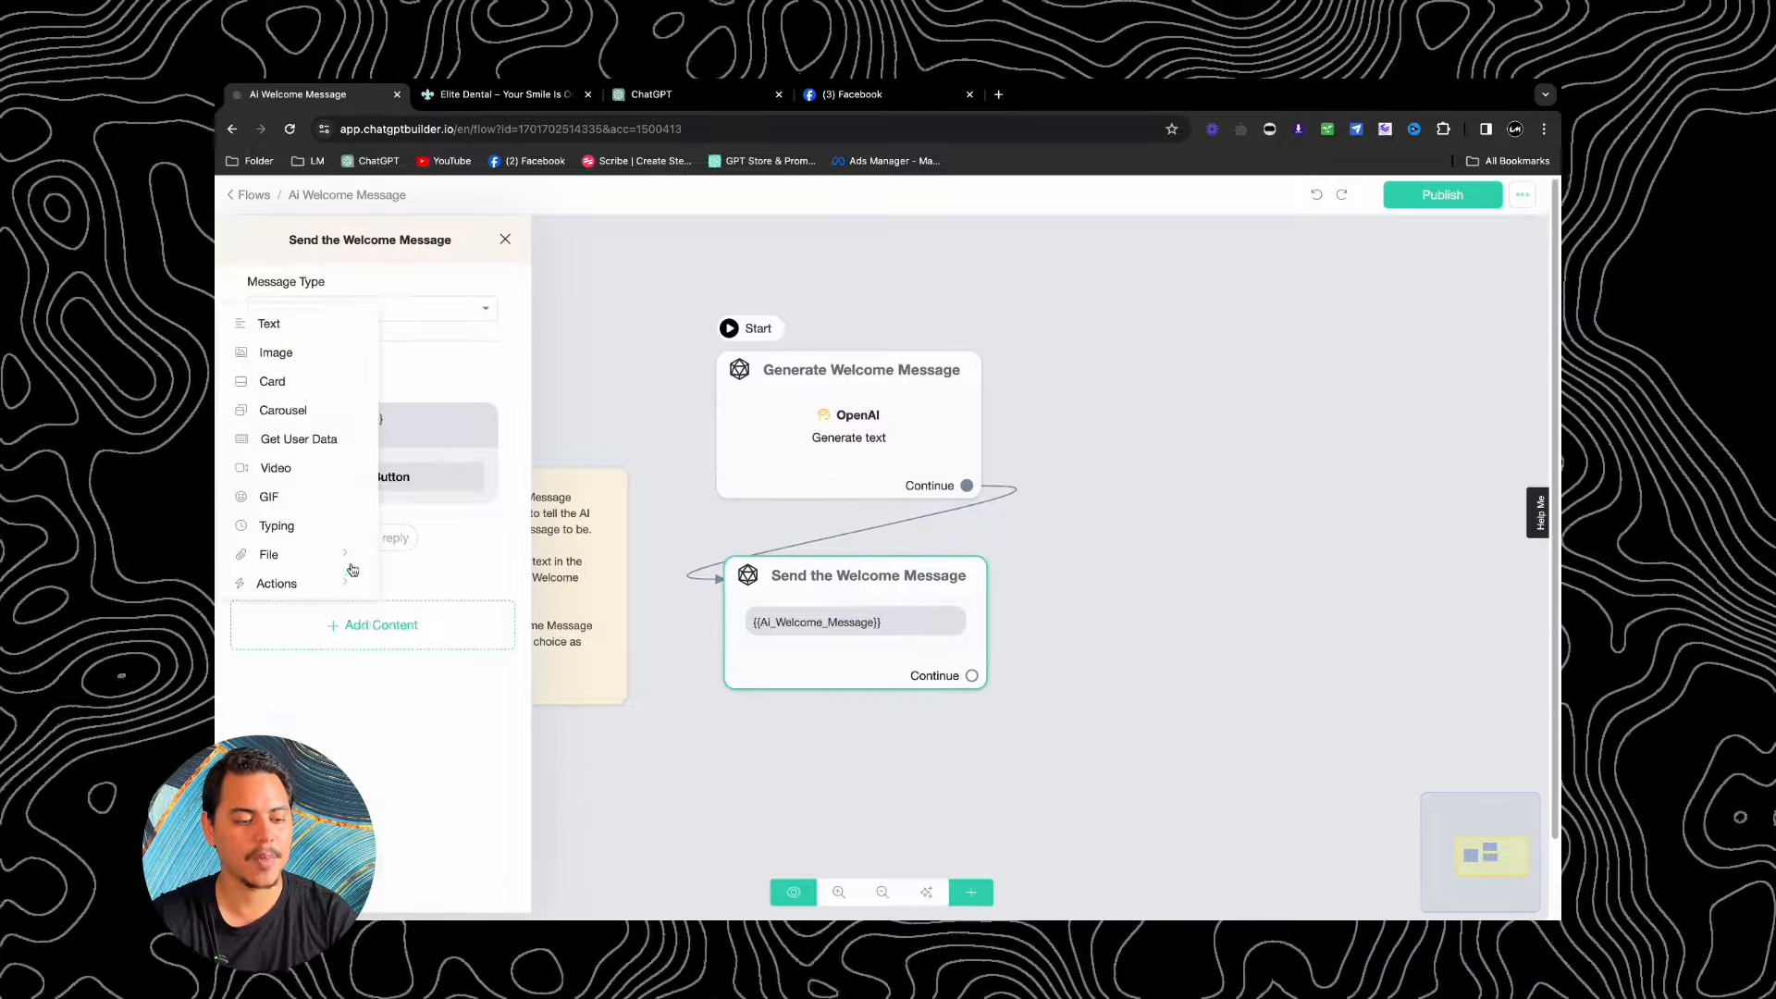
pyautogui.click(274, 498)
pyautogui.moveTo(515, 586); pyautogui.dragTo(487, 400)
pyautogui.click(482, 426)
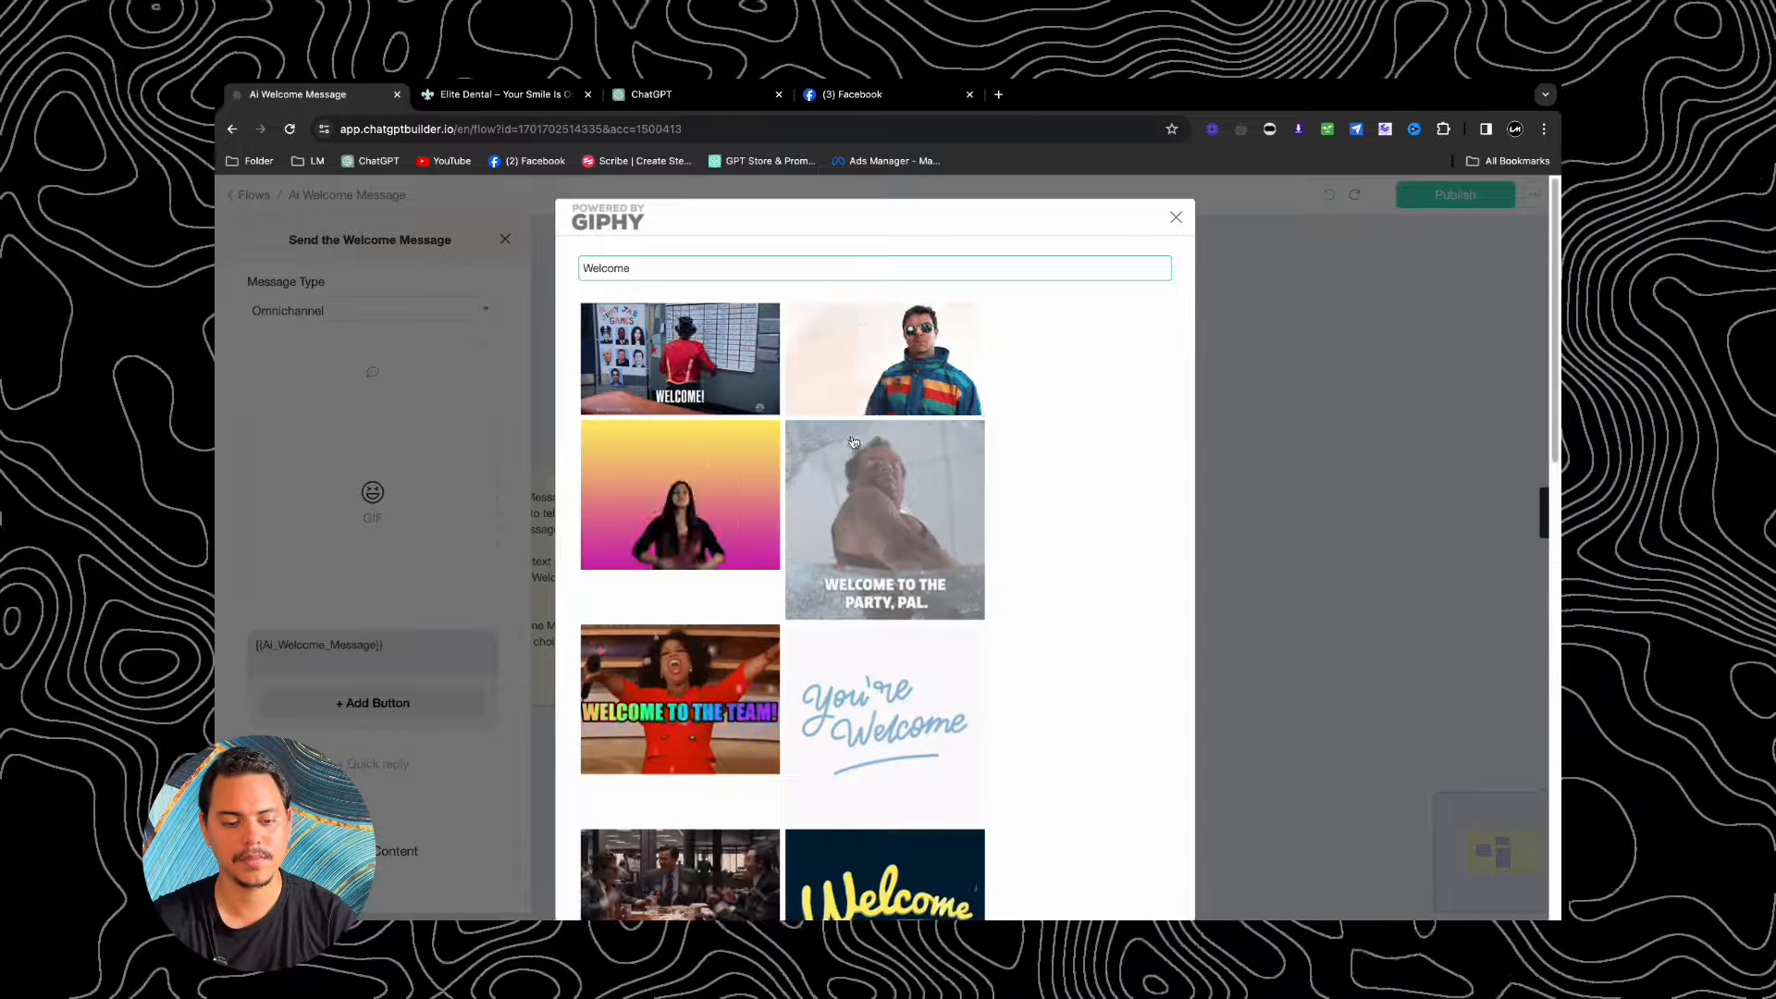
pyautogui.click(880, 516)
pyautogui.click(1200, 409)
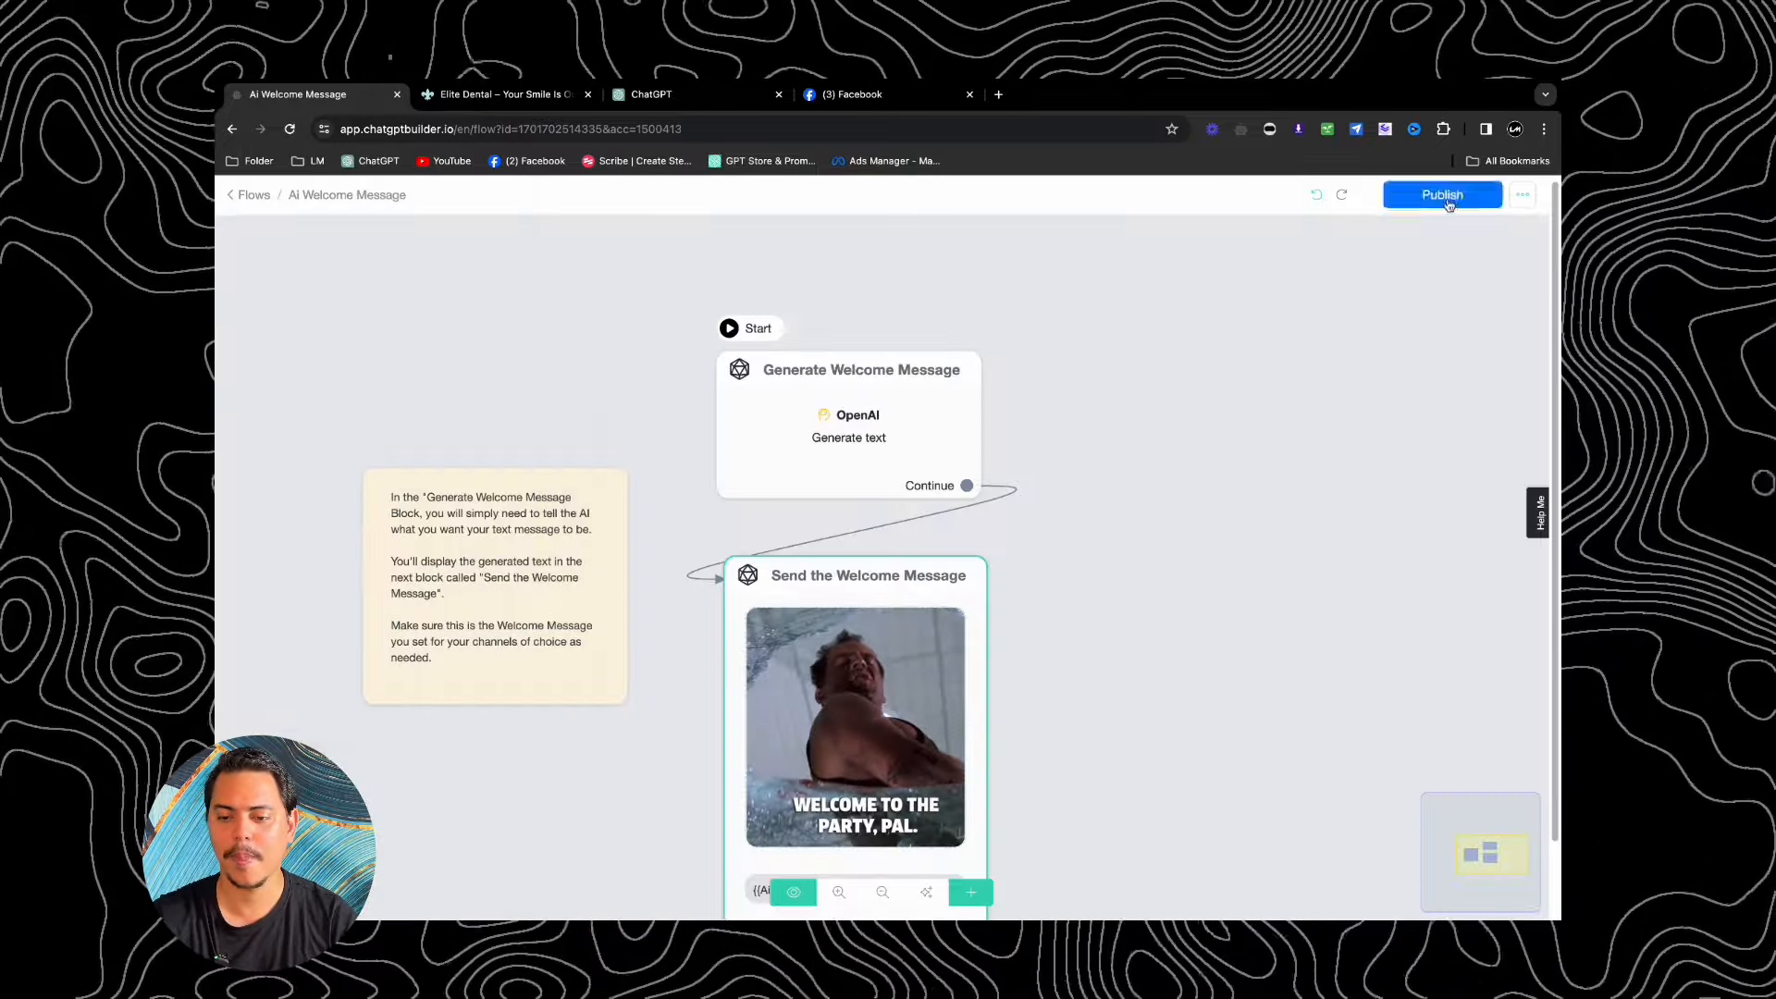
pyautogui.click(1443, 195)
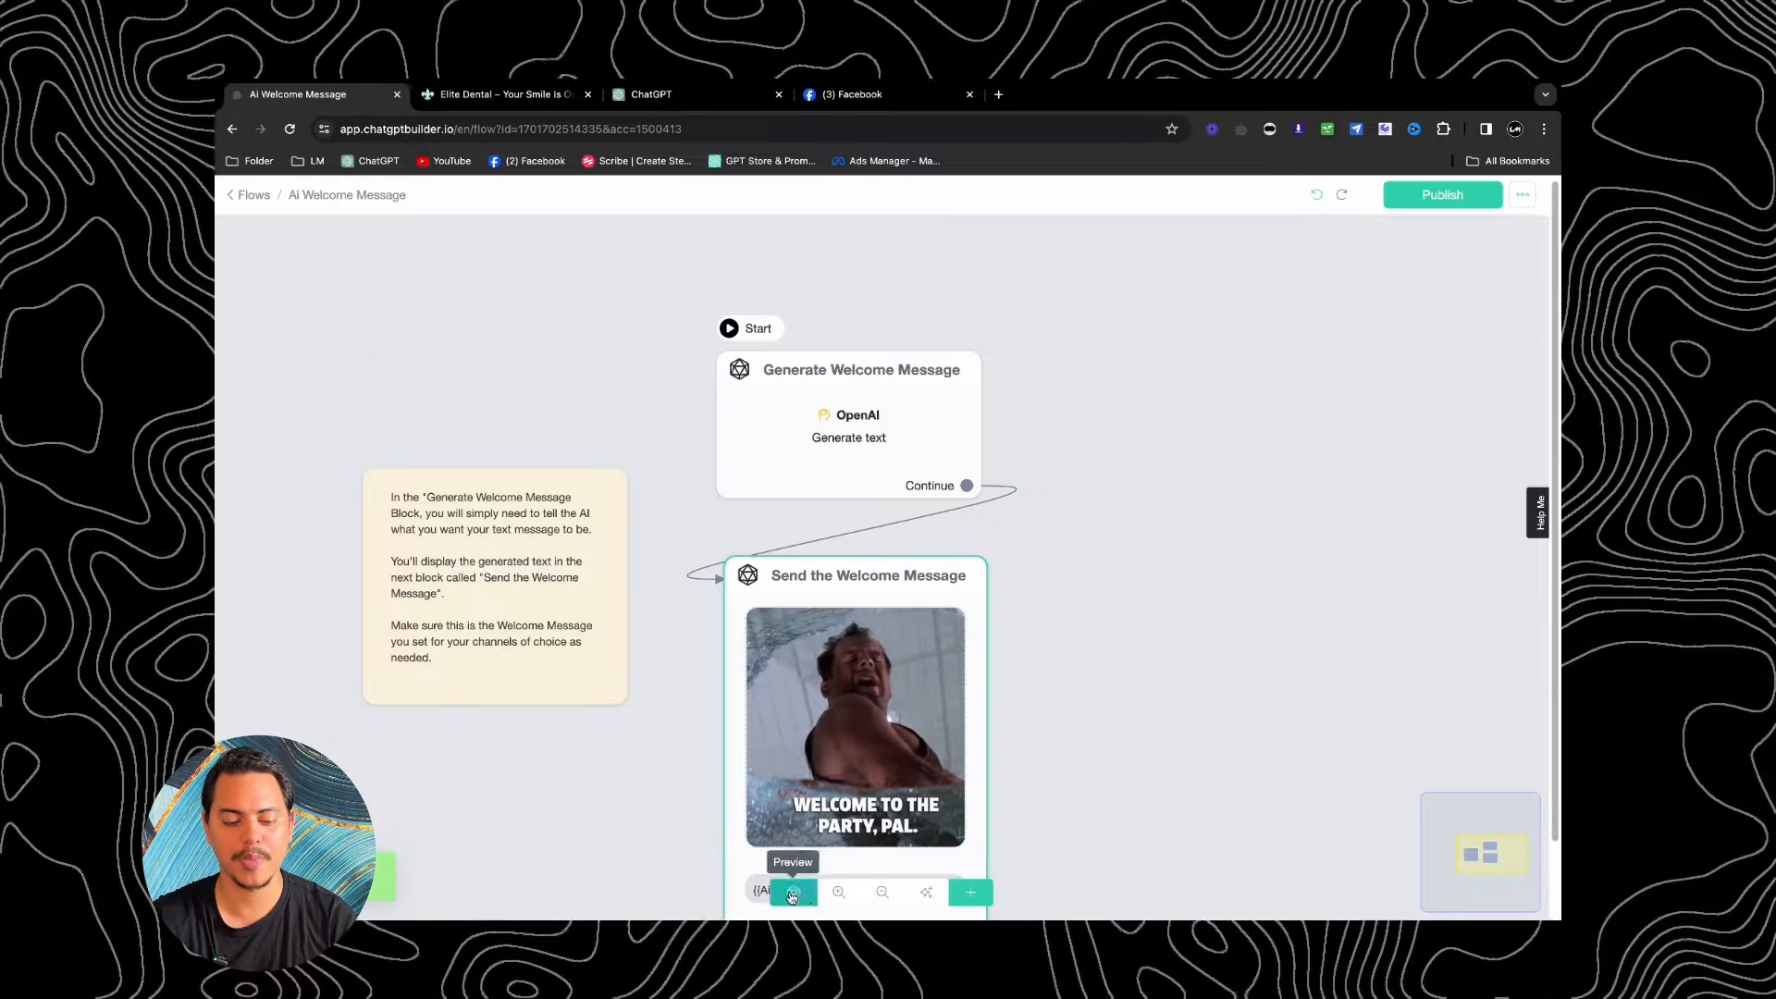
# Step: Test the flow in webchat by asking 'What is your number' and checking the answer against the dental website
pyautogui.click(800, 892)
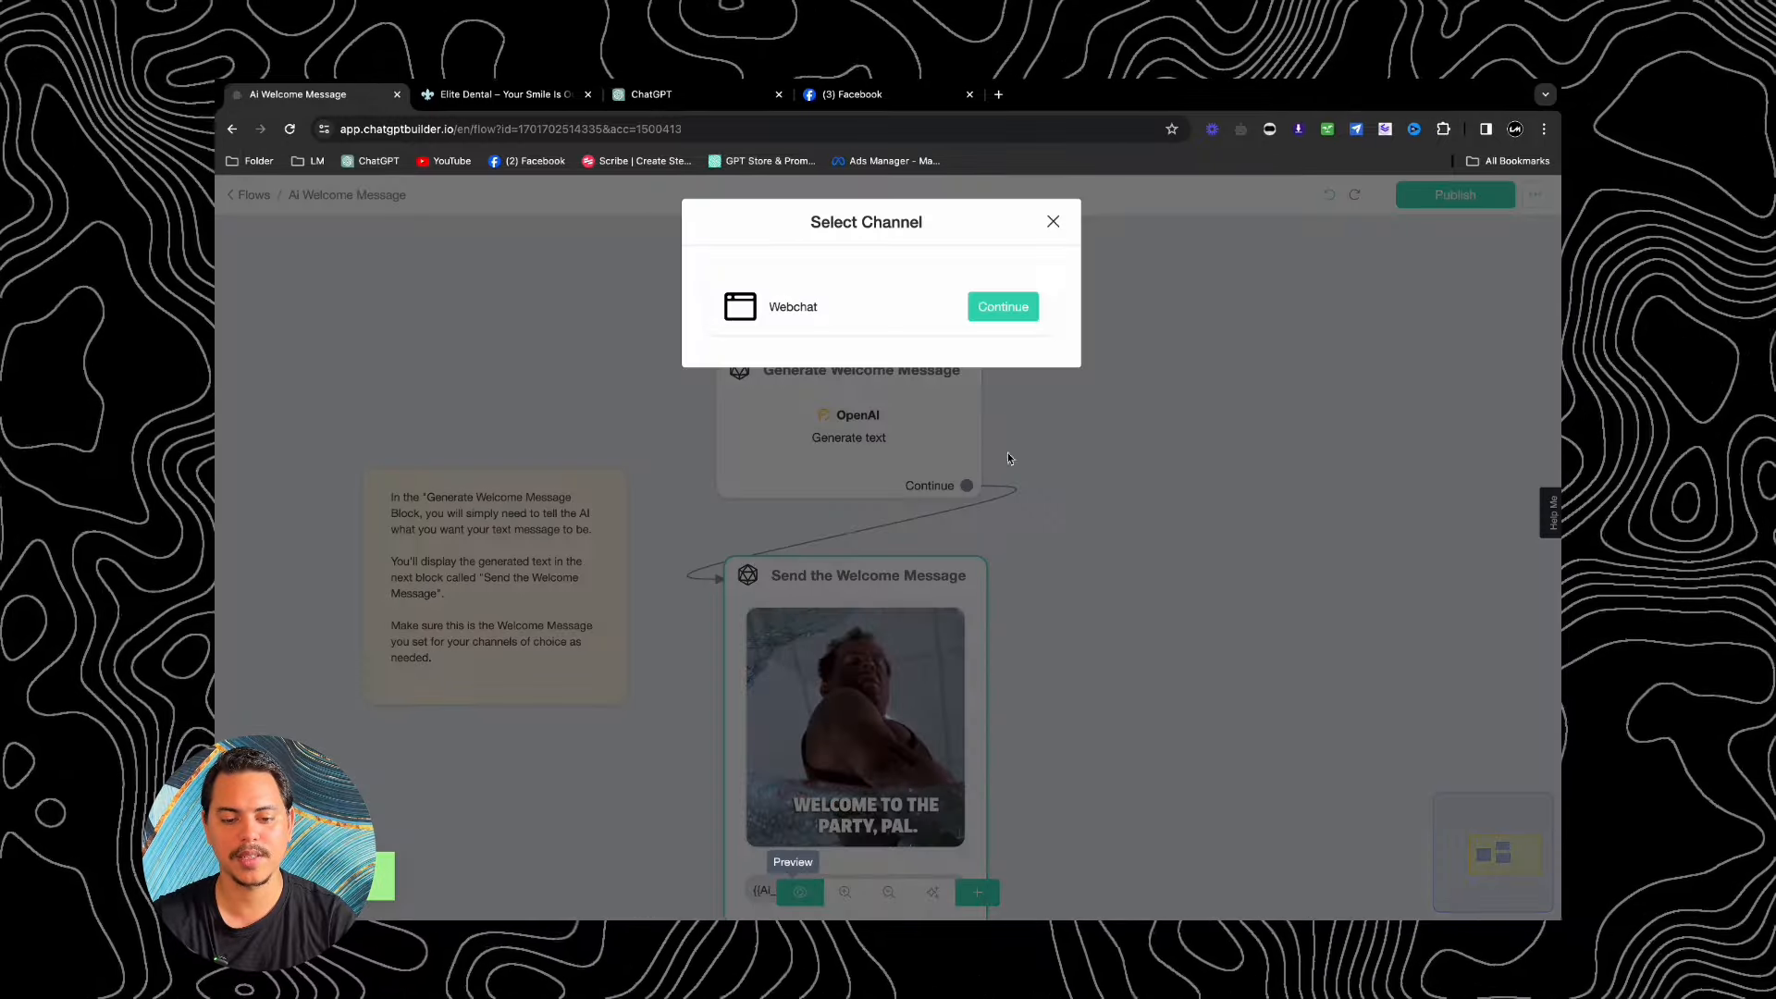
pyautogui.click(1005, 307)
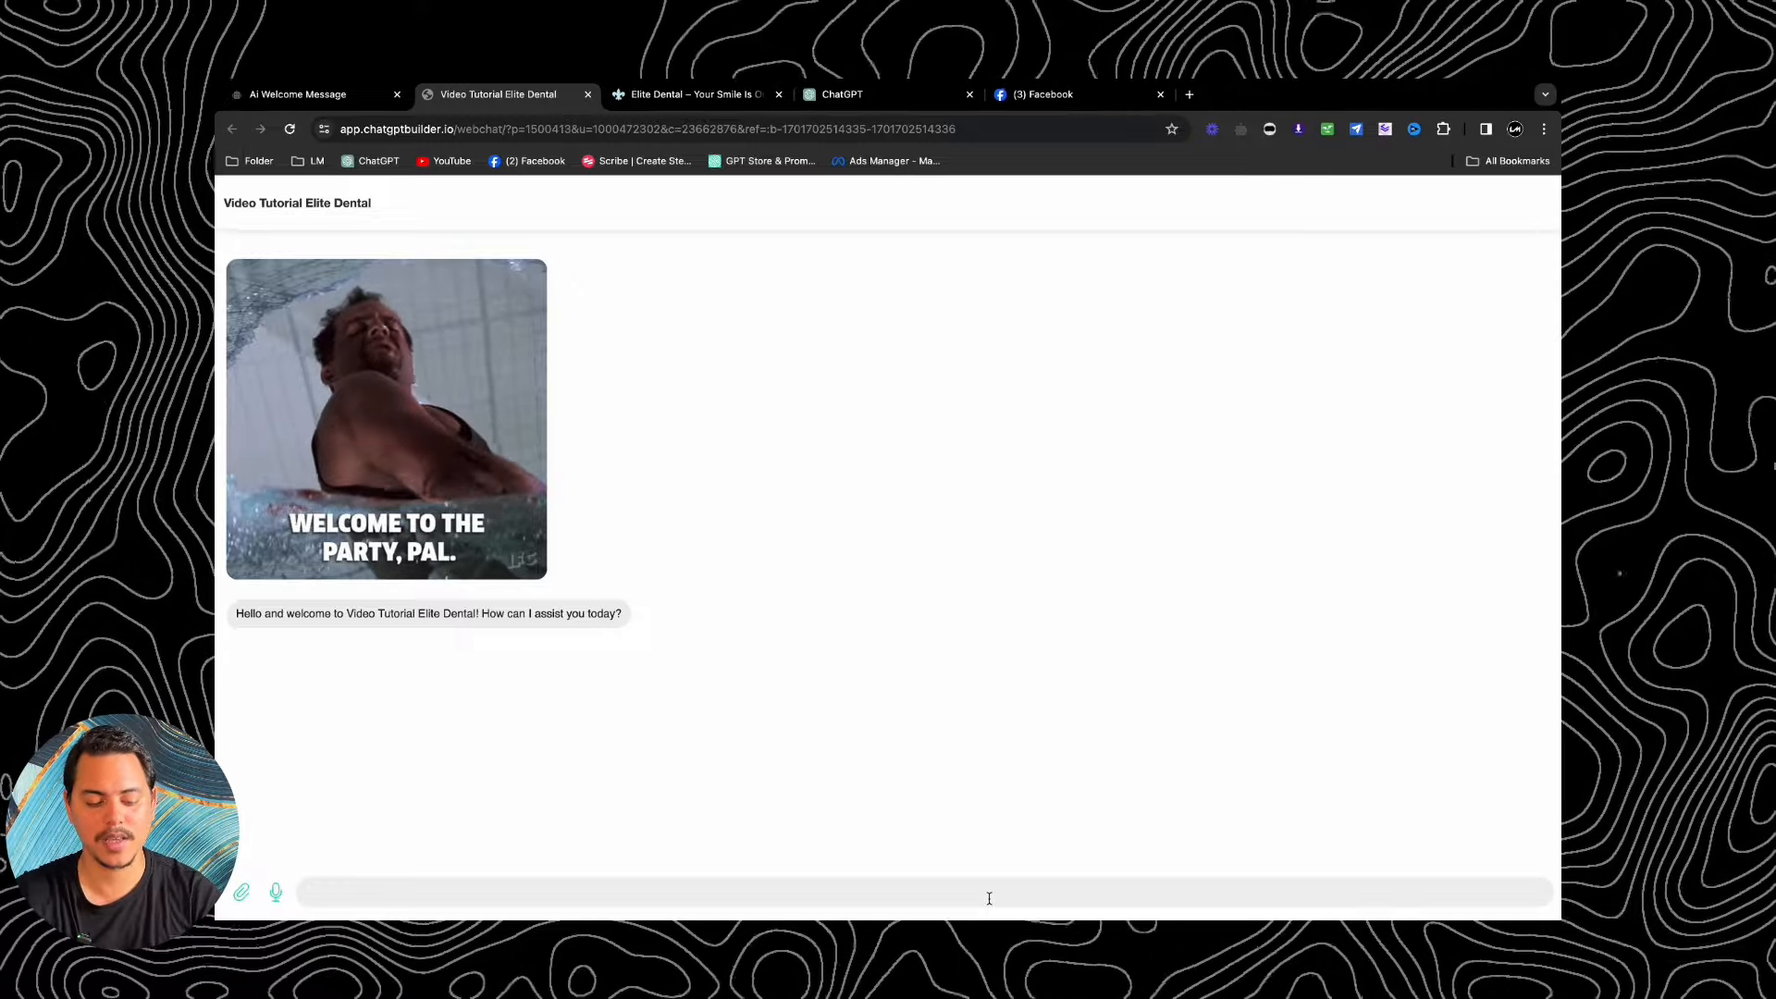
pyautogui.write('hat is your ')
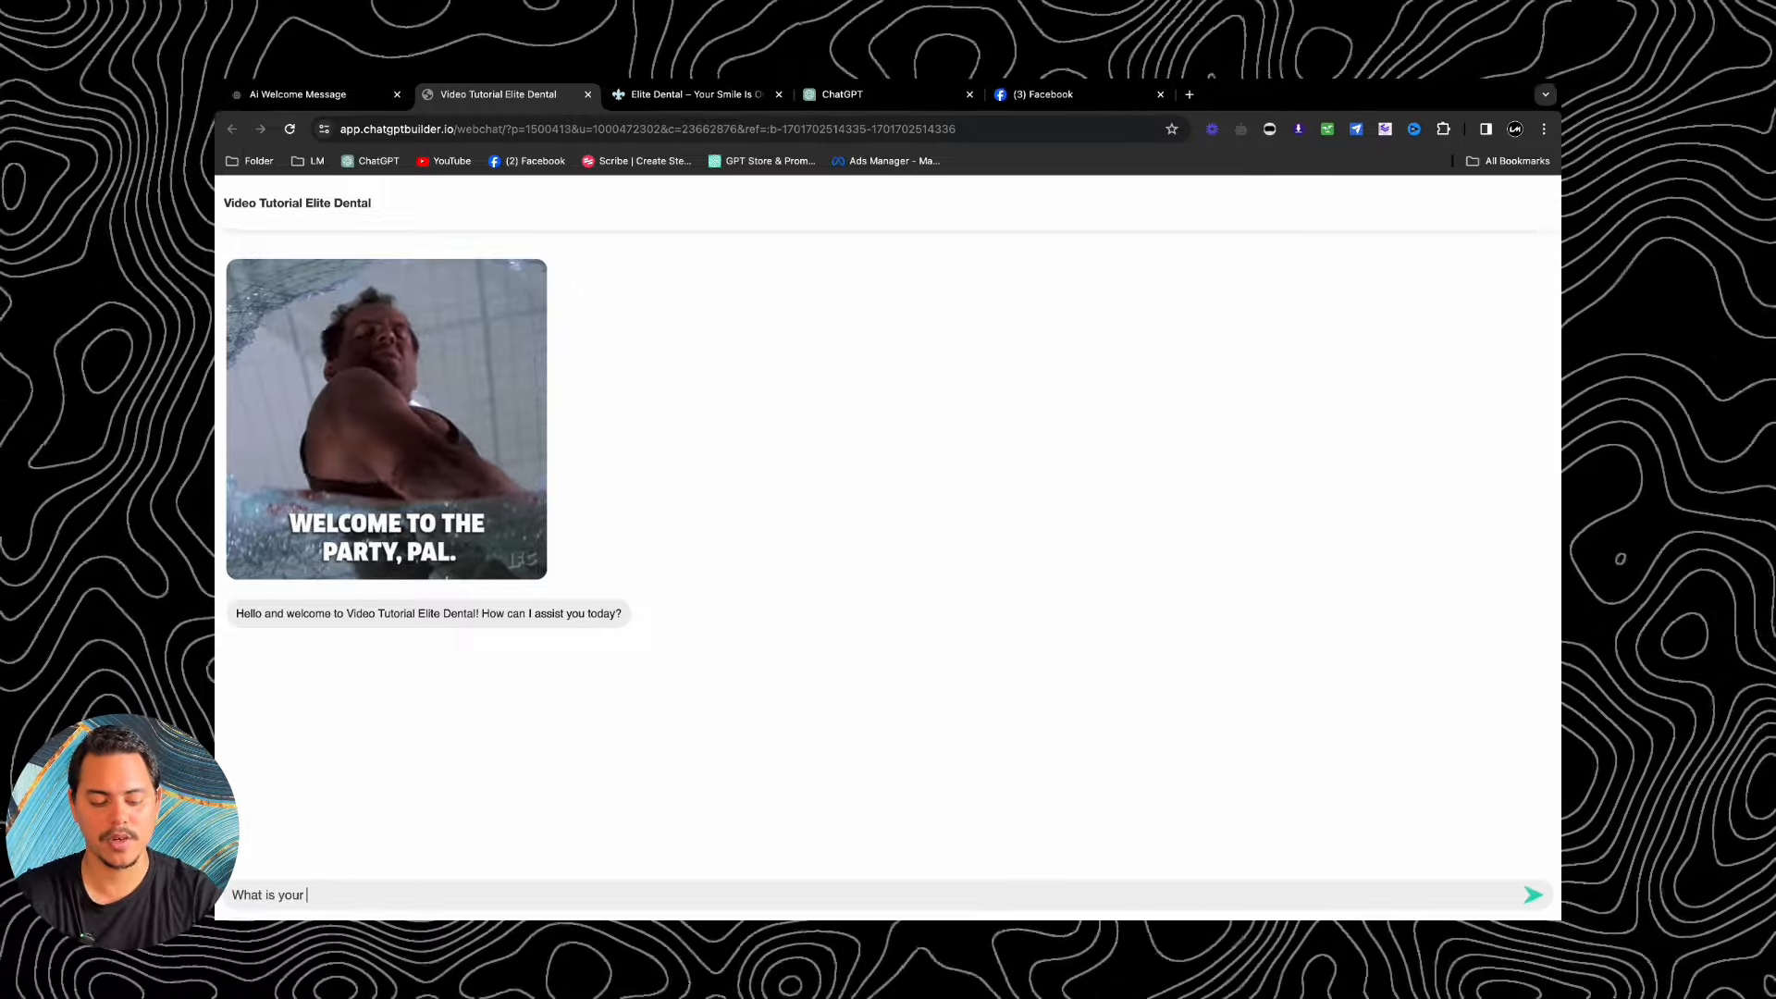
pyautogui.write('number')
pyautogui.press('Return')
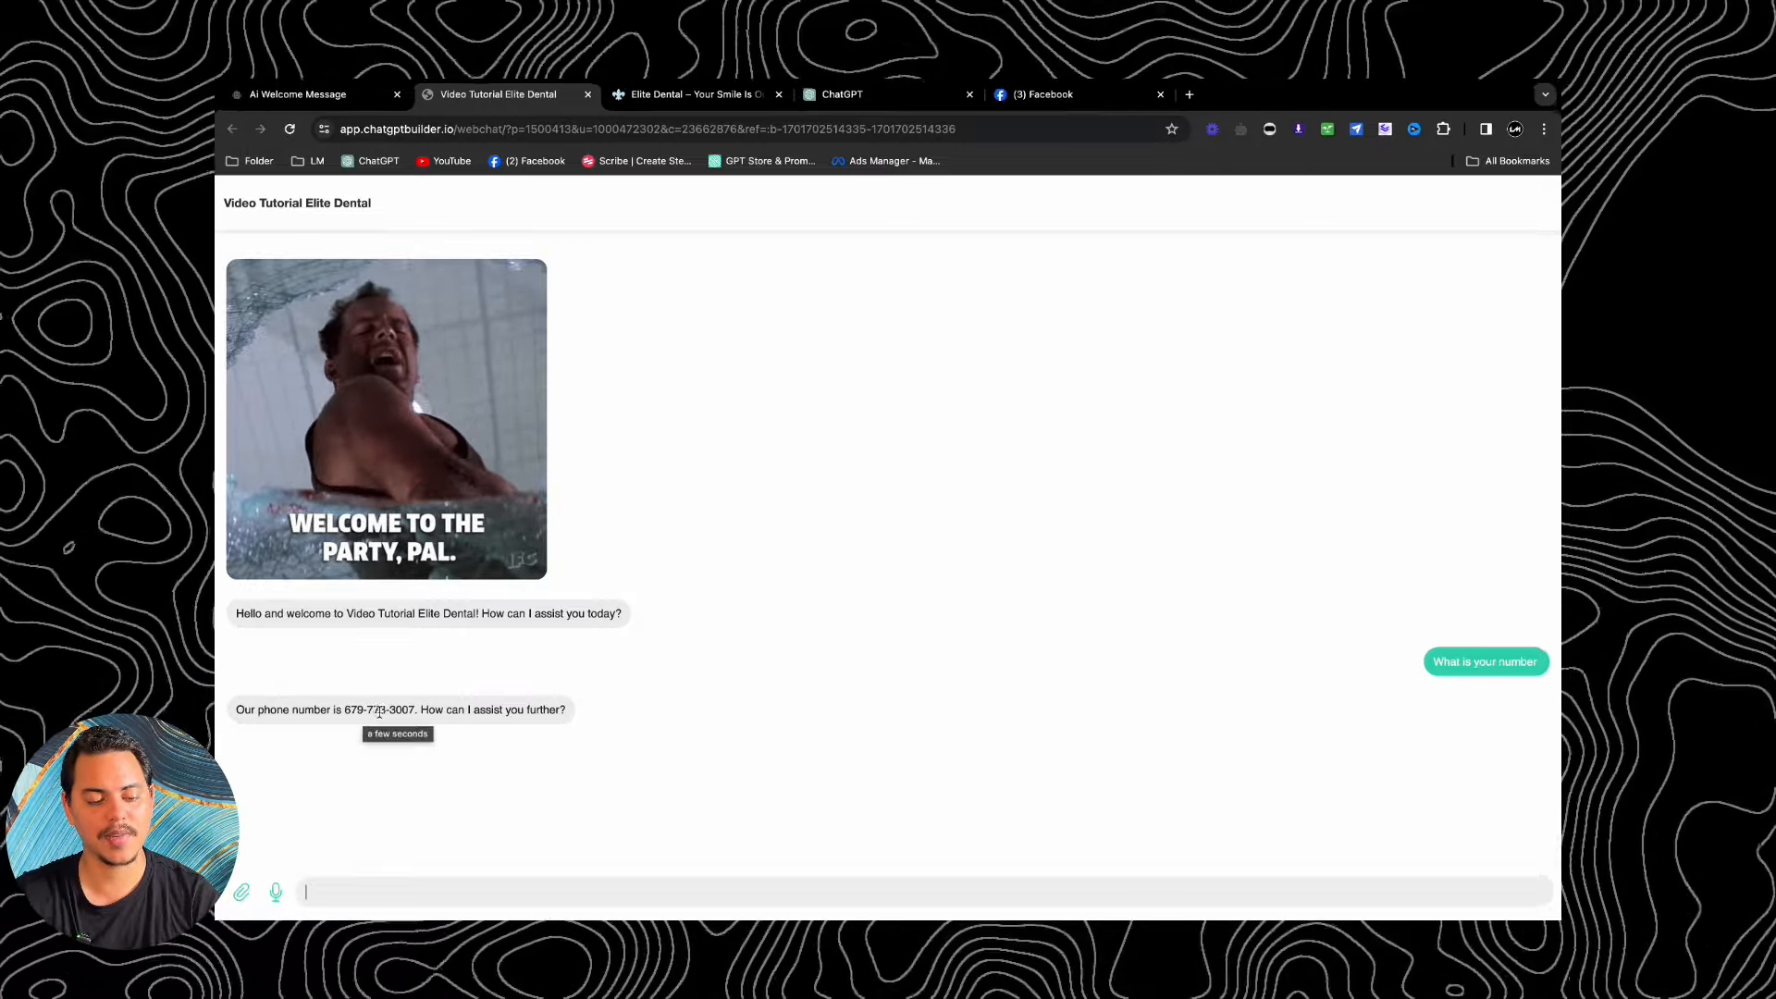
pyautogui.click(693, 93)
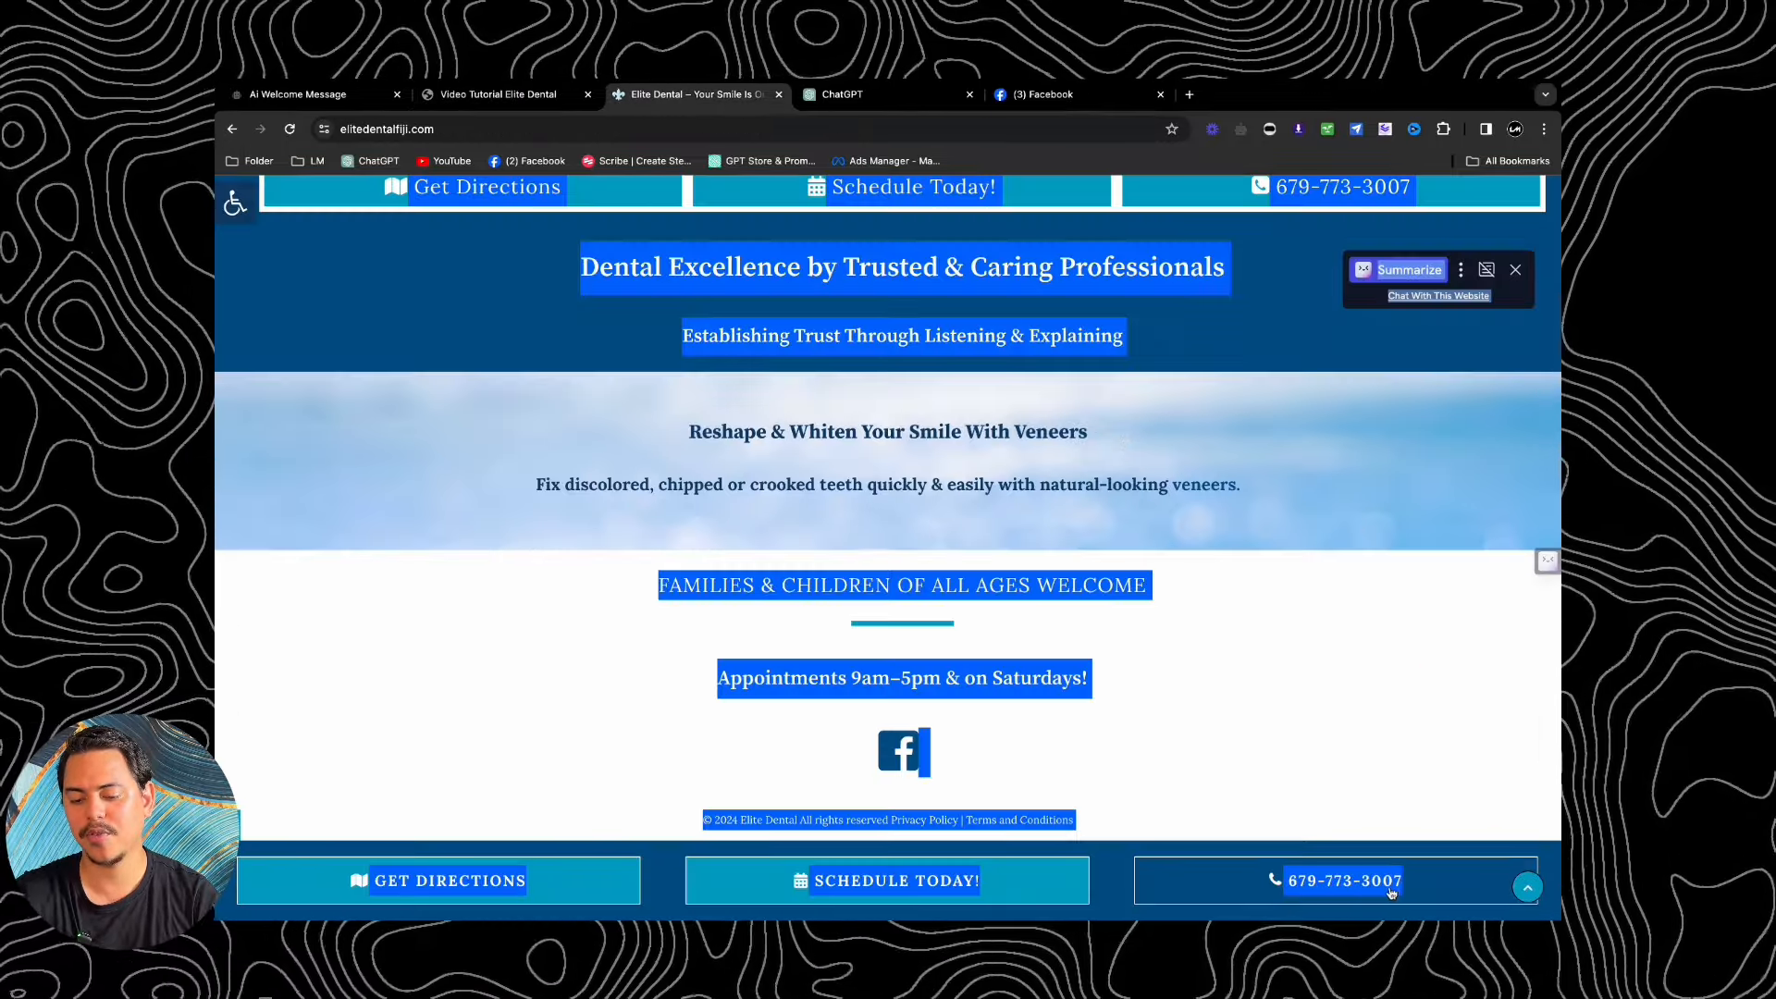
pyautogui.hotkey('ctrl', 'shift', 'Tab')
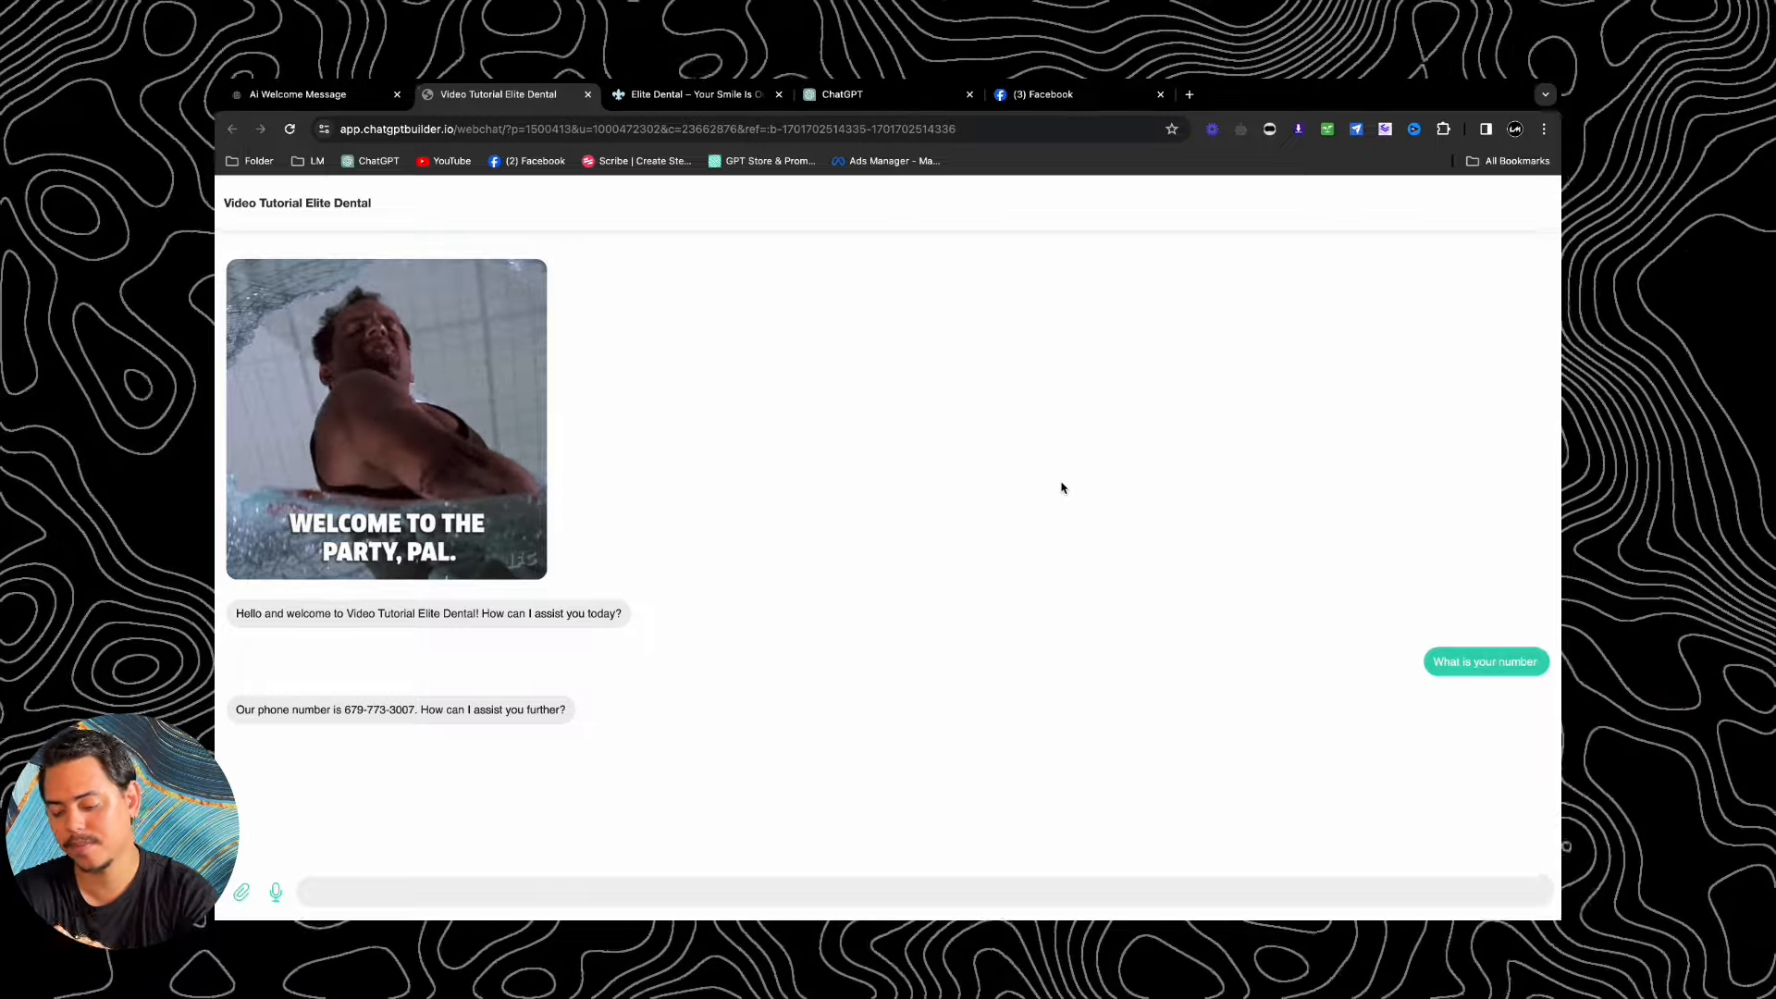
pyautogui.click(275, 892)
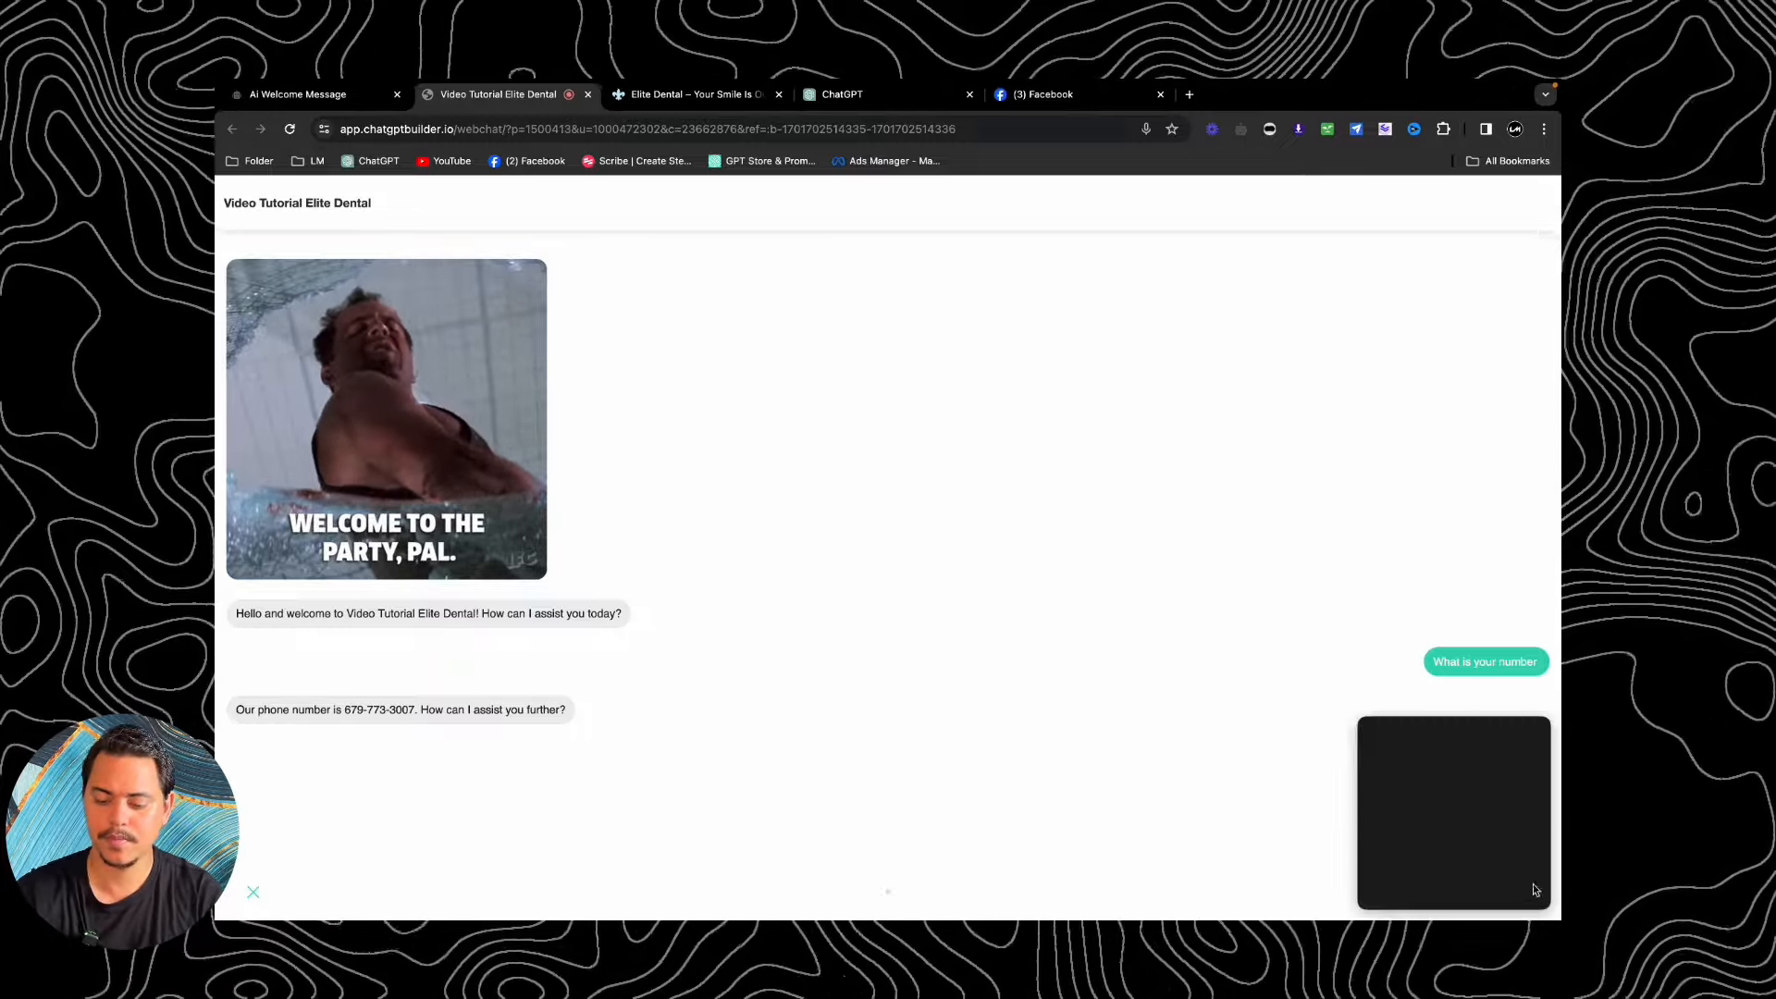
# Step: Send a 7-second voice message to the bot, then return to the Ai Welcome Message flow
pyautogui.click(1523, 893)
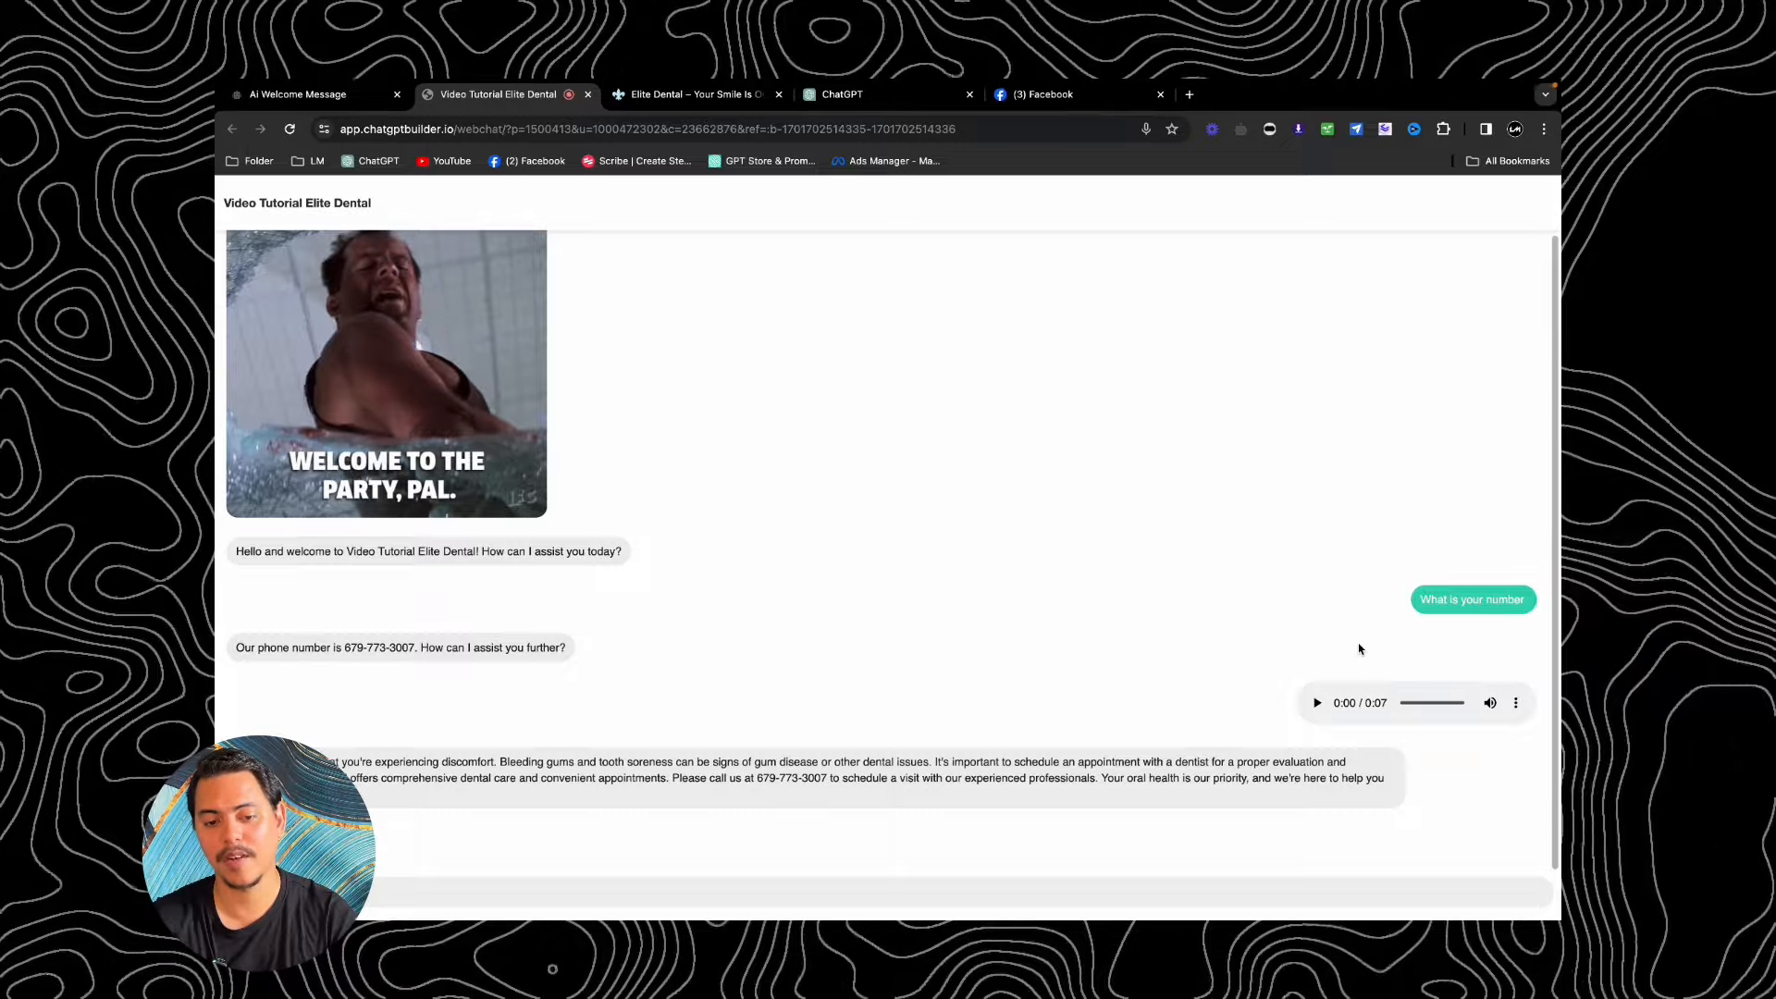
pyautogui.click(307, 96)
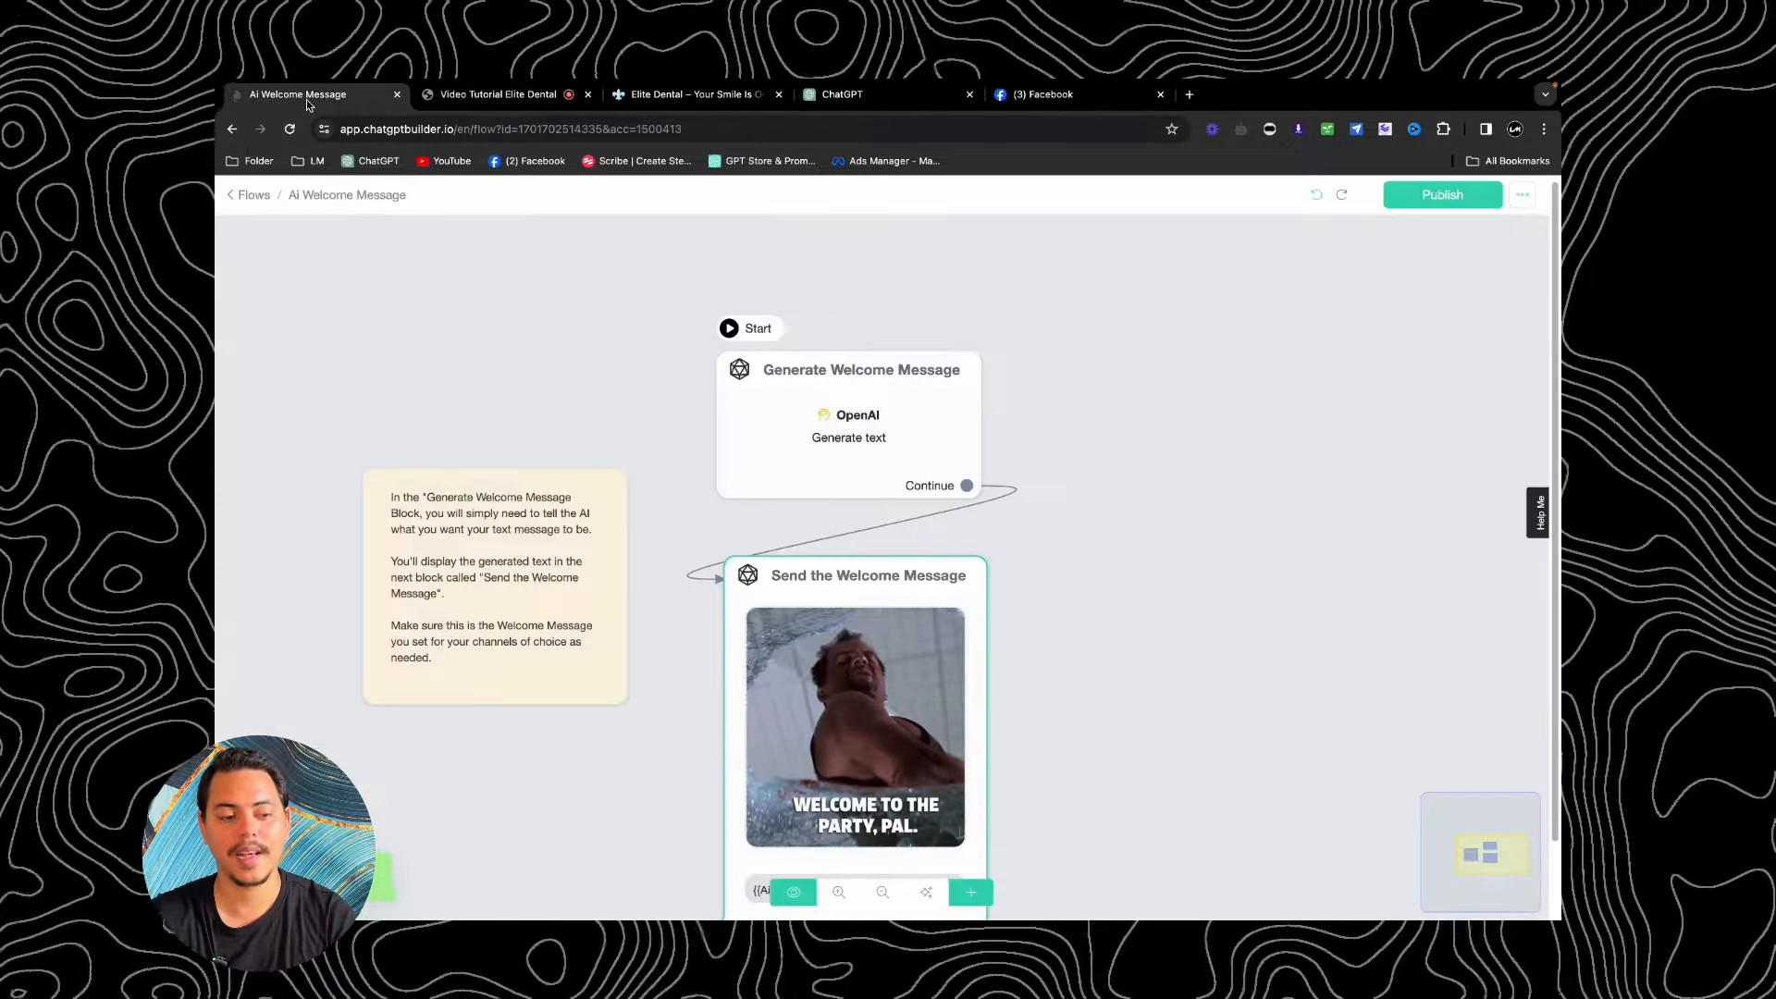
# Step: Go from the Flows list to the bot's Settings and show its Channels section
pyautogui.click(257, 196)
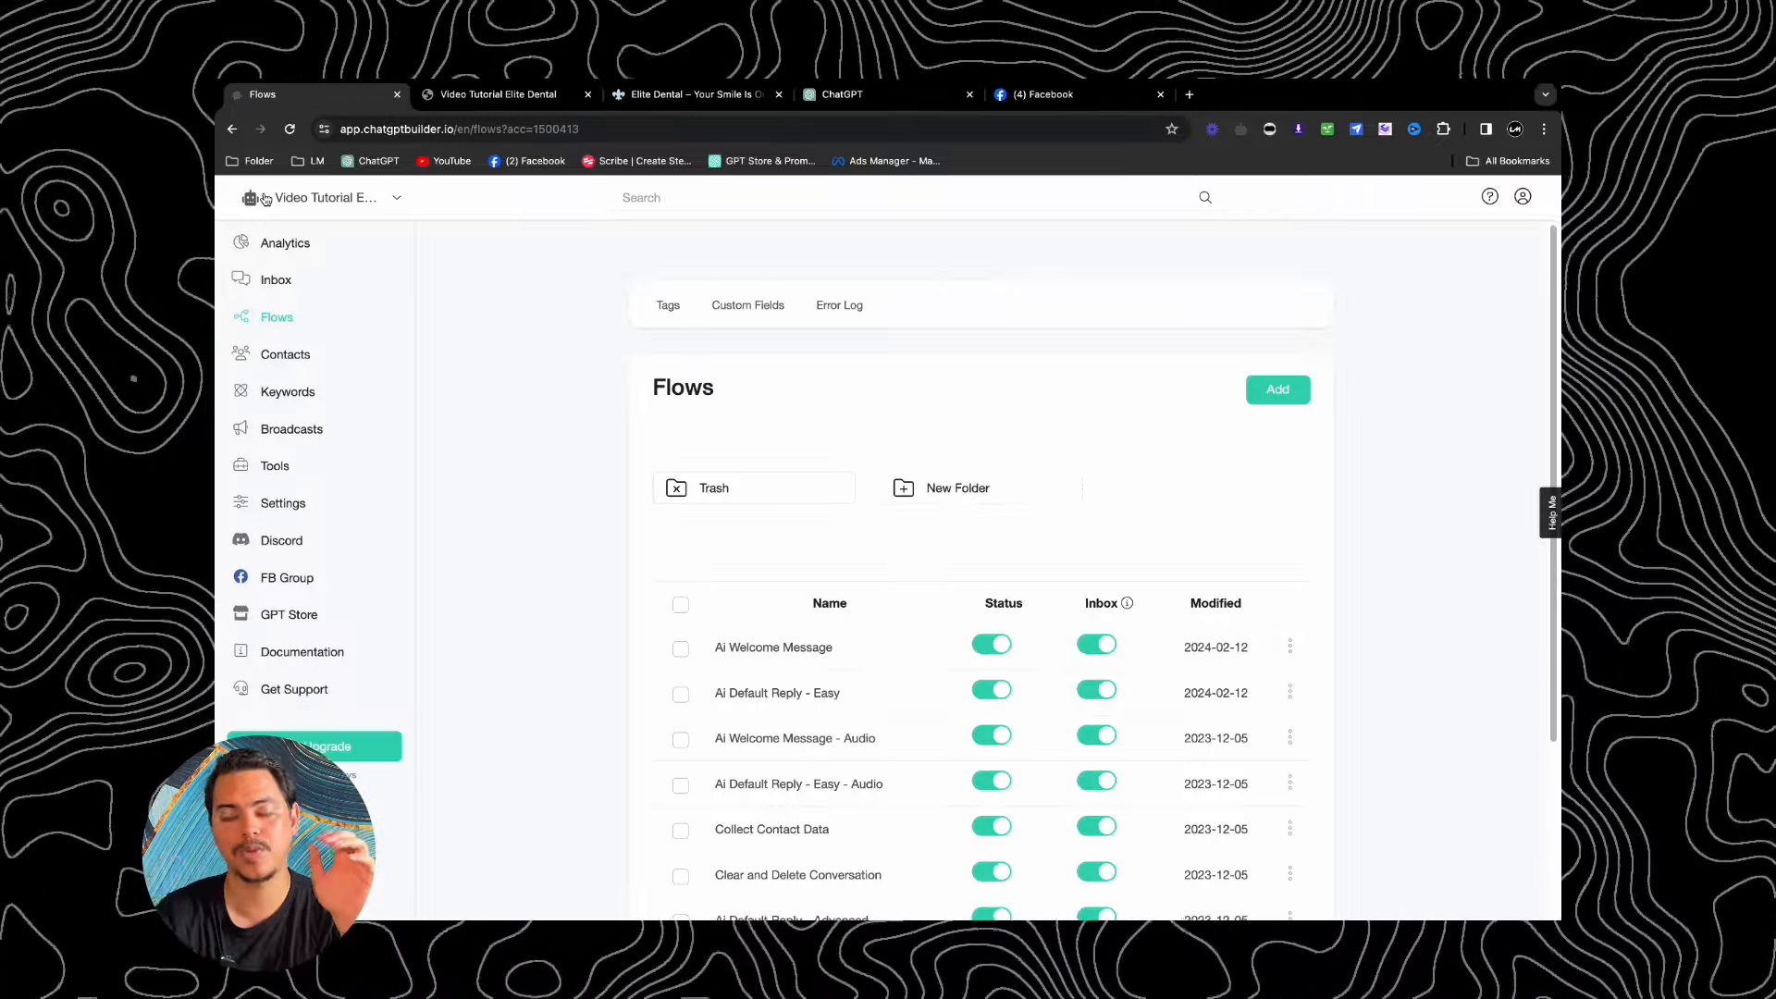
pyautogui.click(287, 501)
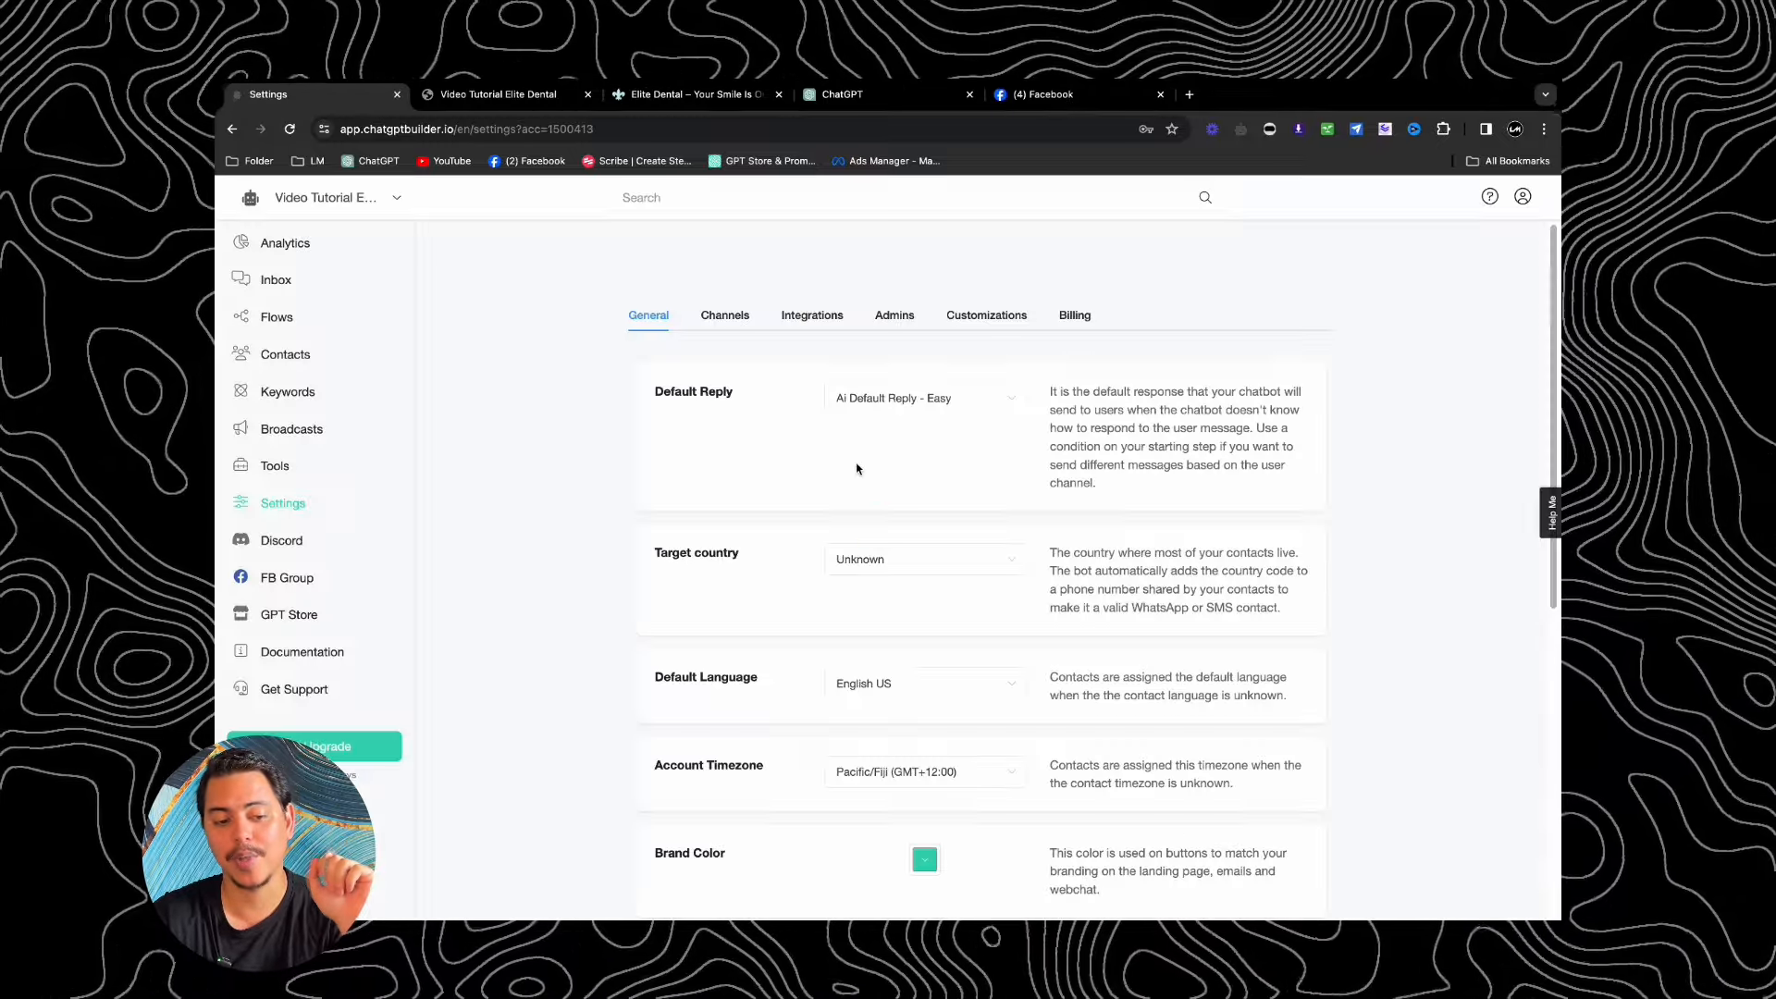
pyautogui.click(730, 323)
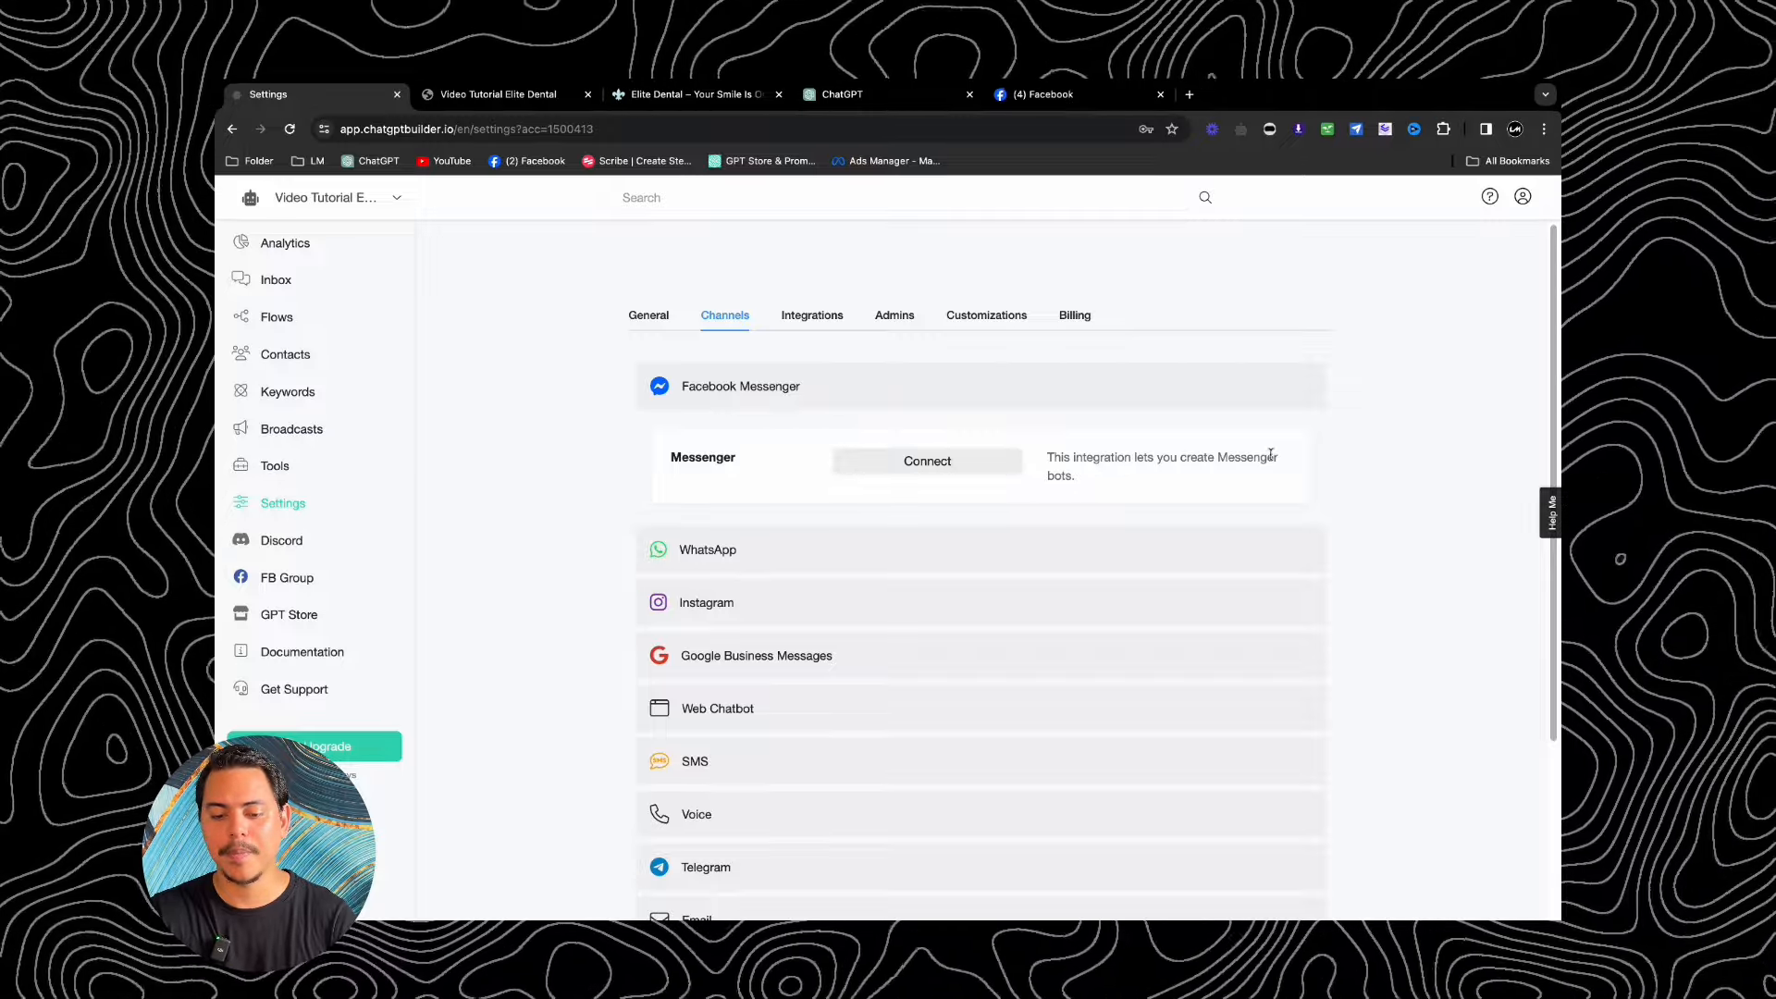
# Step: Connect the bot to Facebook Messenger using the previously linked Facebook account
pyautogui.click(938, 459)
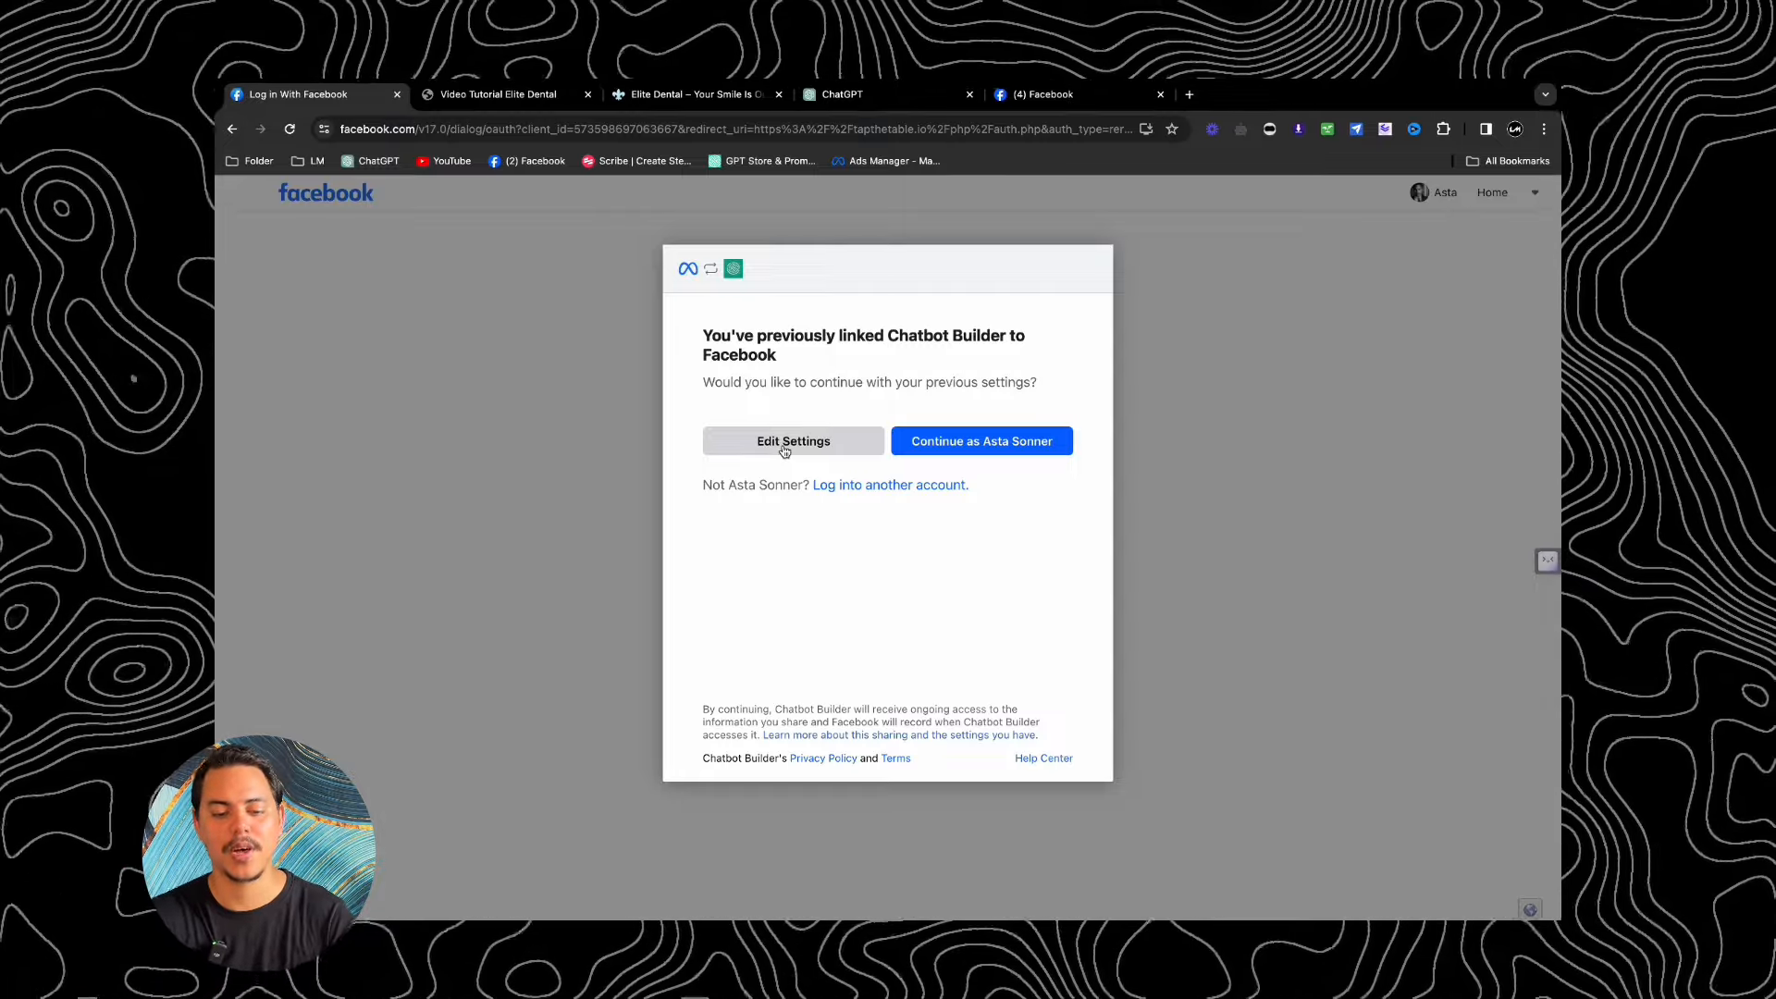
pyautogui.click(1010, 452)
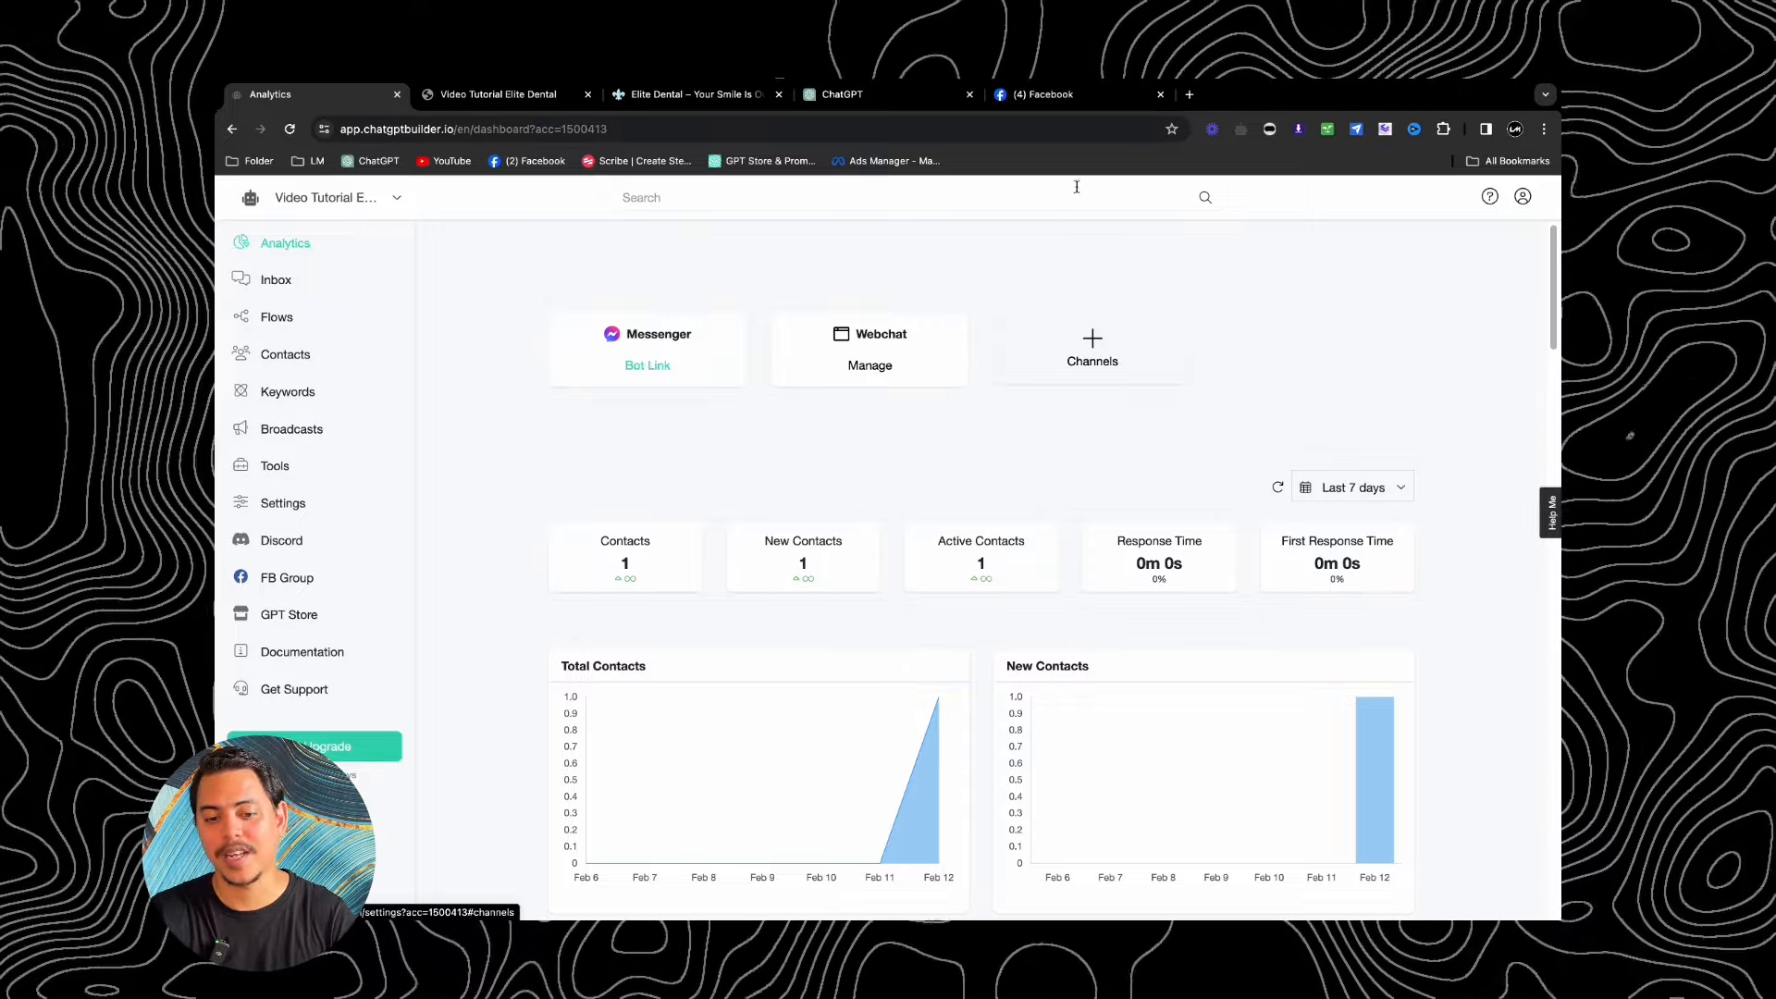
# Step: Search Facebook for 'innovate x solutions', then go back to the builder and open the bot's settings
pyautogui.click(1071, 100)
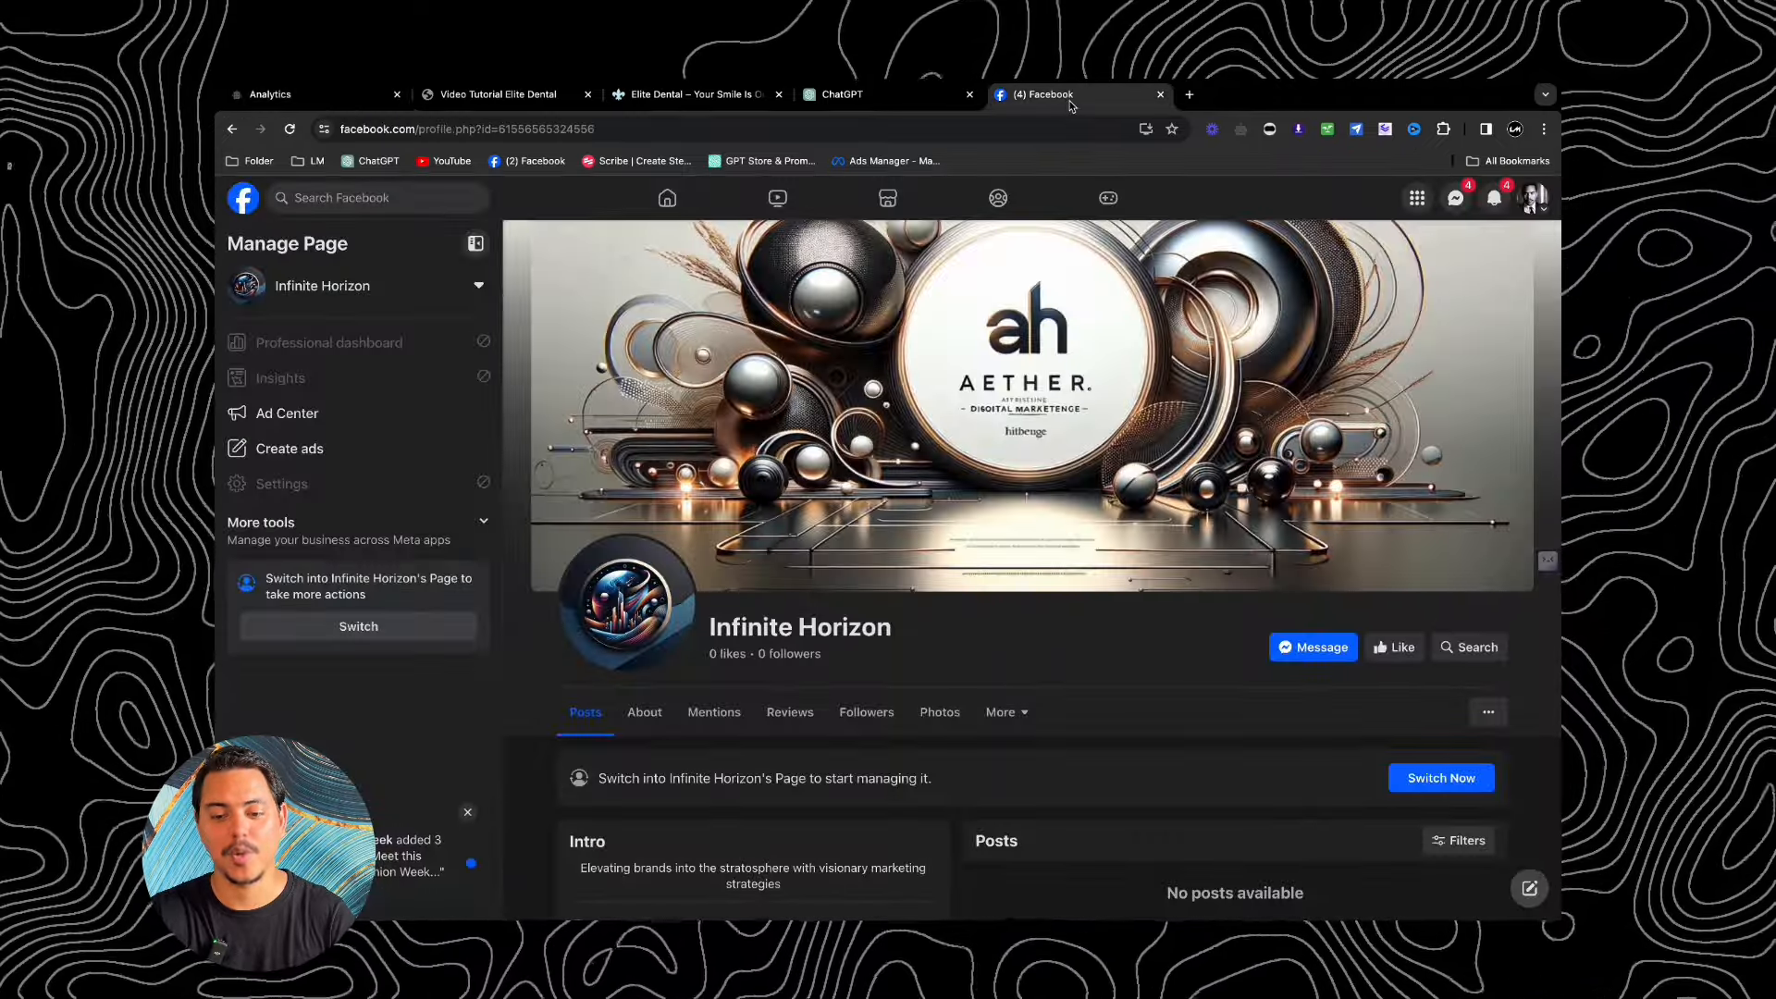
pyautogui.click(405, 197)
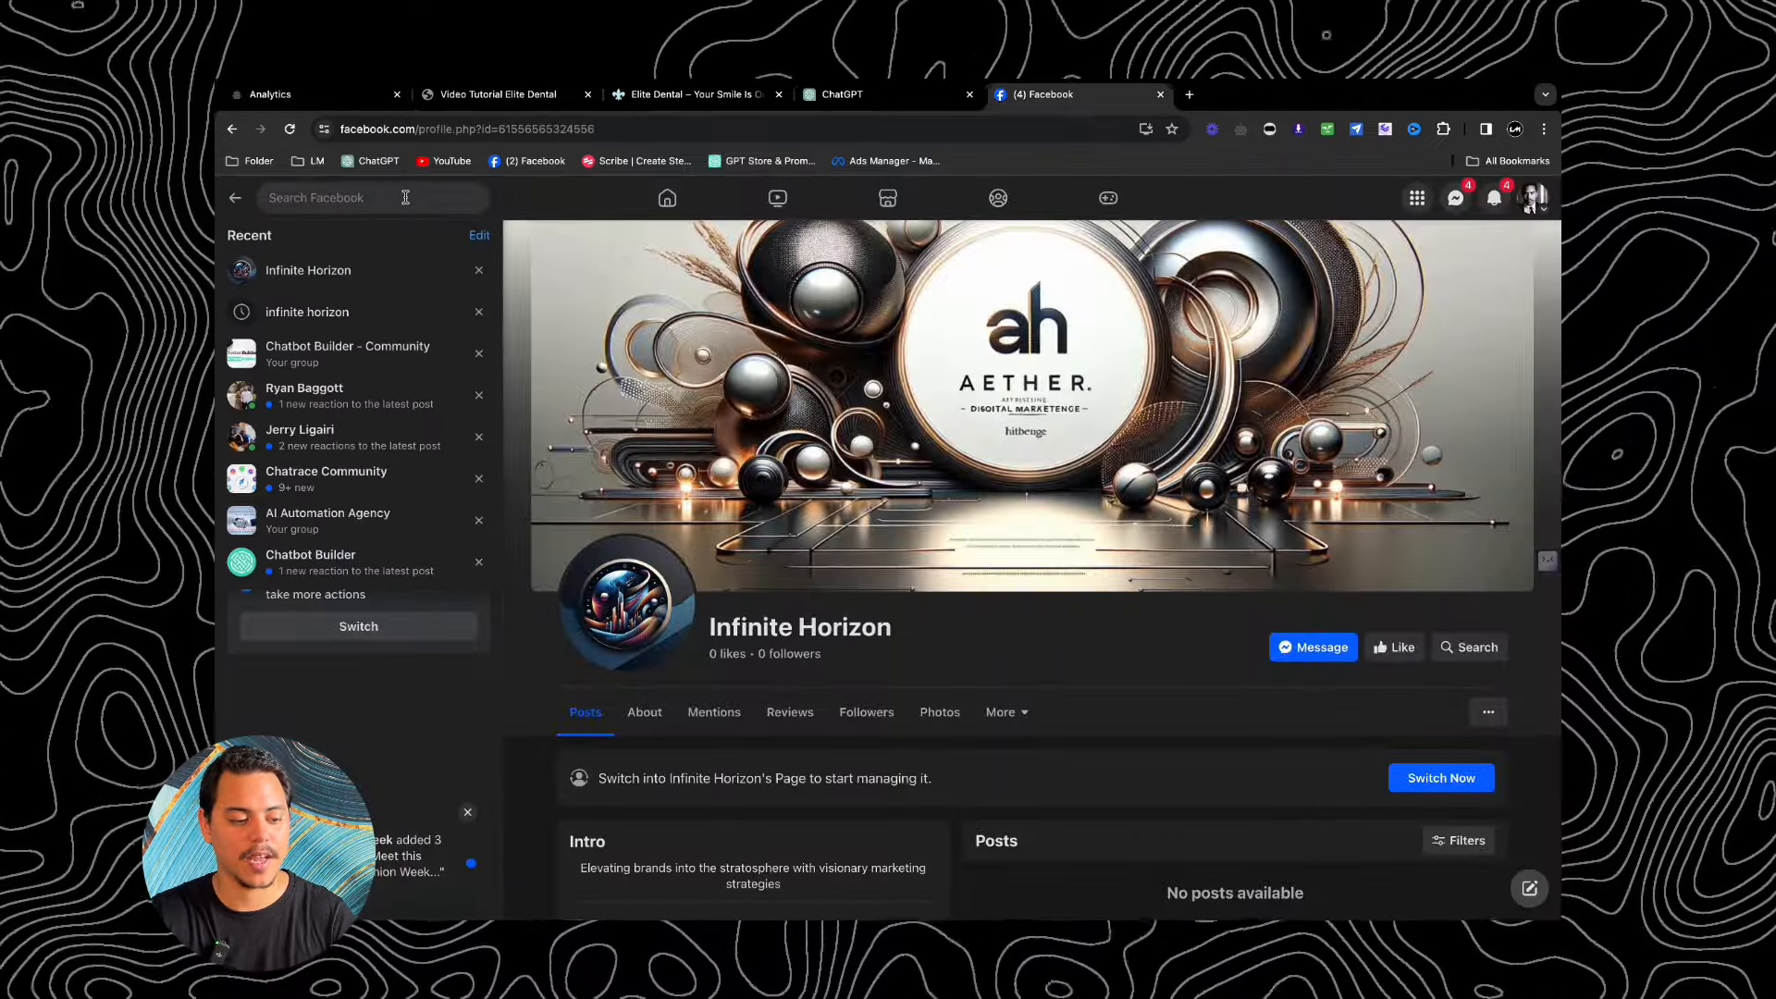
pyautogui.write('innovate x solutions')
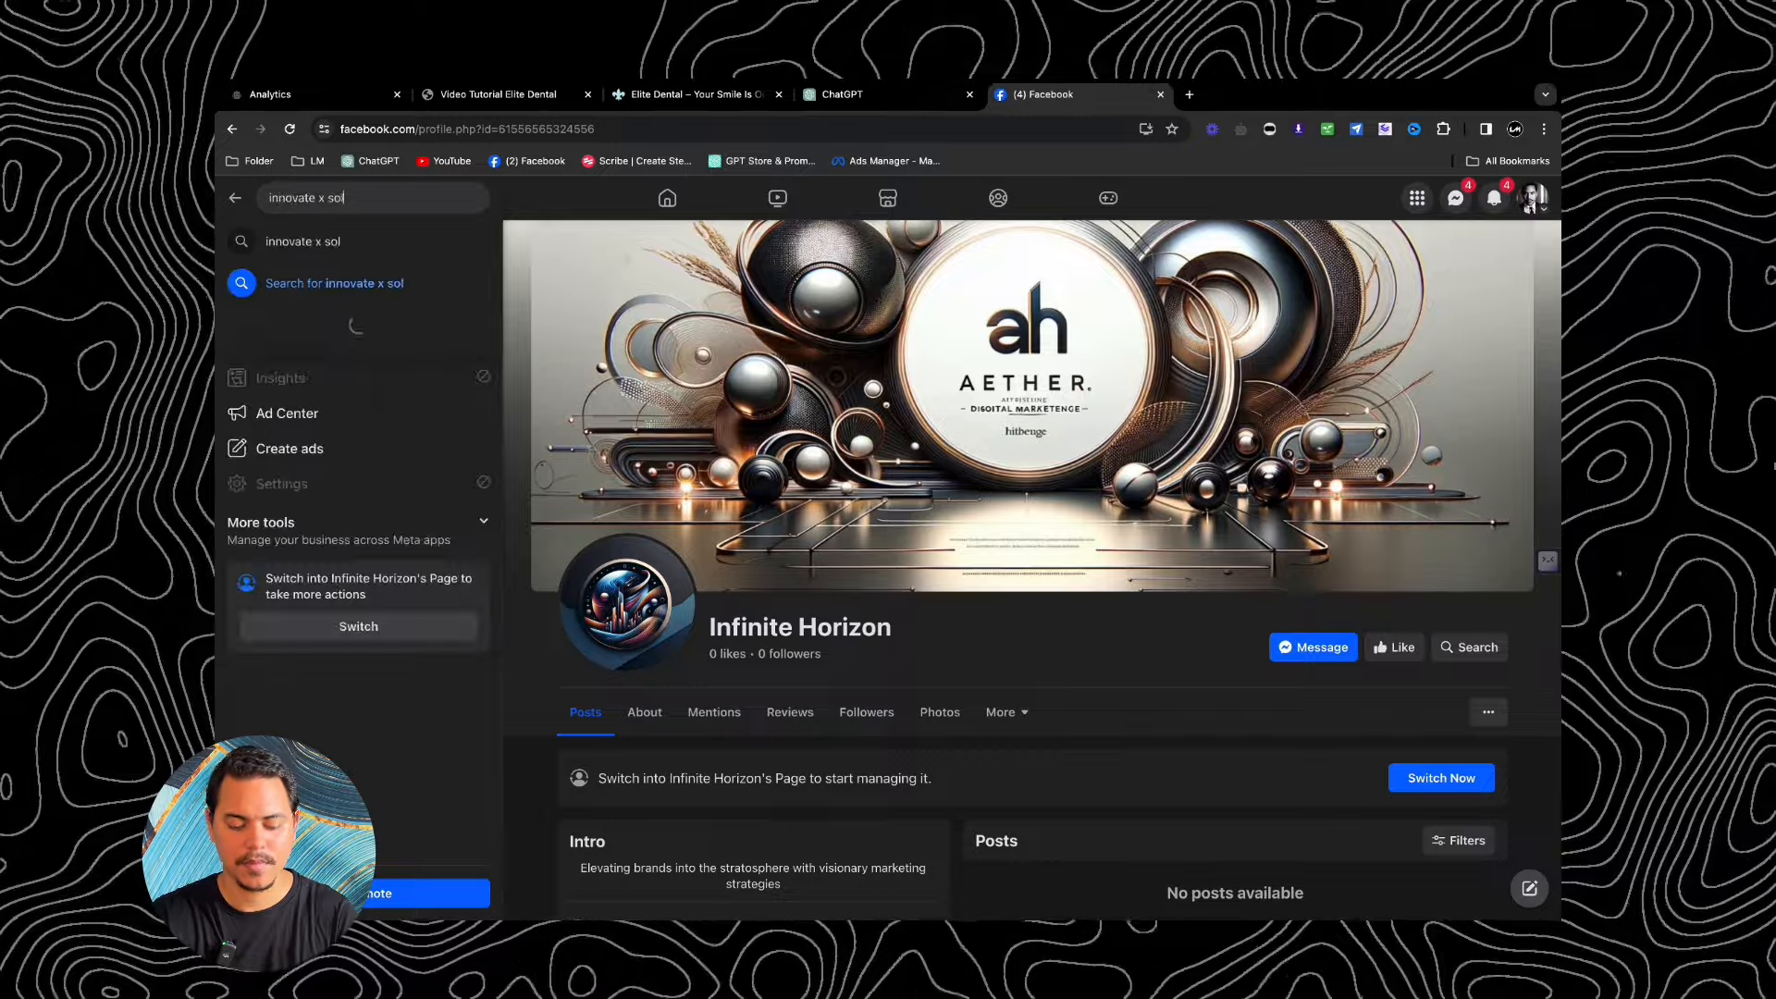
pyautogui.press('Return')
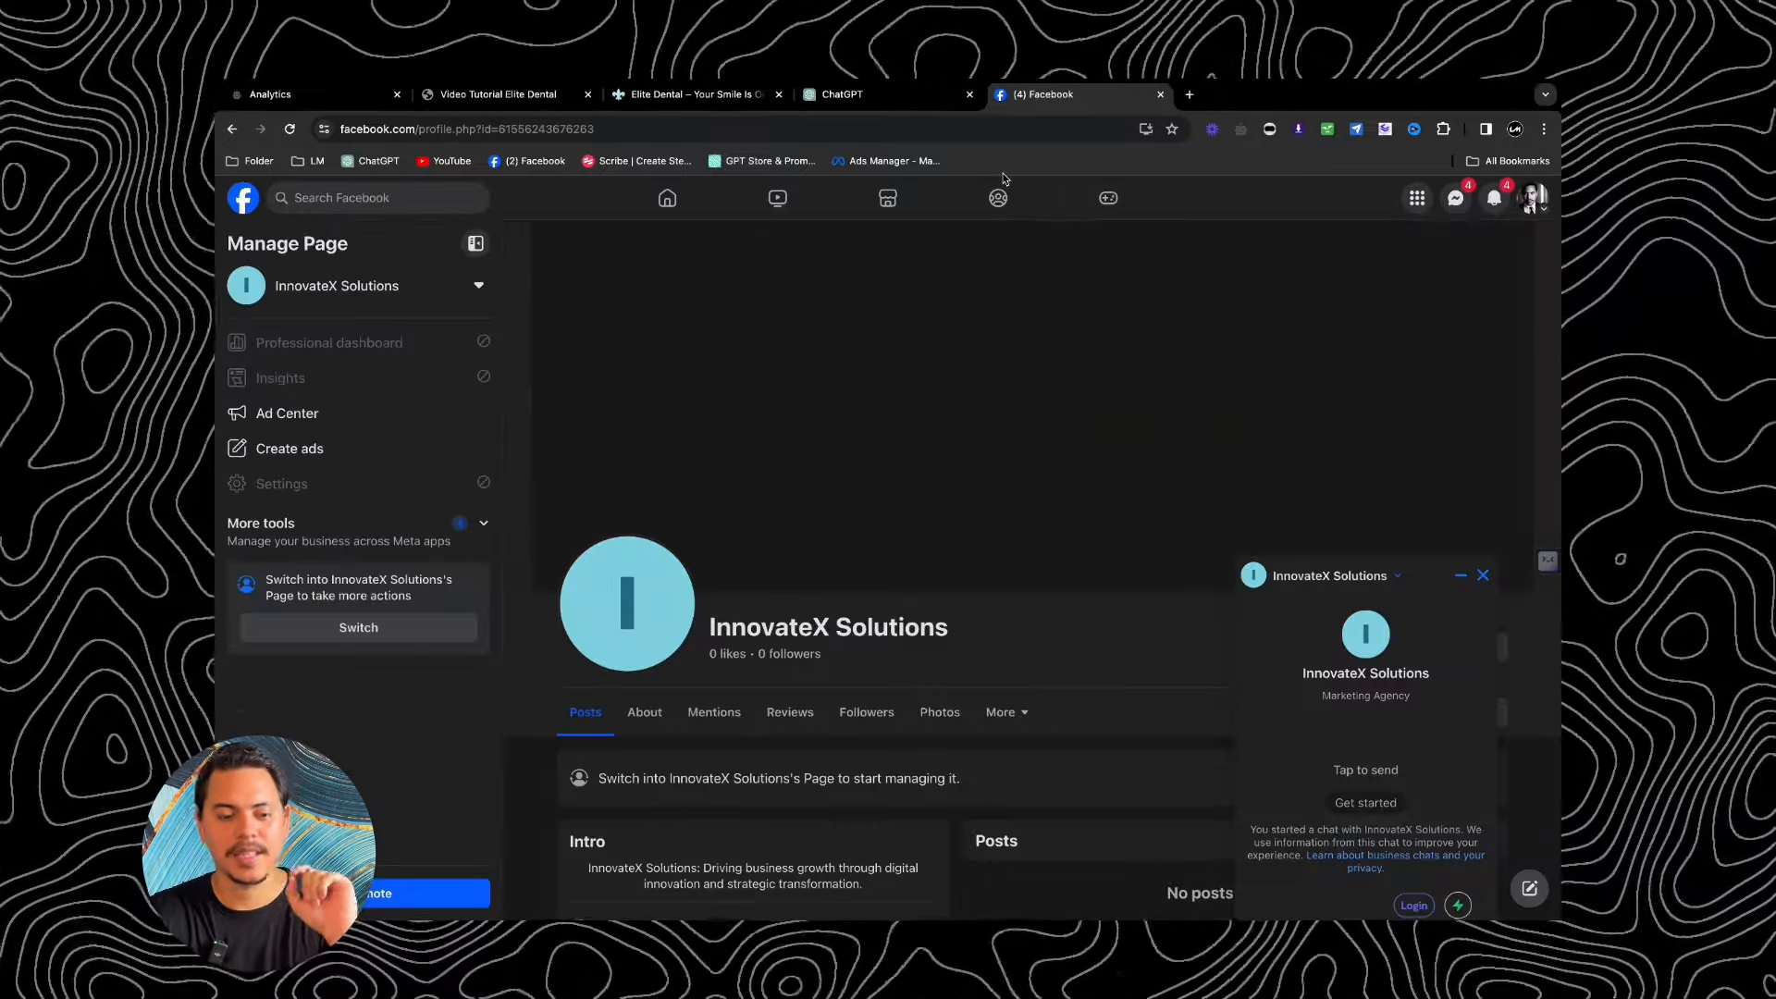
pyautogui.press('super+1')
pyautogui.click(268, 510)
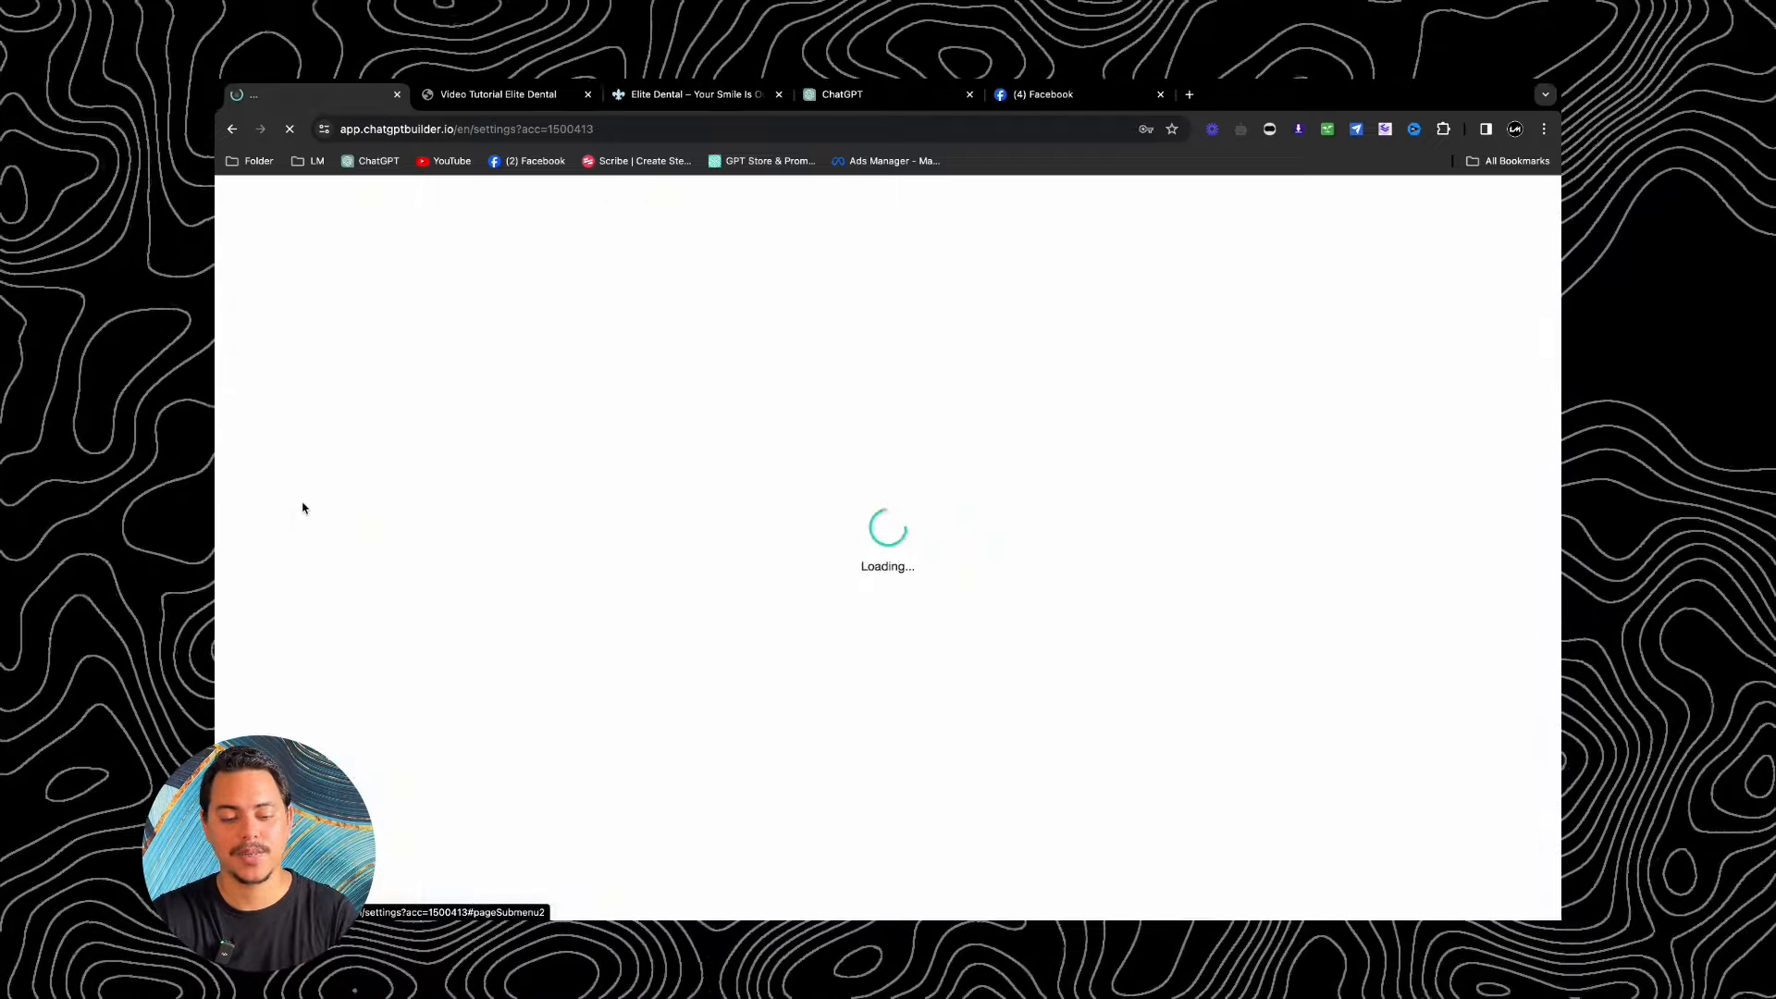
# Step: Set the Facebook Messenger channel's welcome message to Ai Welcome Message and save it
pyautogui.click(721, 321)
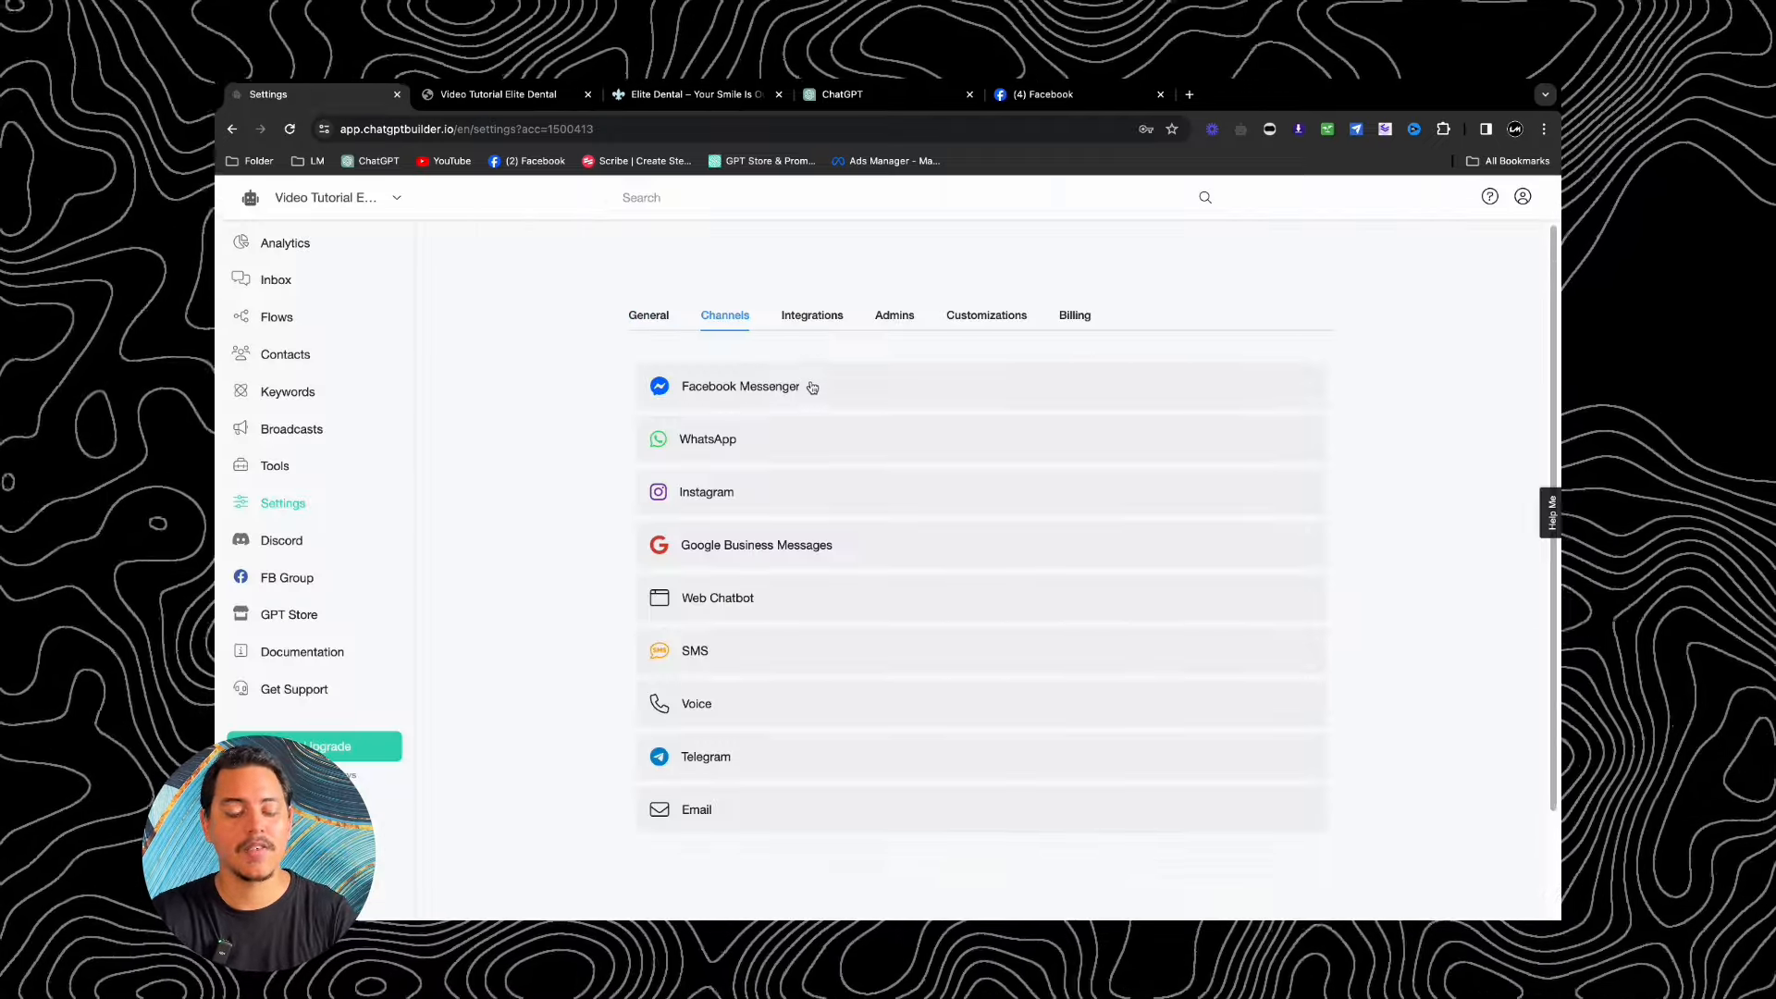
pyautogui.click(810, 386)
pyautogui.click(862, 469)
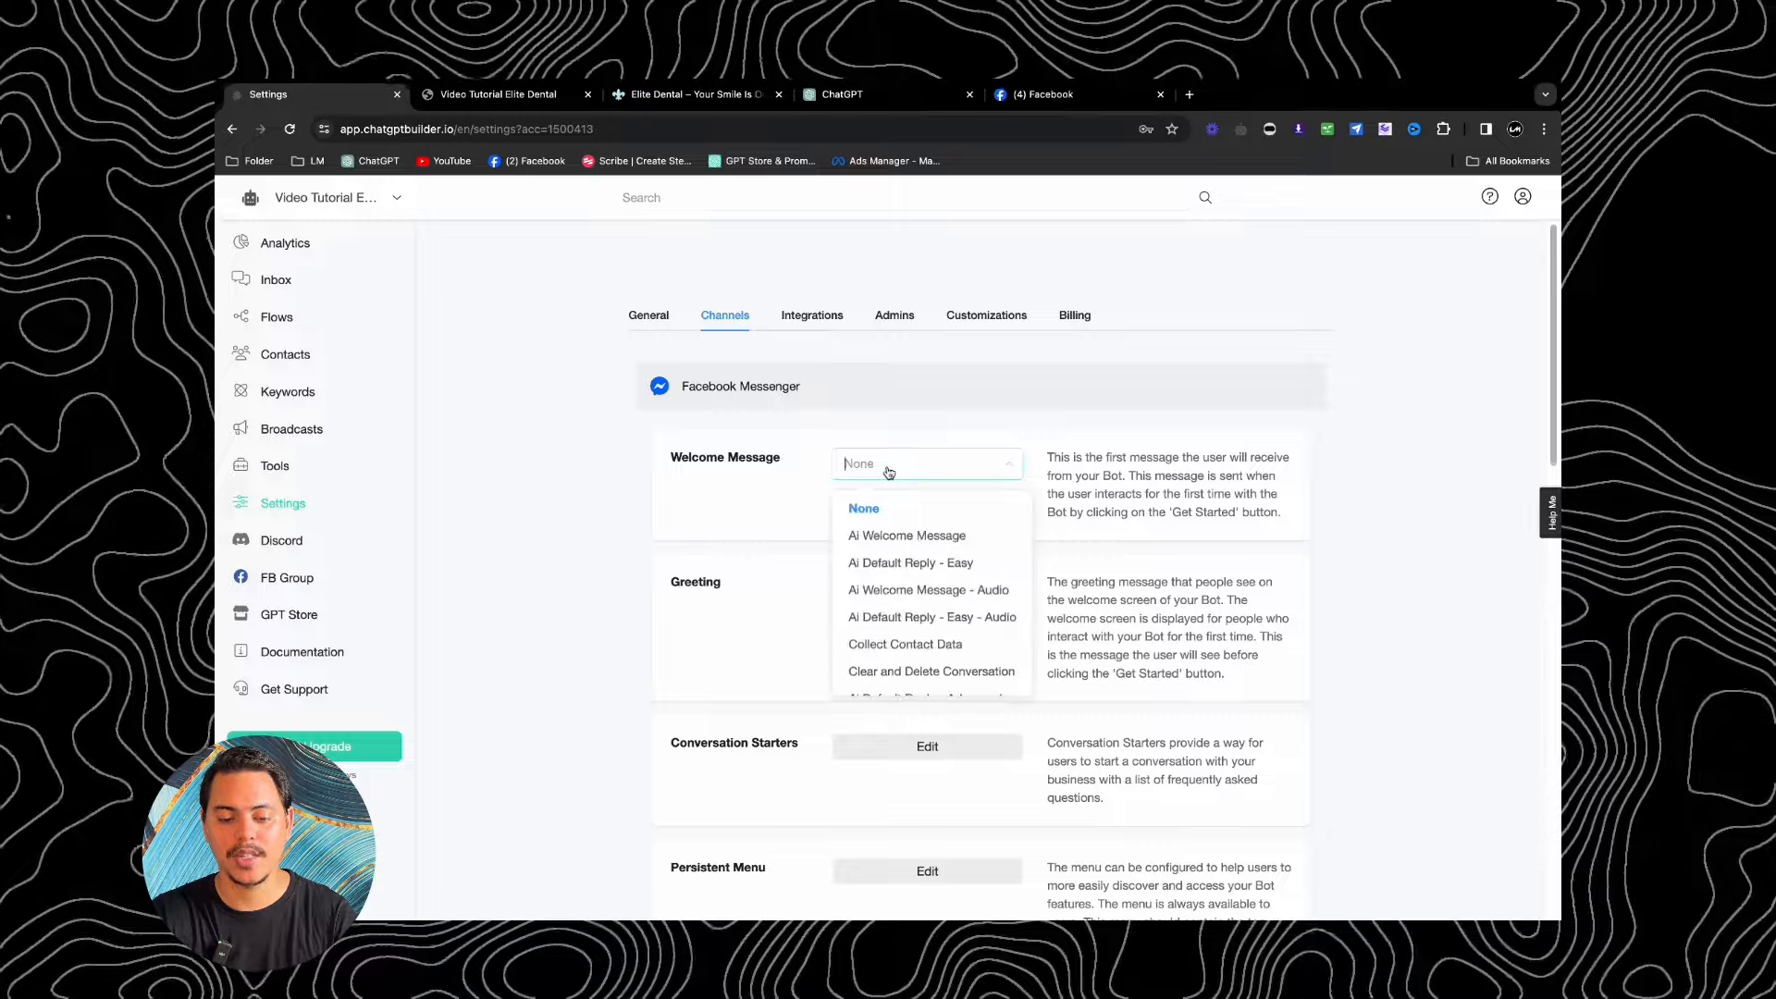
pyautogui.click(896, 548)
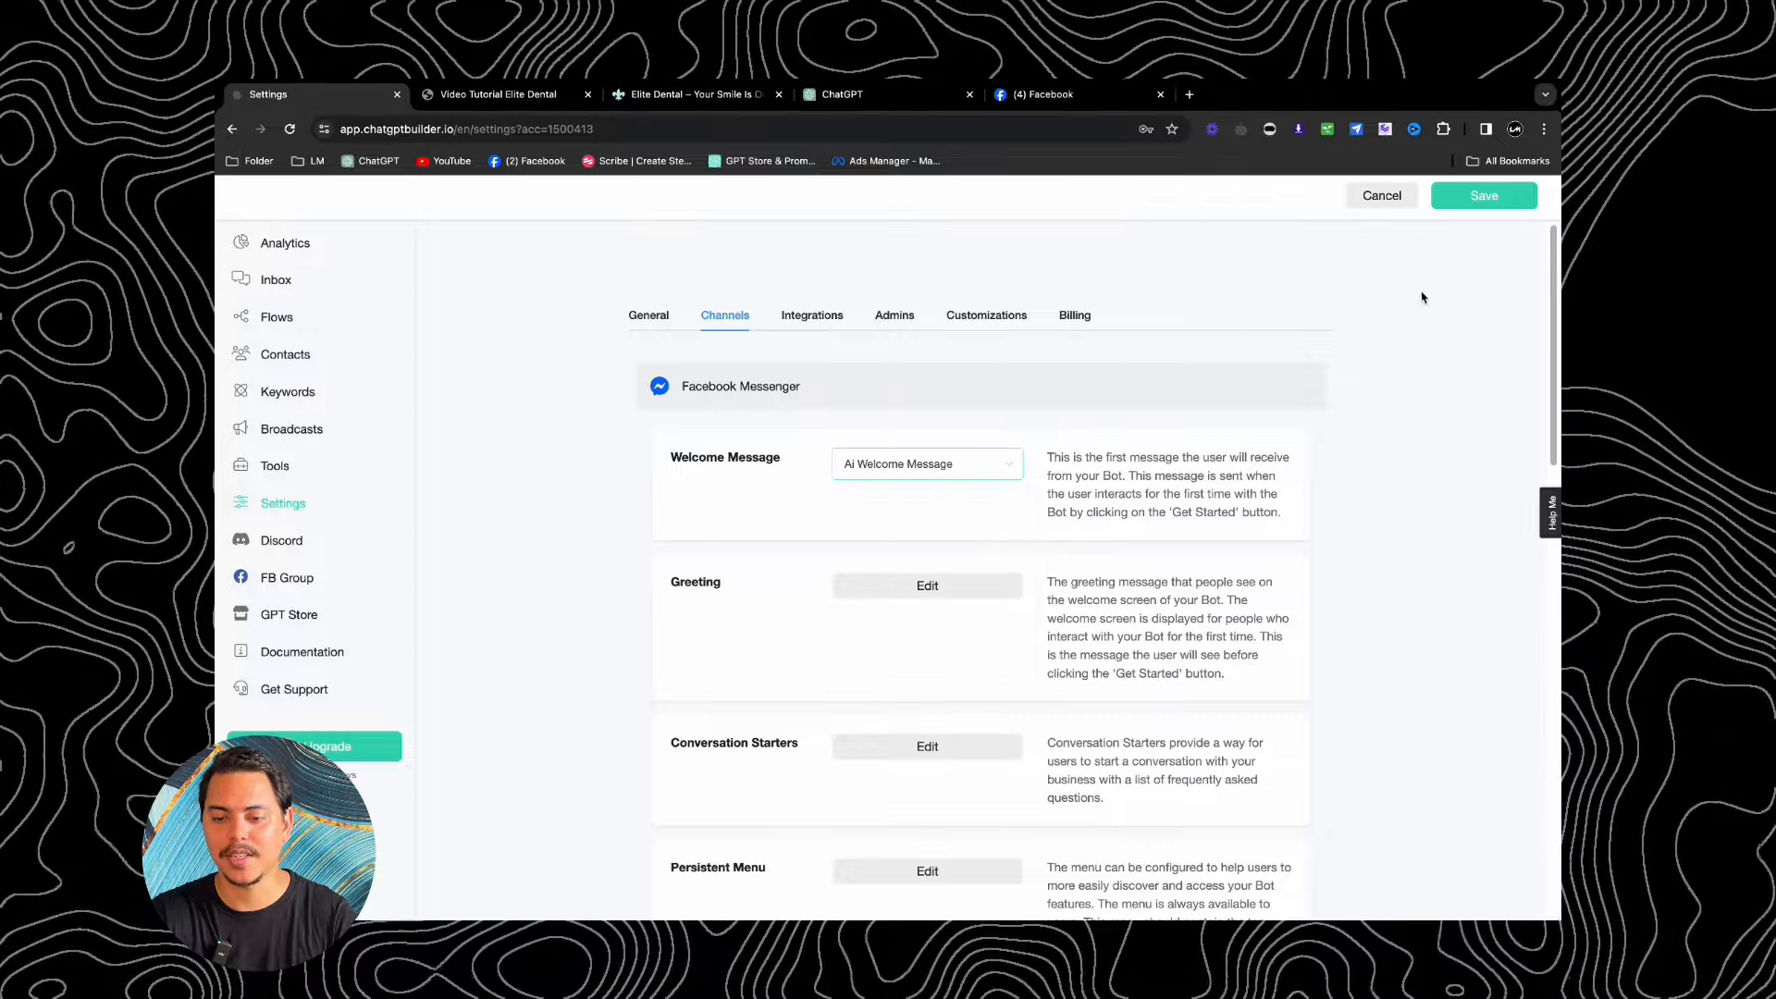
pyautogui.click(1469, 199)
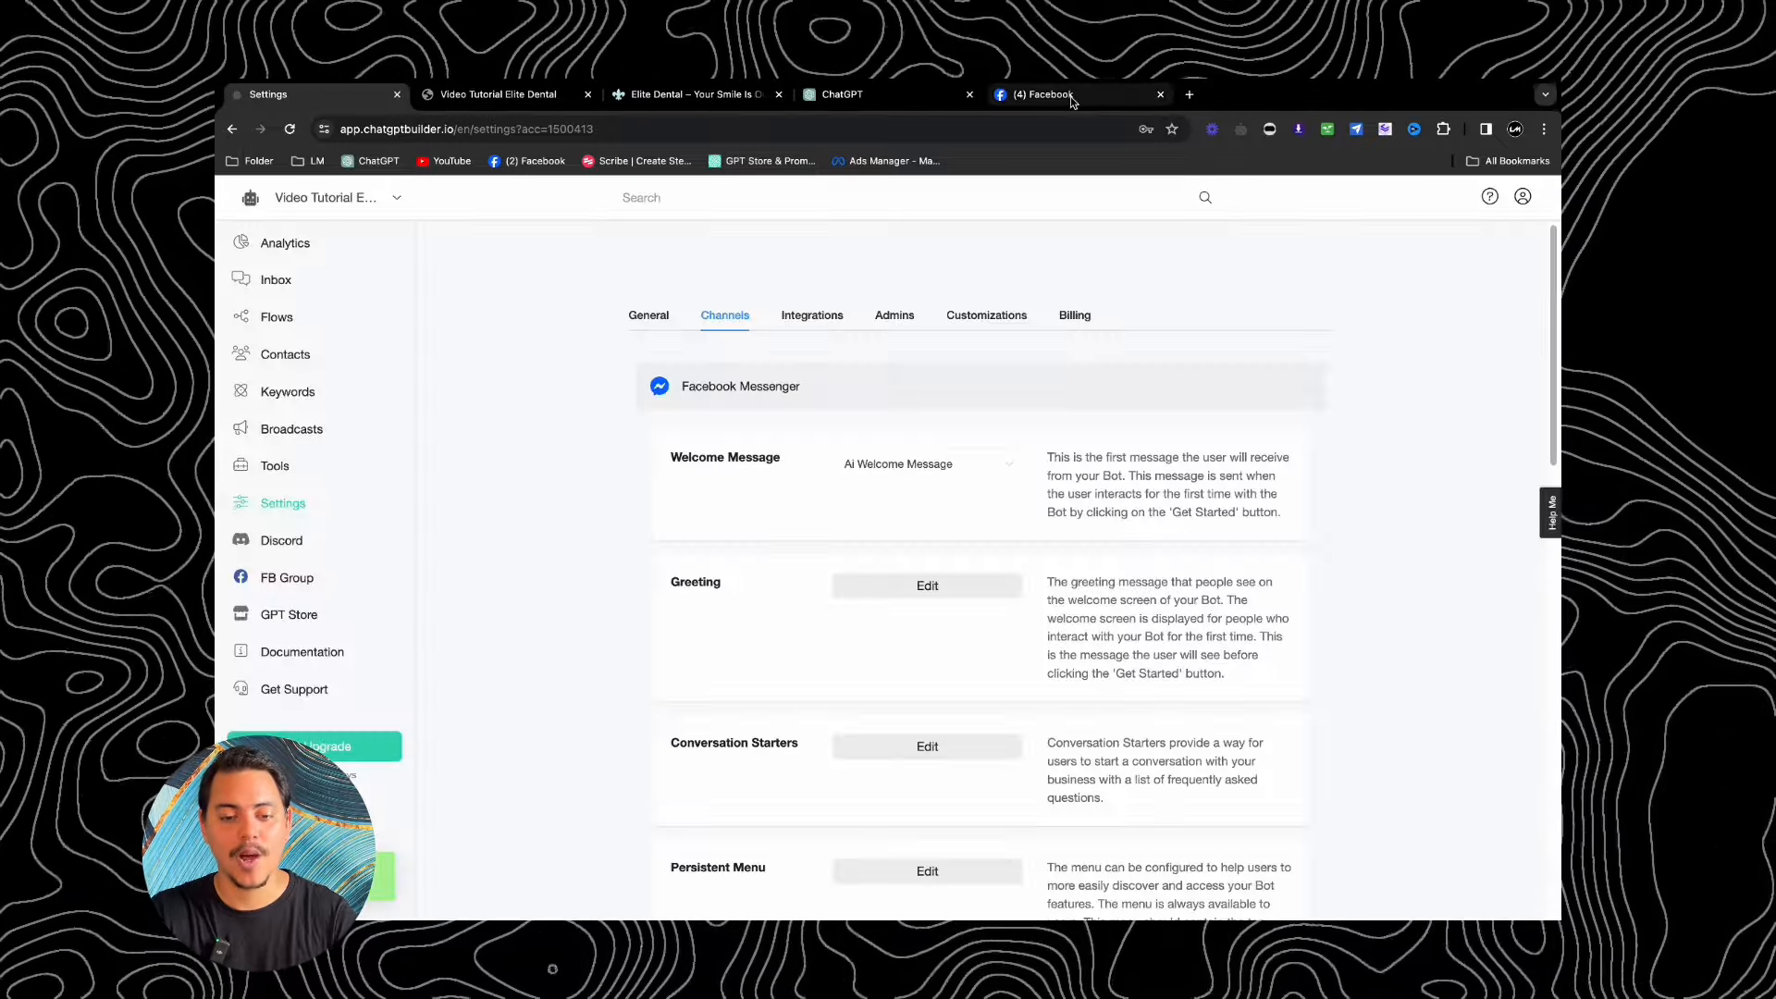
pyautogui.click(1072, 97)
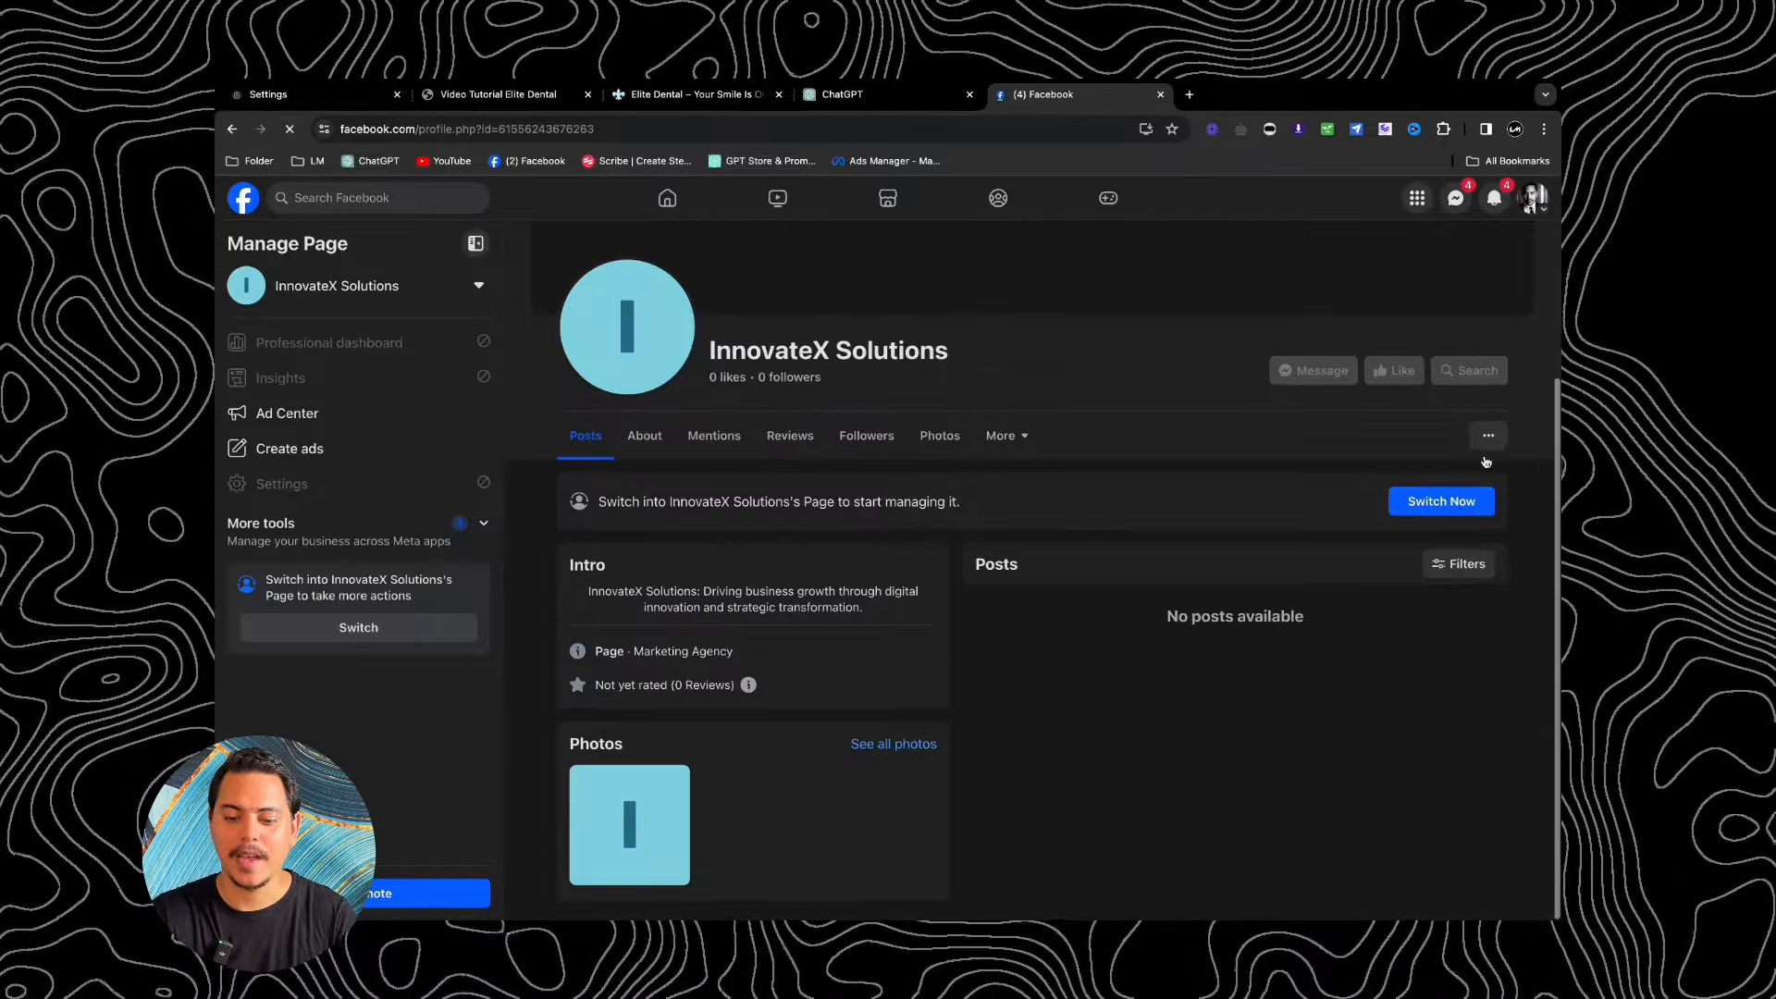
# Step: Start the InnovateX Solutions Messenger chat and ask 'Heya whats your nuimber?'
pyautogui.click(1508, 833)
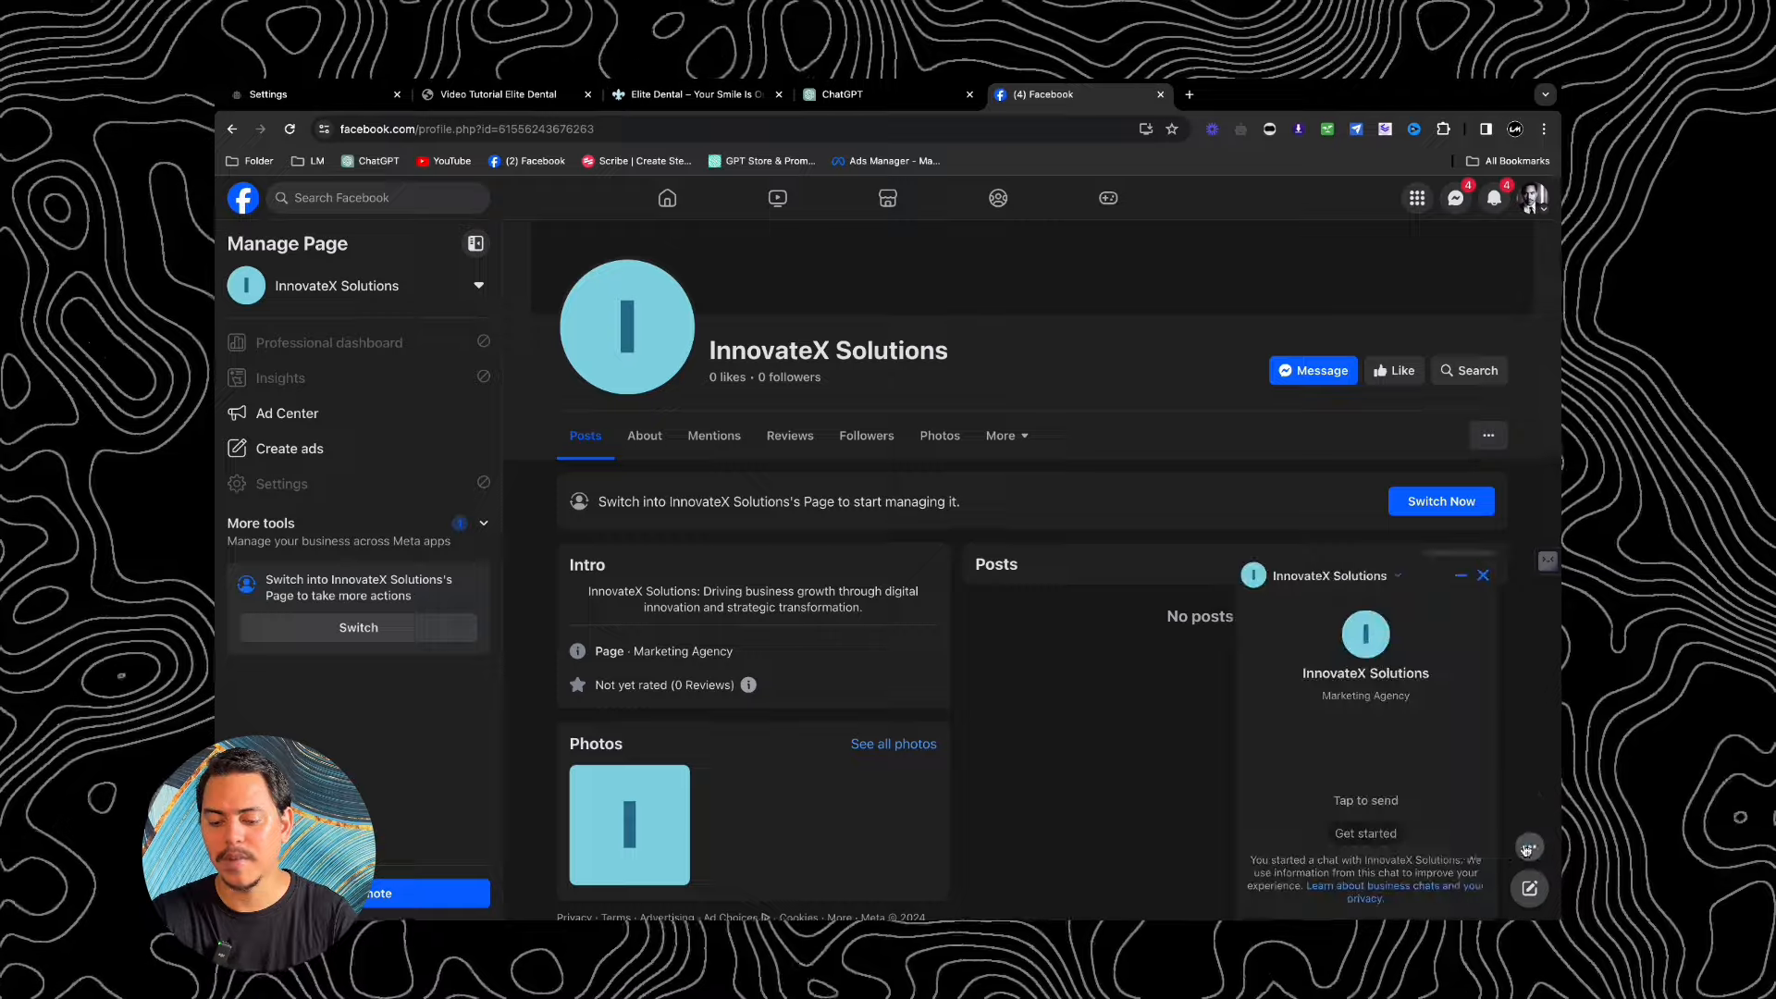
pyautogui.click(1368, 834)
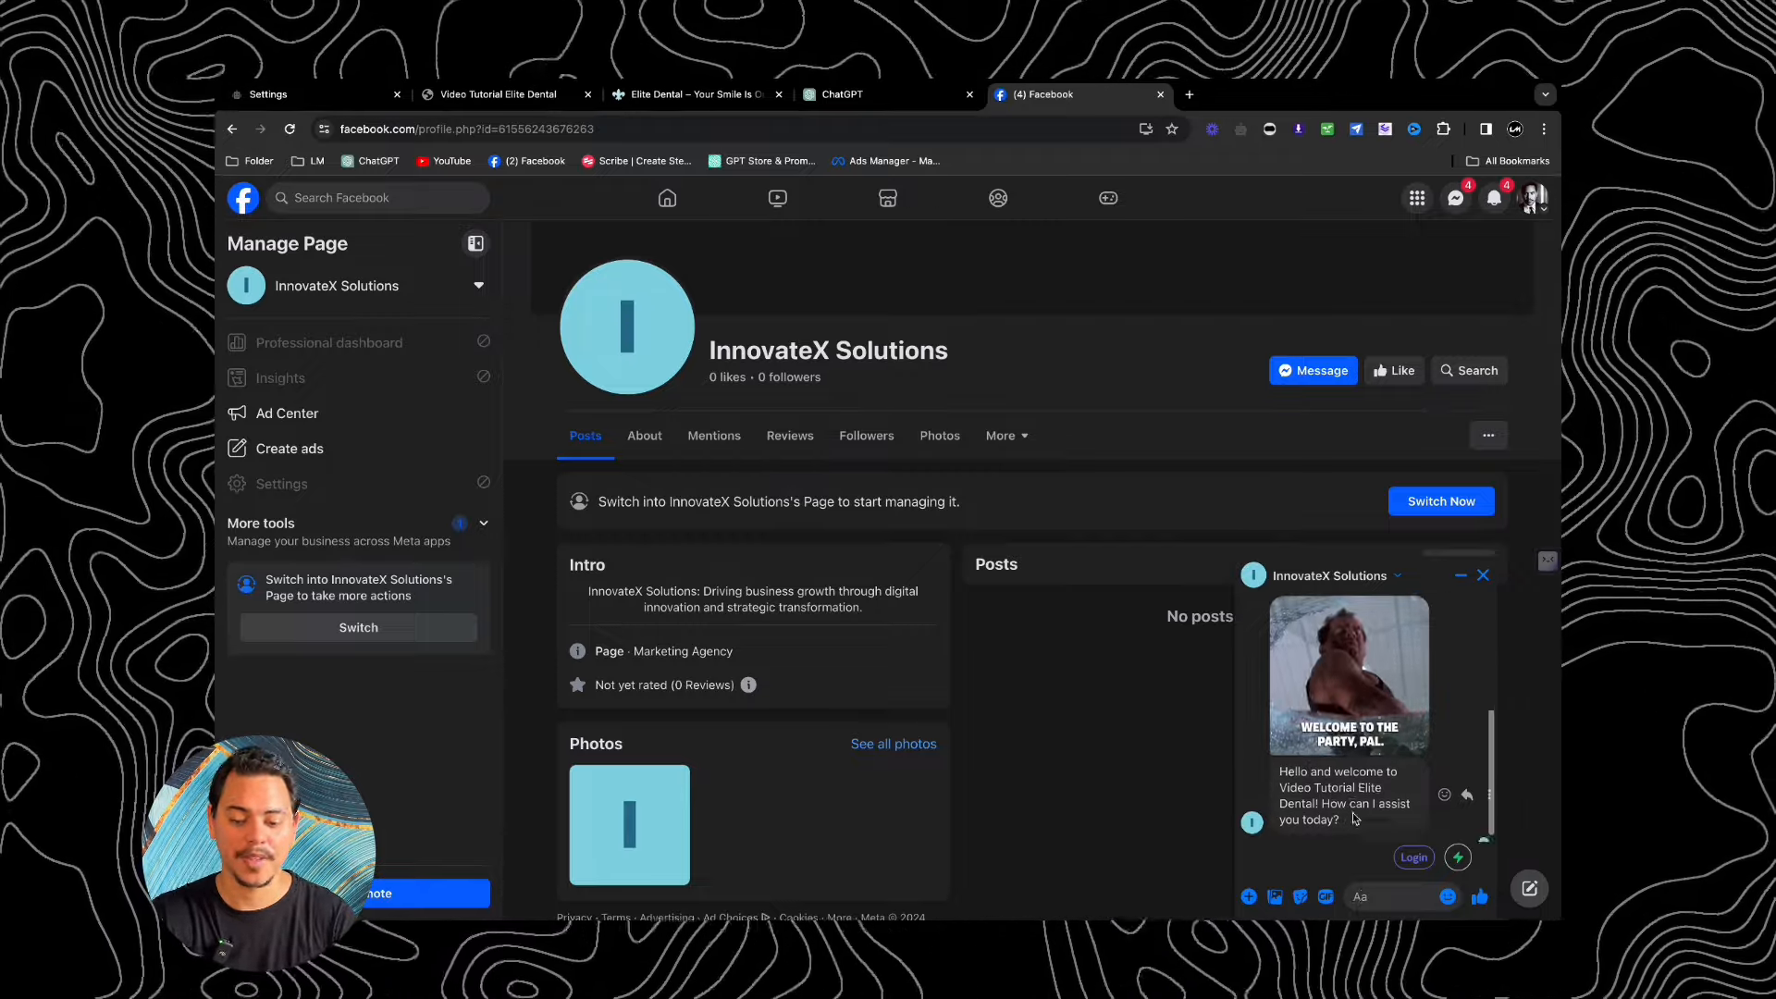
pyautogui.click(1360, 896)
pyautogui.write('Hey')
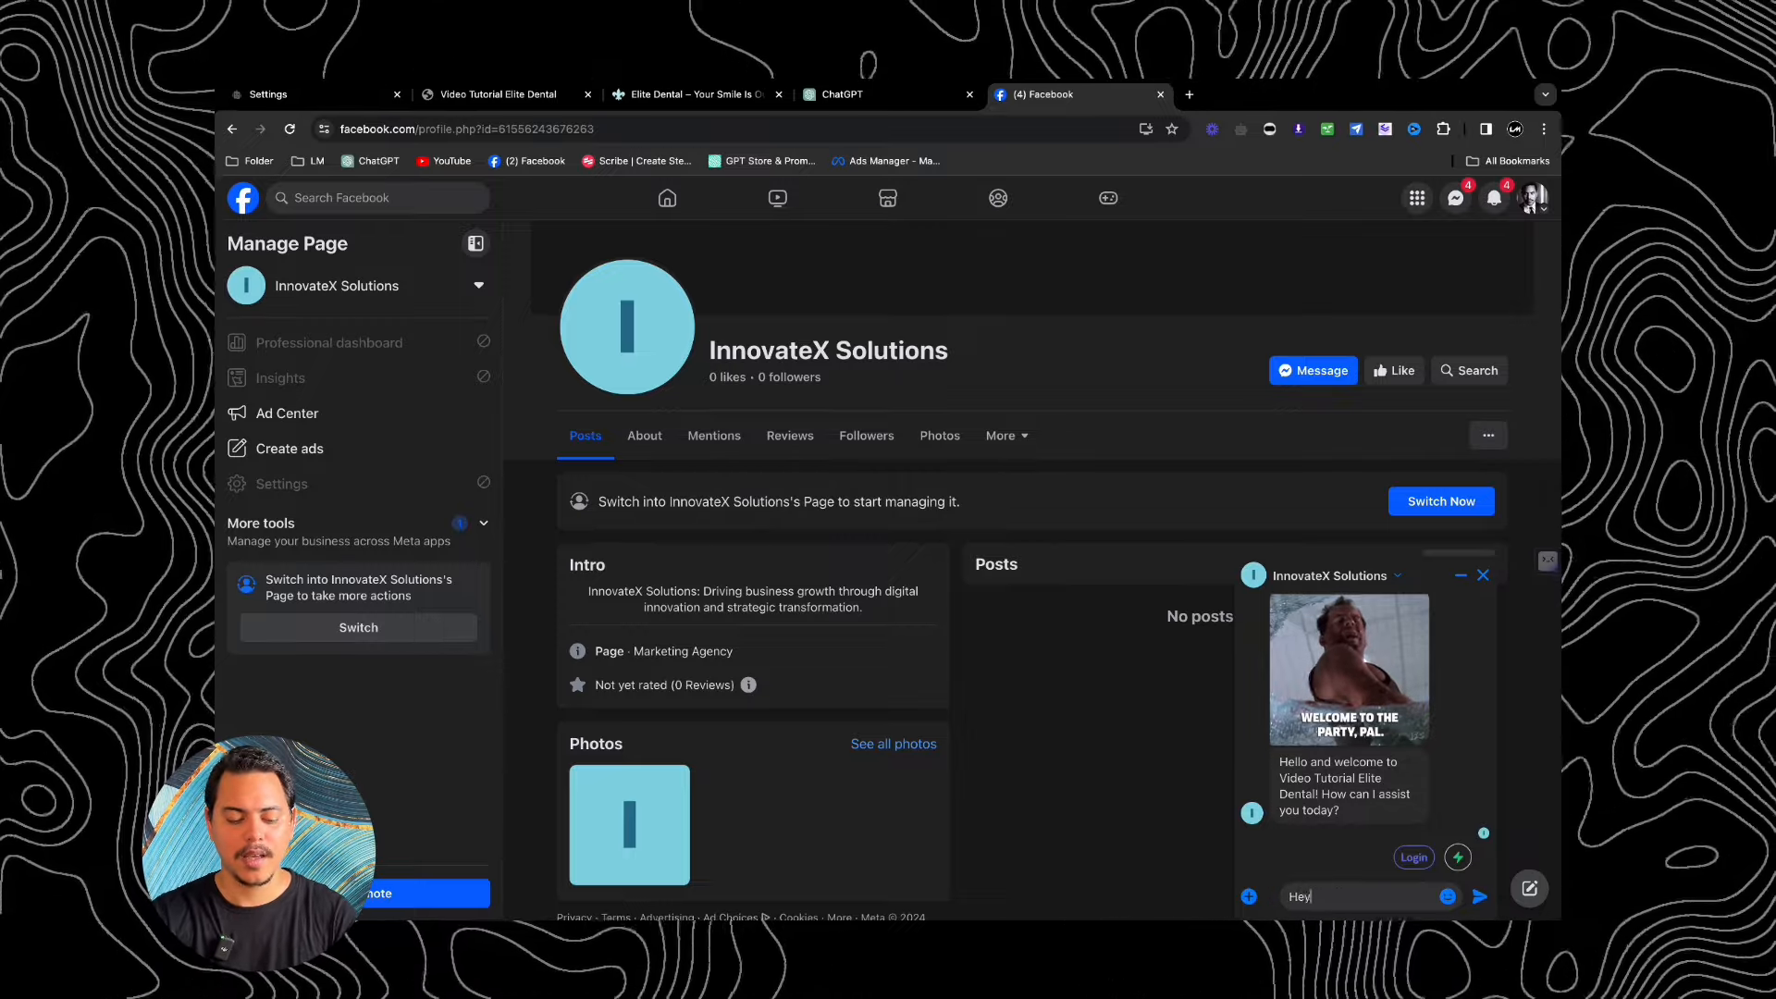
pyautogui.write('a whats your n')
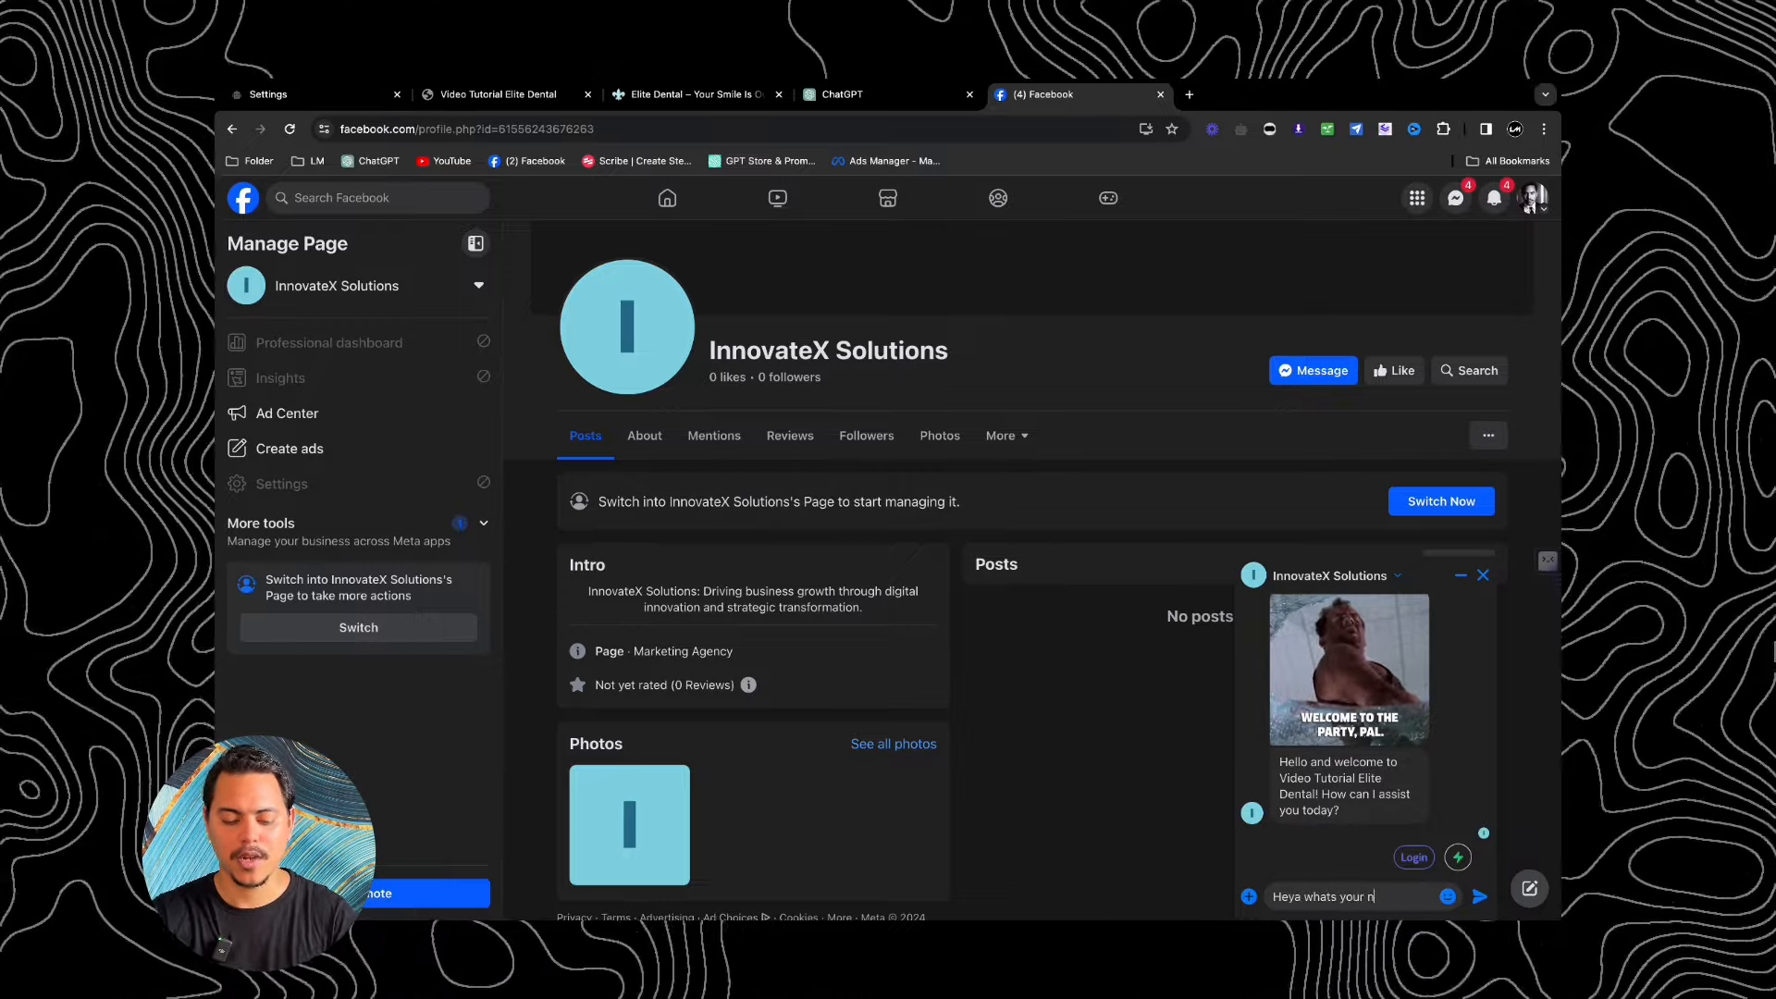
pyautogui.write('uimber')
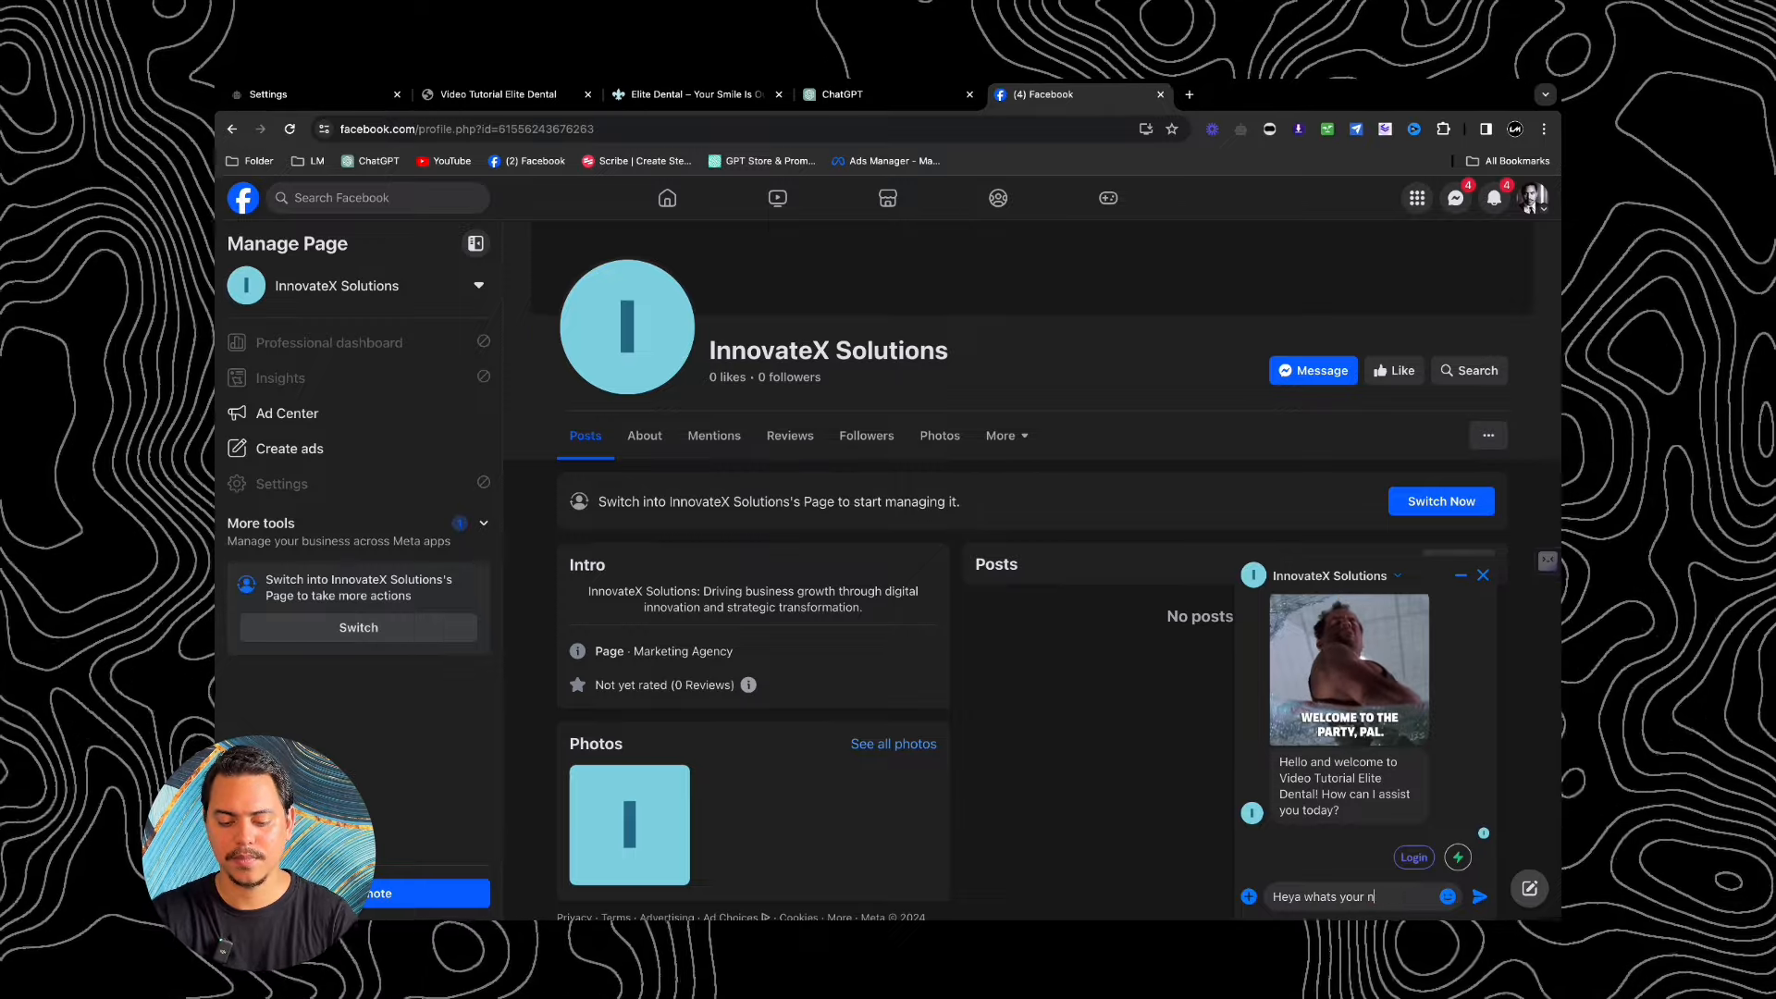
pyautogui.write('?')
pyautogui.press('Return')
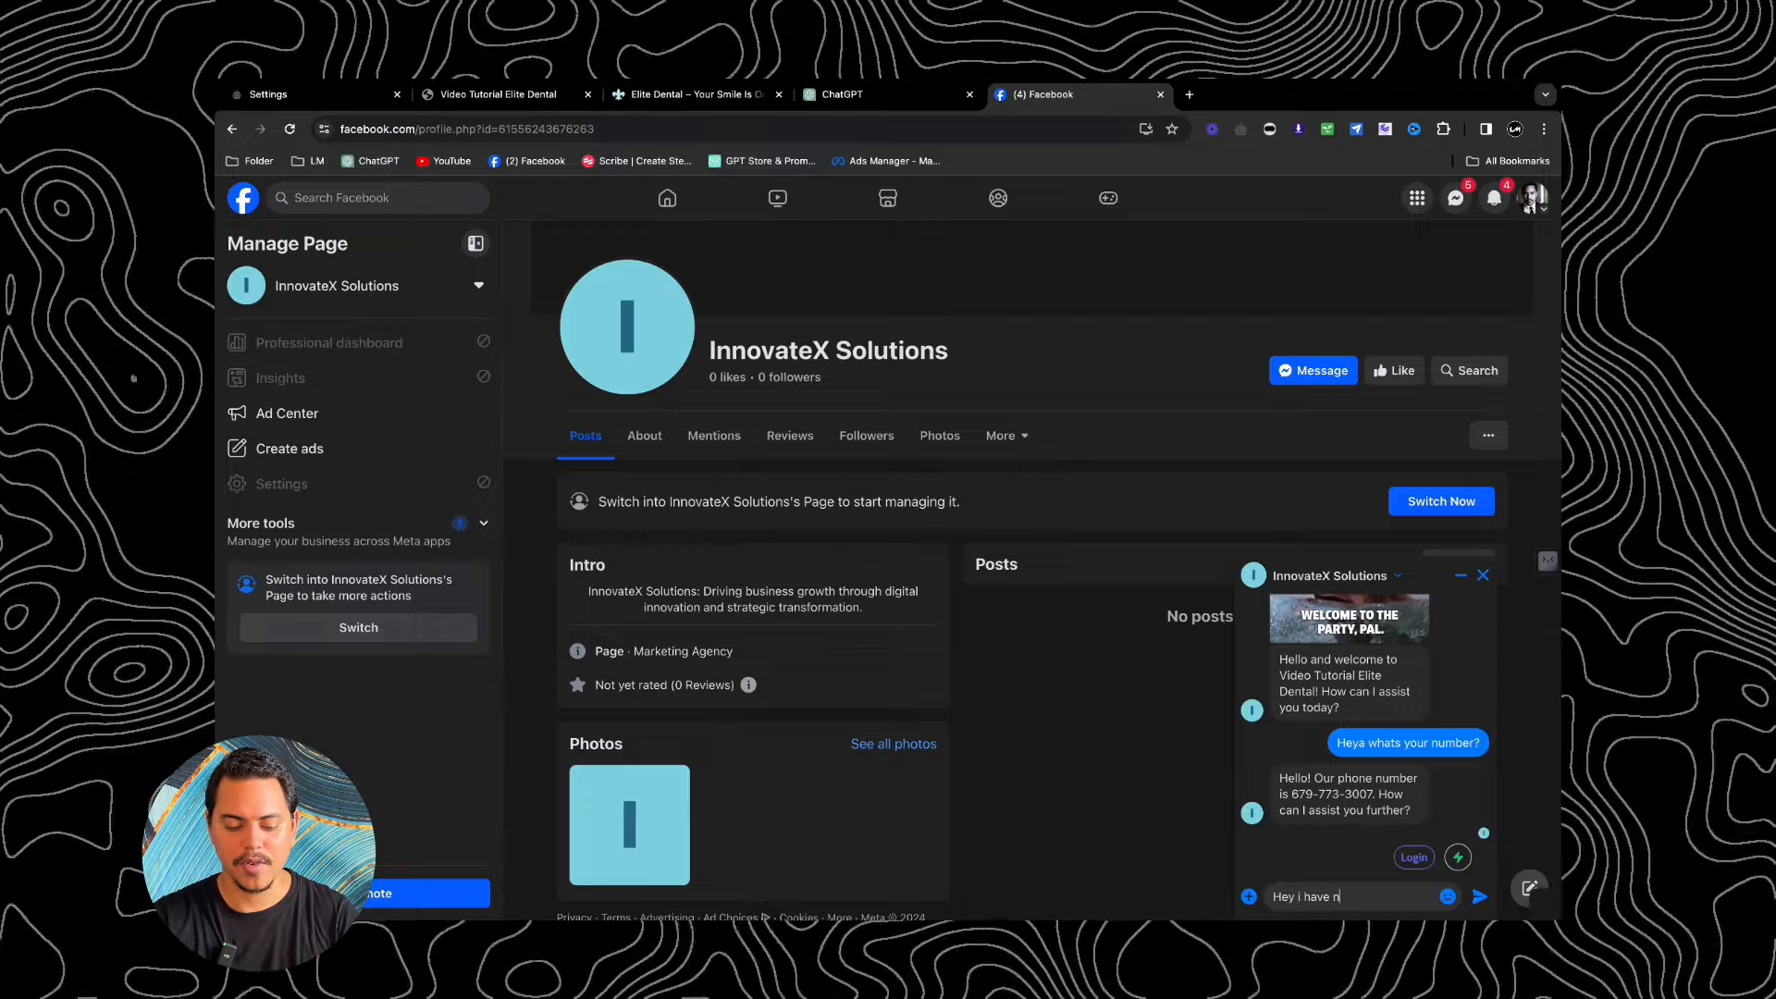
# Step: Send the message about having no teeth left ('th left') and read the bot's reply
pyautogui.write('th ')
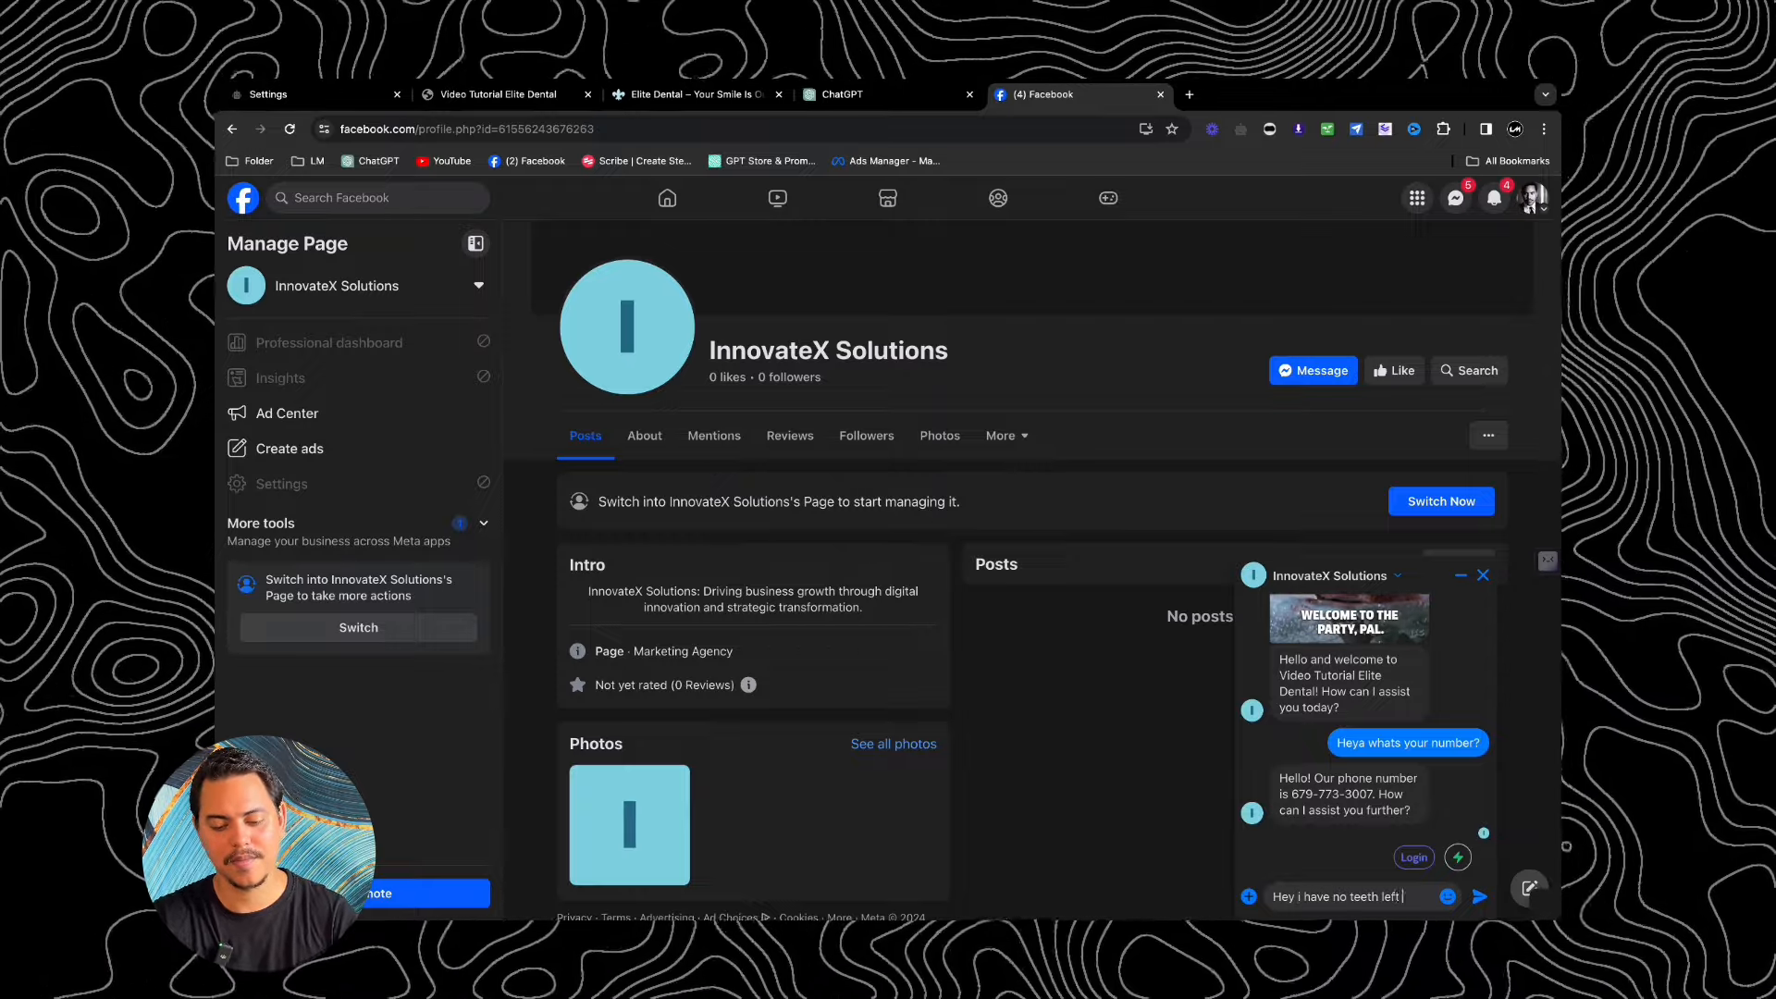
pyautogui.write('left')
pyautogui.press('Return')
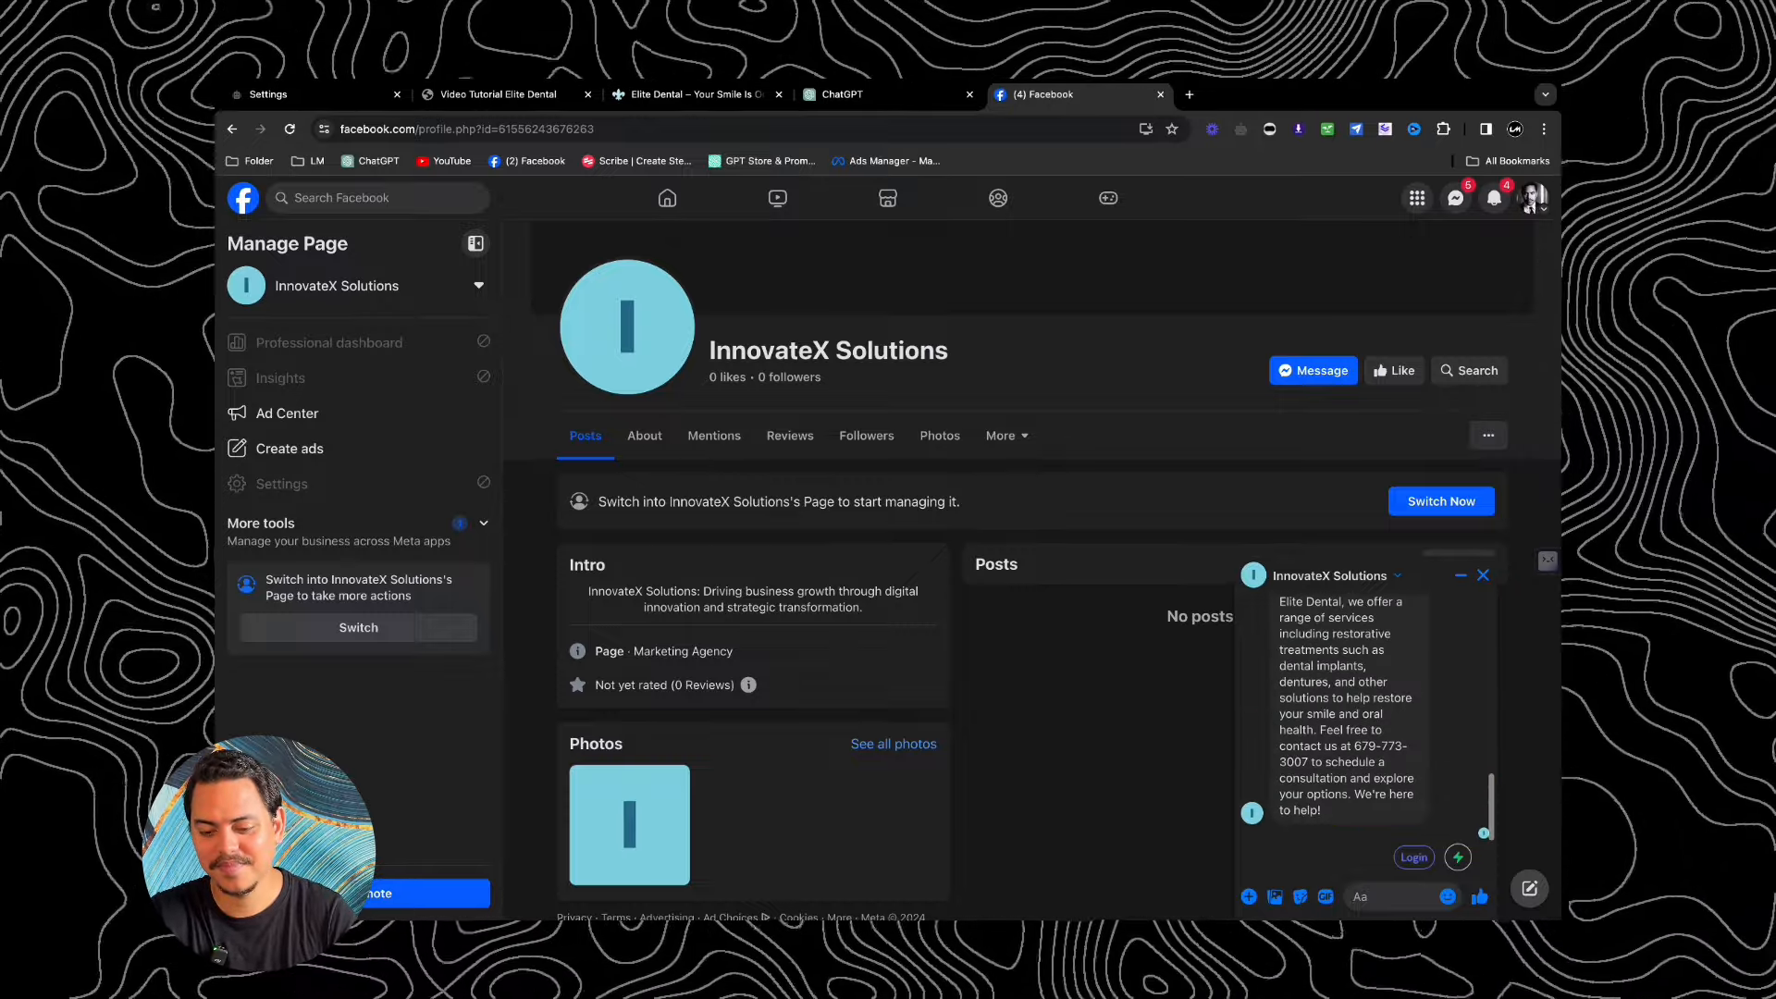
pyautogui.scroll(2, 1365, 761)
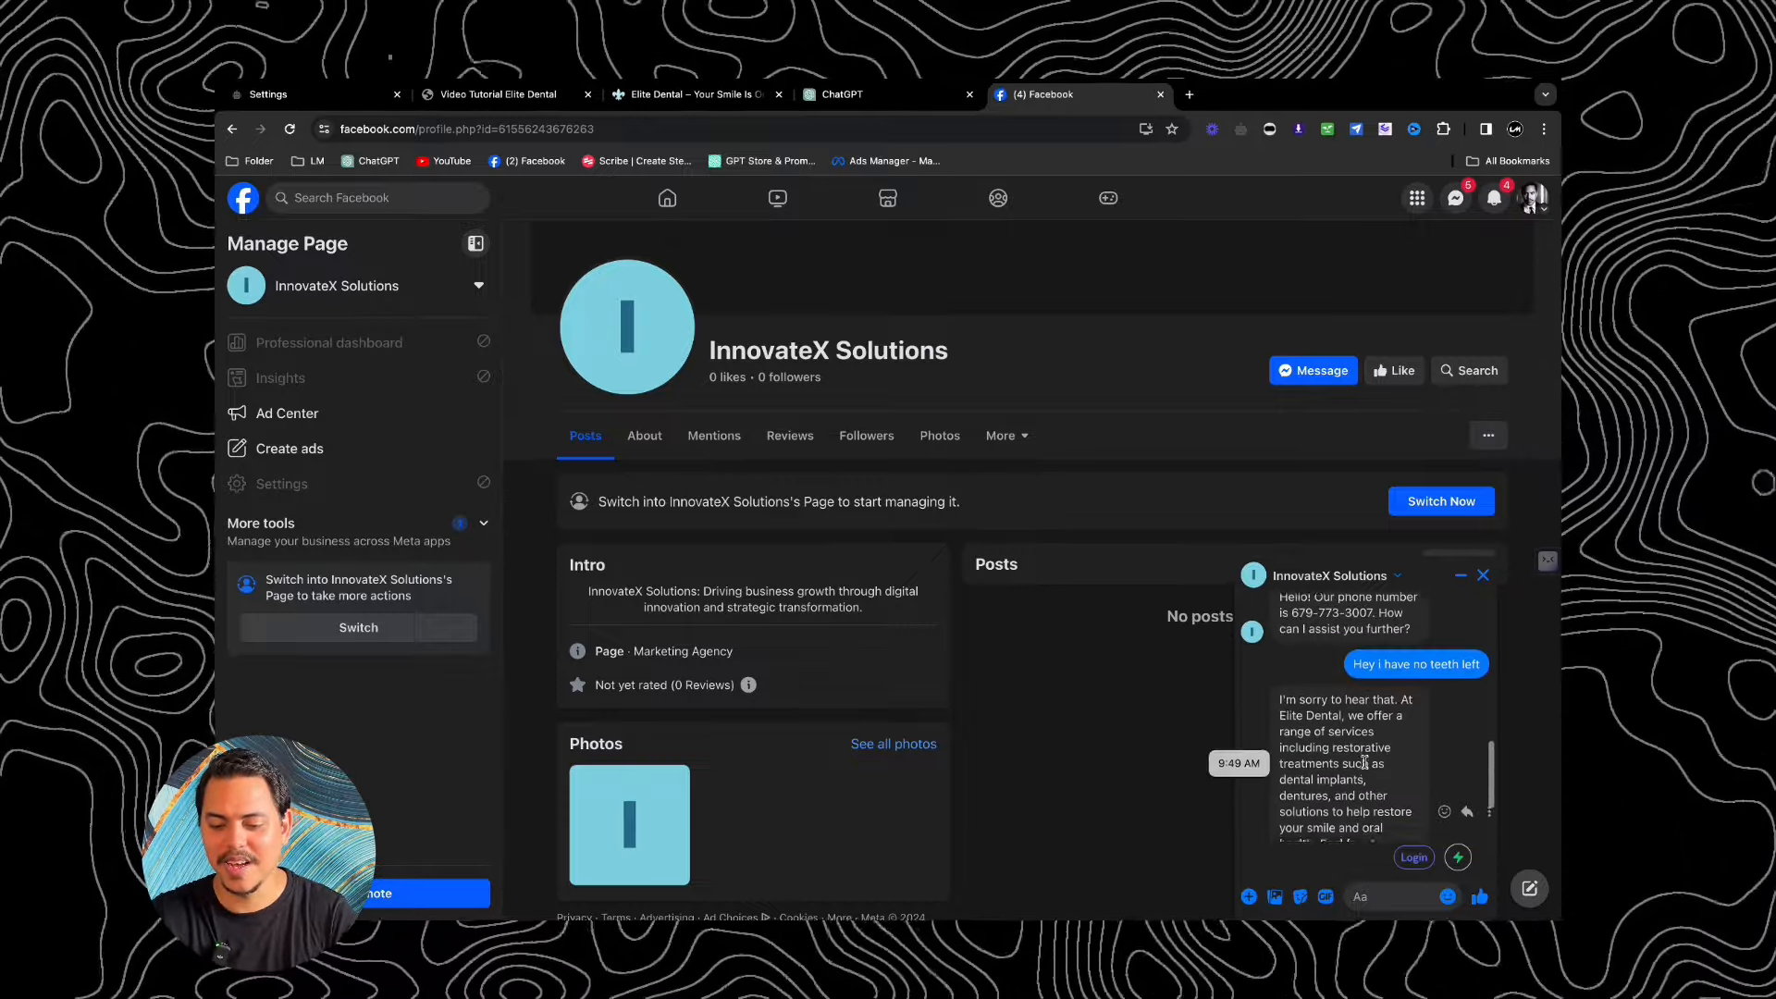
pyautogui.scroll(-2, 1366, 760)
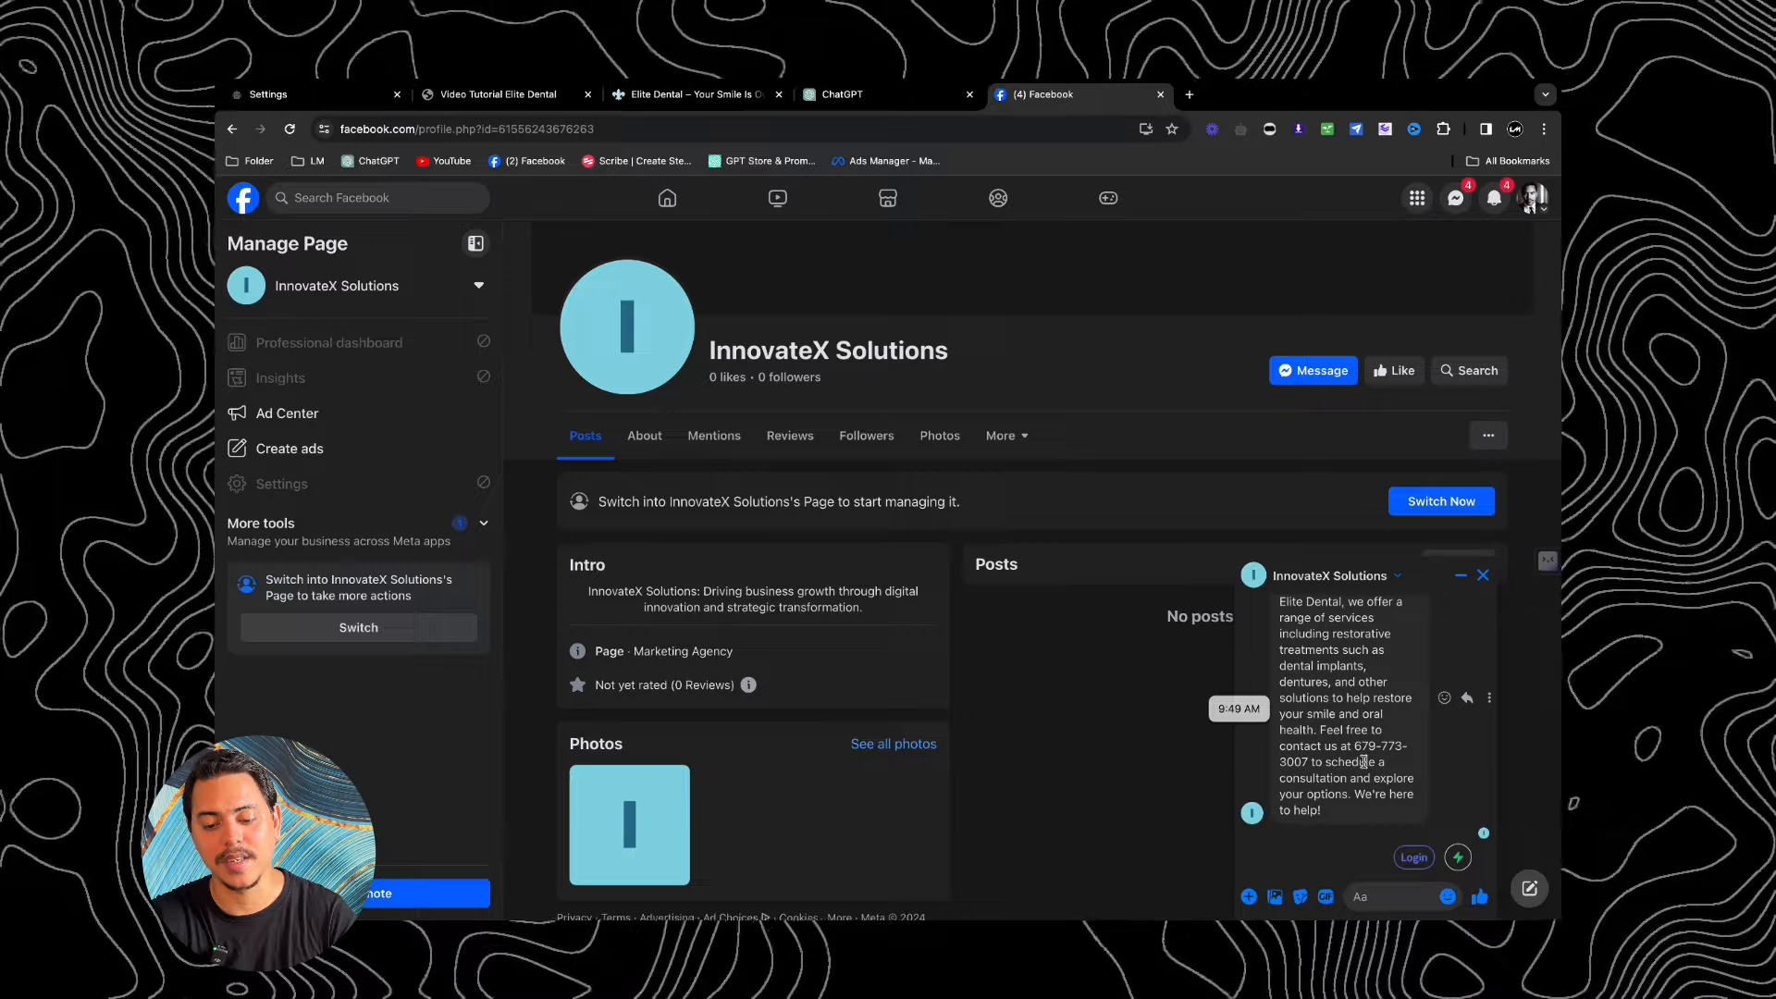
pyautogui.scroll(-1, 1363, 762)
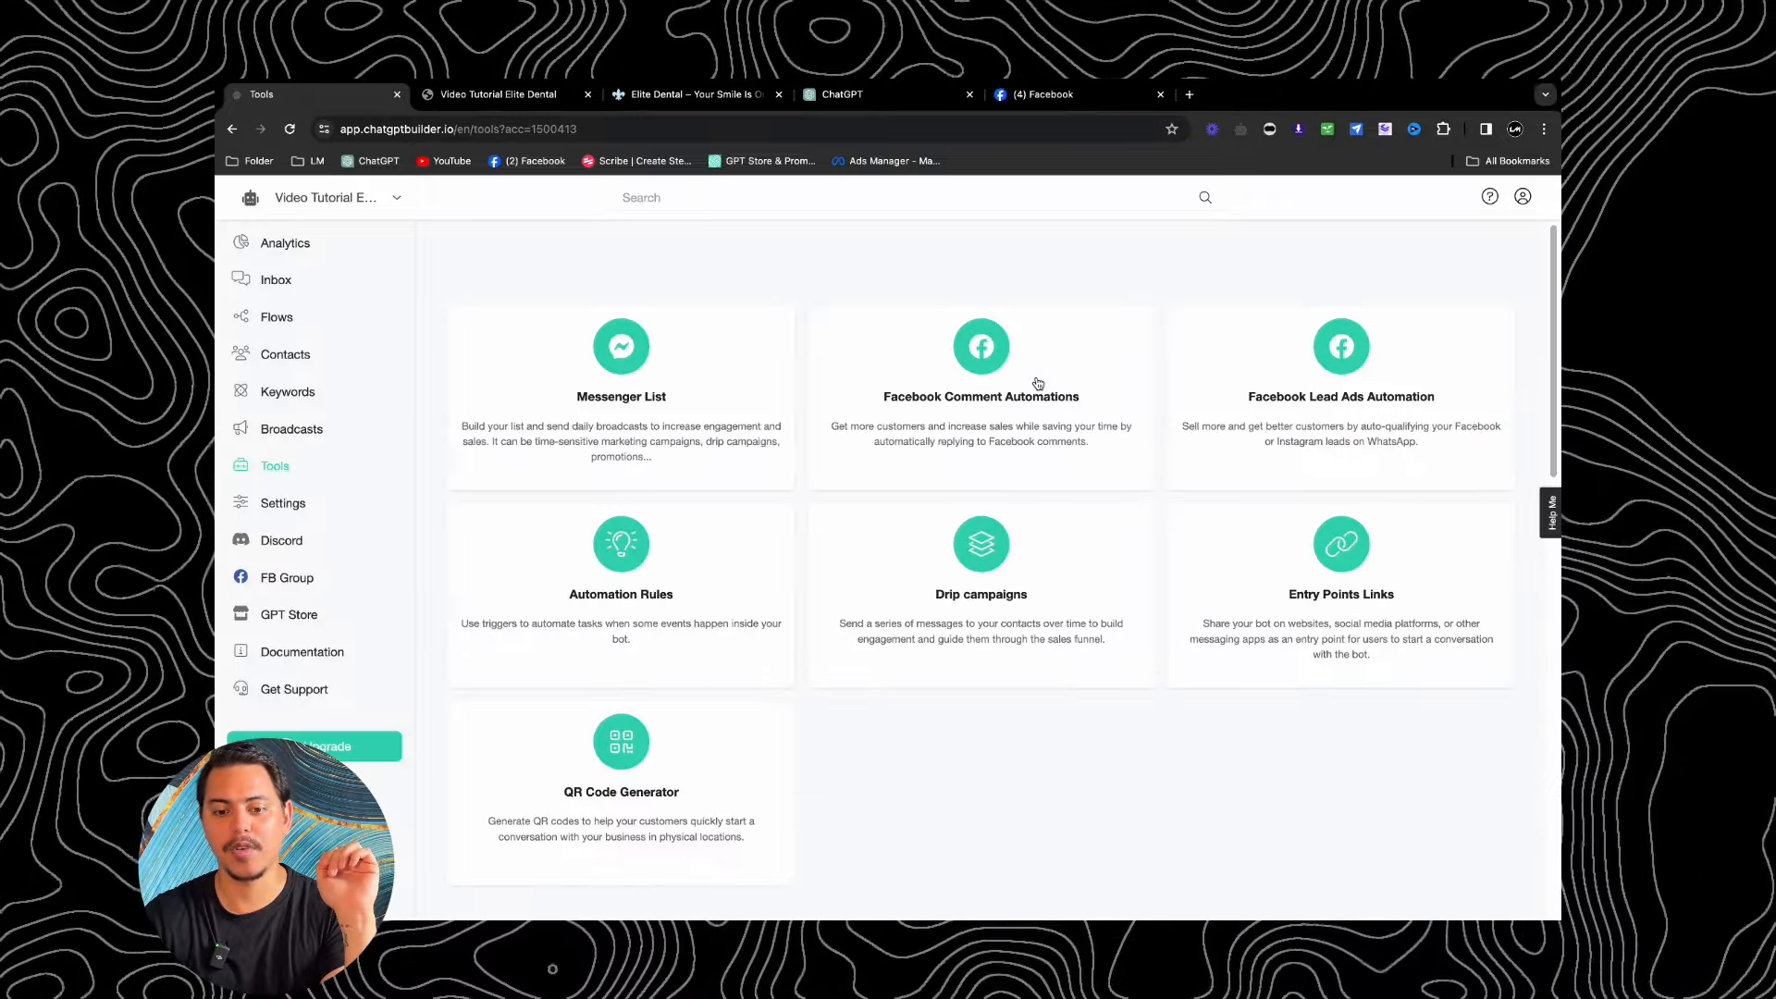
# Step: Scroll down the Tools page to the Bot Simulator card and open it
pyautogui.scroll(-1, 1035, 383)
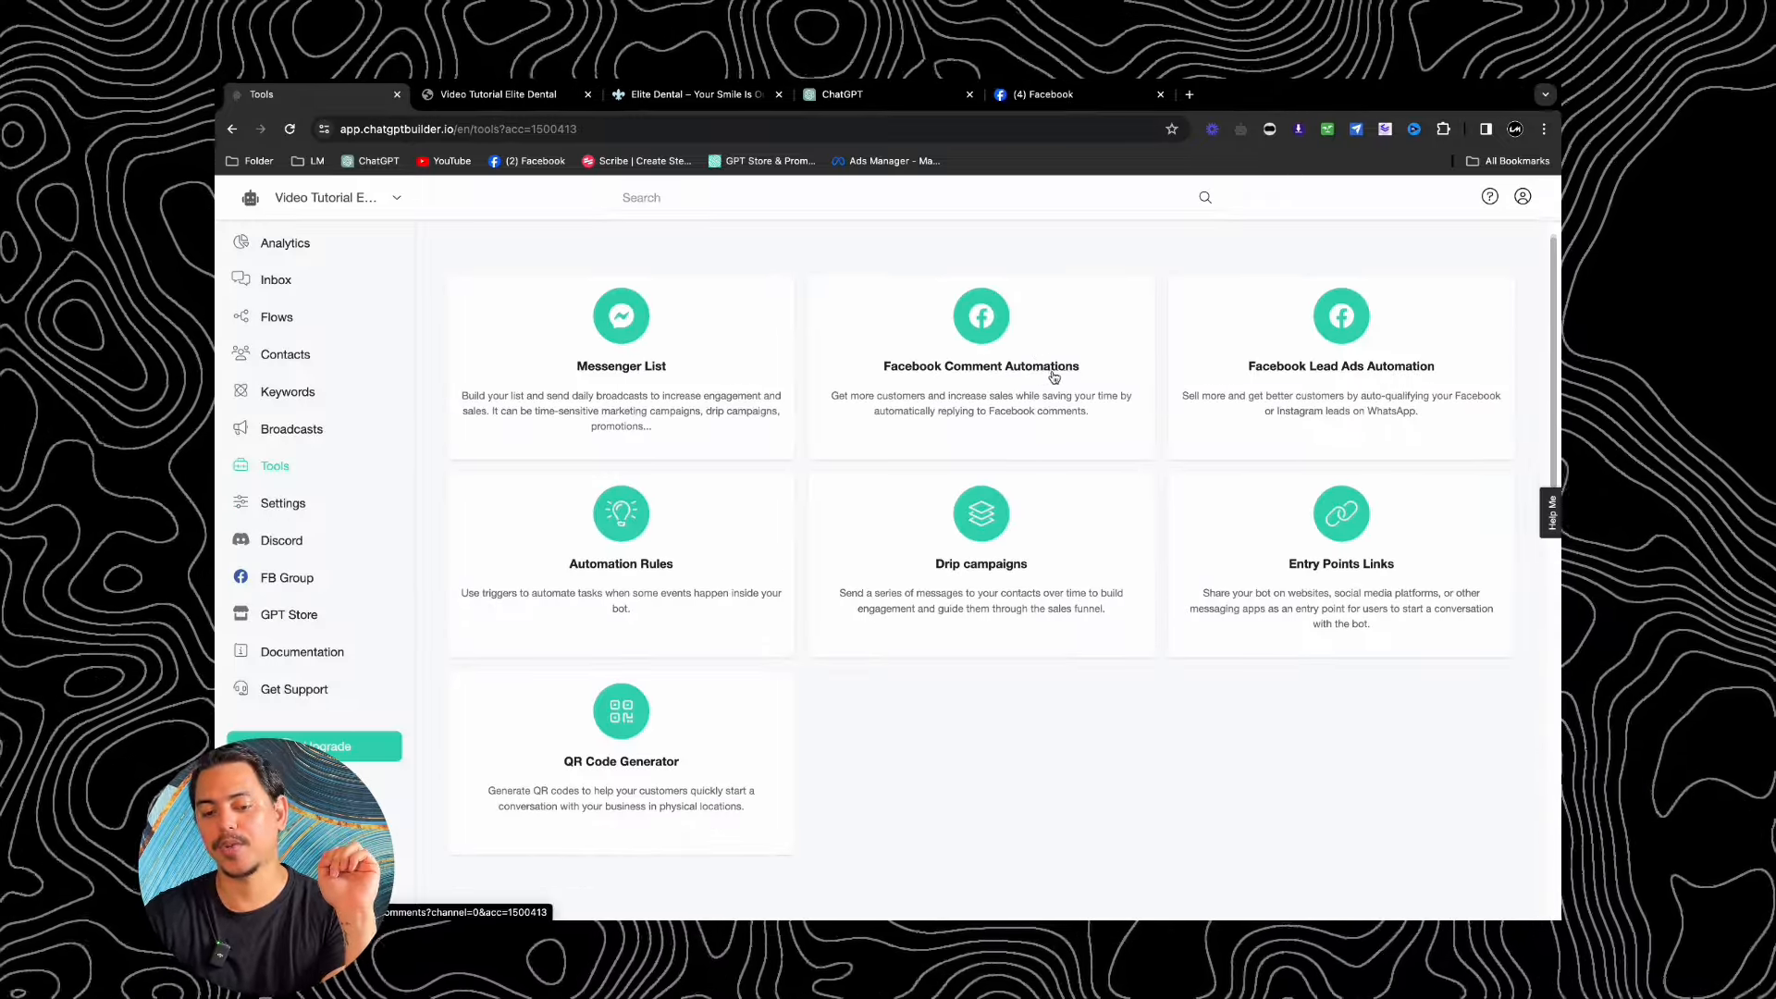
pyautogui.scroll(-2, 1064, 378)
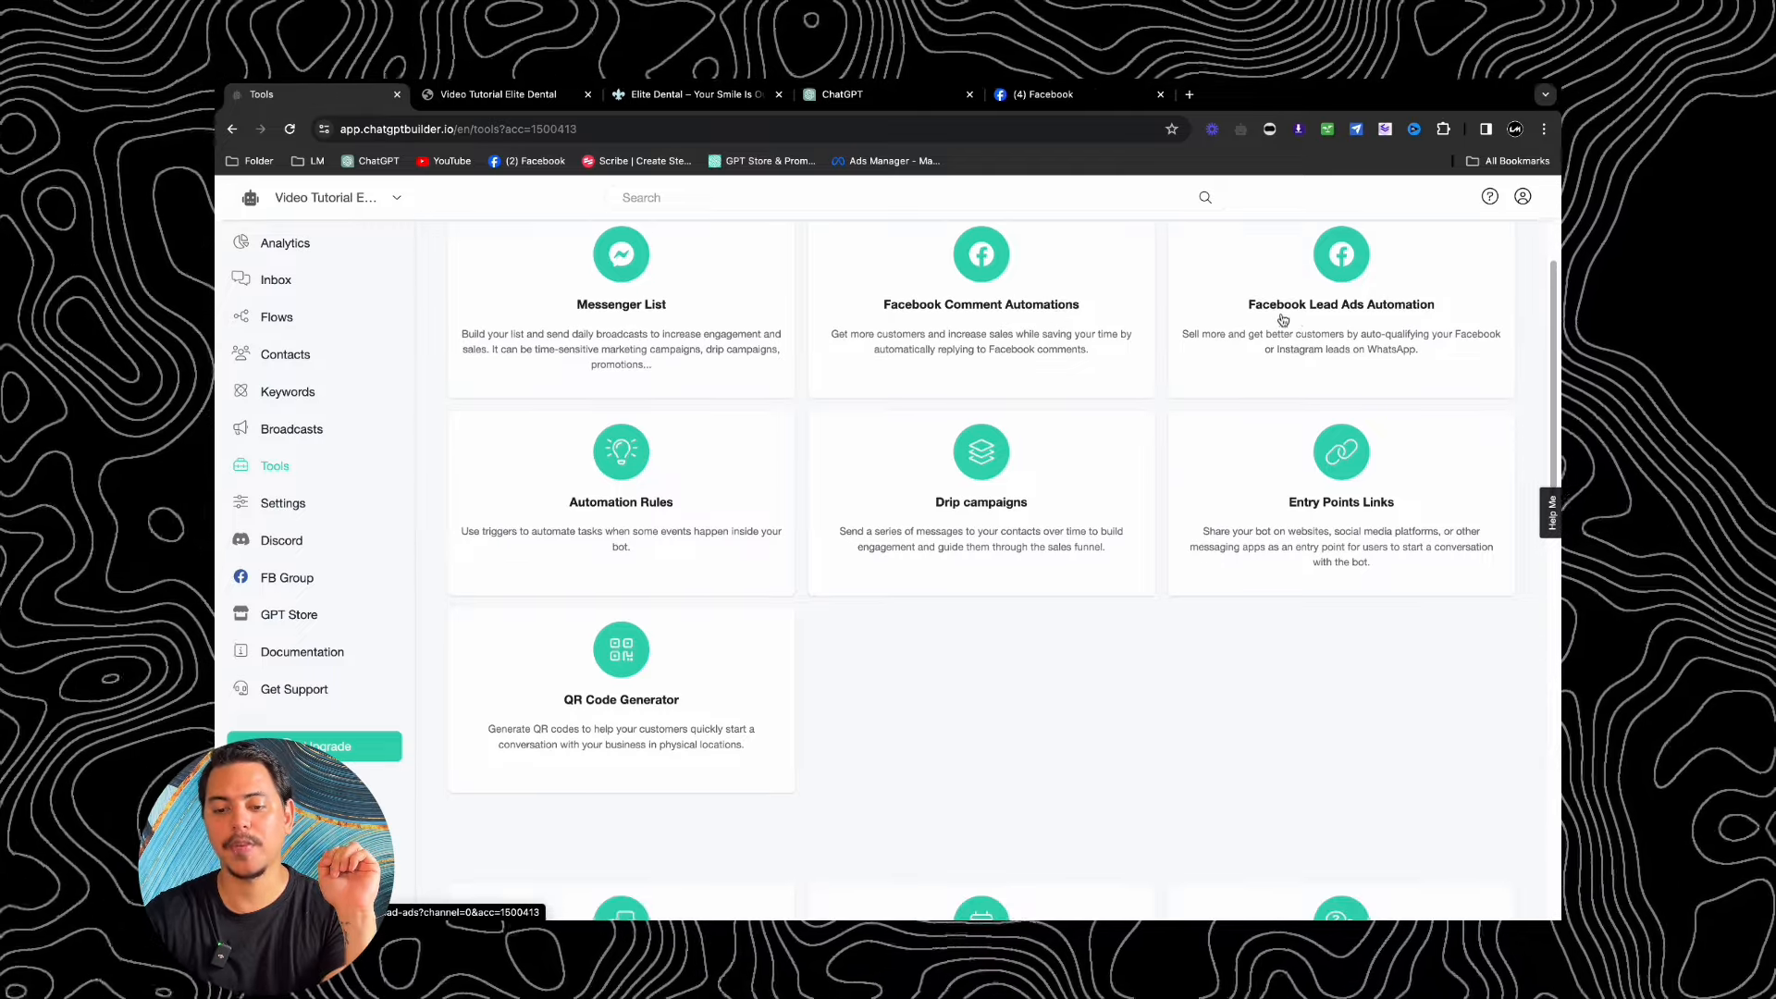
pyautogui.scroll(-3, 620, 375)
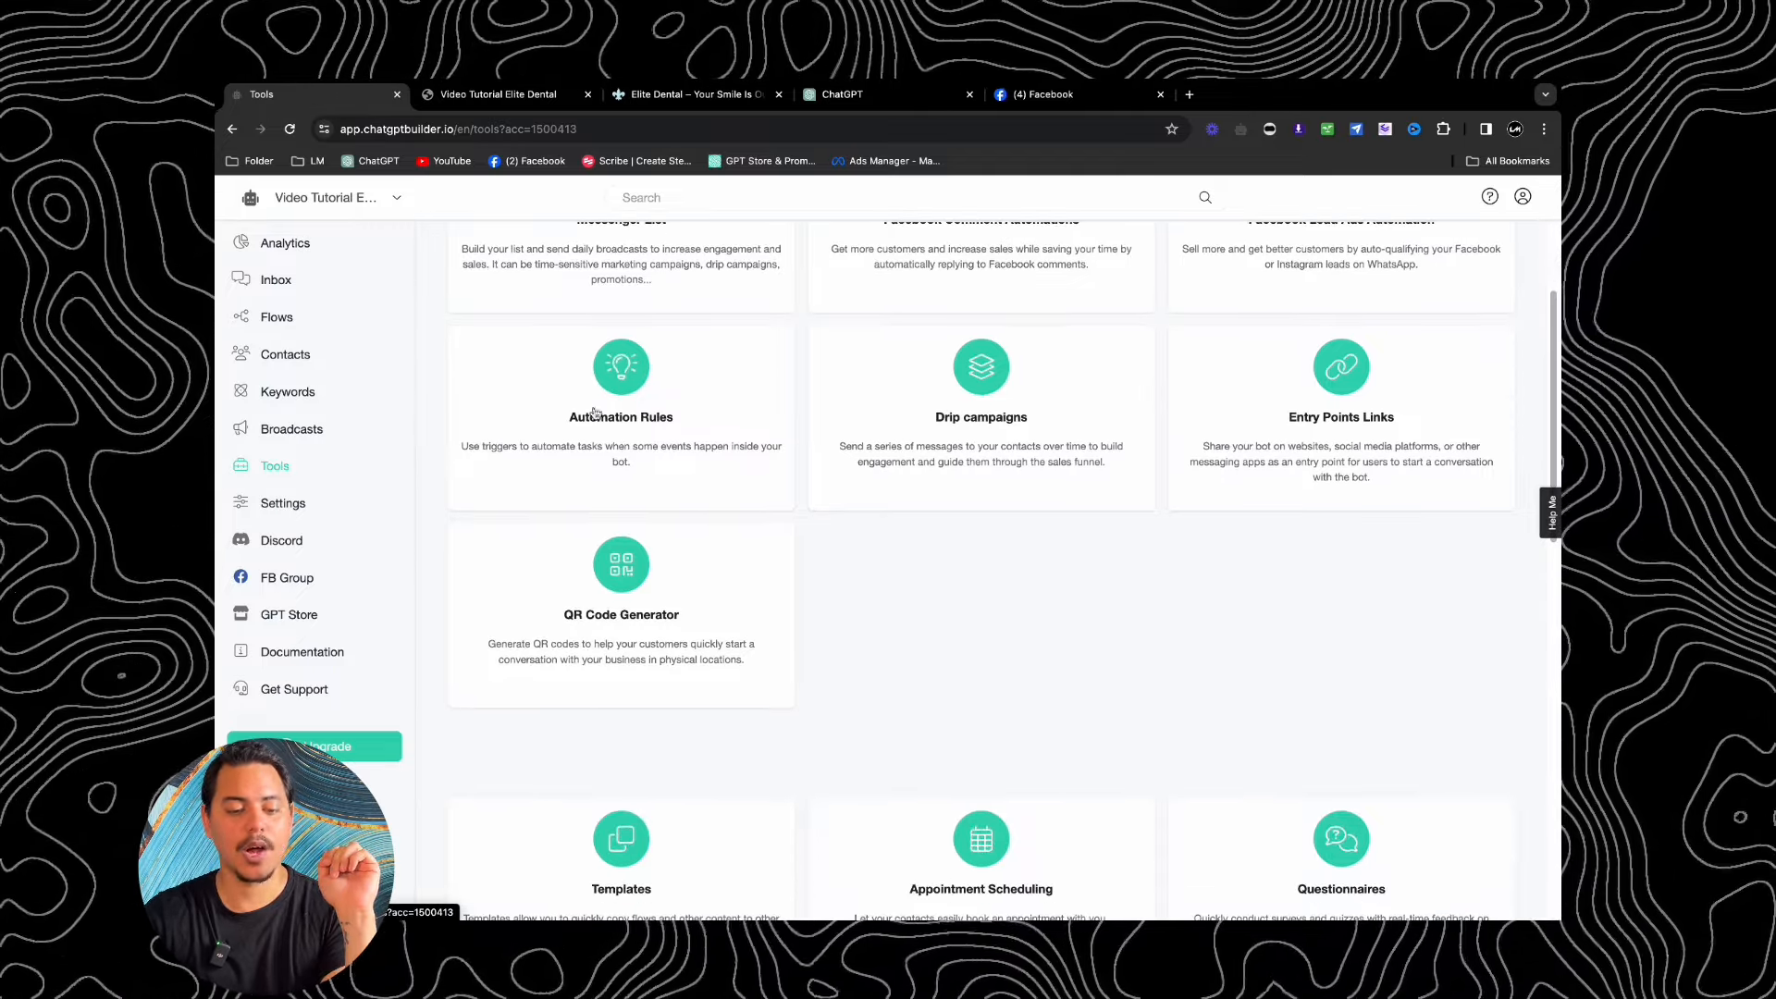
pyautogui.scroll(-3, 962, 425)
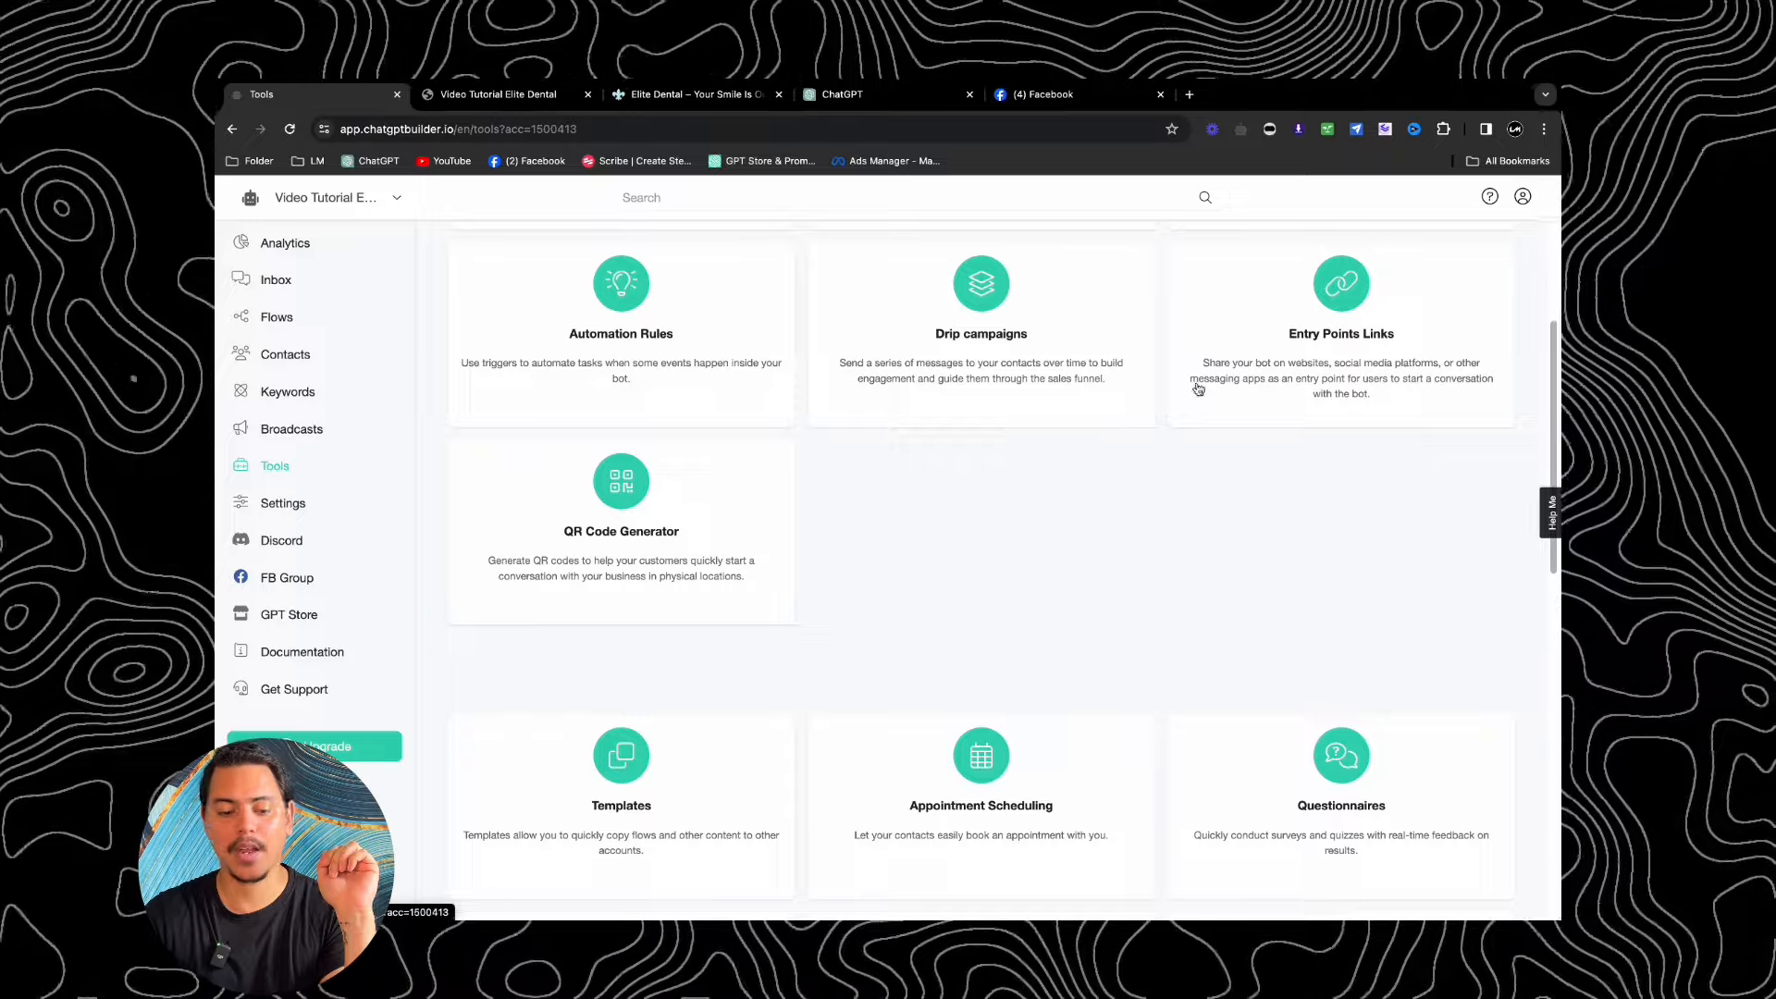
pyautogui.scroll(-7, 1015, 448)
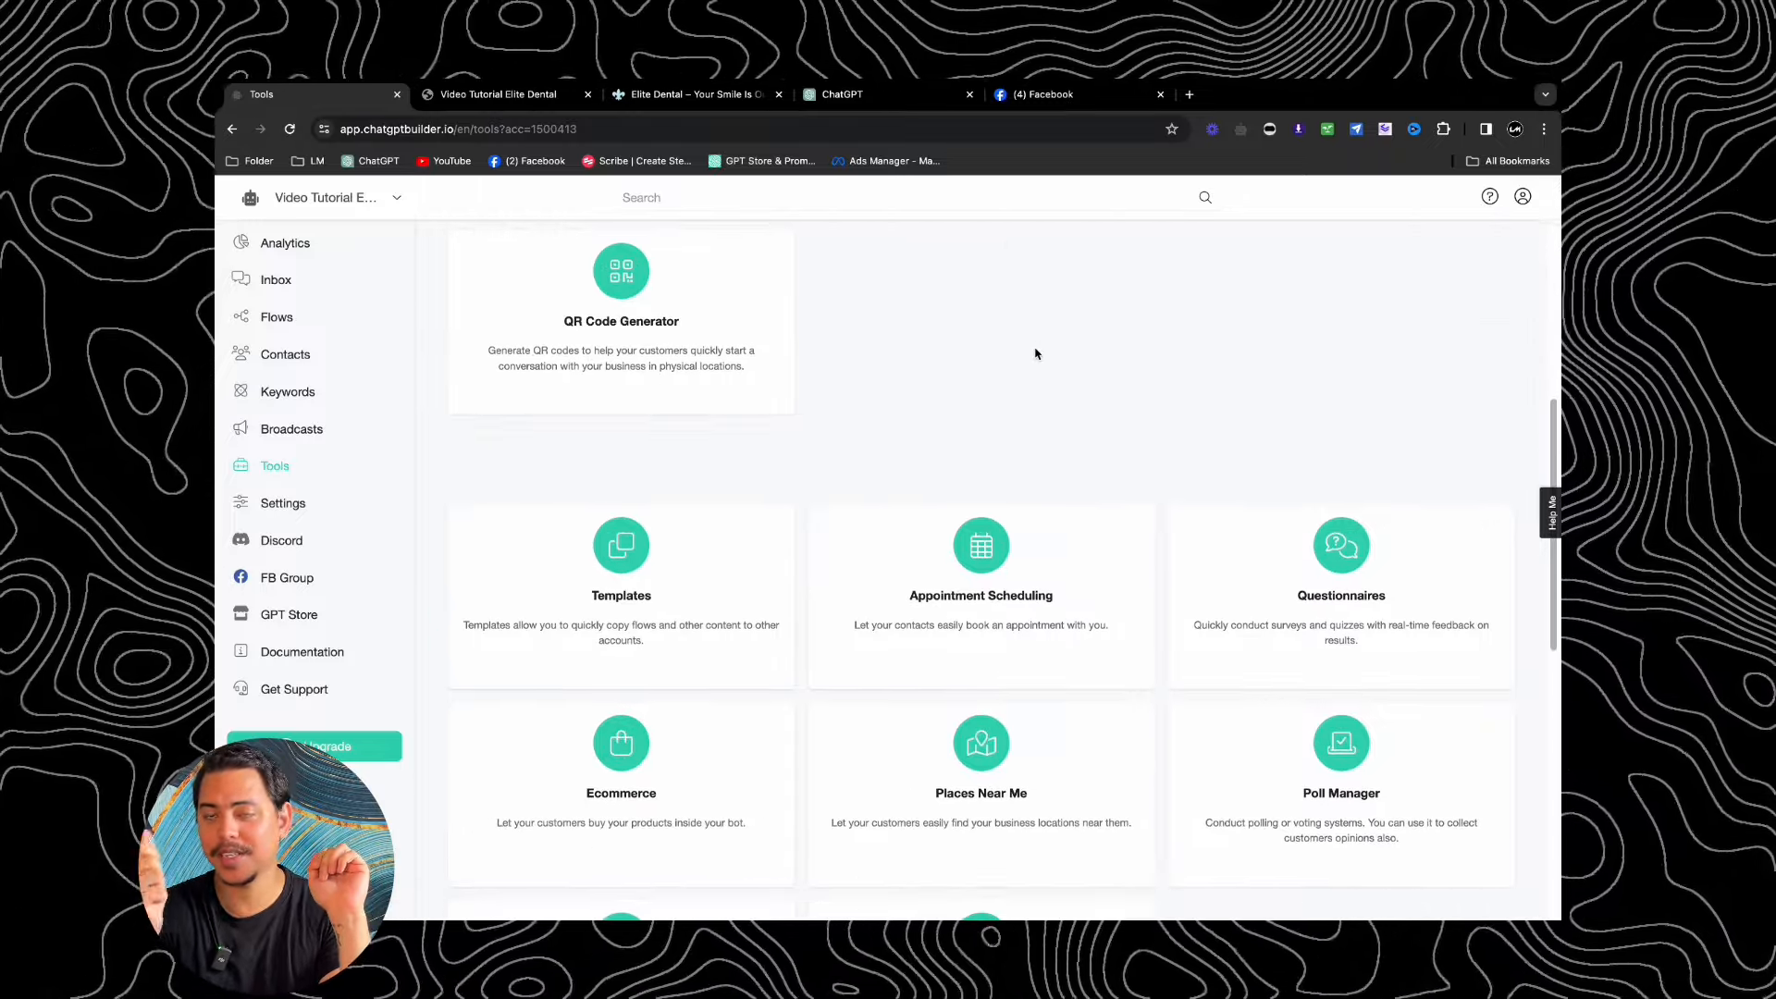
pyautogui.scroll(-6, 1018, 353)
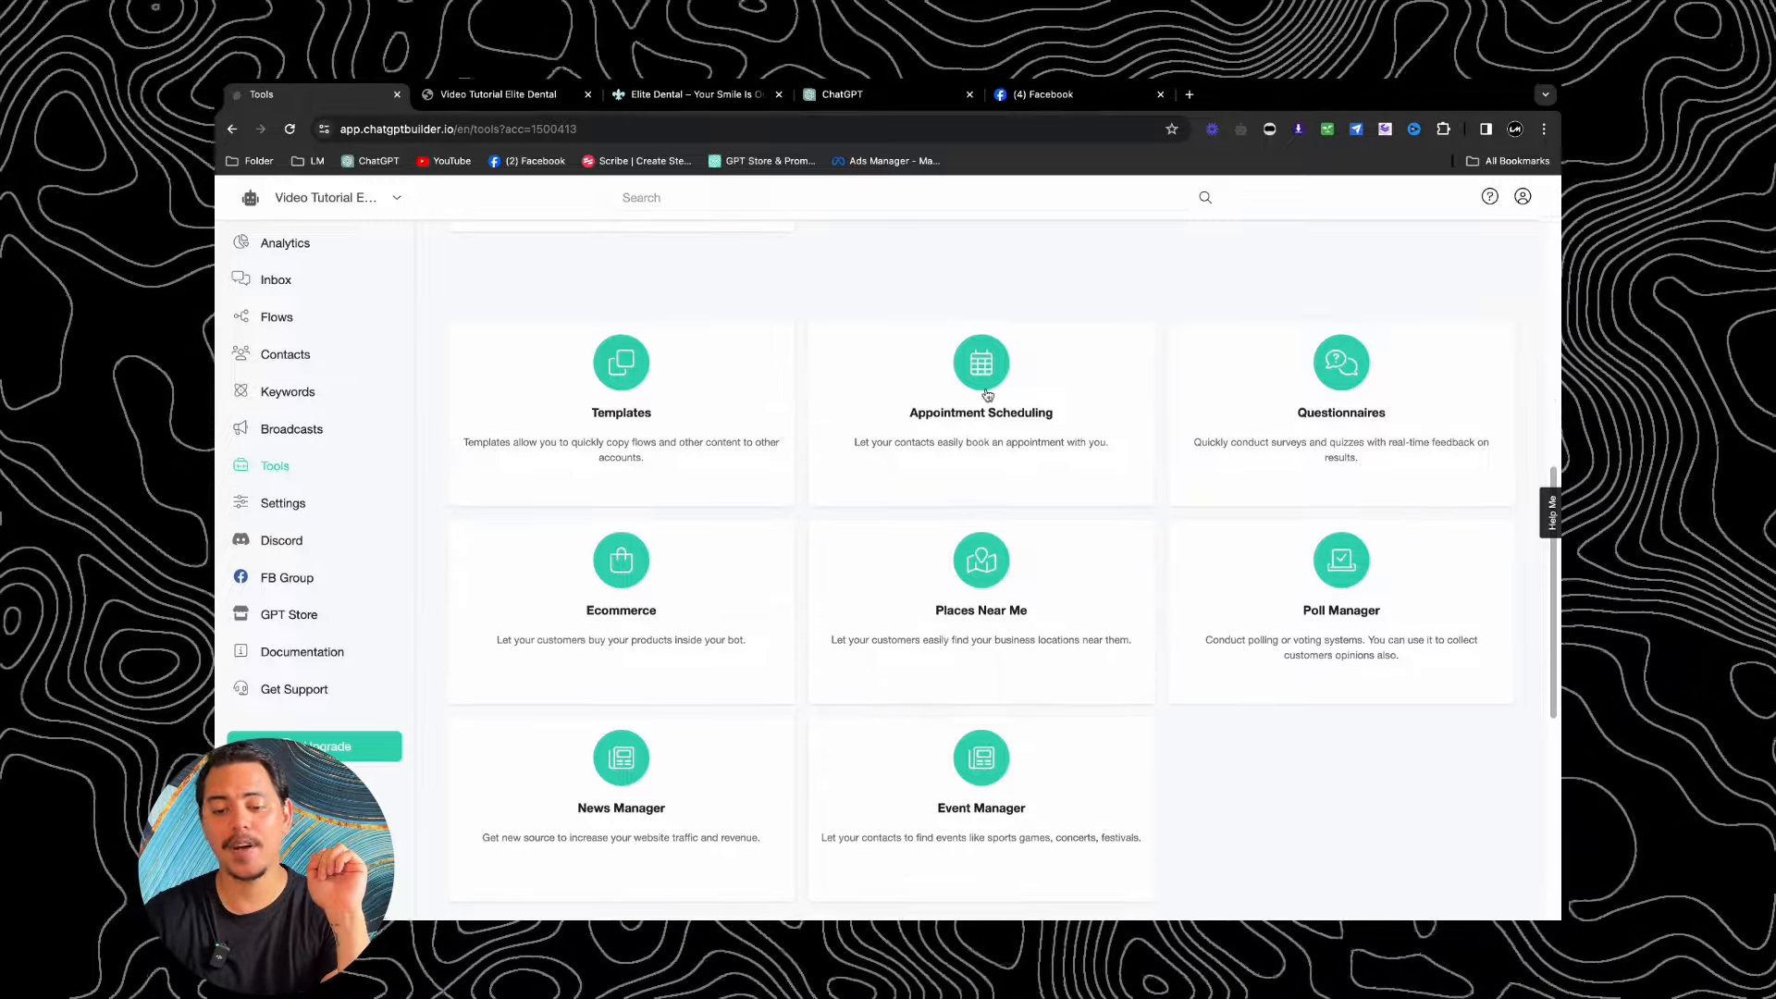
pyautogui.scroll(-1, 999, 431)
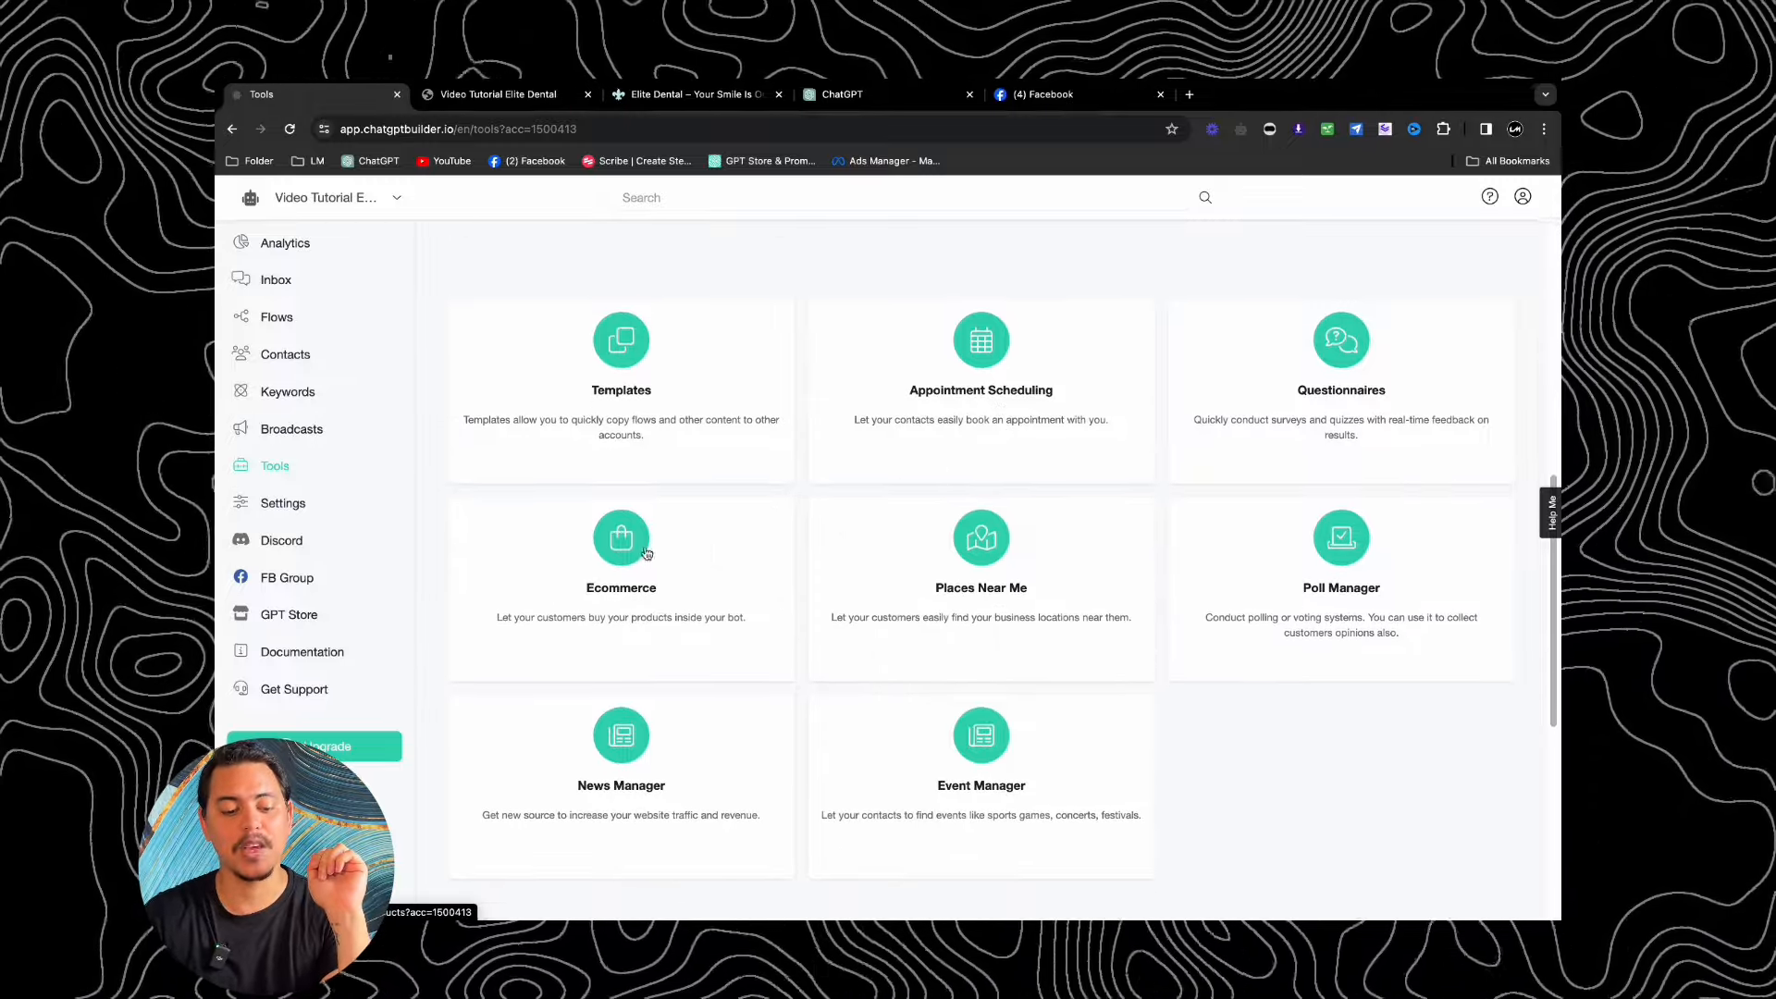
pyautogui.scroll(-4, 647, 552)
pyautogui.scroll(3, 924, 488)
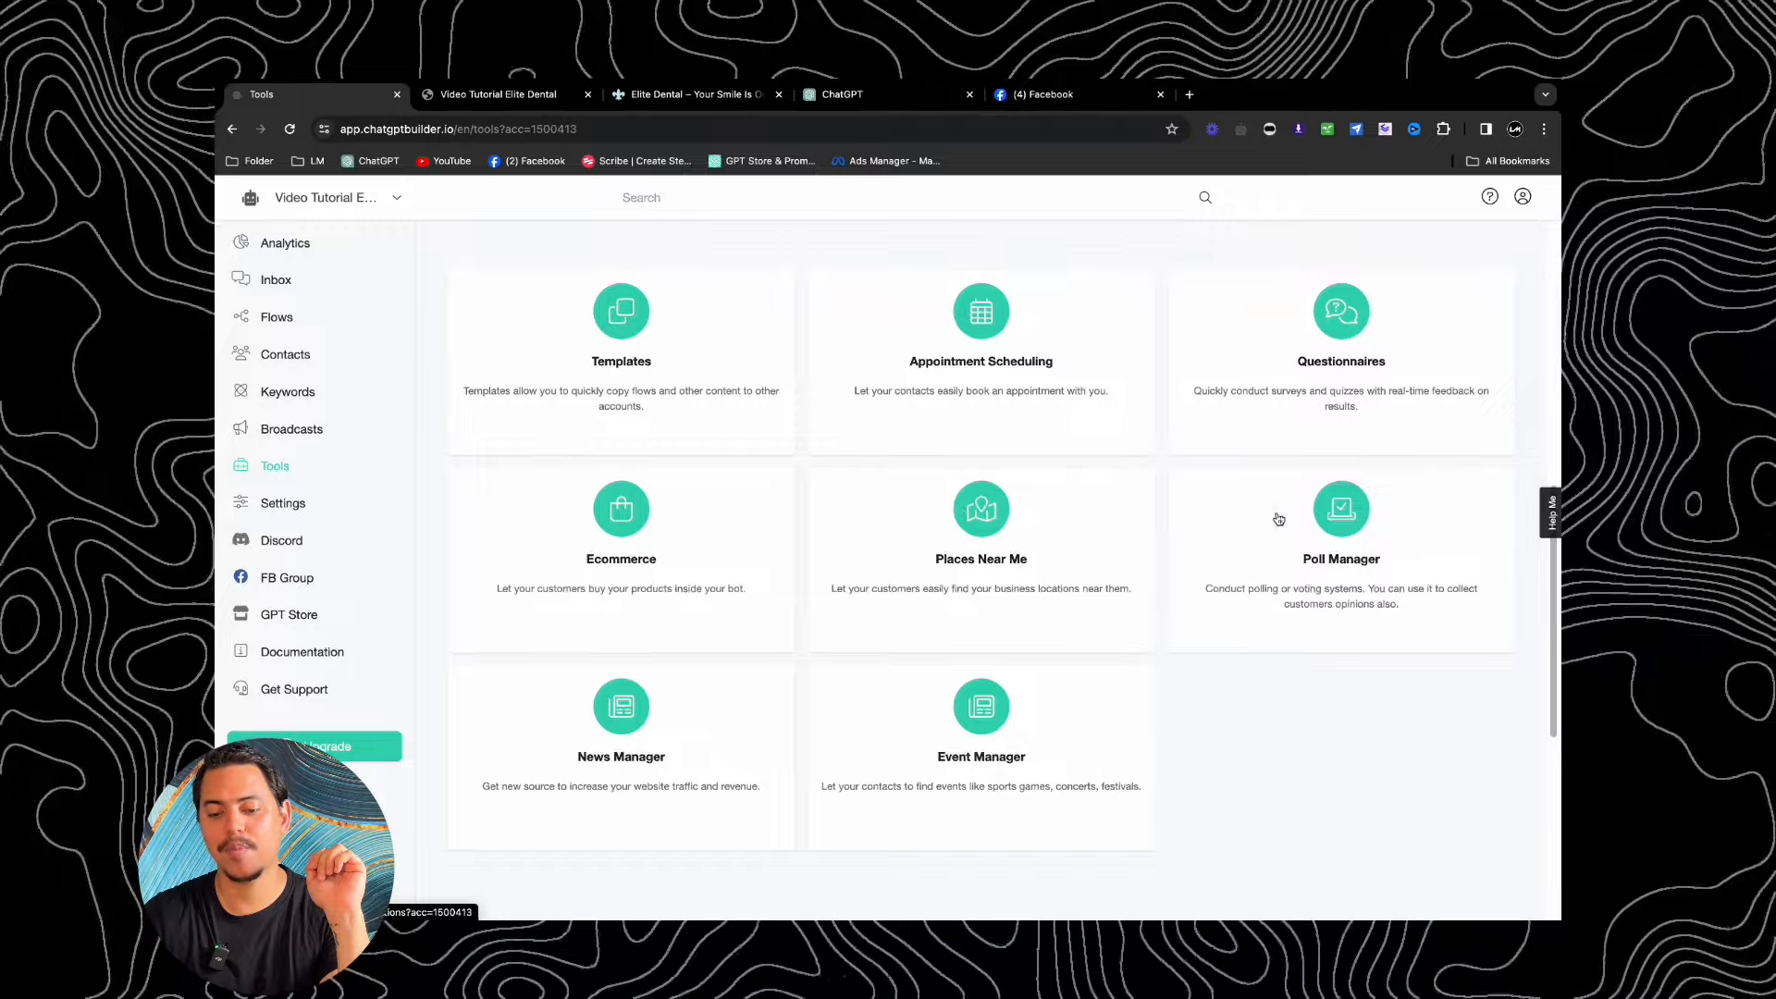
pyautogui.scroll(-15, 1278, 515)
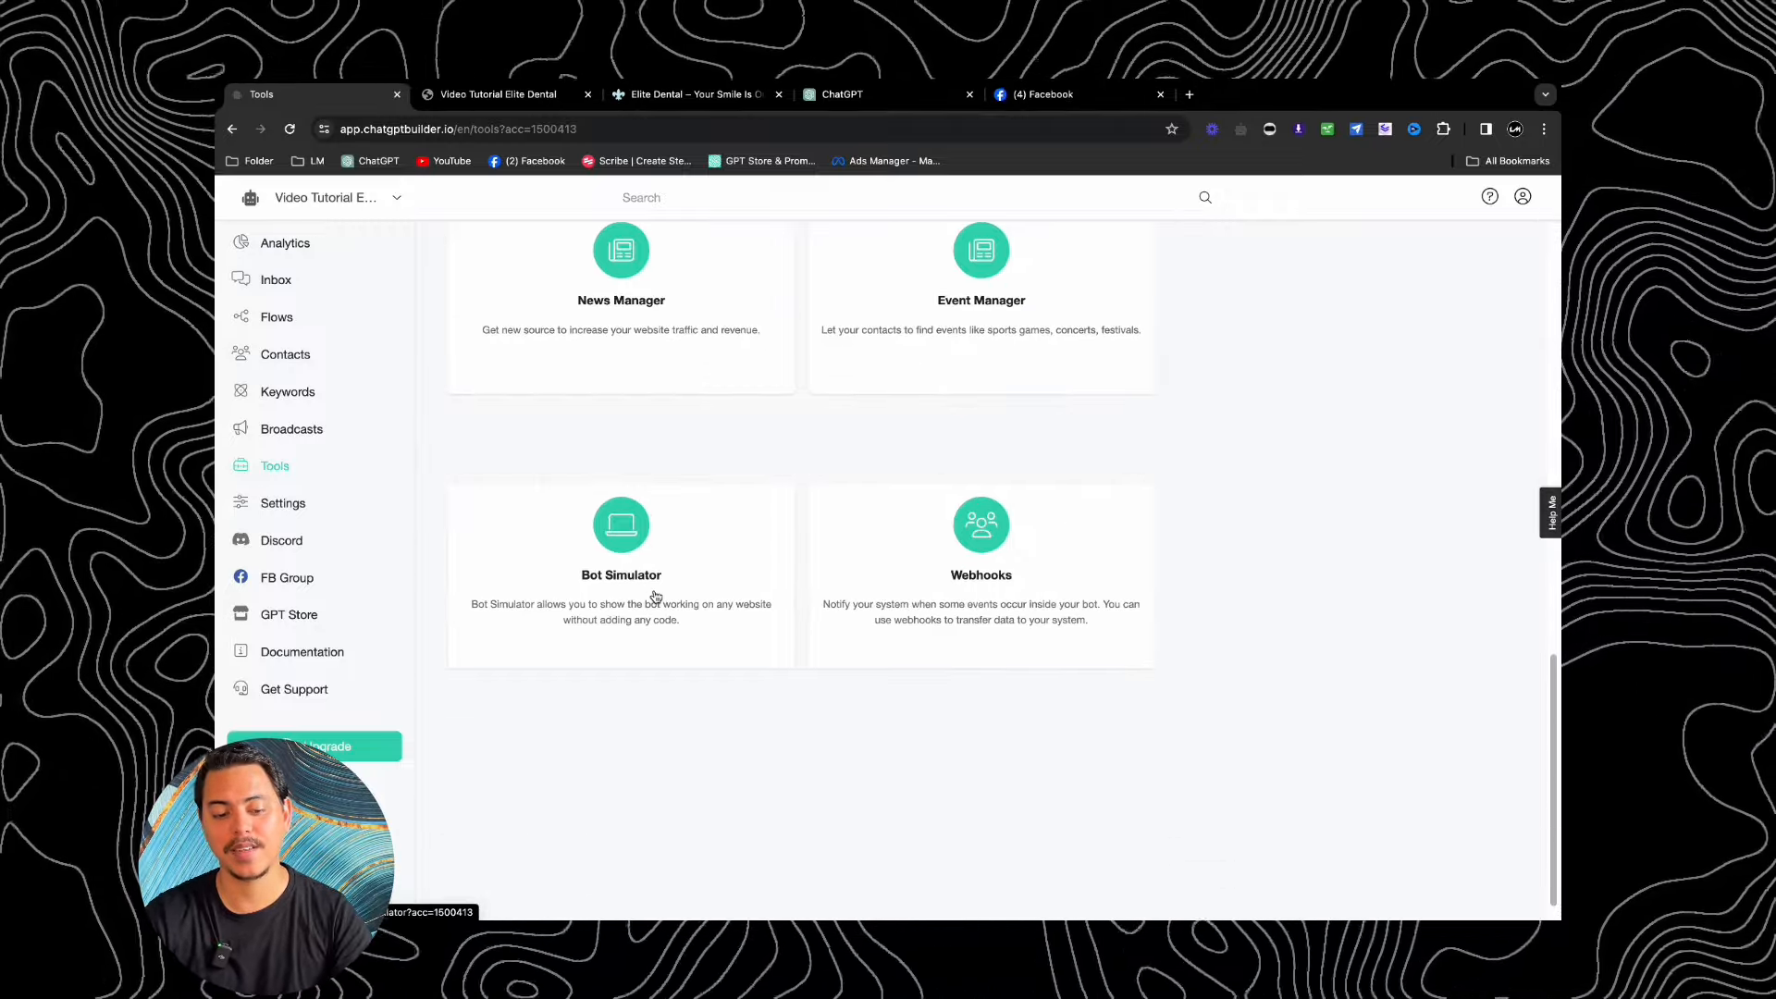
pyautogui.scroll(3, 735, 477)
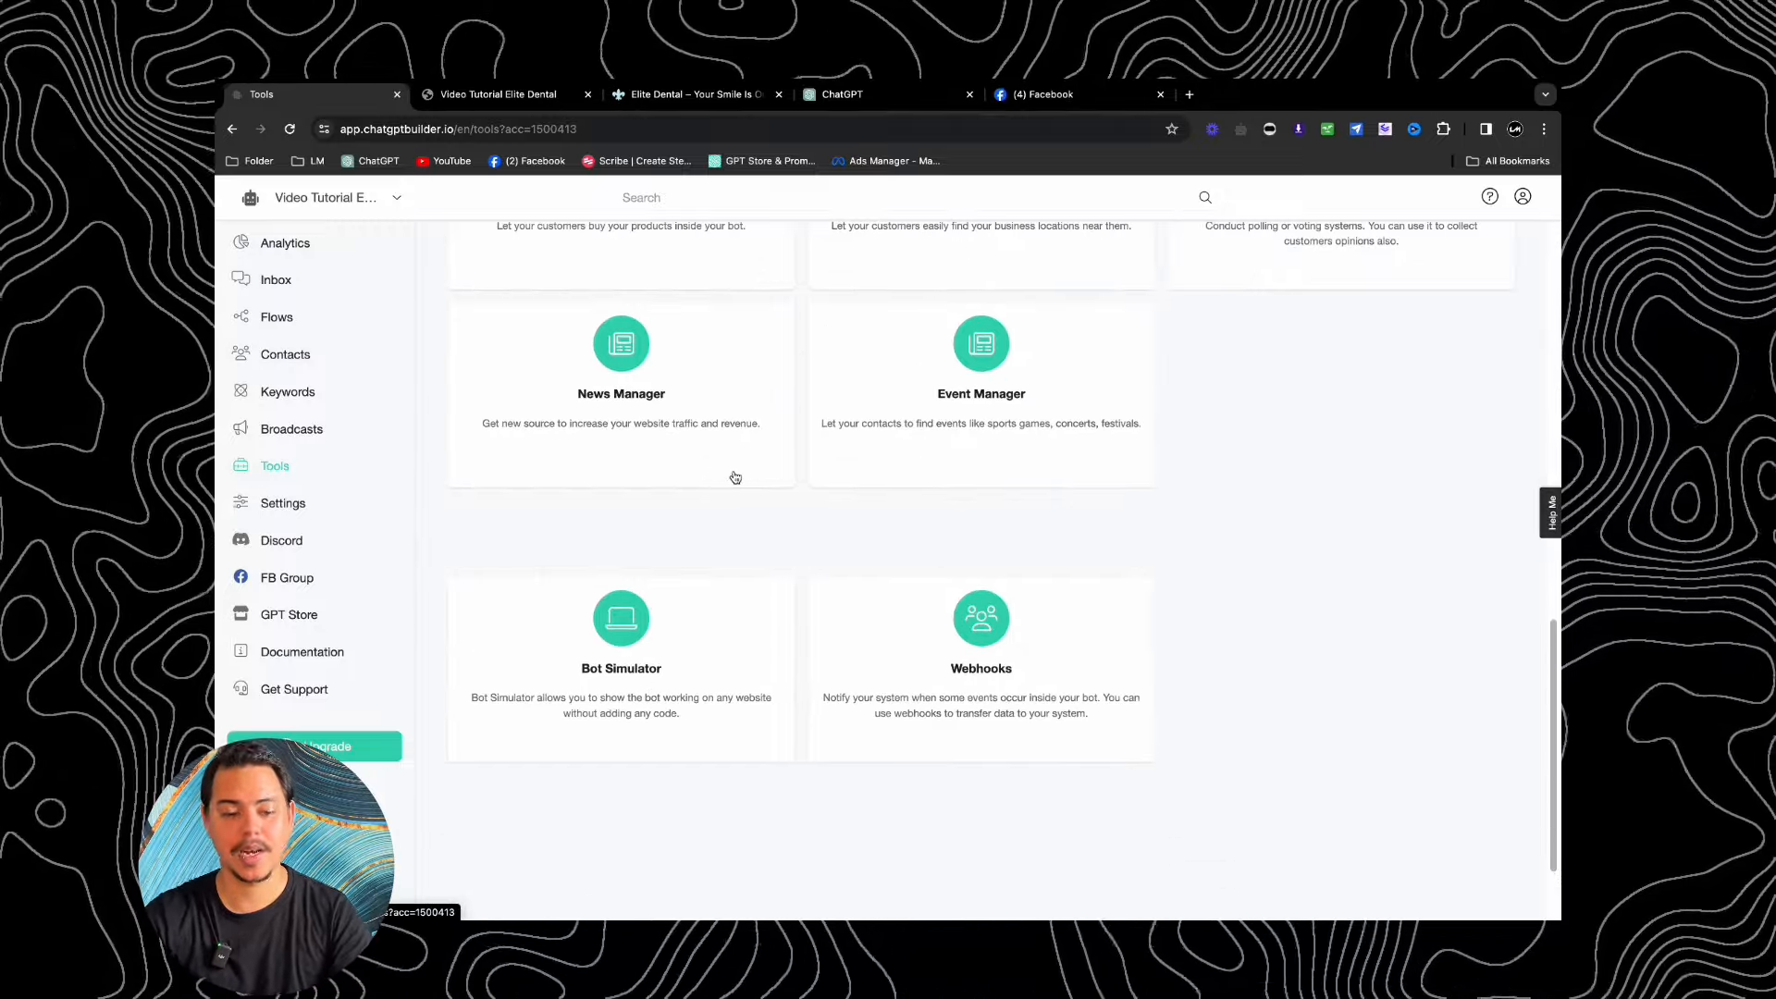
pyautogui.click(700, 641)
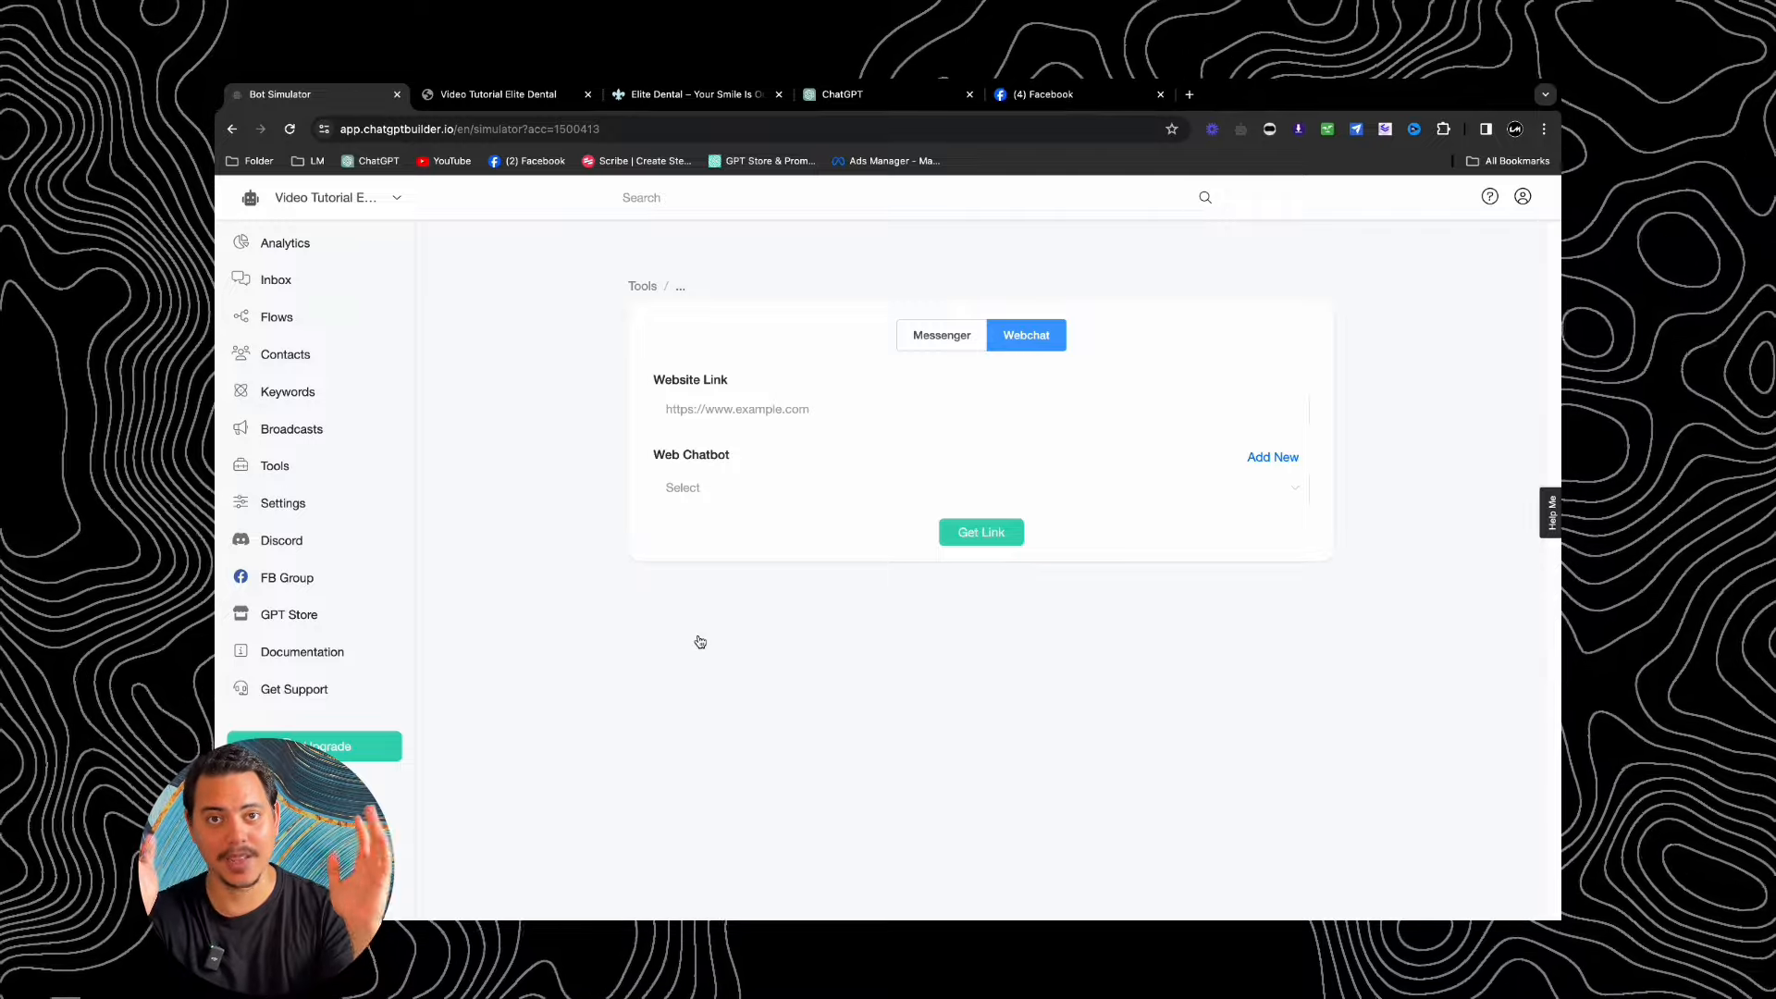
# Step: Set up the simulator for the Elite Dental site in Messenger mode with the Ai Welcome Message flow
pyautogui.click(669, 106)
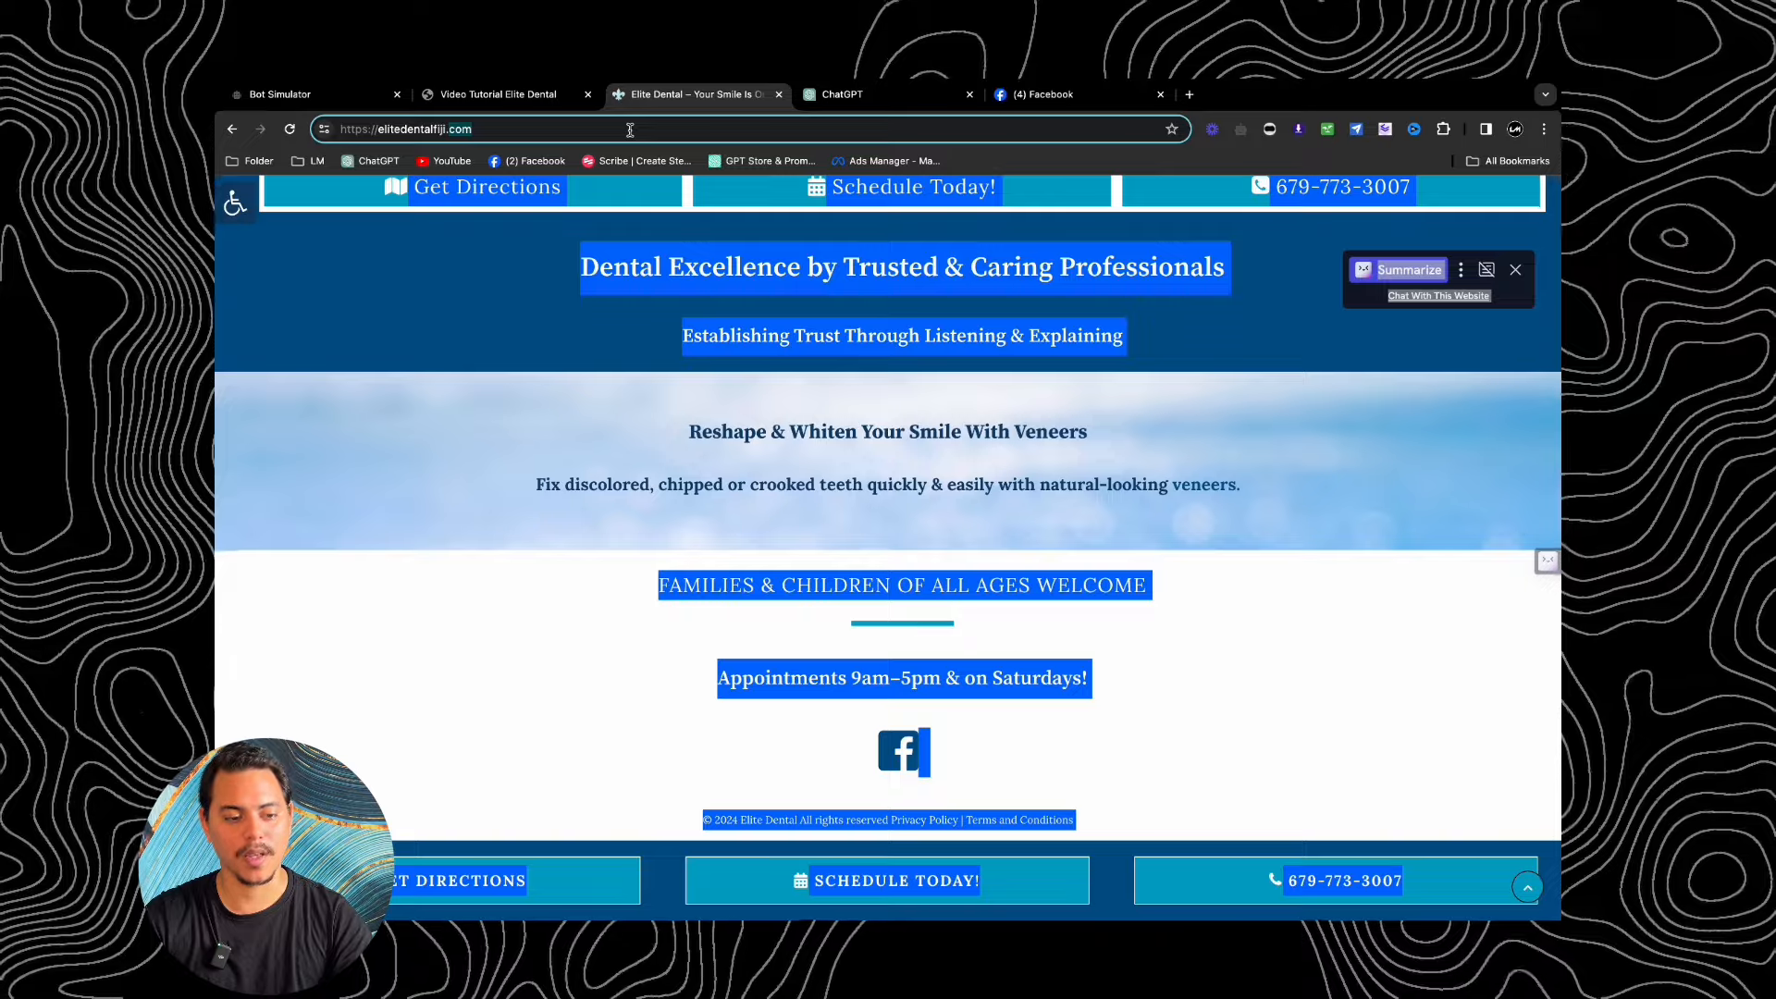
pyautogui.click(286, 96)
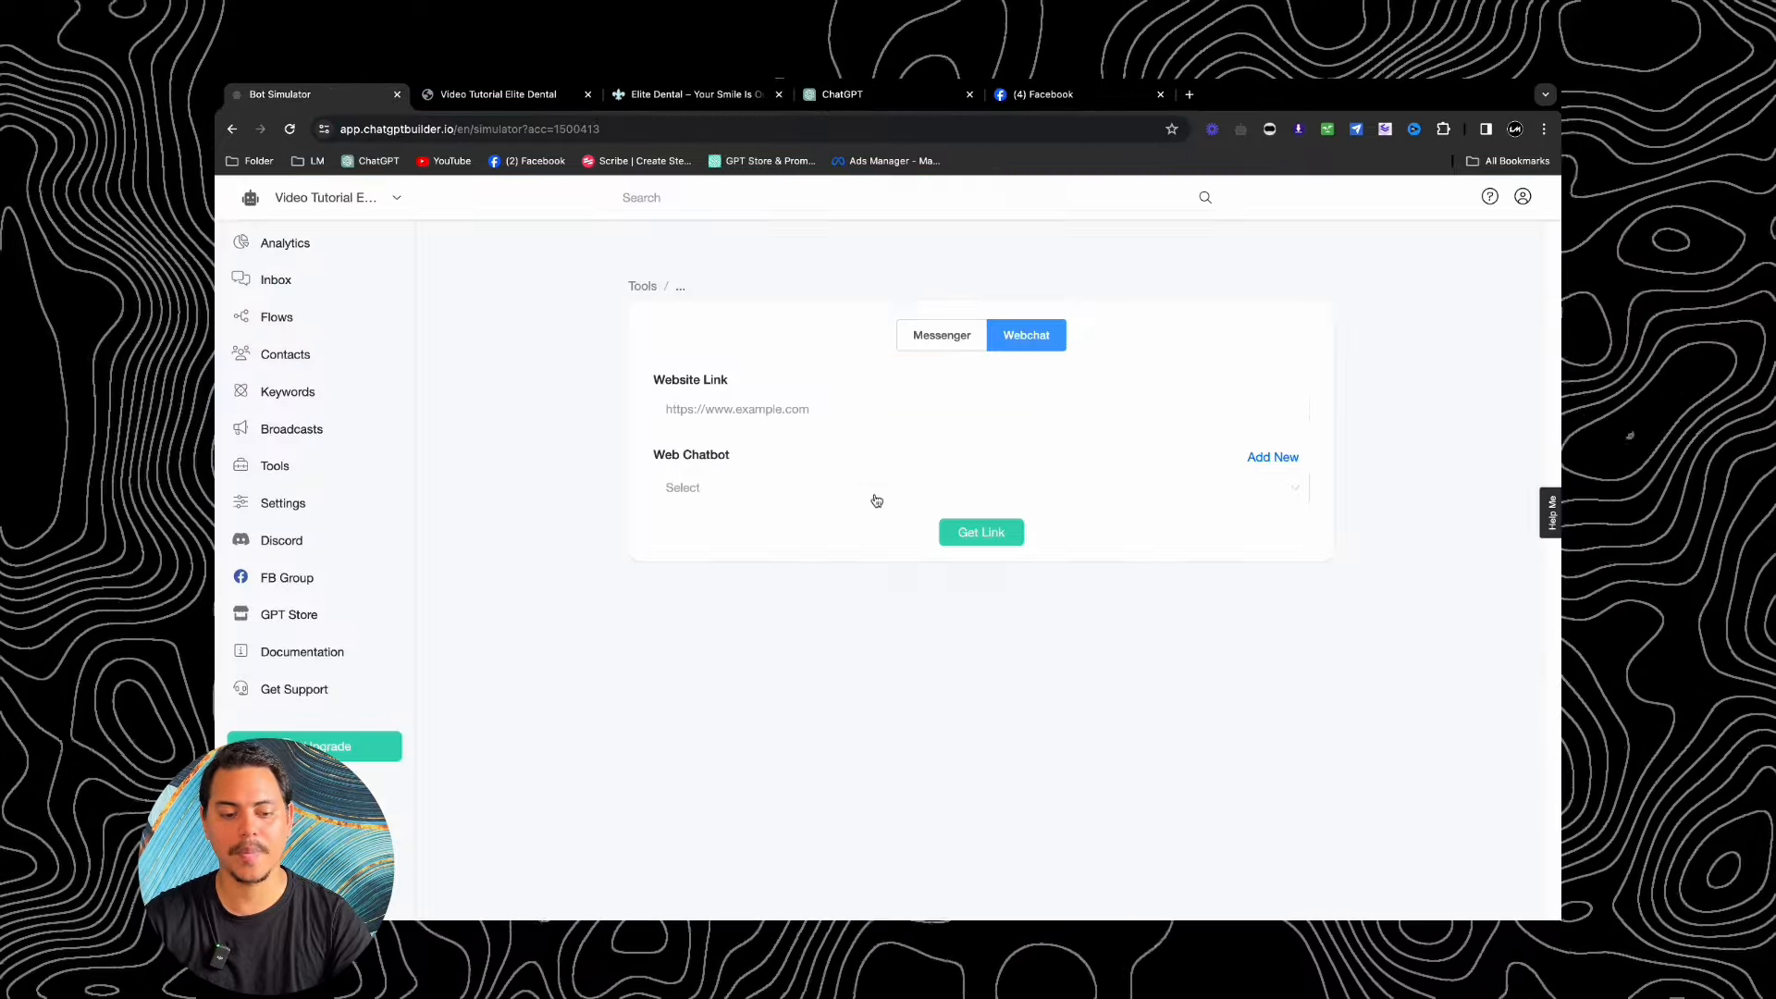
pyautogui.click(939, 335)
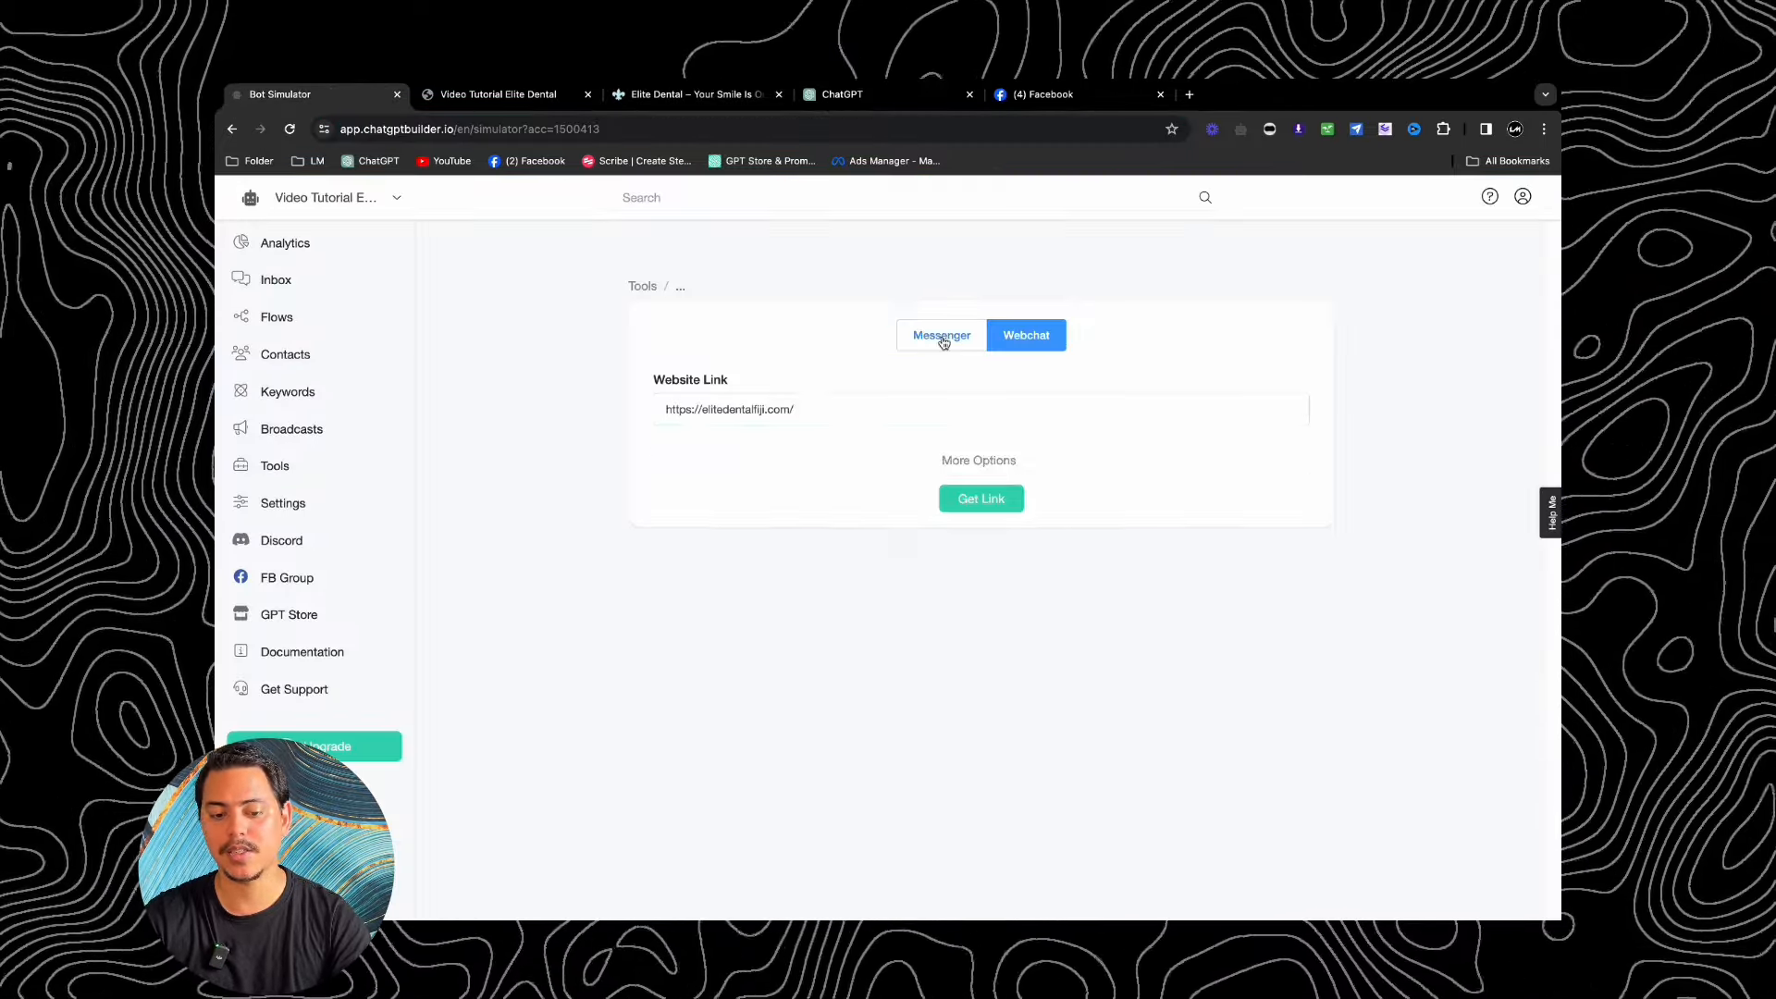
pyautogui.click(982, 465)
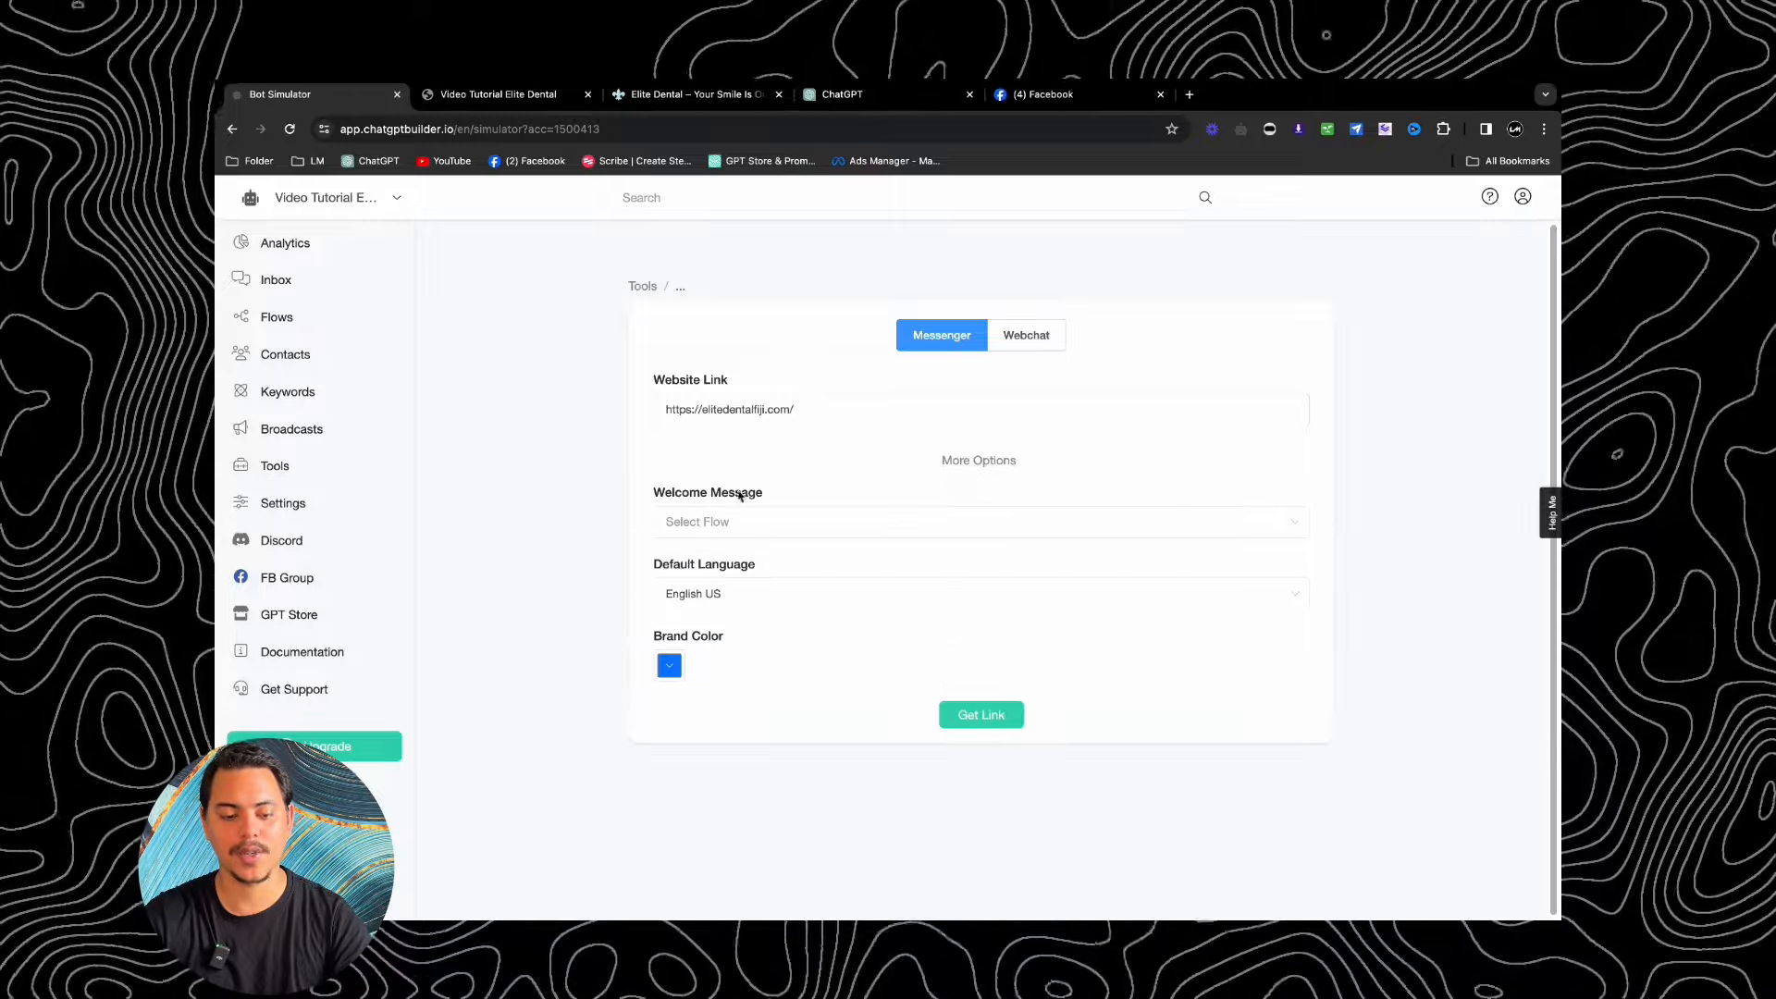
pyautogui.click(708, 523)
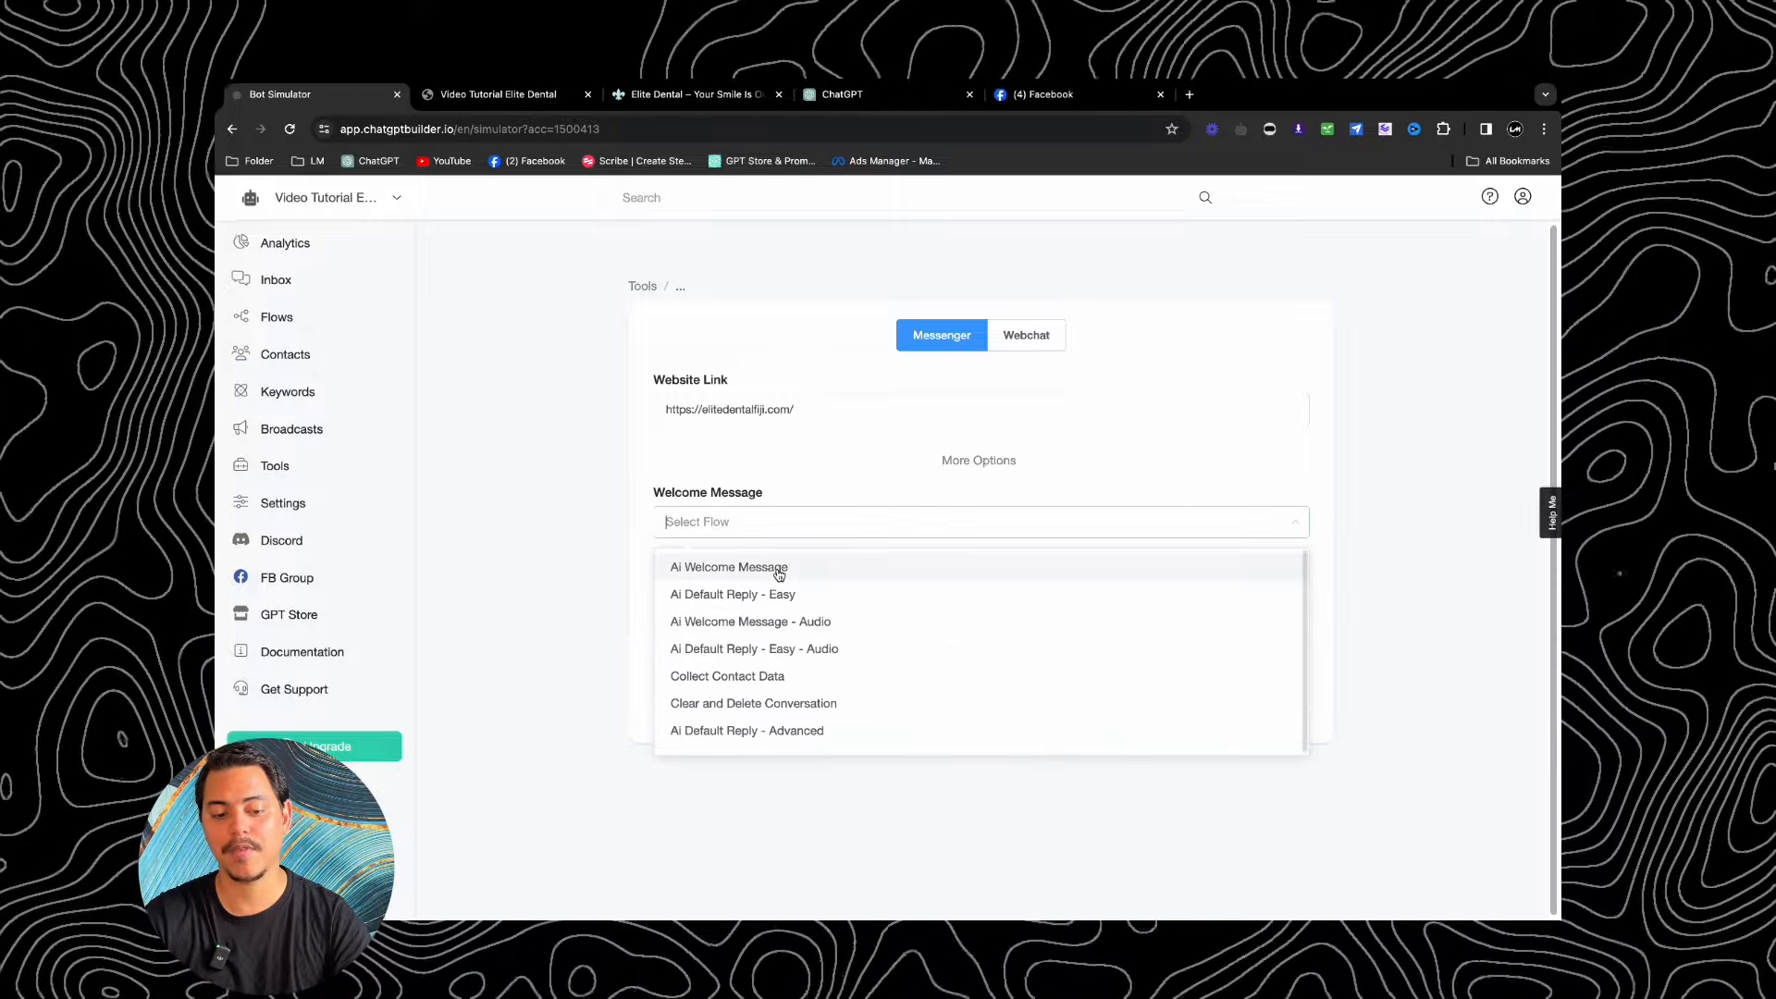
pyautogui.click(778, 569)
# Step: Look at the brand colour picker and the dental site, leaving the colour unchanged
pyautogui.click(669, 666)
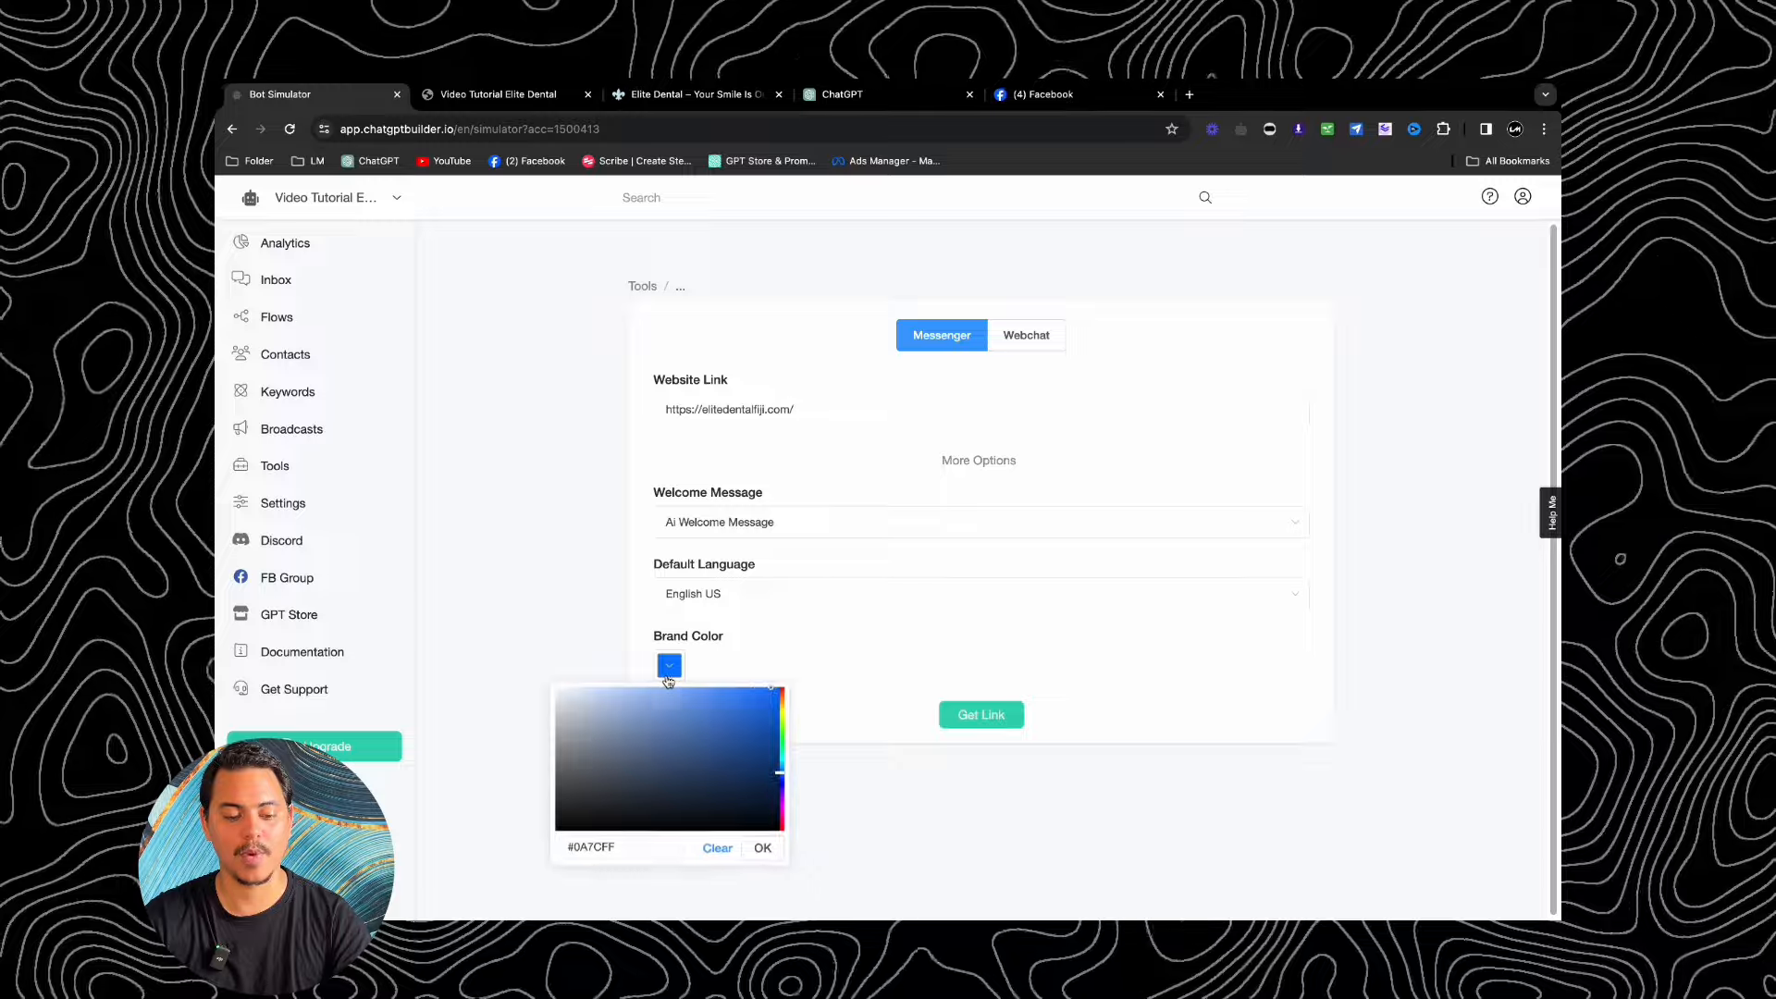
pyautogui.click(629, 96)
pyautogui.click(447, 647)
pyautogui.scroll(15, 512, 591)
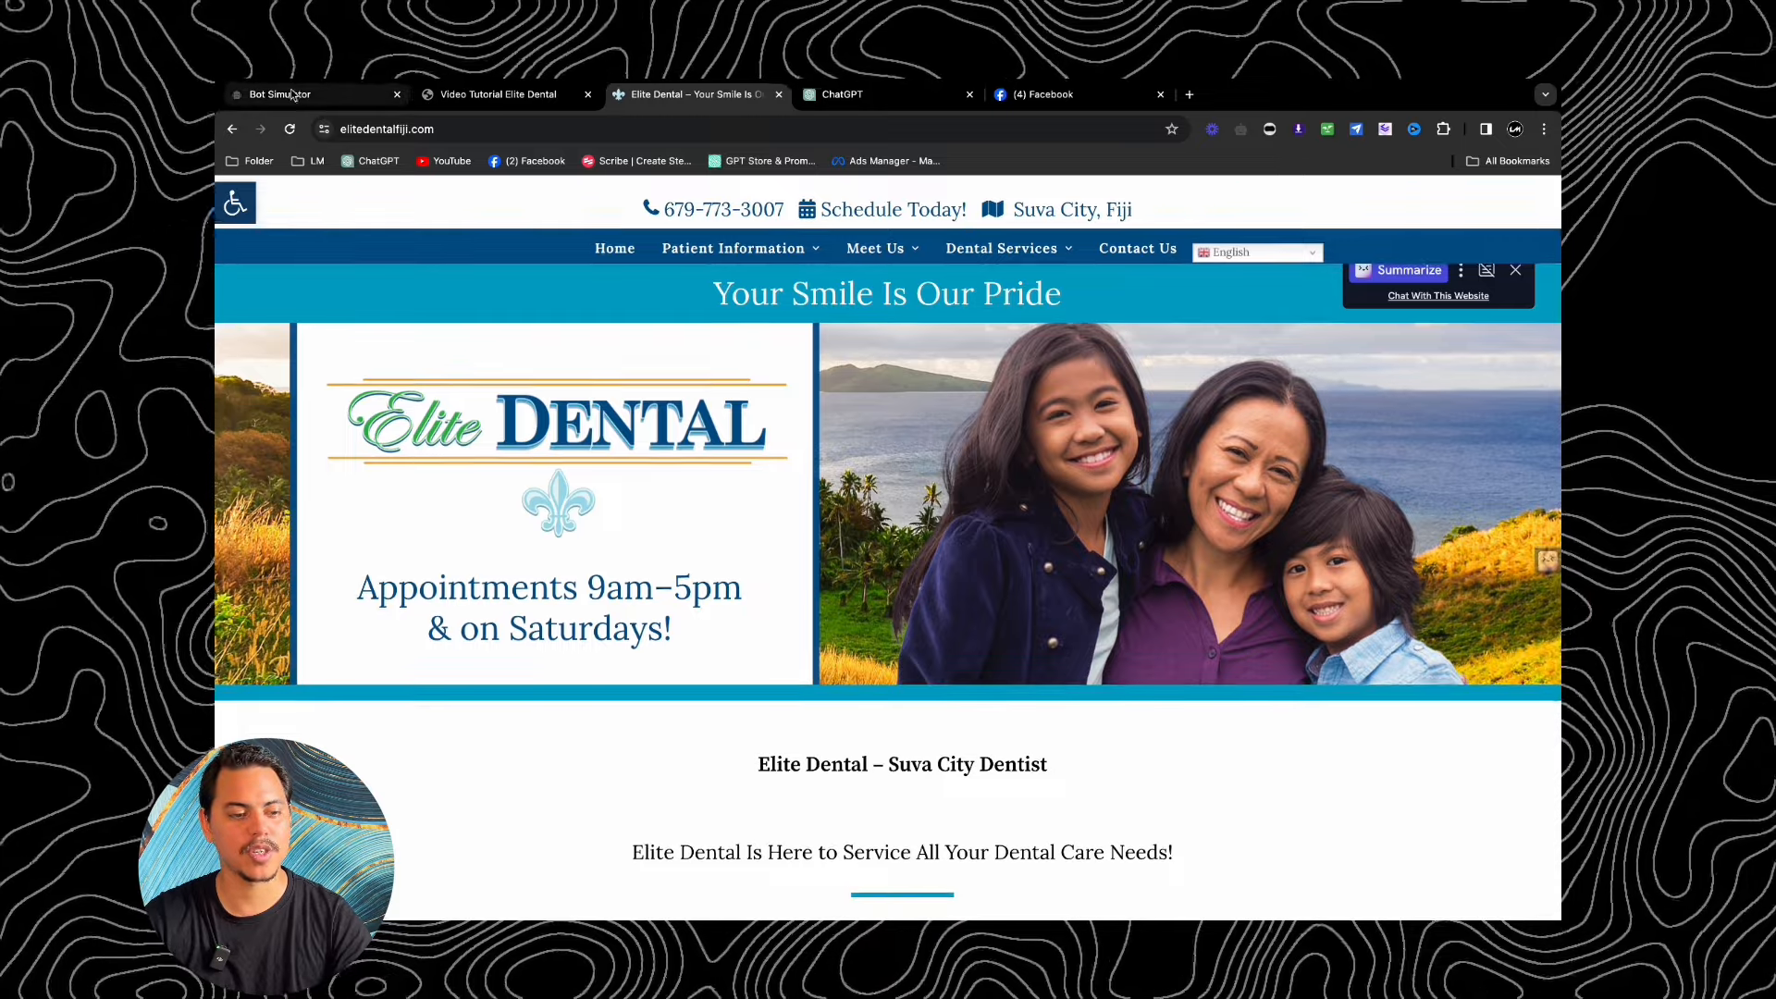
pyautogui.click(292, 96)
pyautogui.click(902, 654)
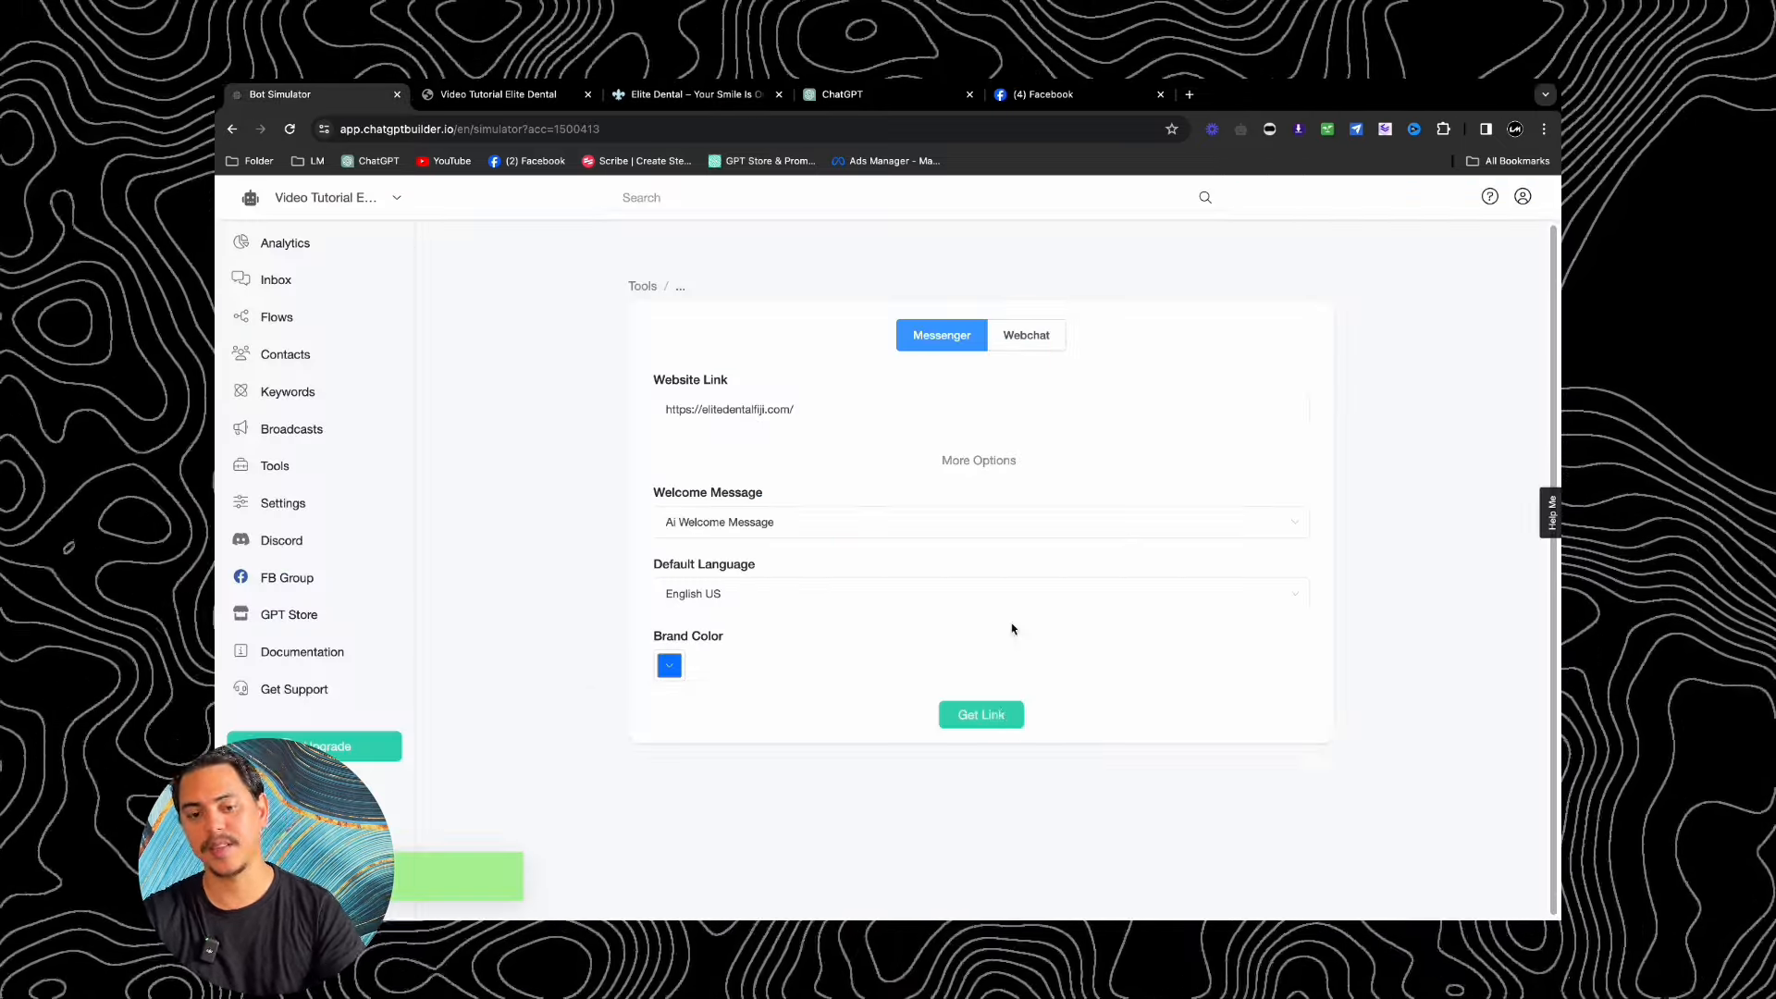
# Step: Generate the simulator link and load the Elite Dental preview in a new tab
pyautogui.click(1192, 95)
pyautogui.click(996, 121)
pyautogui.hotkey('ctrl', 'v')
pyautogui.press('Return')
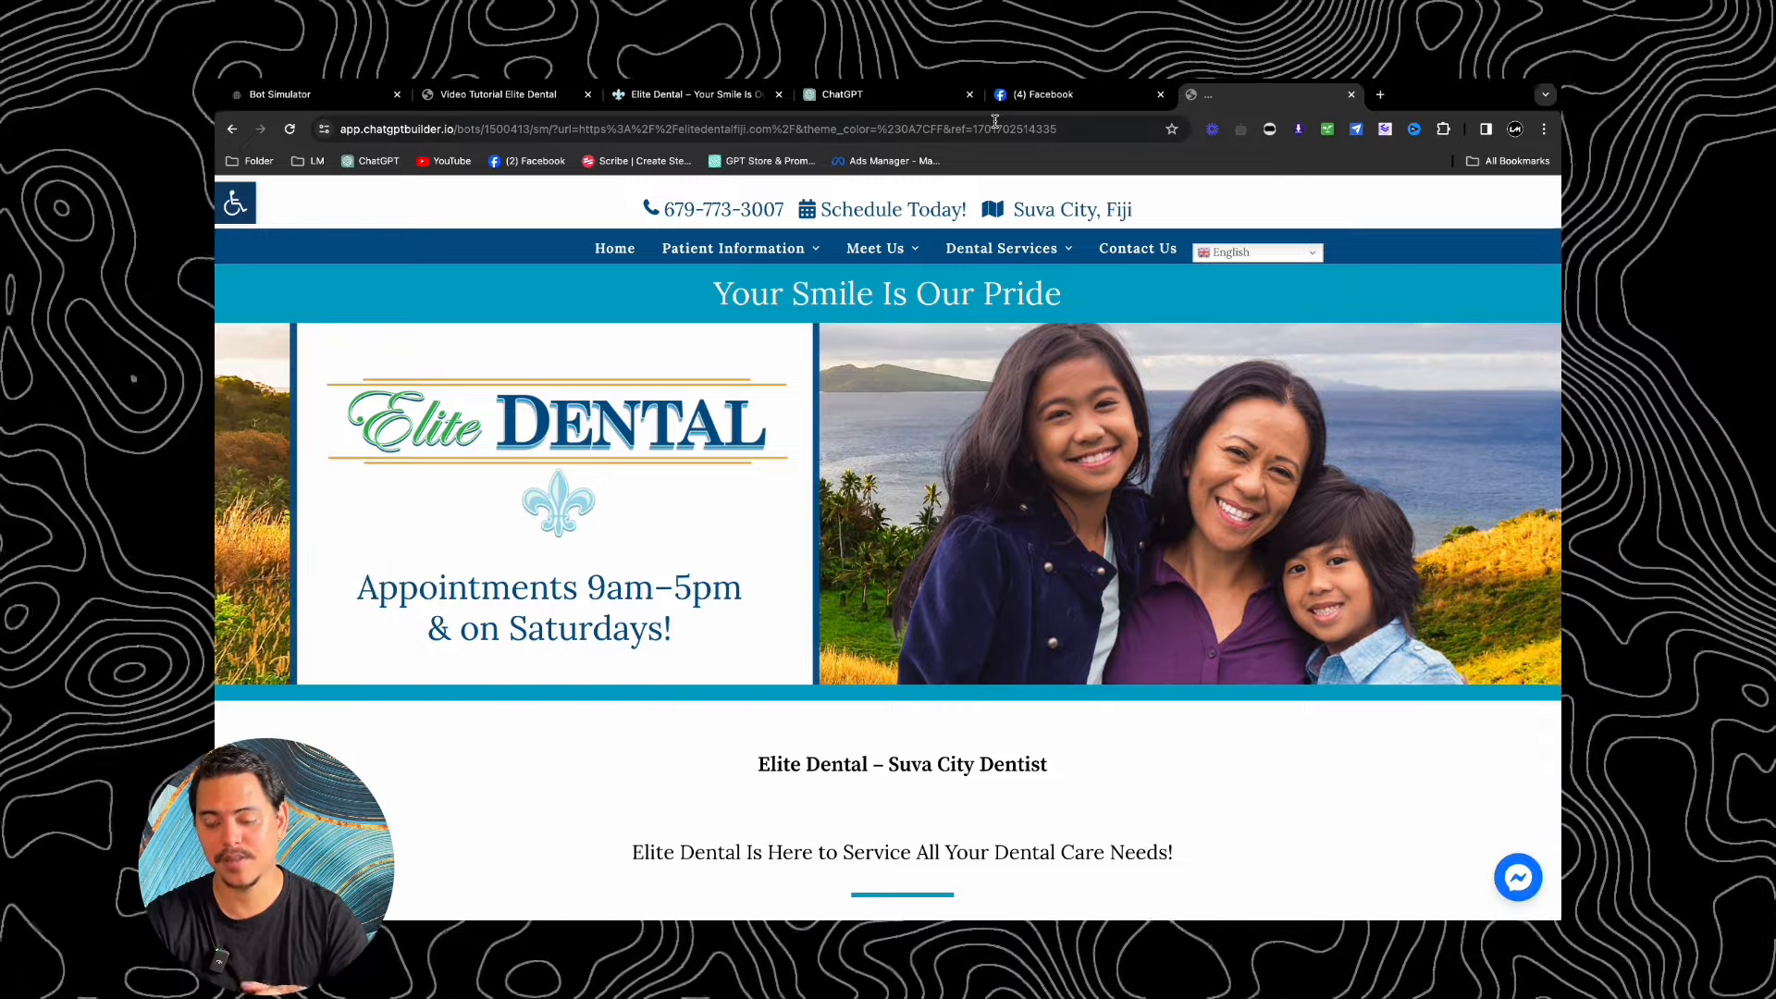
# Step: Start the Messenger chat on the dental site and send 'Heya my tooth hurts'
pyautogui.click(1509, 874)
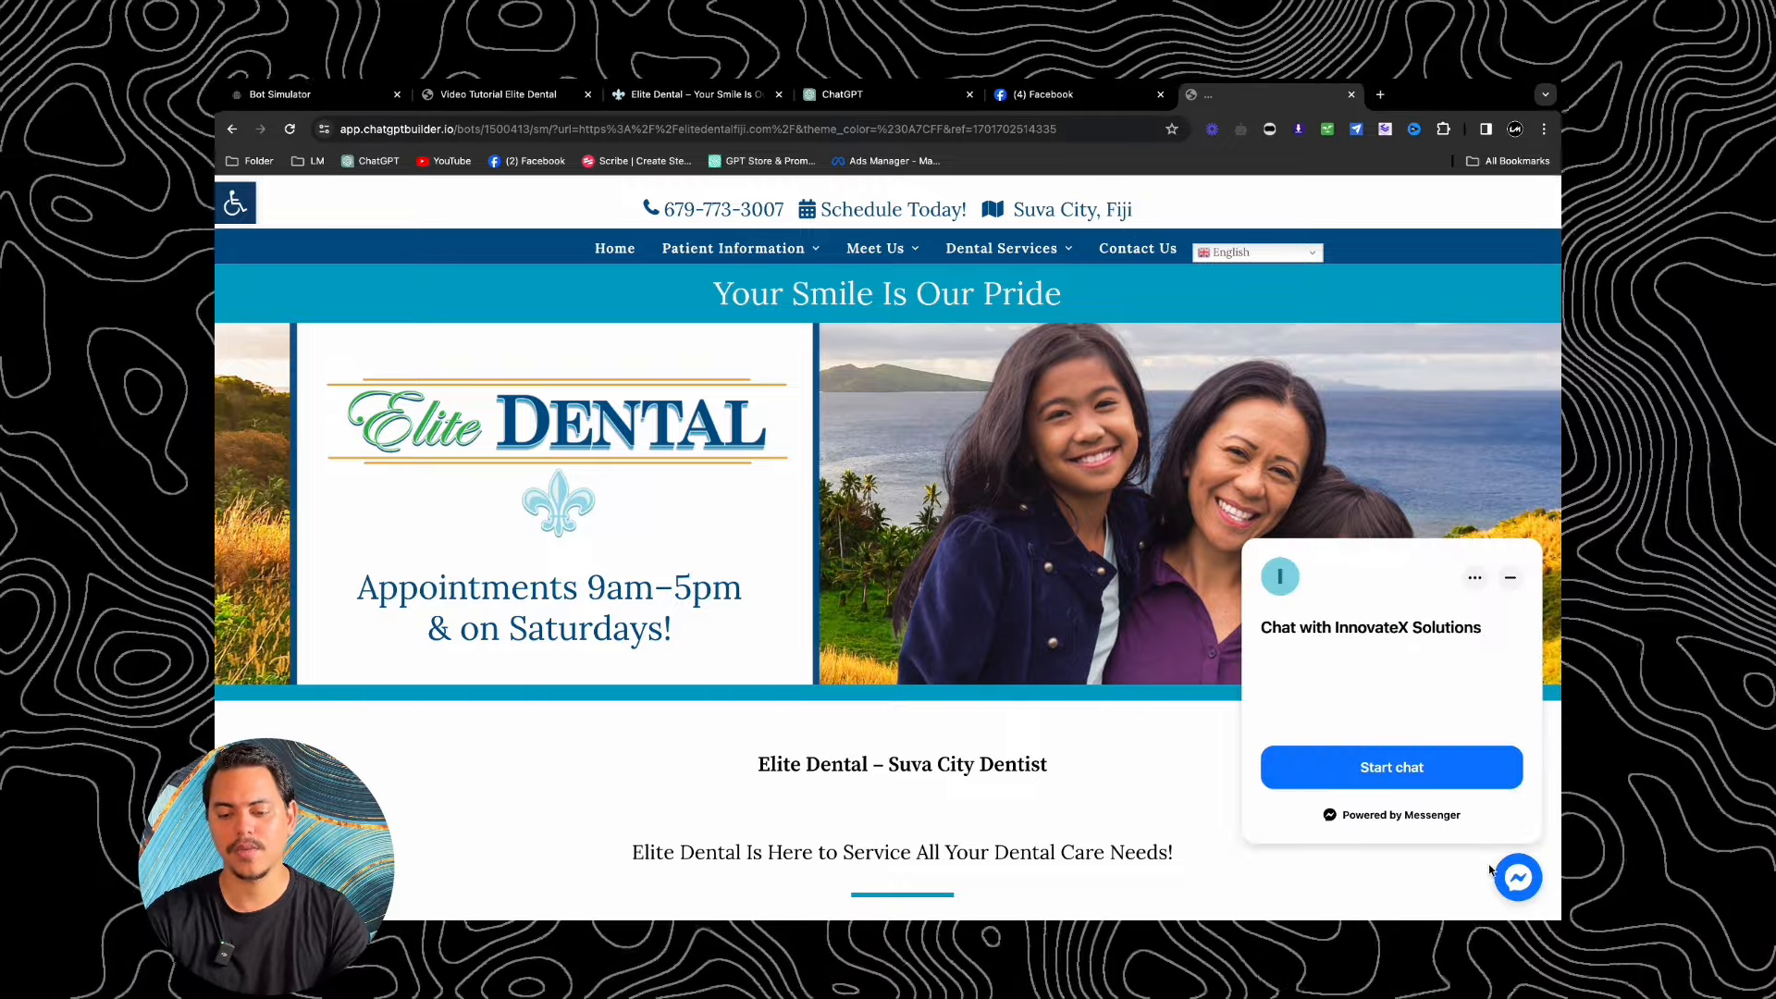
pyautogui.click(1420, 781)
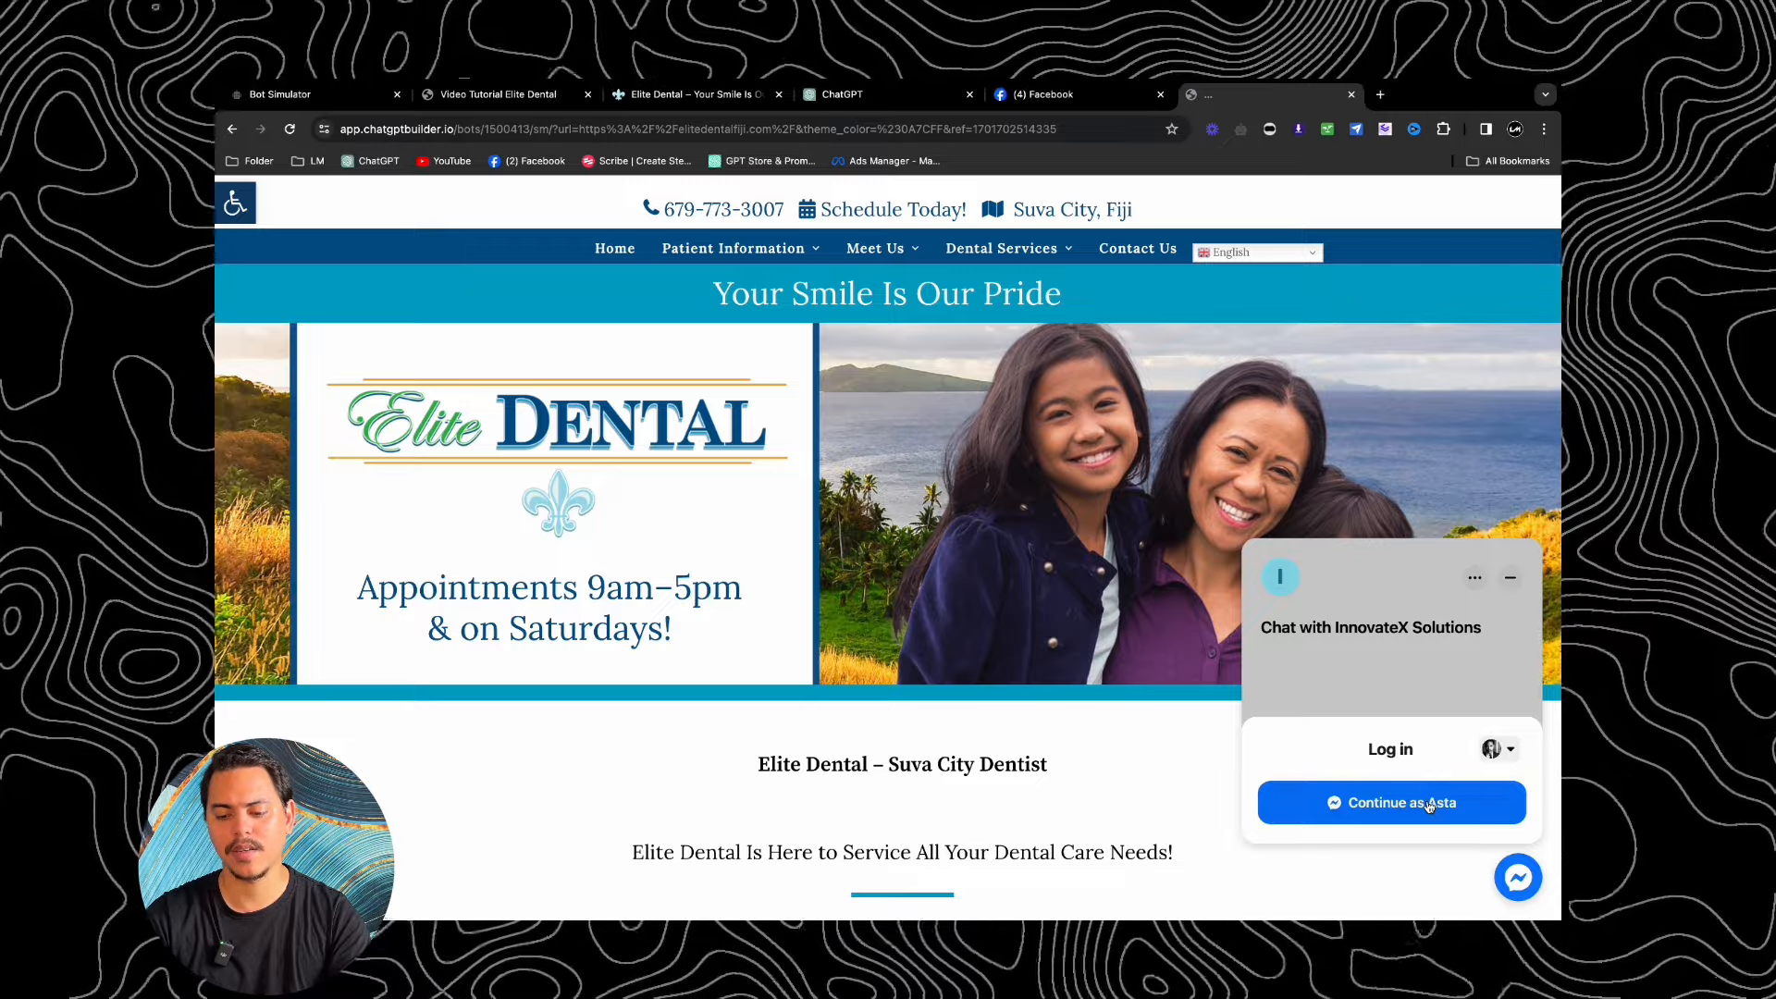
pyautogui.click(1430, 804)
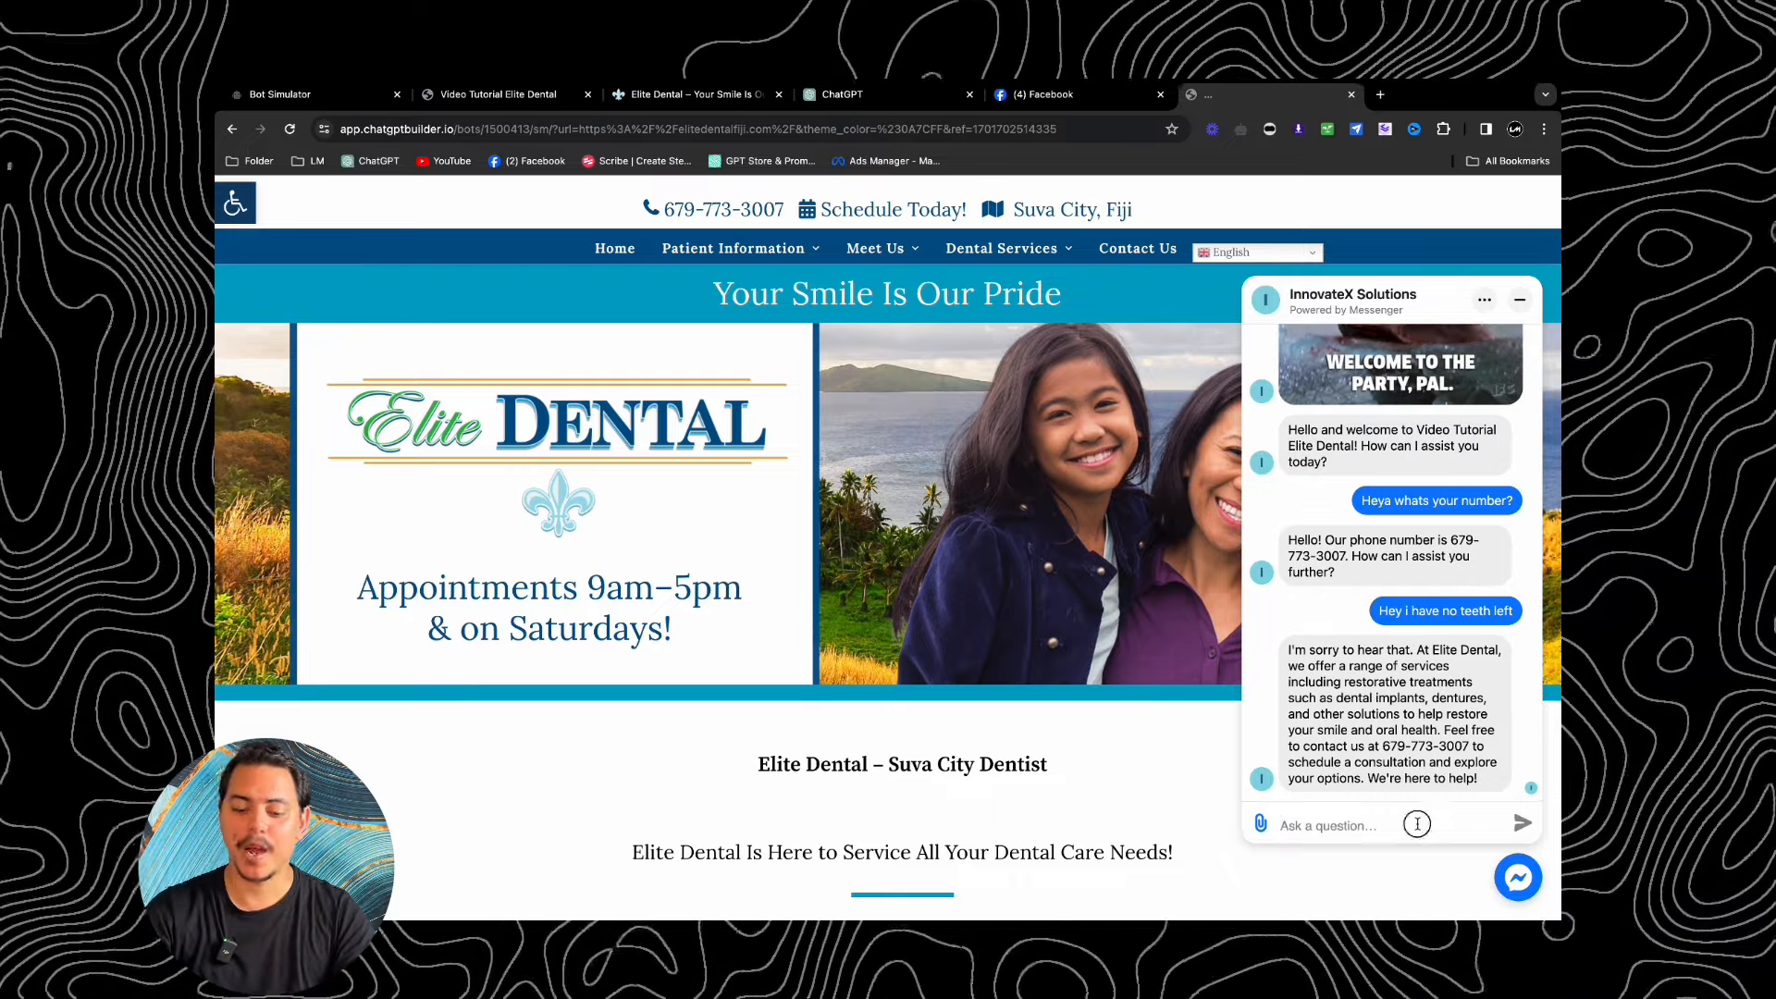
pyautogui.click(1418, 823)
pyautogui.write('Heya my tooth hurt')
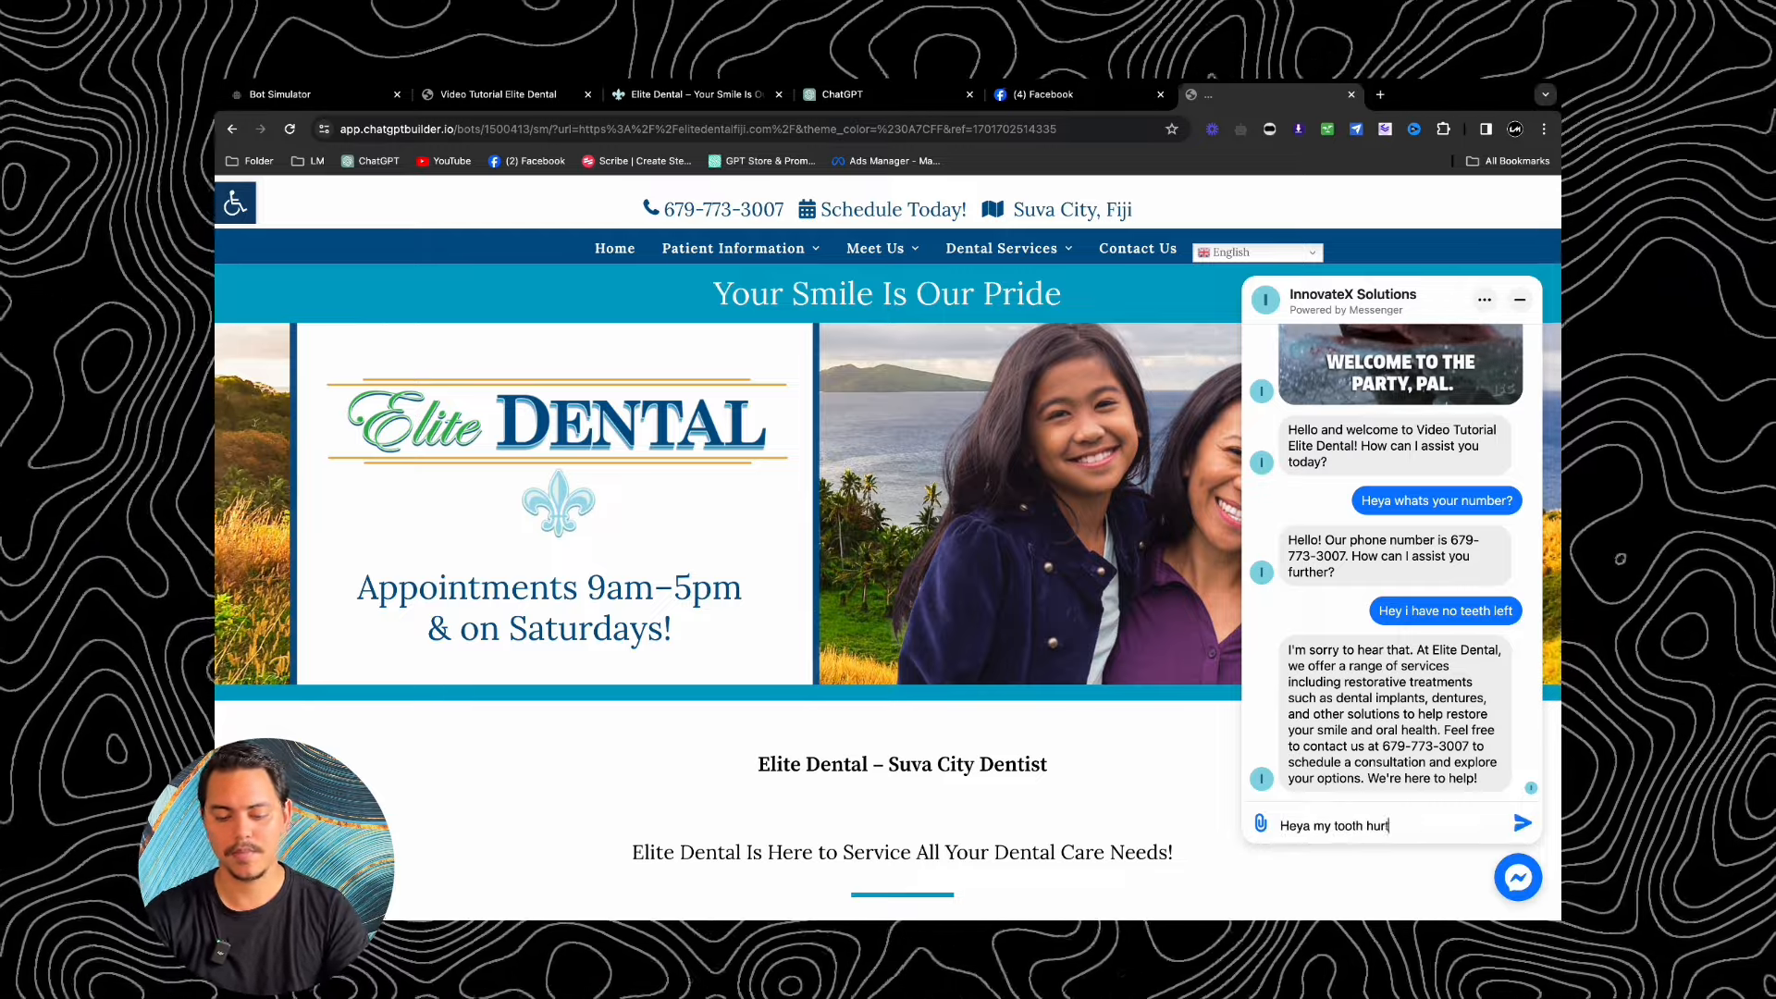
pyautogui.write('s')
pyautogui.press('Return')
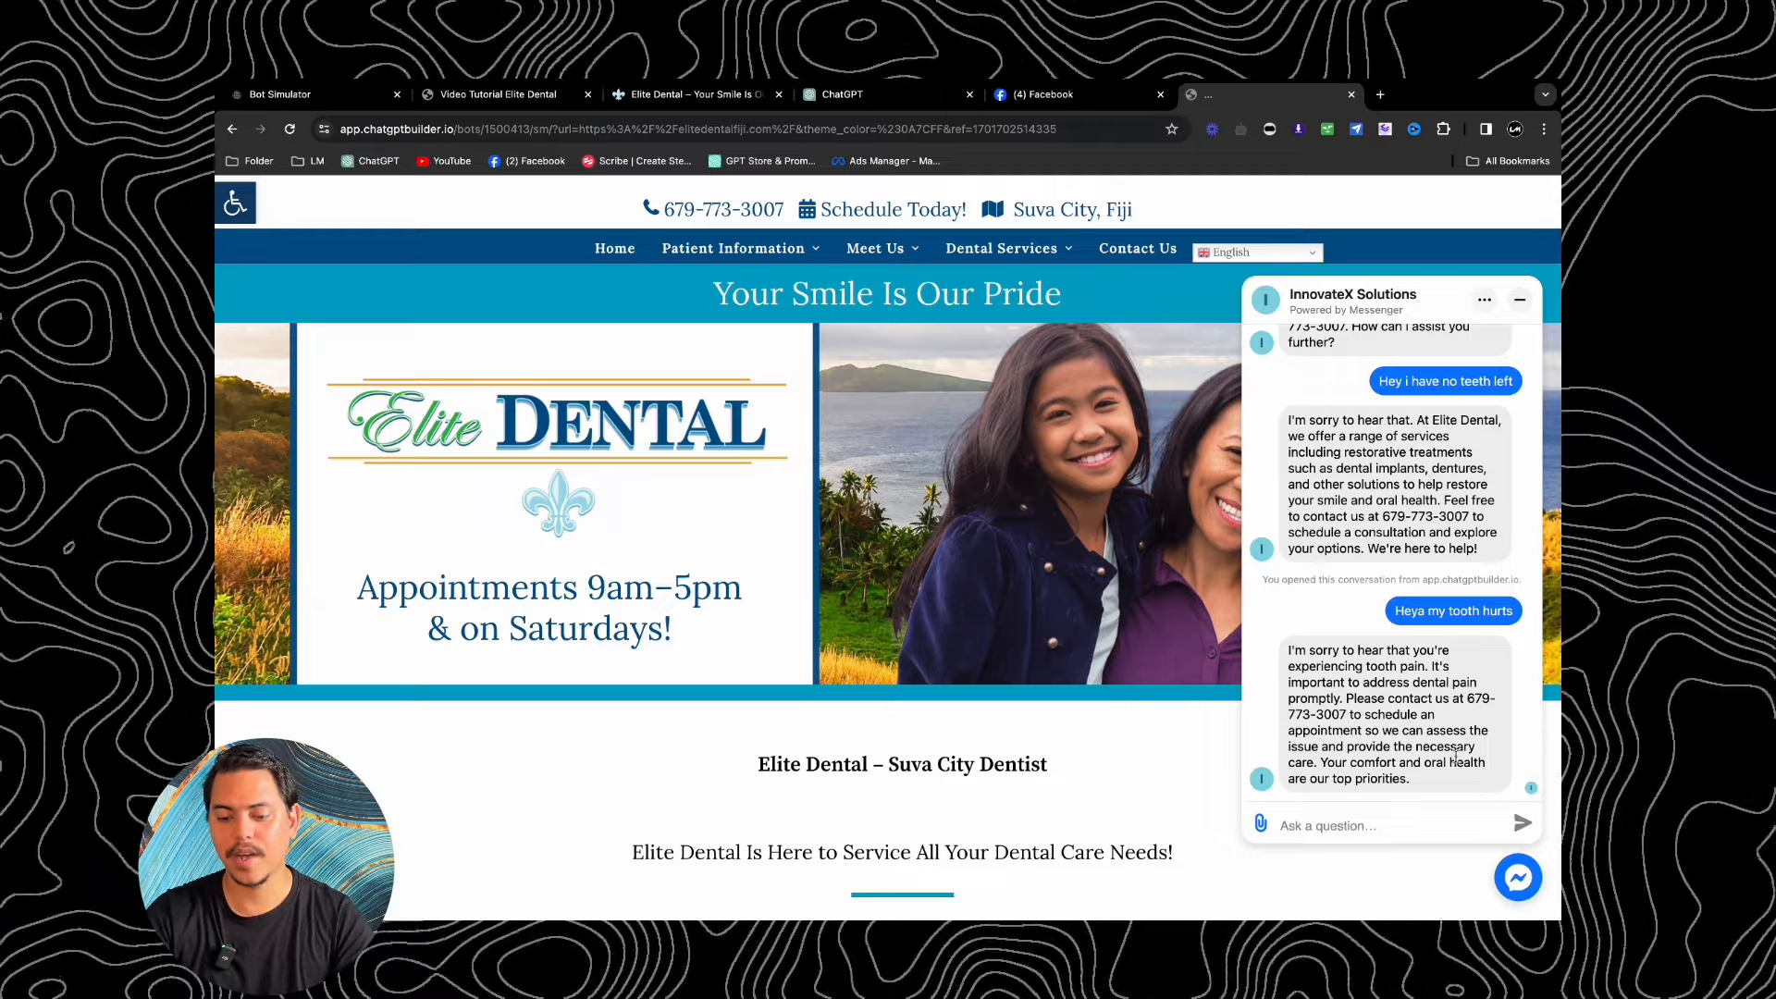
# Step: Close the Messenger chat panel and the simulator preview tab
pyautogui.click(1528, 893)
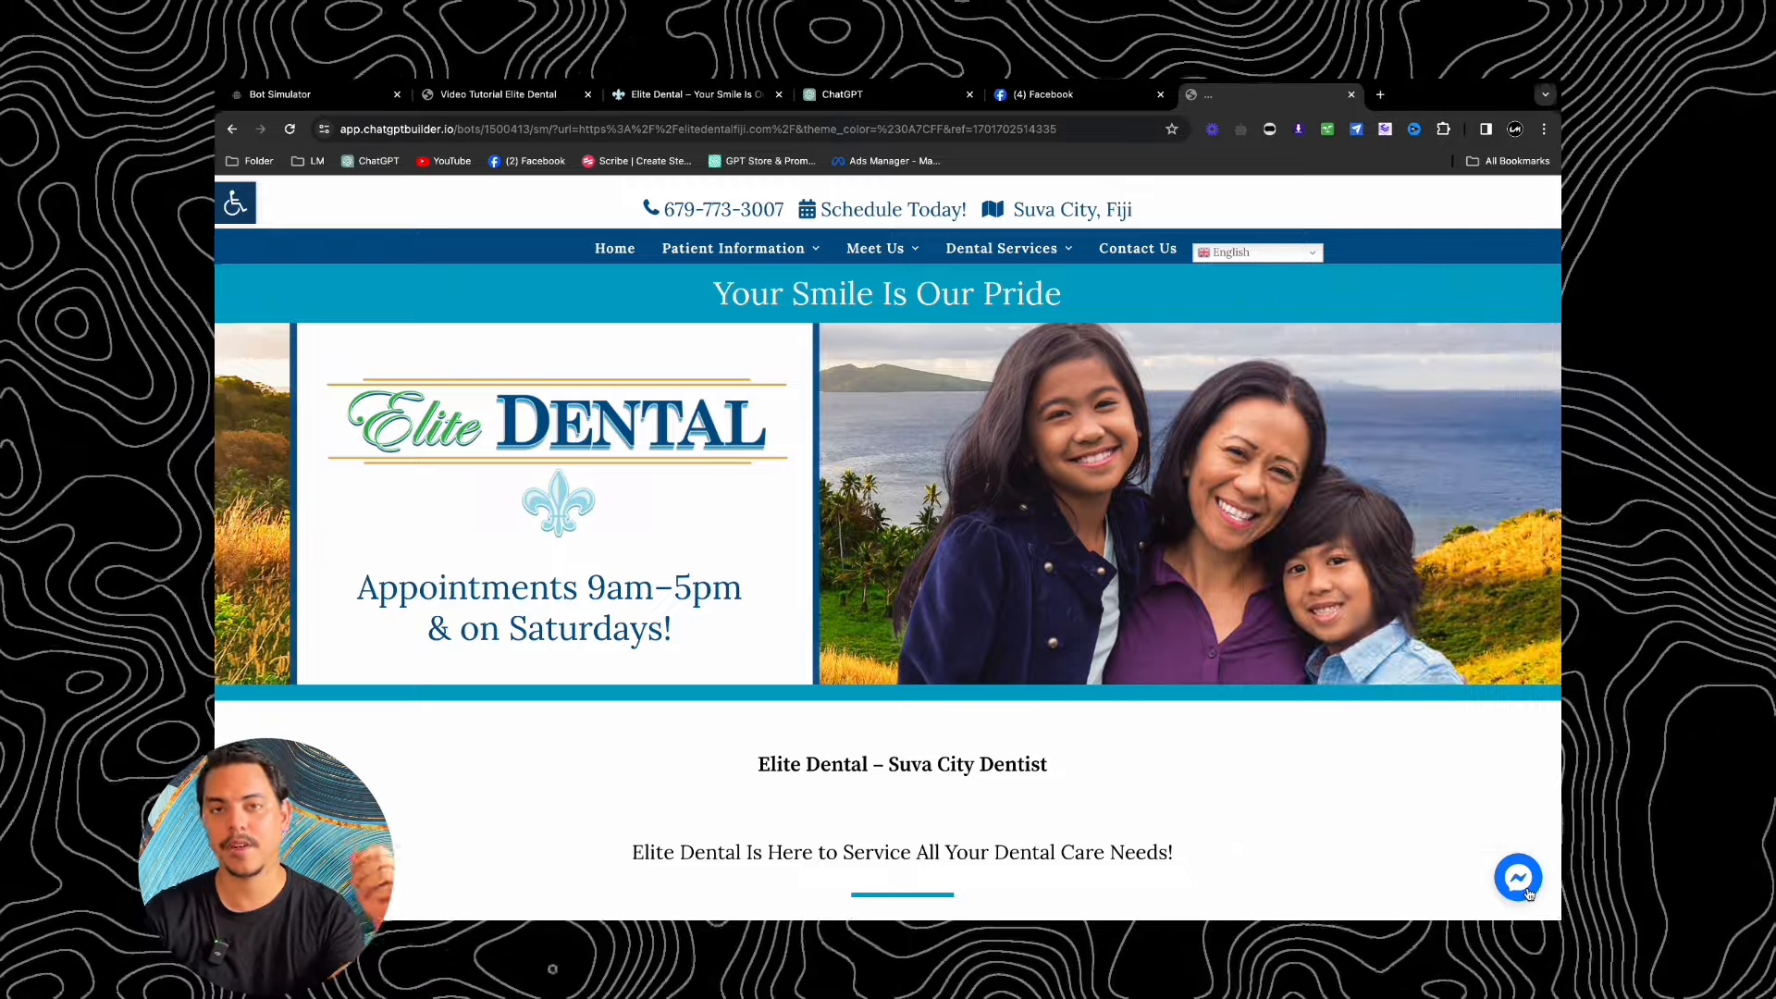
pyautogui.click(1528, 892)
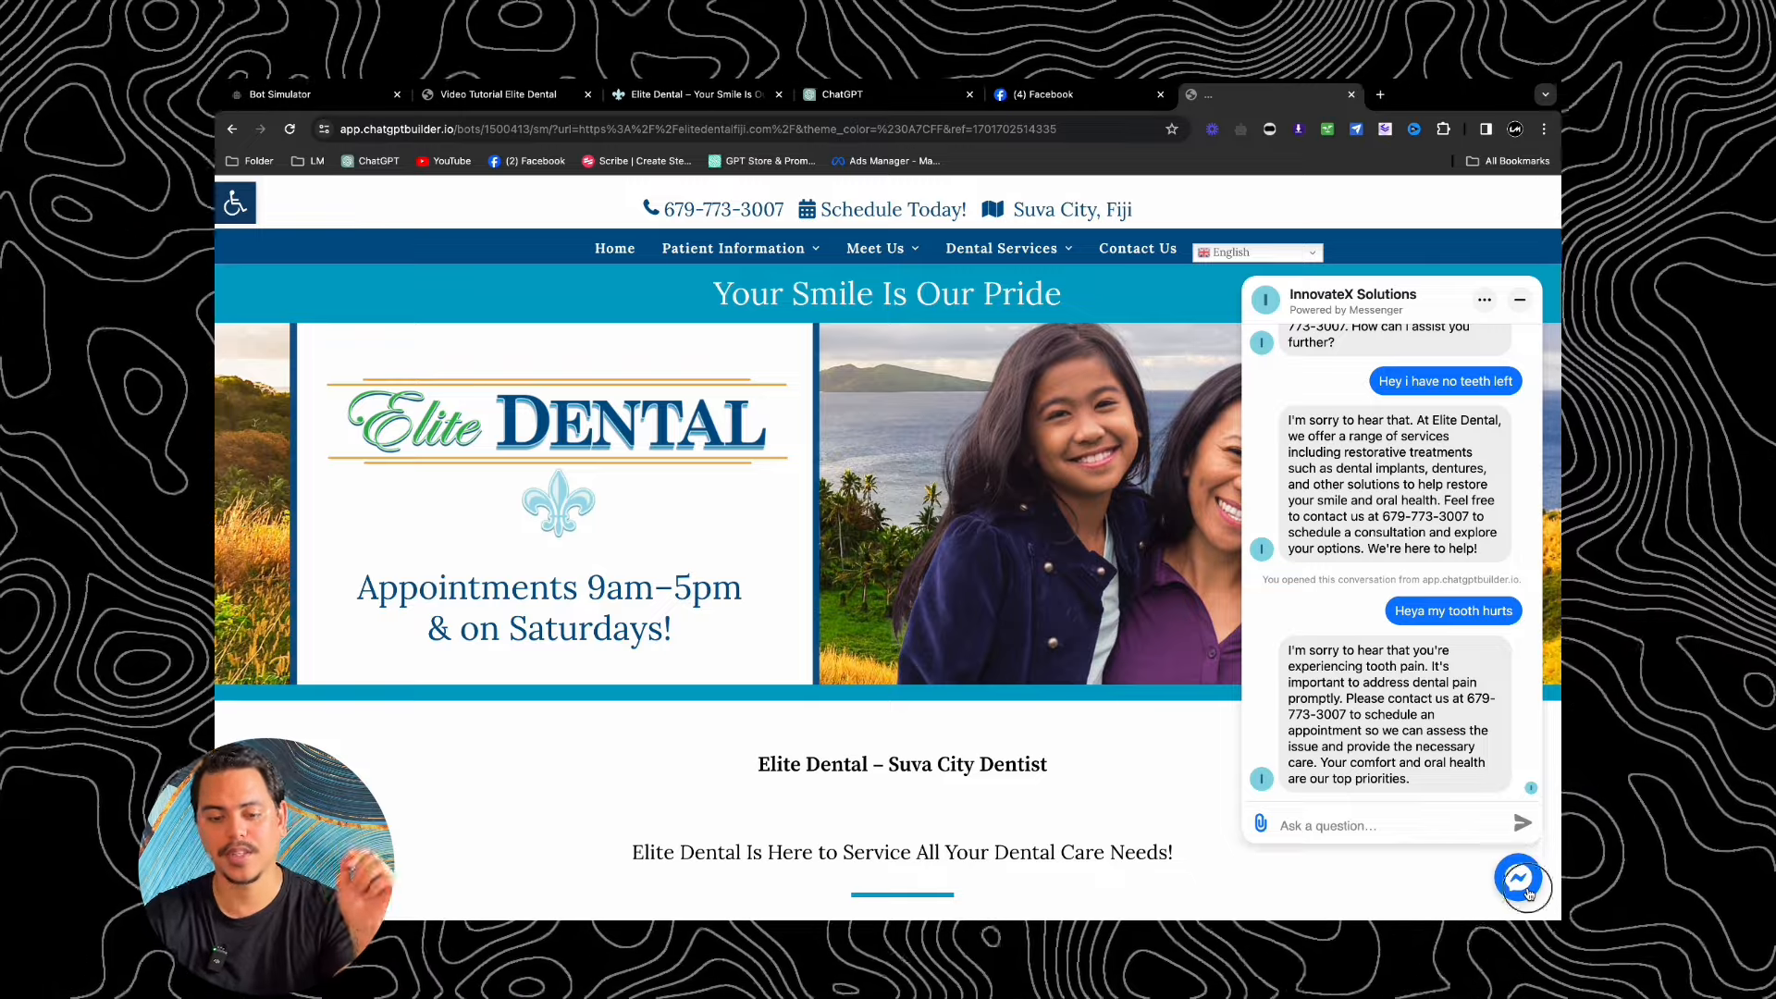
pyautogui.click(1522, 884)
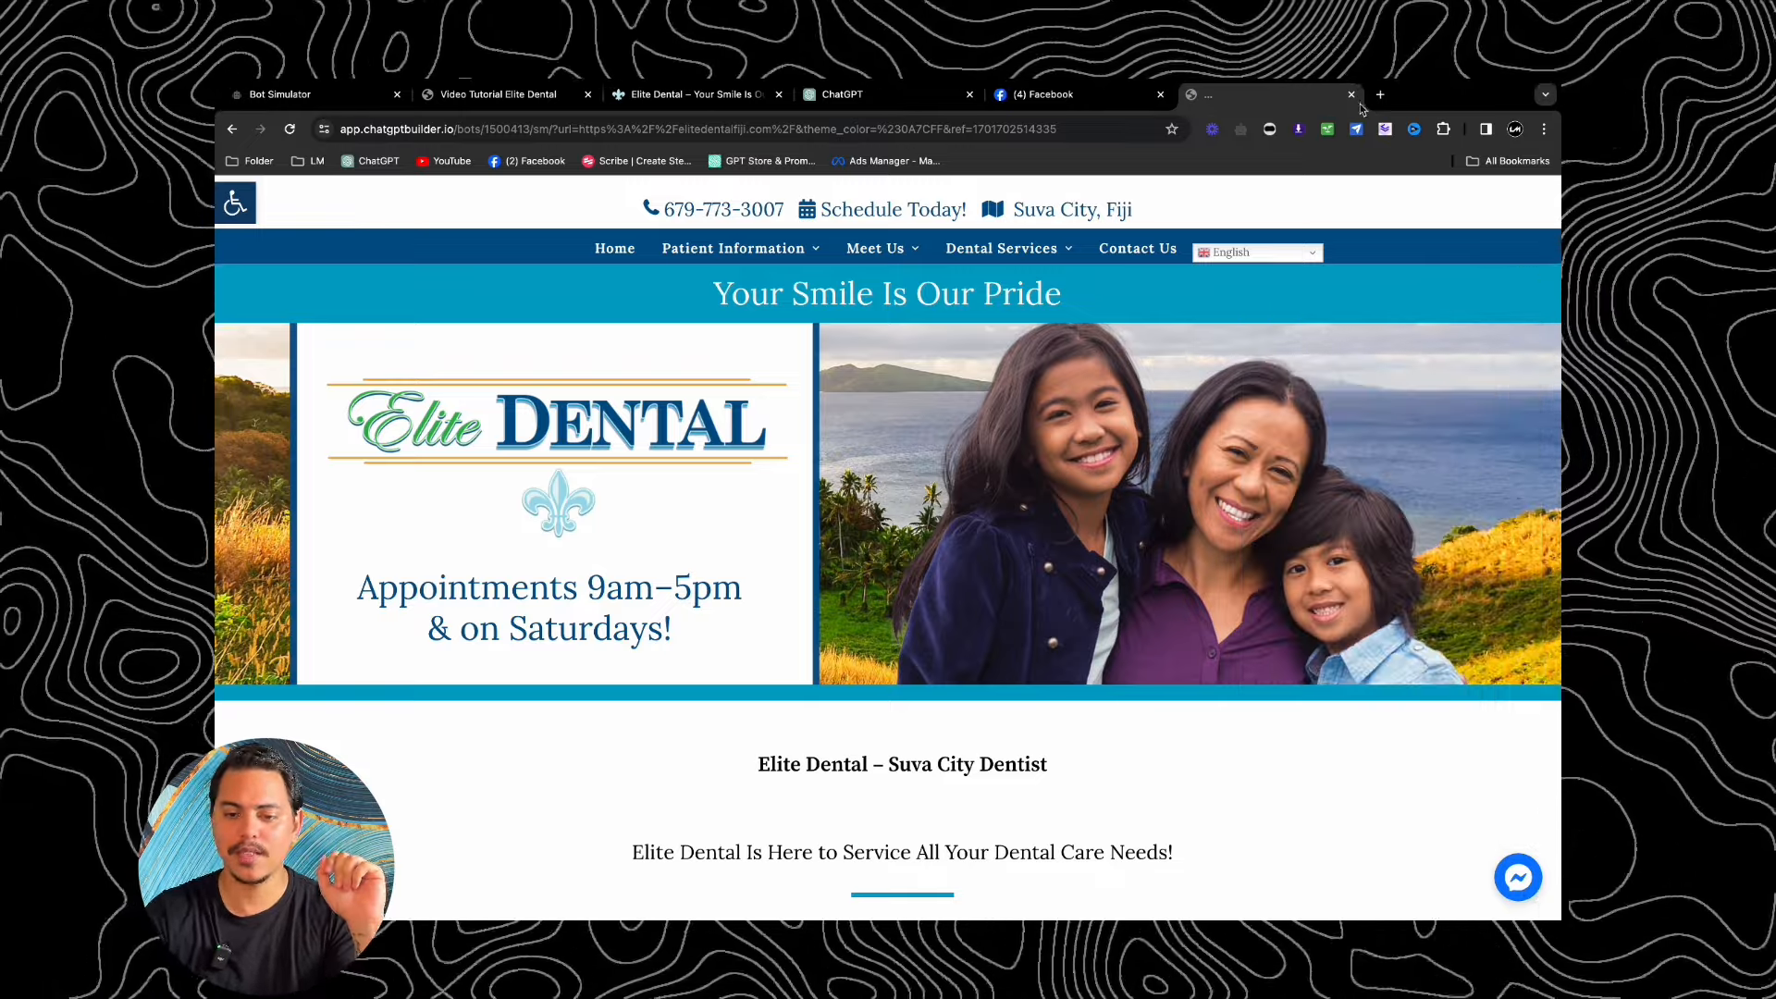
pyautogui.click(1351, 94)
# Step: Return to the dashboard and scroll through the Analytics charts showing 2 contacts across Messenger and Webchat
pyautogui.press('super+Left')
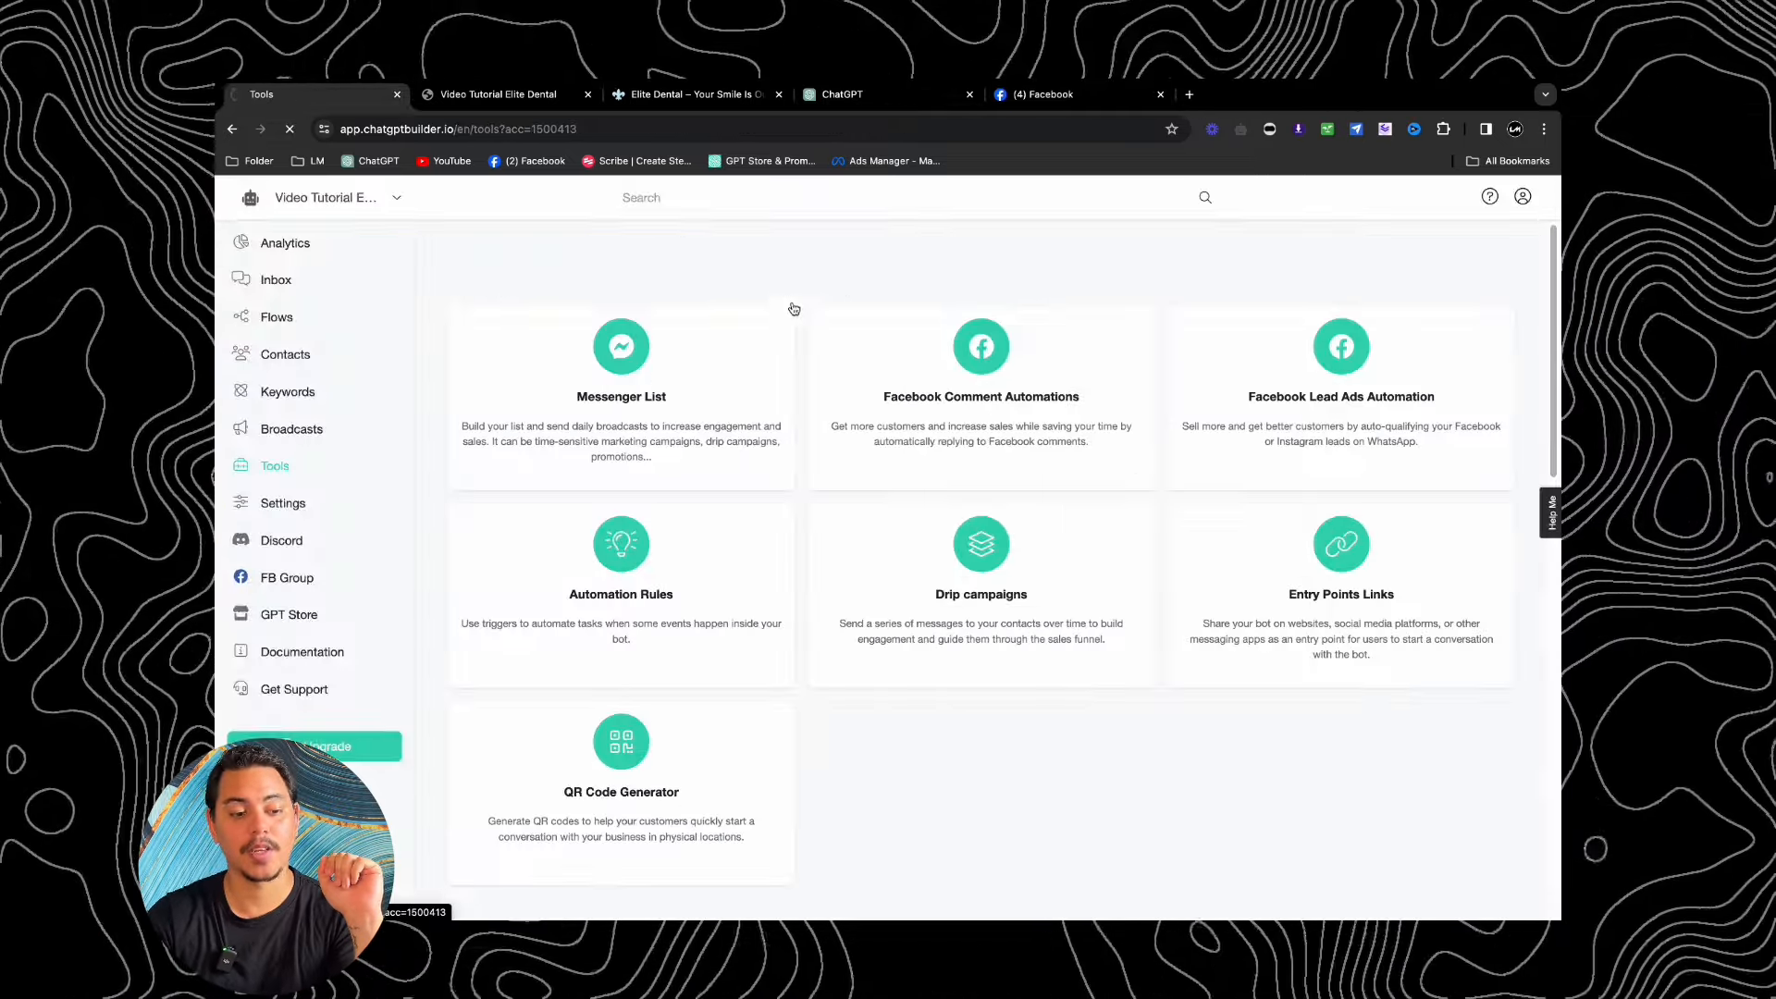
pyautogui.scroll(-2, 877, 462)
pyautogui.scroll(-12, 1100, 593)
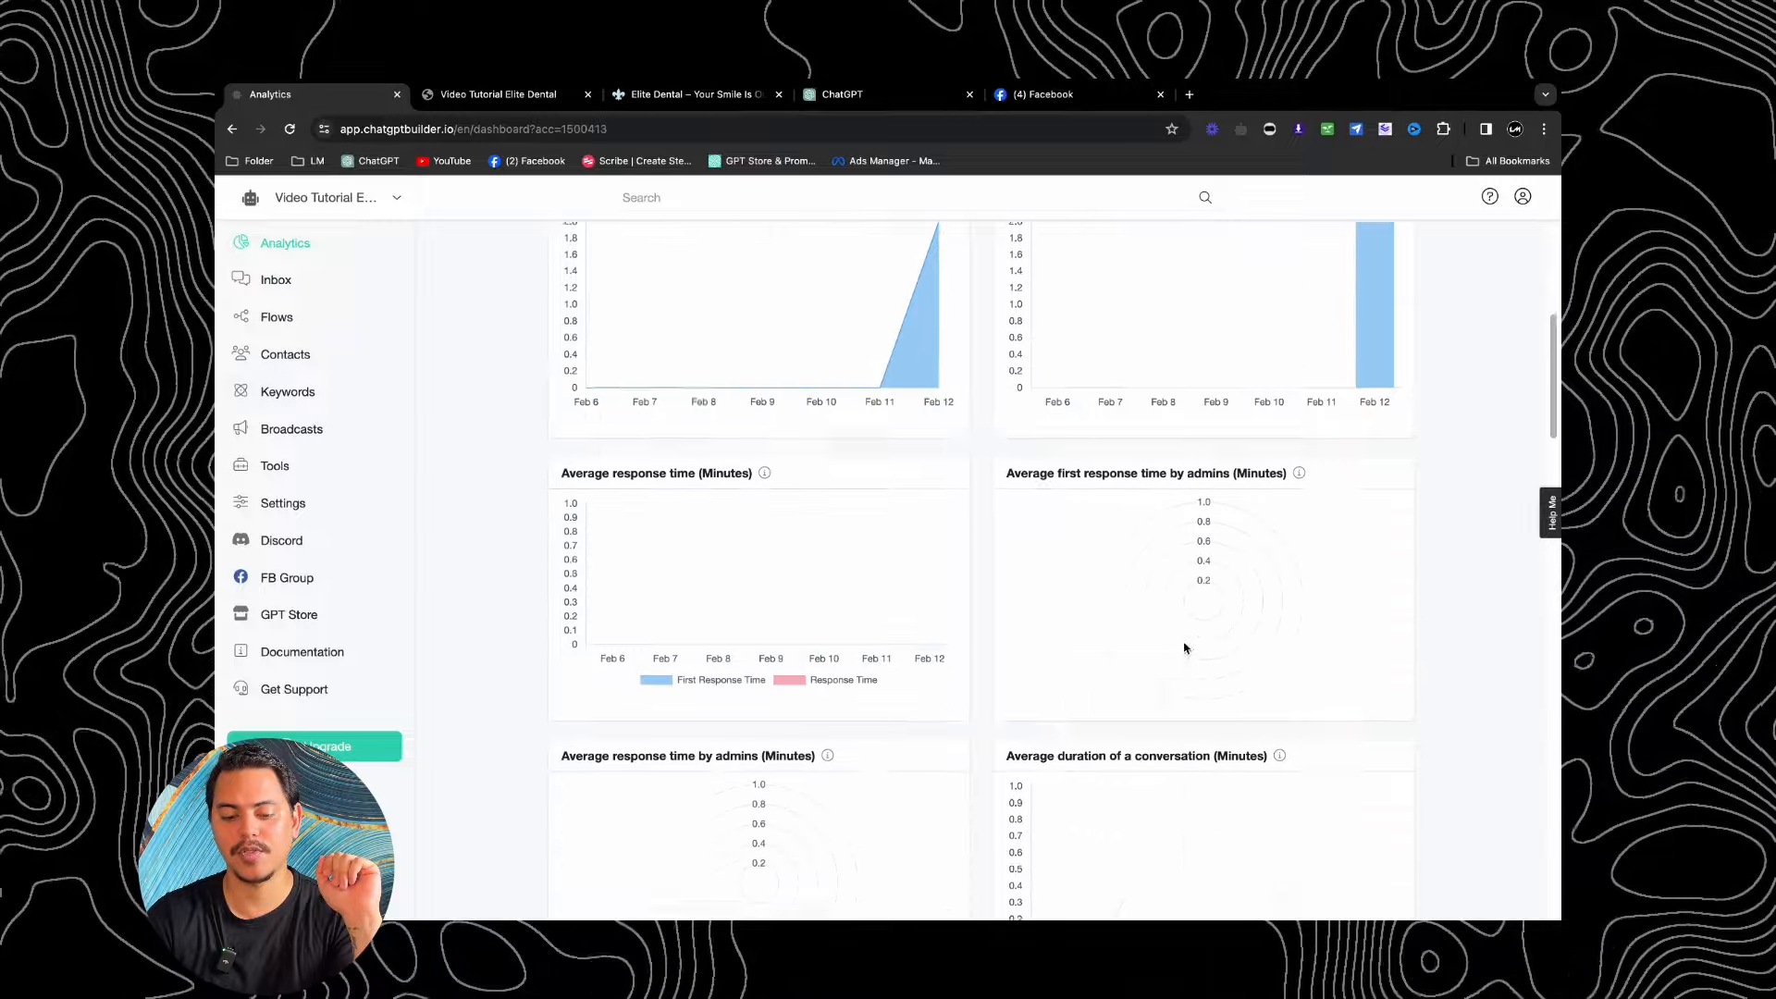
pyautogui.scroll(-4, 1185, 647)
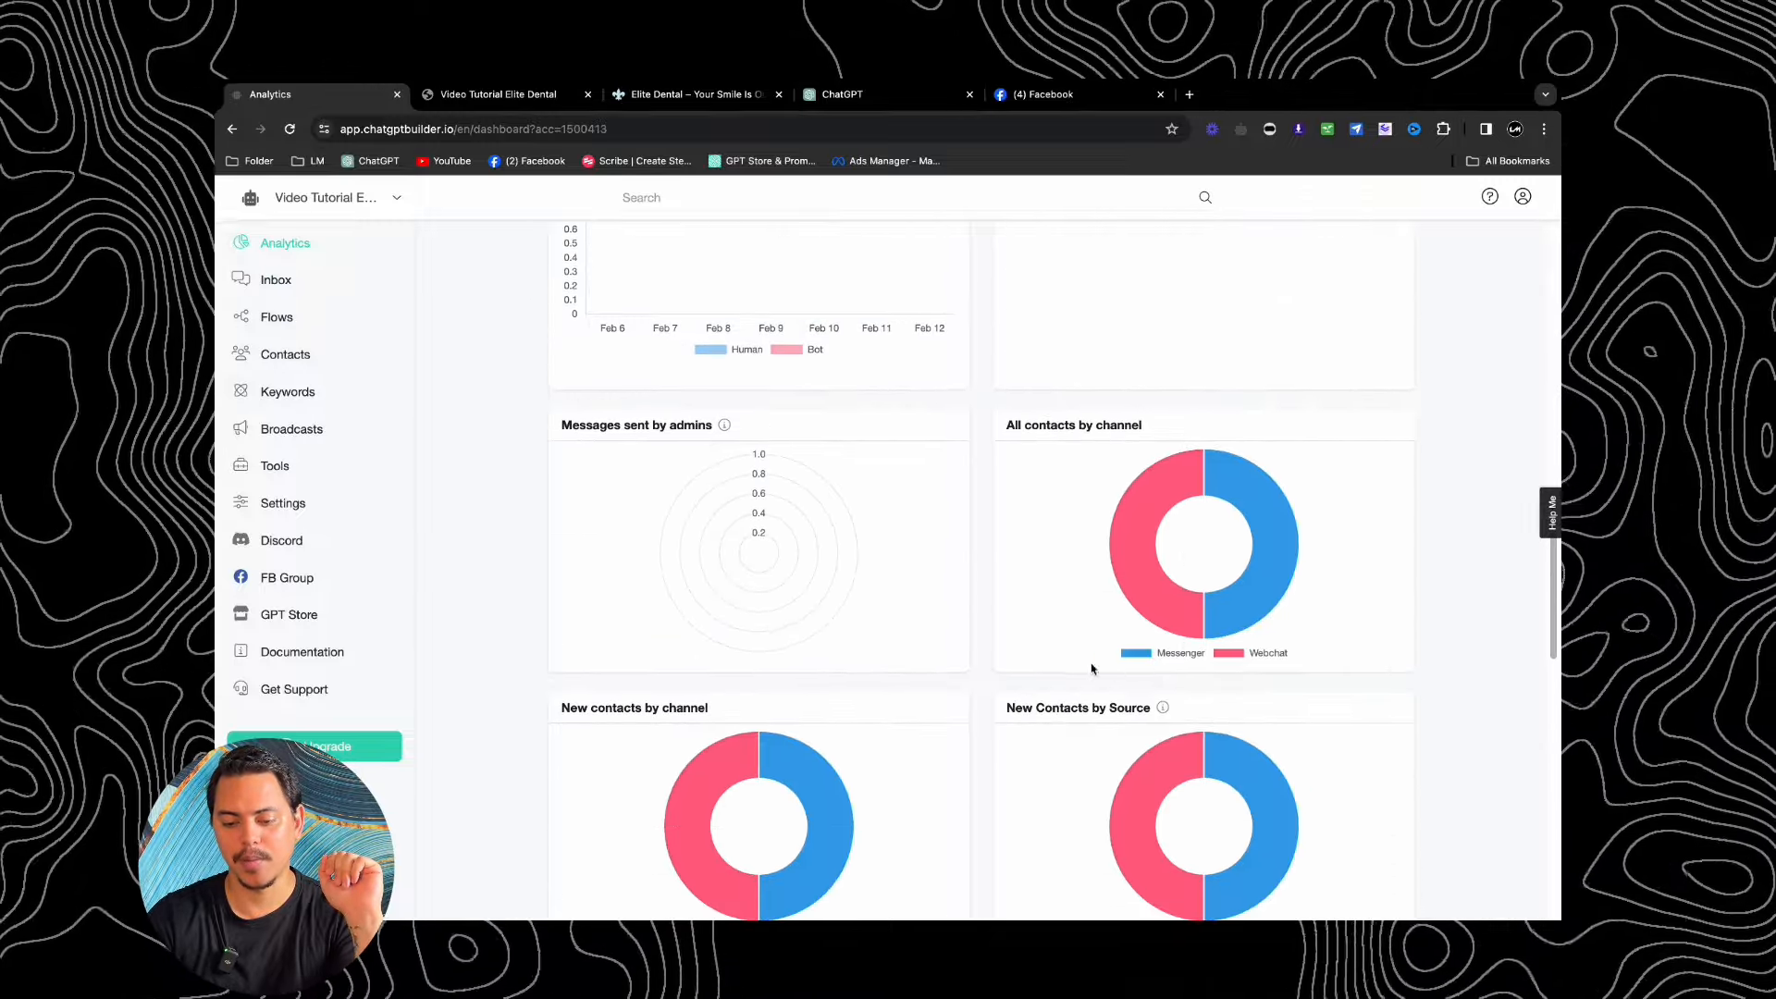
pyautogui.scroll(15, 1229, 657)
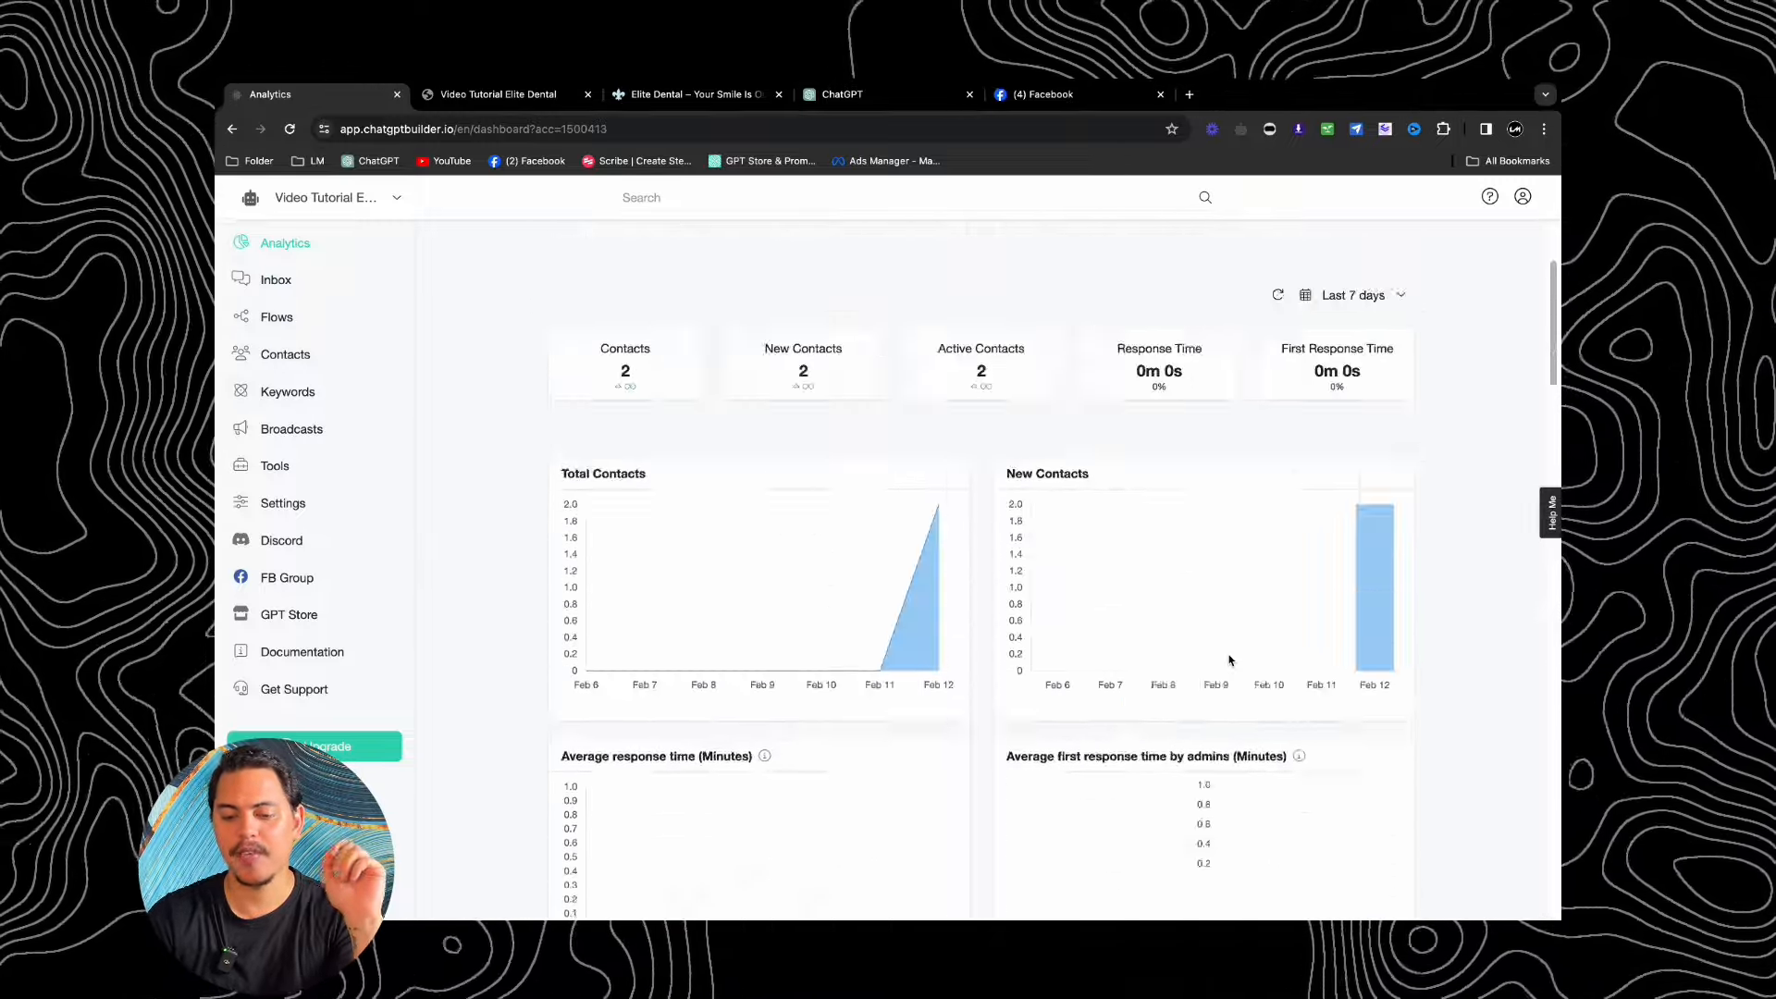